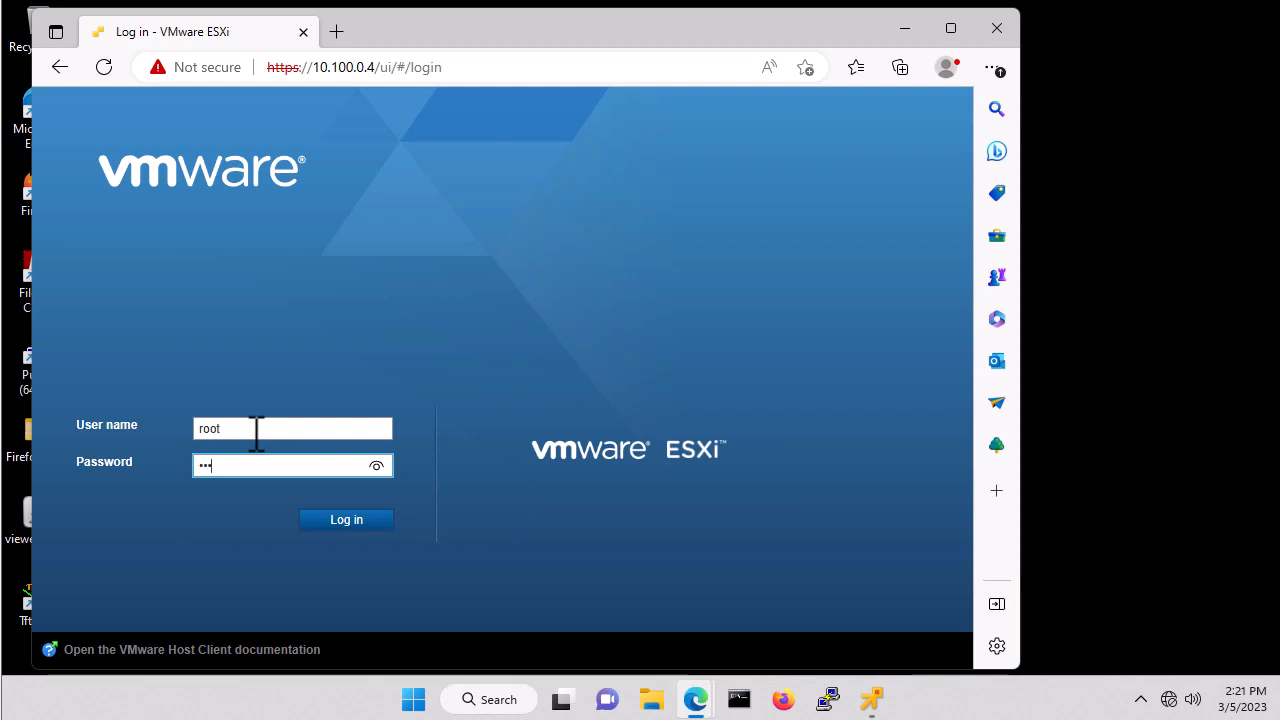
Log in to the ESXi Host Client as root with the root password.
{"action": "type", "text": "**"}
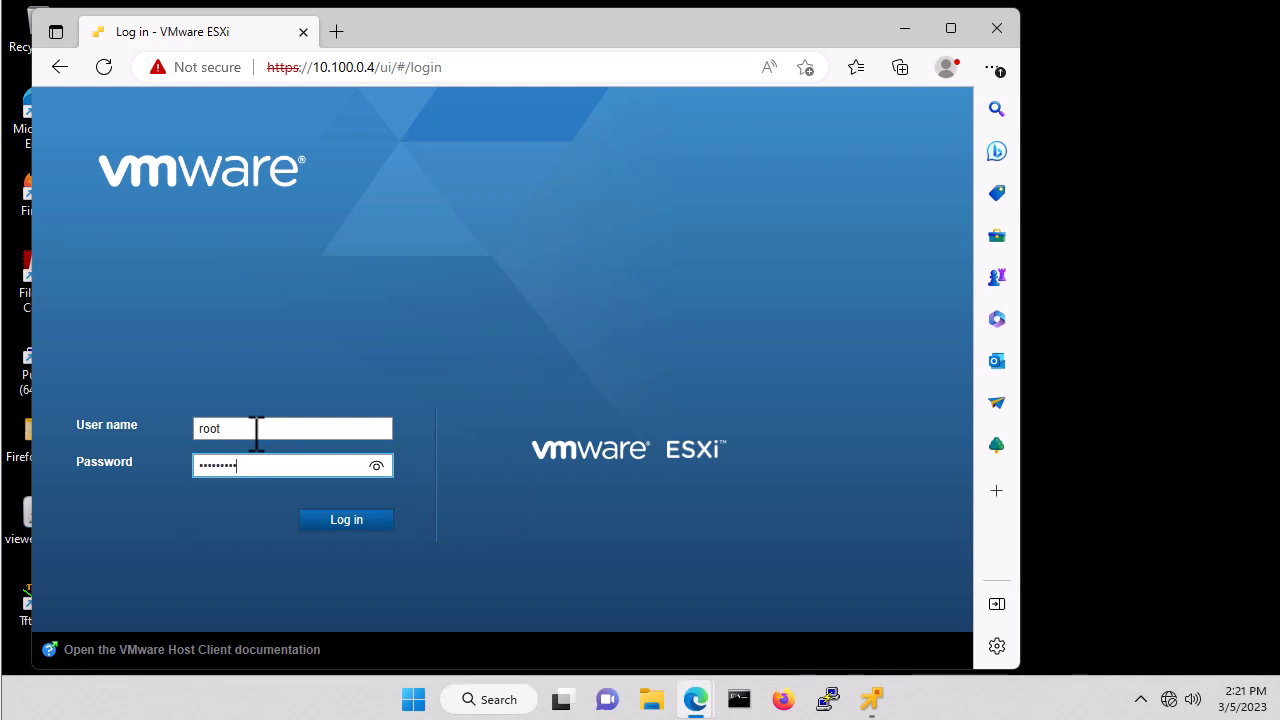
{"action": "key", "text": "Return"}
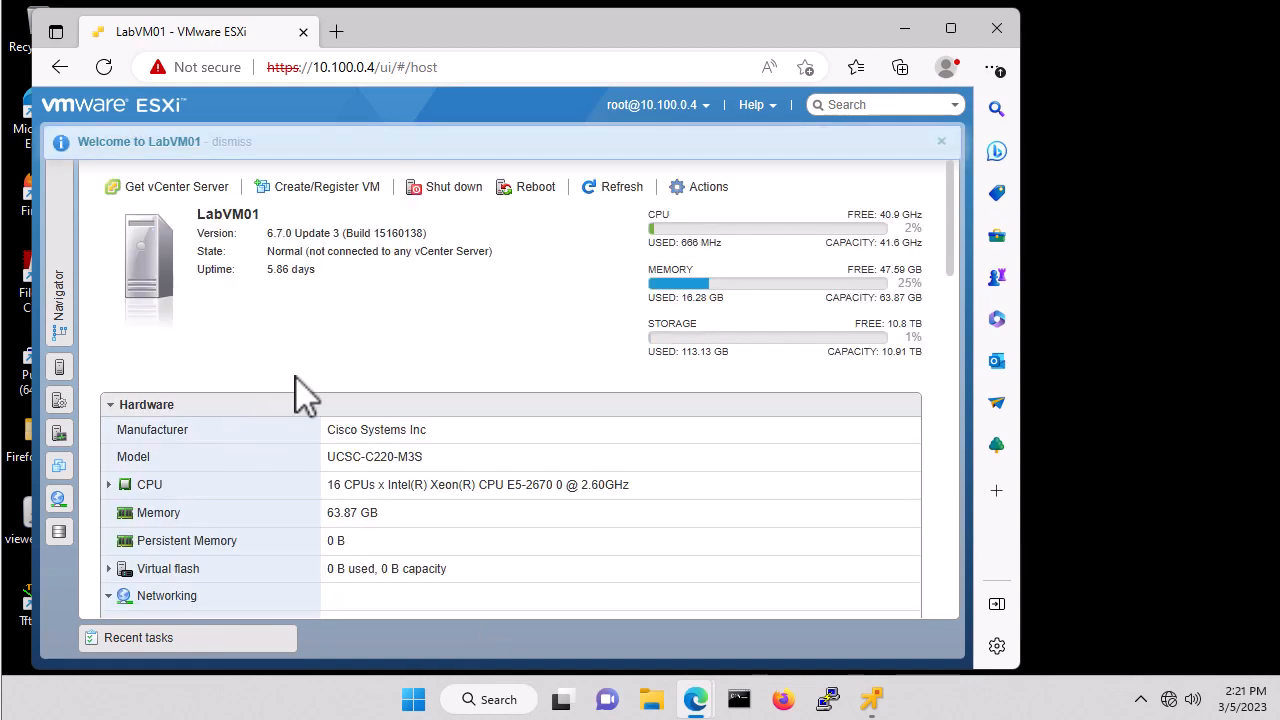
From Virtual Machines, start a new VM deployed from an OVF or OVA file.
{"action": "left_click", "coordinate": [66, 262]}
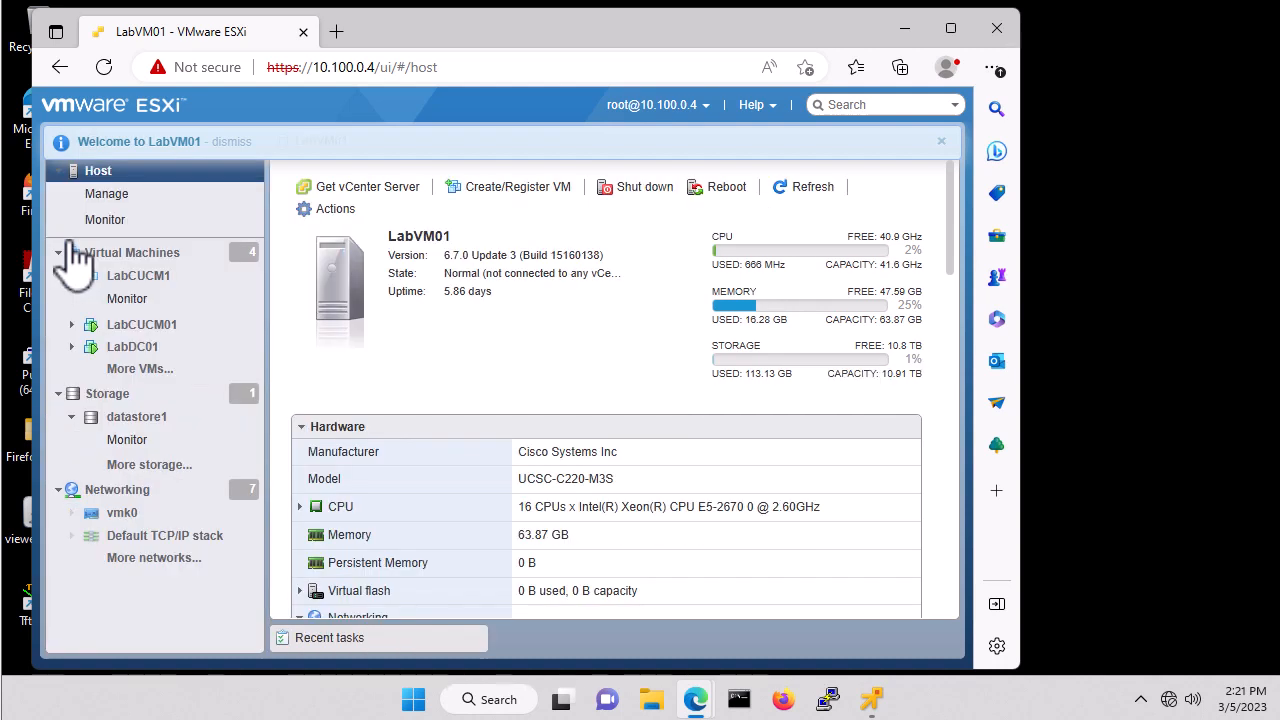
{"action": "left_click", "coordinate": [150, 253]}
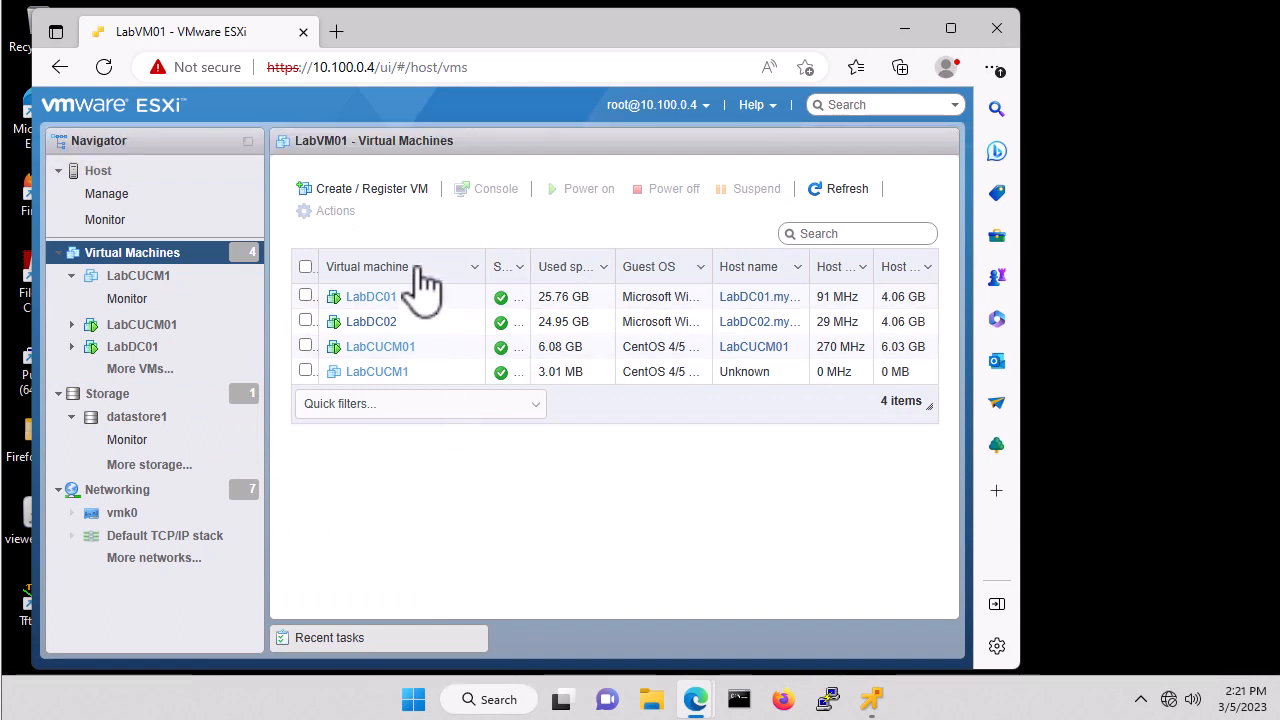
{"action": "left_click", "coordinate": [394, 195]}
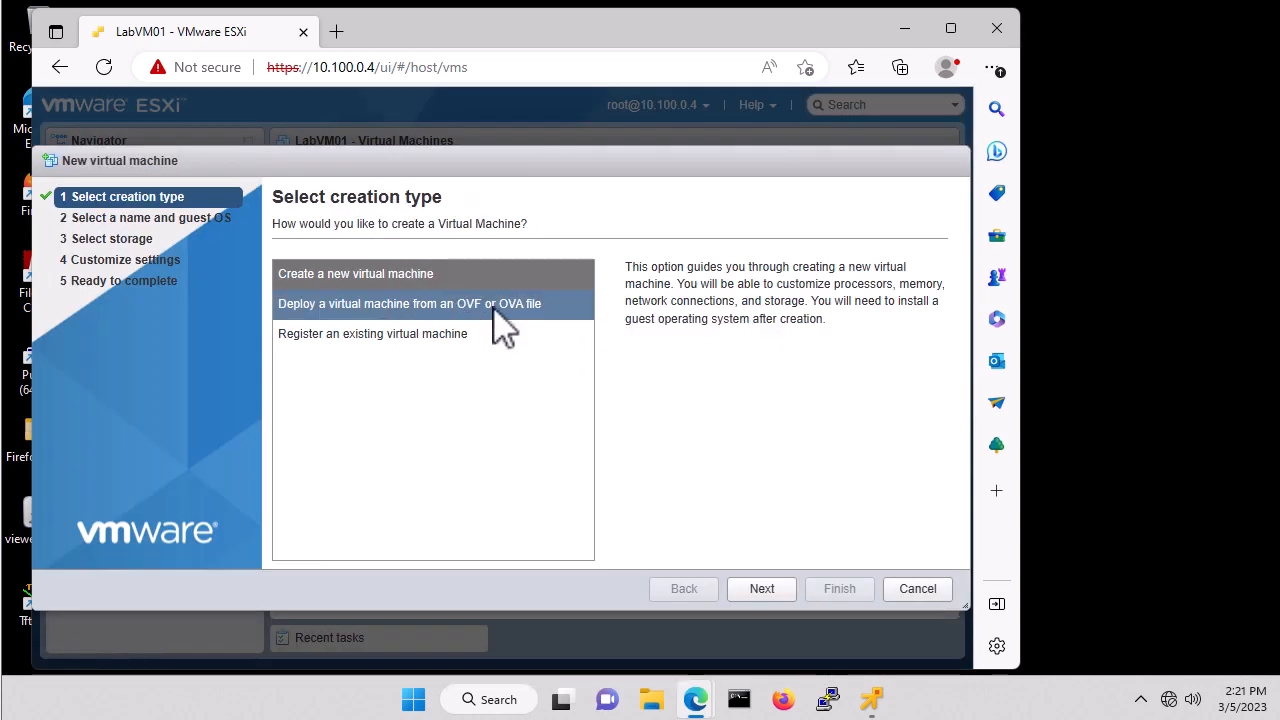
{"action": "left_click", "coordinate": [494, 308]}
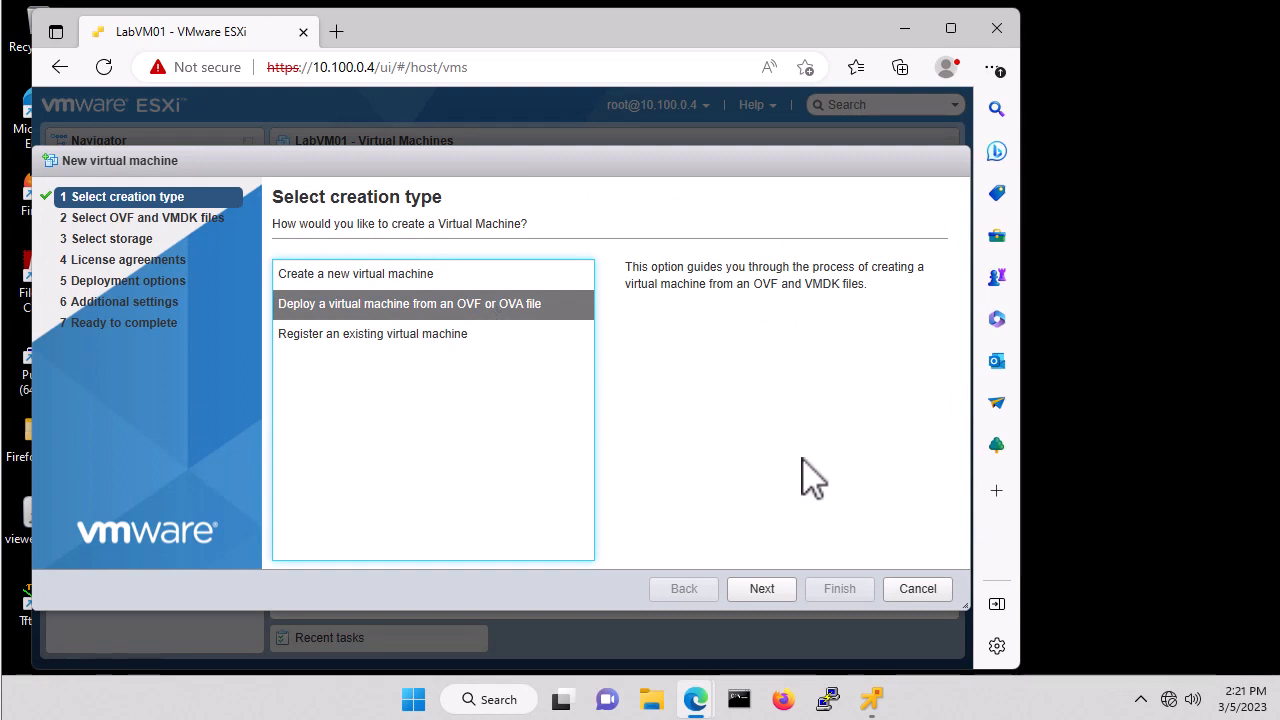
Name the VM LabAWHDS01 and attach UCCE_12.5_Win2016_vmv13_v1.0.ova from Downloads.
{"action": "left_click", "coordinate": [760, 592]}
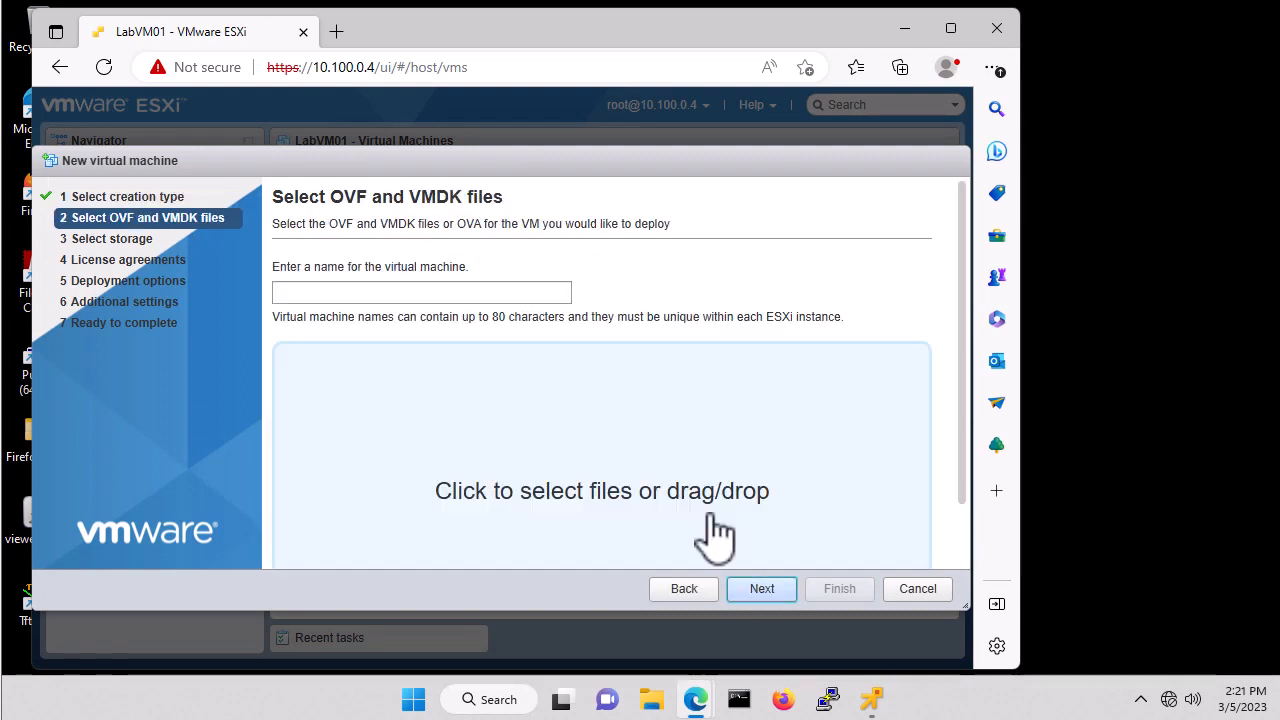
{"action": "left_click", "coordinate": [379, 292]}
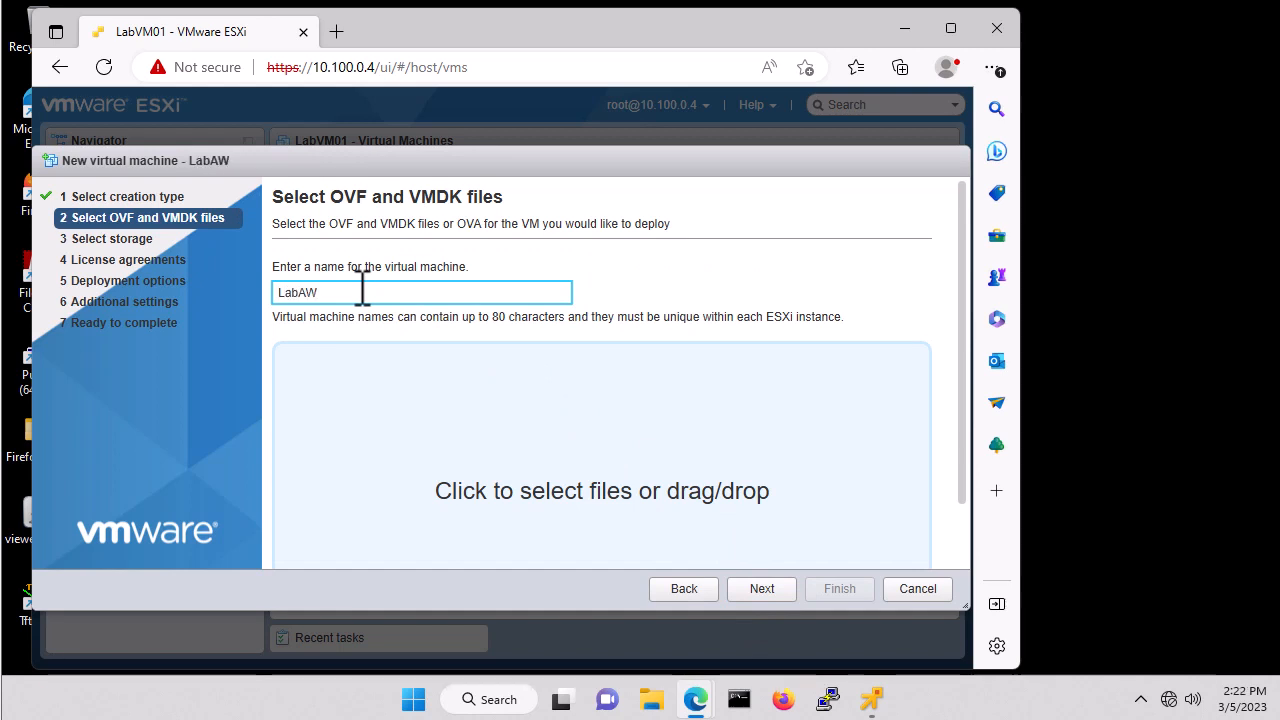
{"action": "type", "text": "LabAWHDS01"}
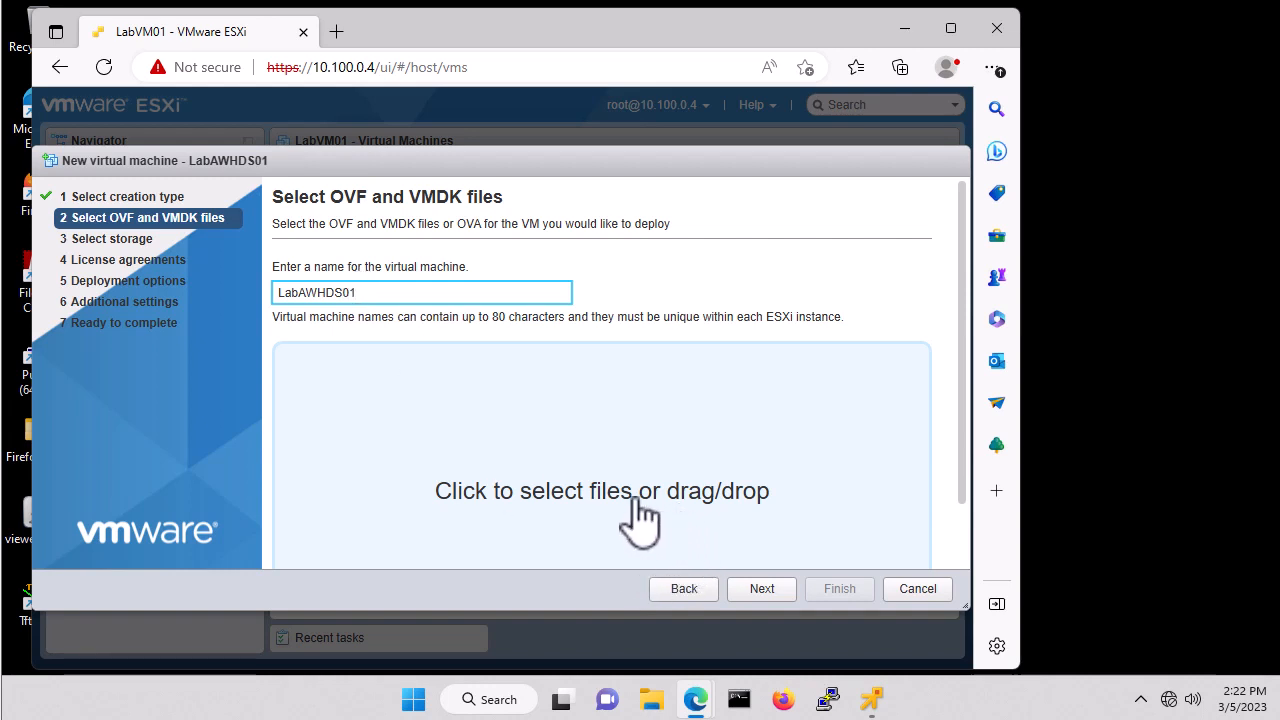
{"action": "left_click", "coordinate": [586, 480]}
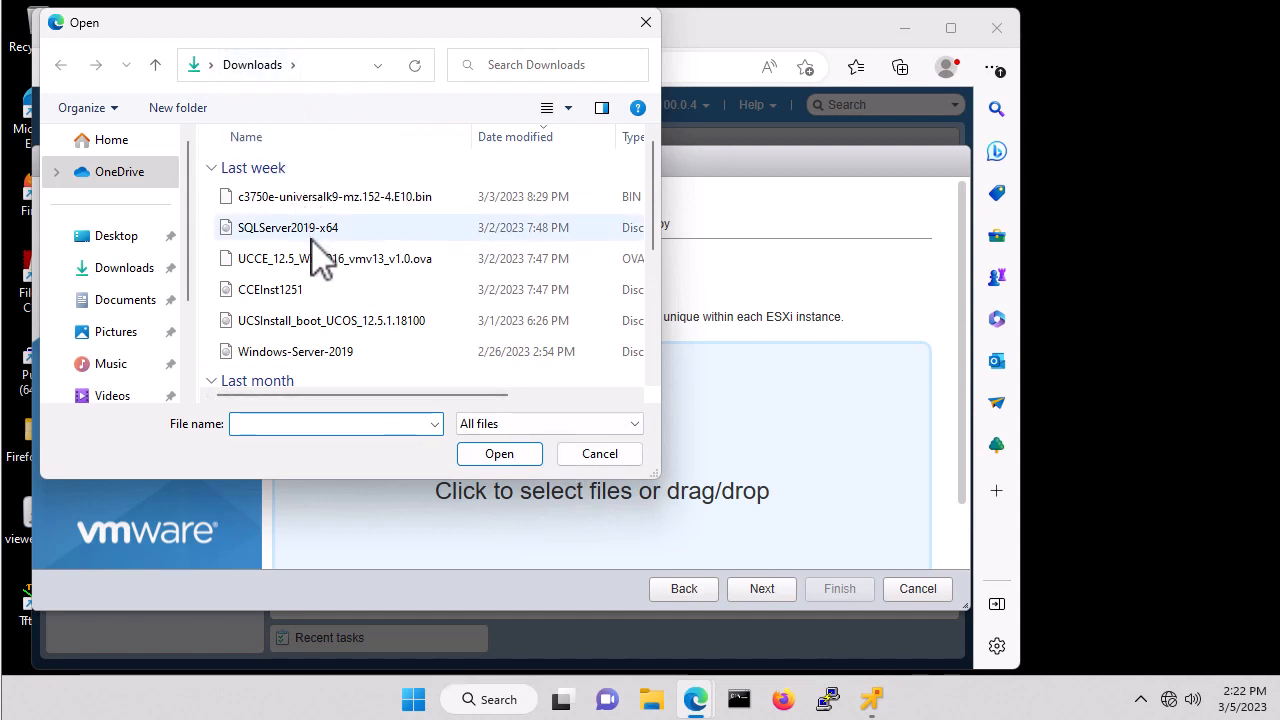
{"action": "left_click", "coordinate": [301, 258]}
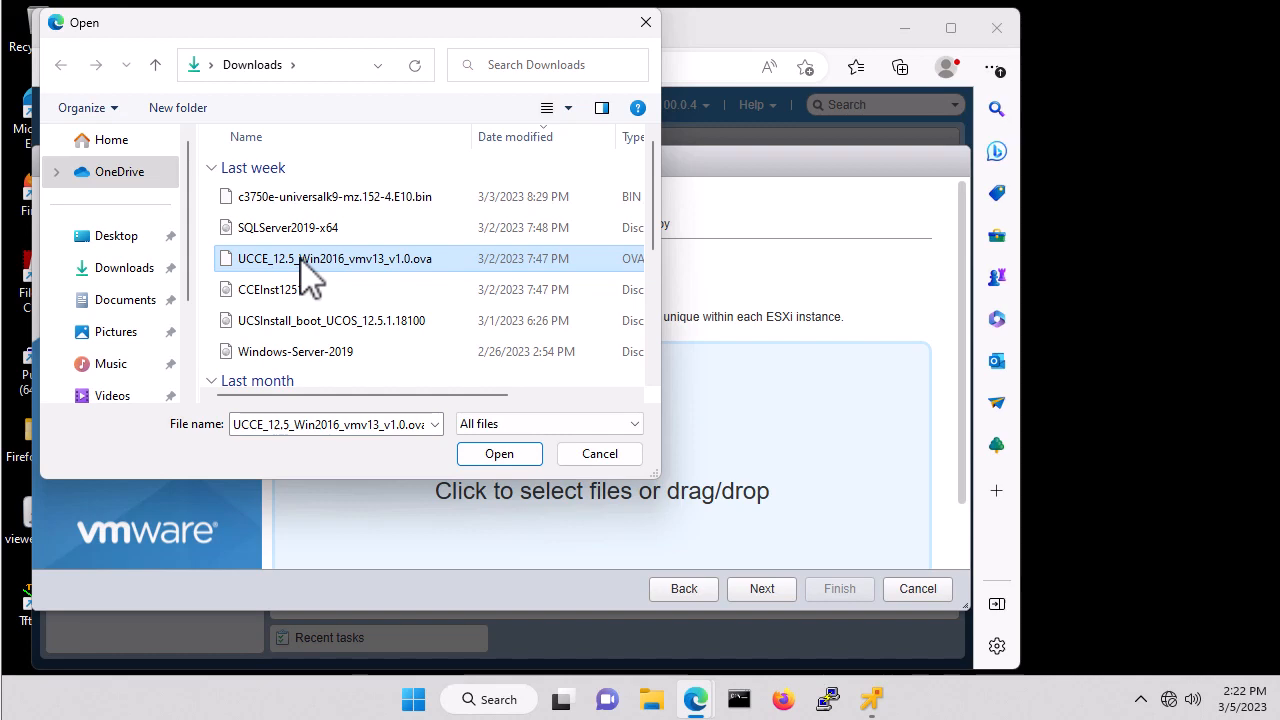
{"action": "left_click", "coordinate": [499, 455]}
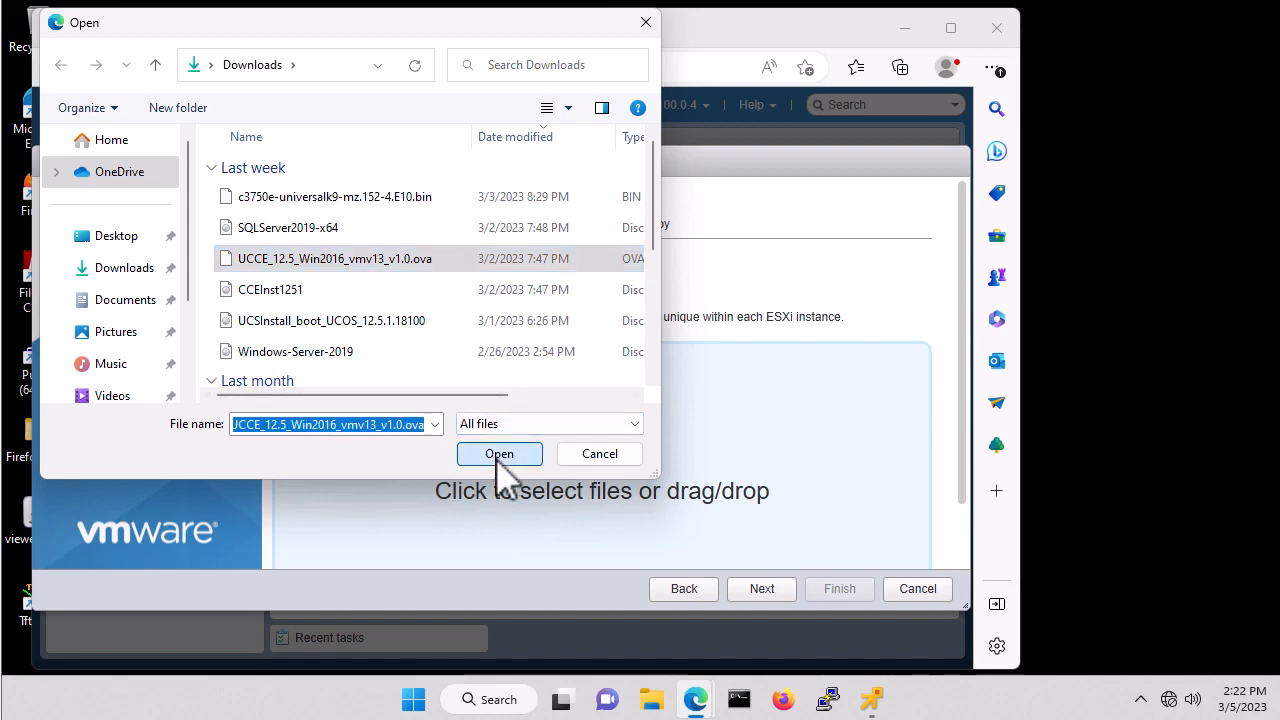
{"action": "left_click", "coordinate": [764, 590]}
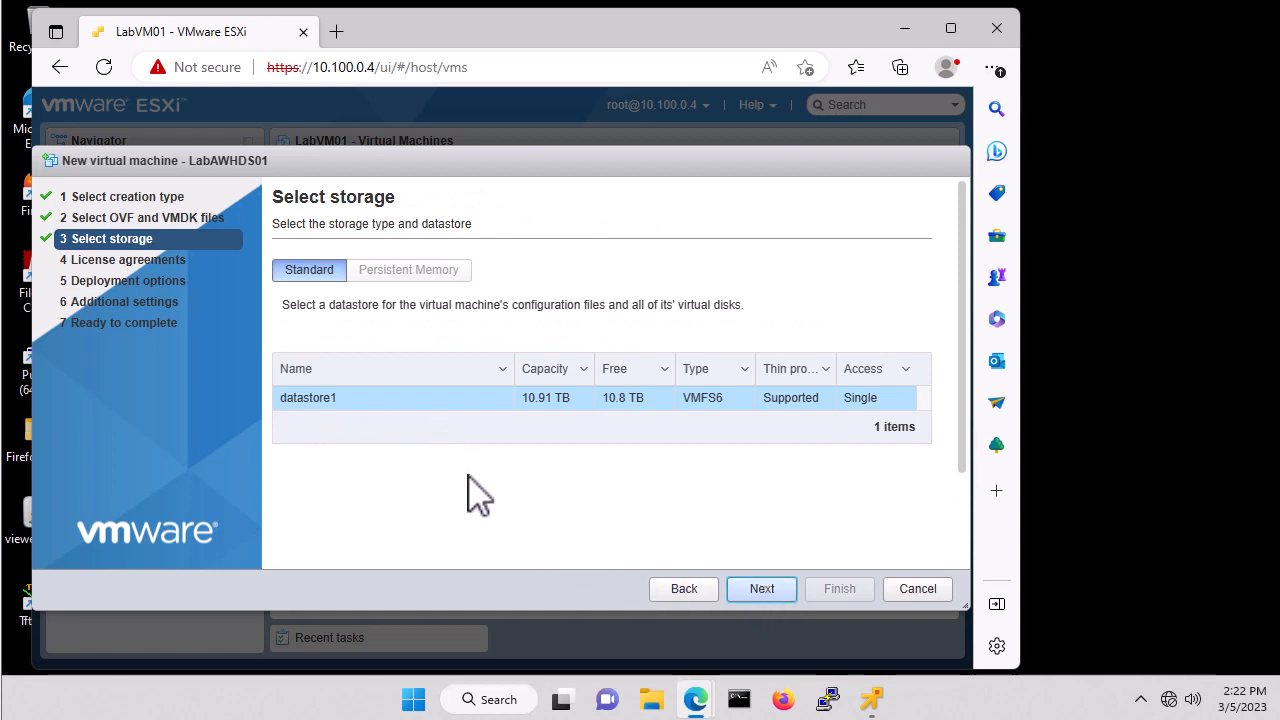
Keep datastore1, map the private adapter to VLAN20-10.100.20.x, and choose AW-HDS-DDS deployment type.
{"action": "left_click", "coordinate": [762, 590]}
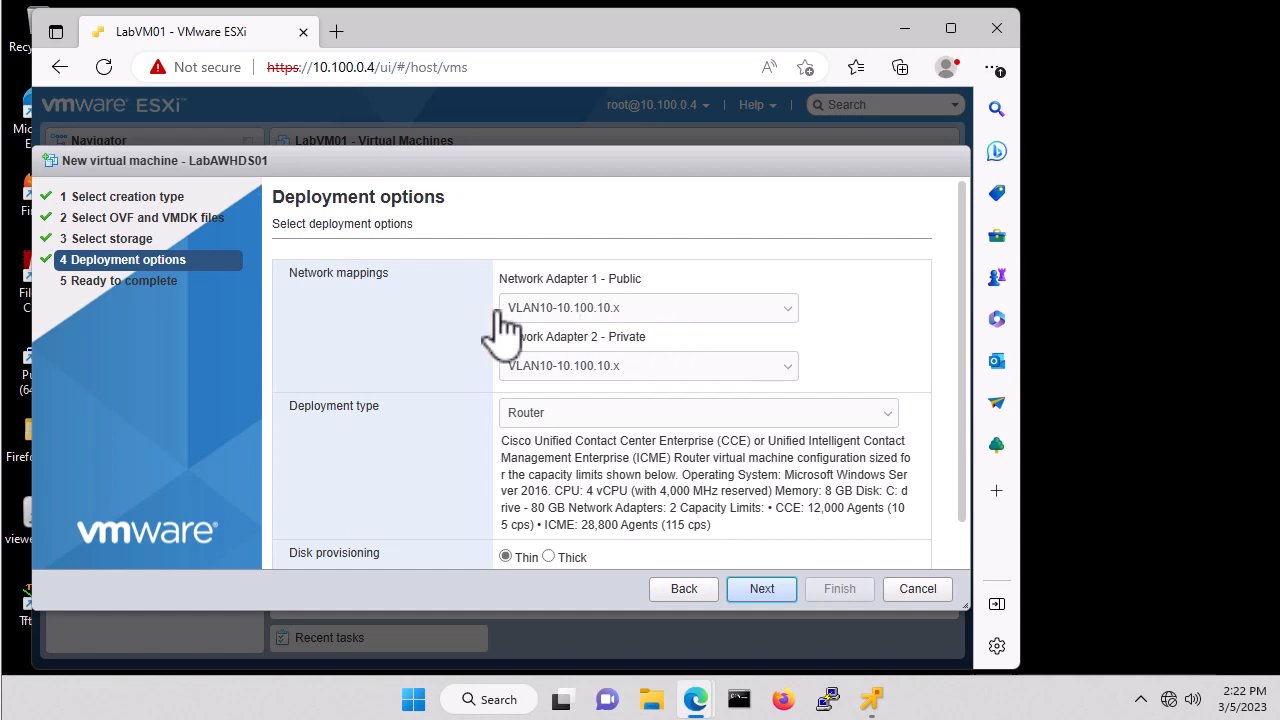
{"action": "left_click", "coordinate": [649, 382]}
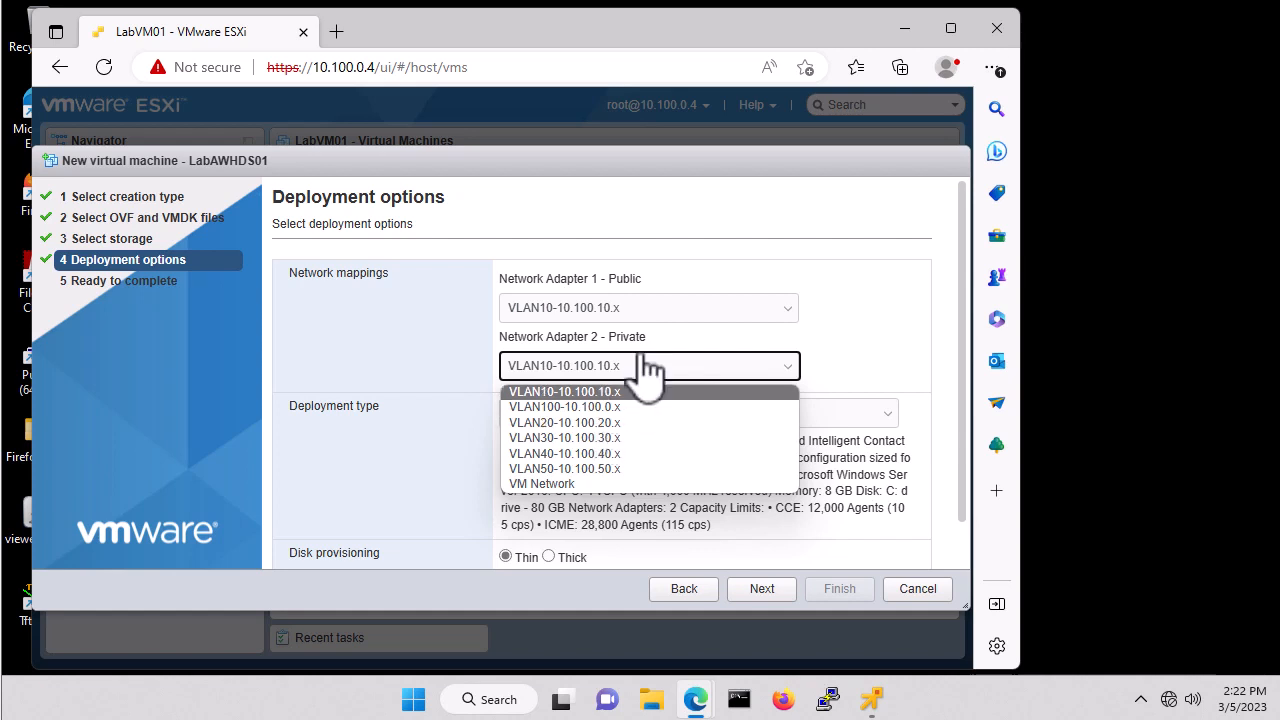
{"action": "left_click", "coordinate": [612, 424]}
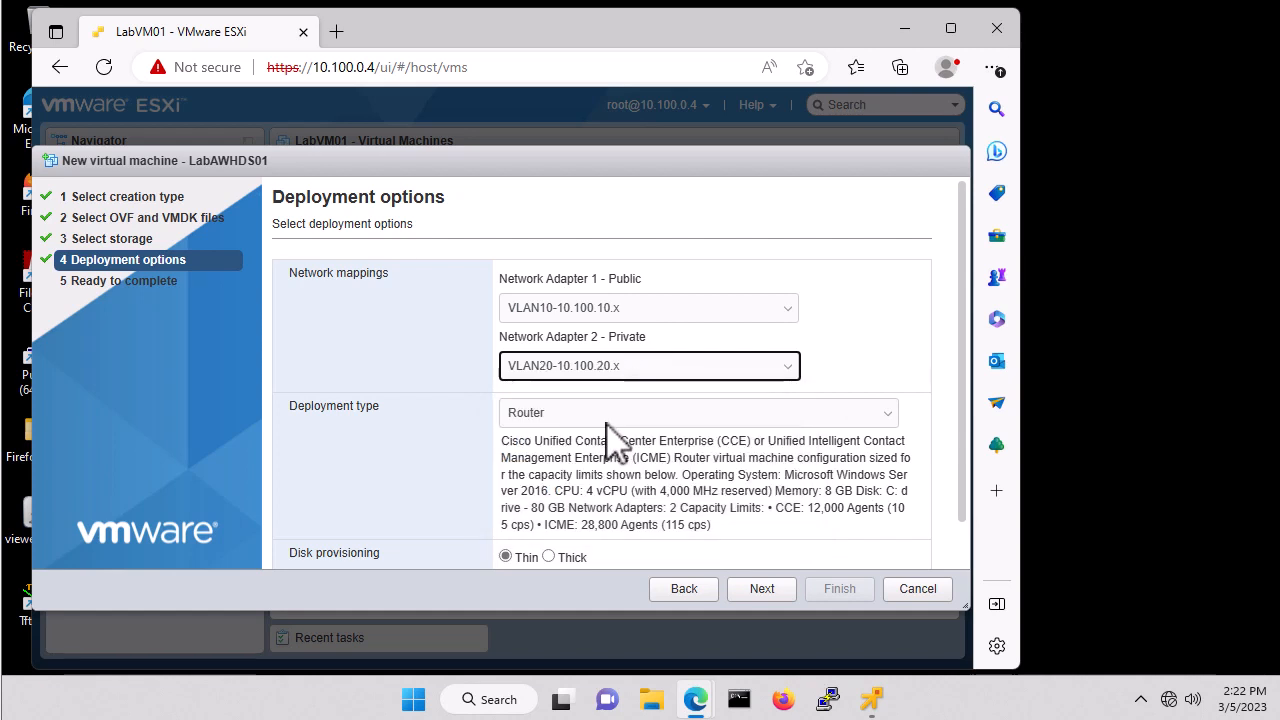
{"action": "scroll", "coordinate": [891, 394], "scroll_direction": "down", "scroll_amount": 1}
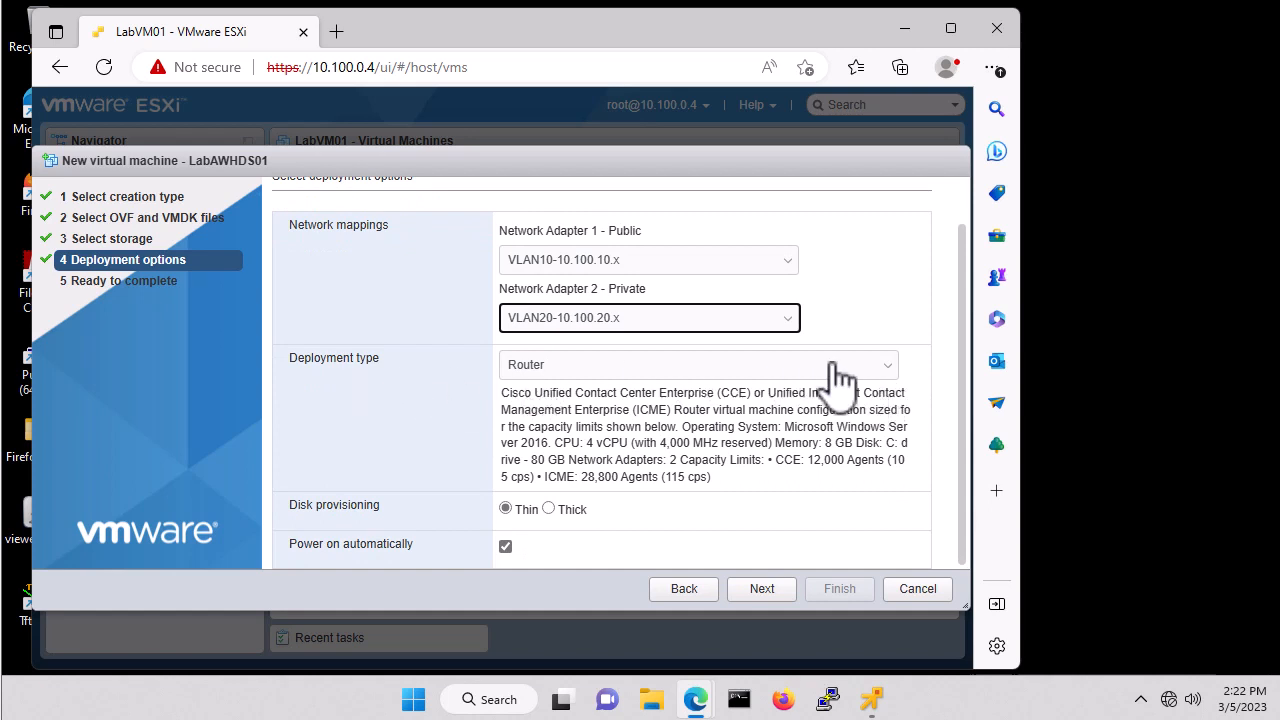
{"action": "left_click", "coordinate": [890, 368]}
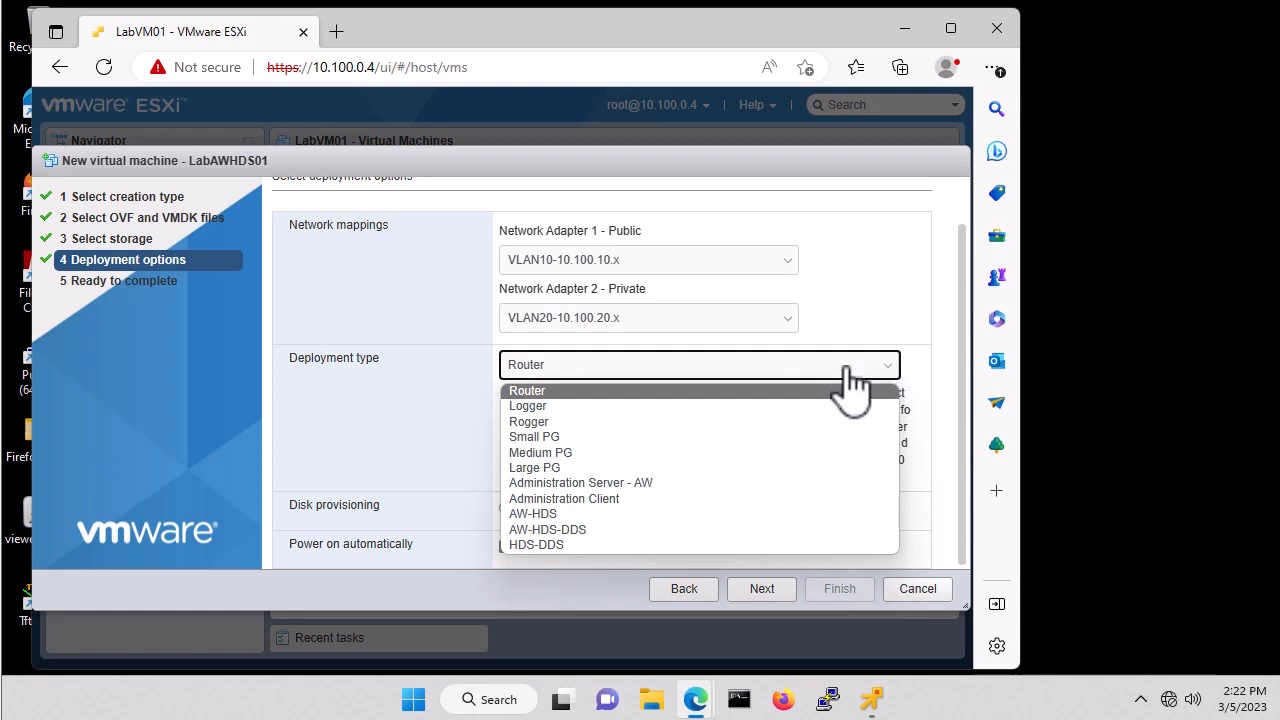
{"action": "left_click", "coordinate": [611, 530]}
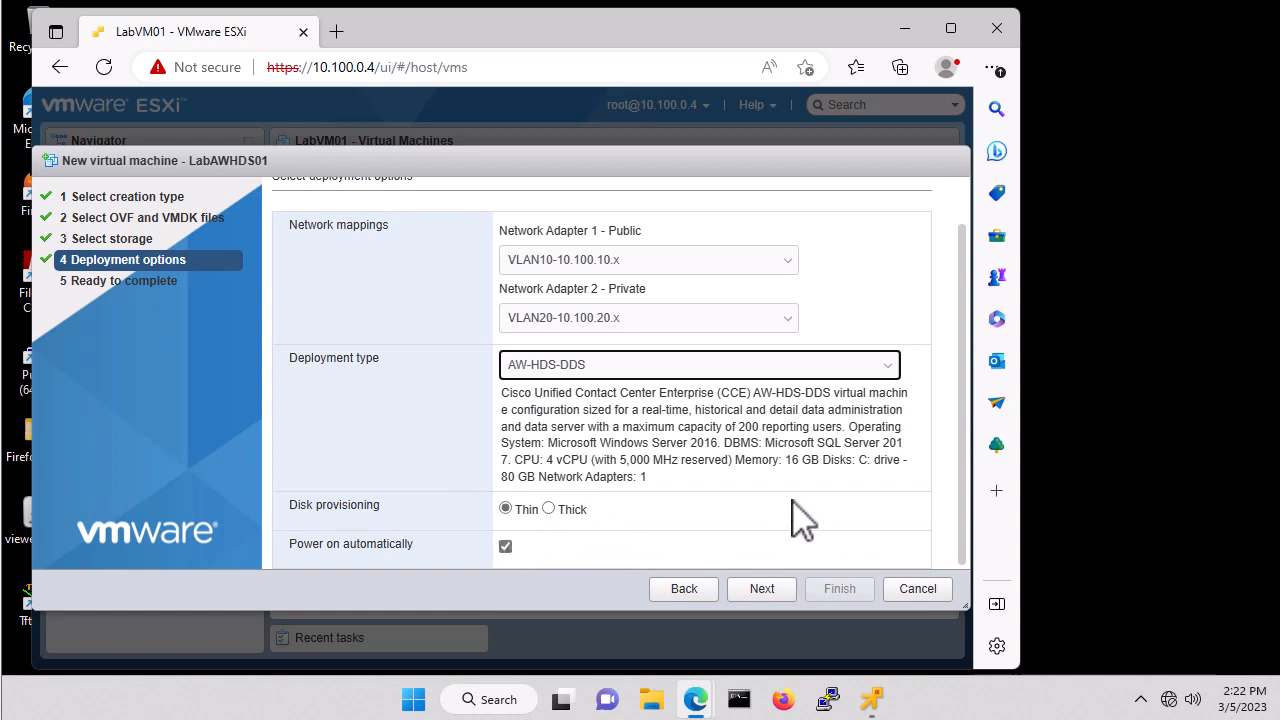
{"action": "left_click", "coordinate": [761, 590]}
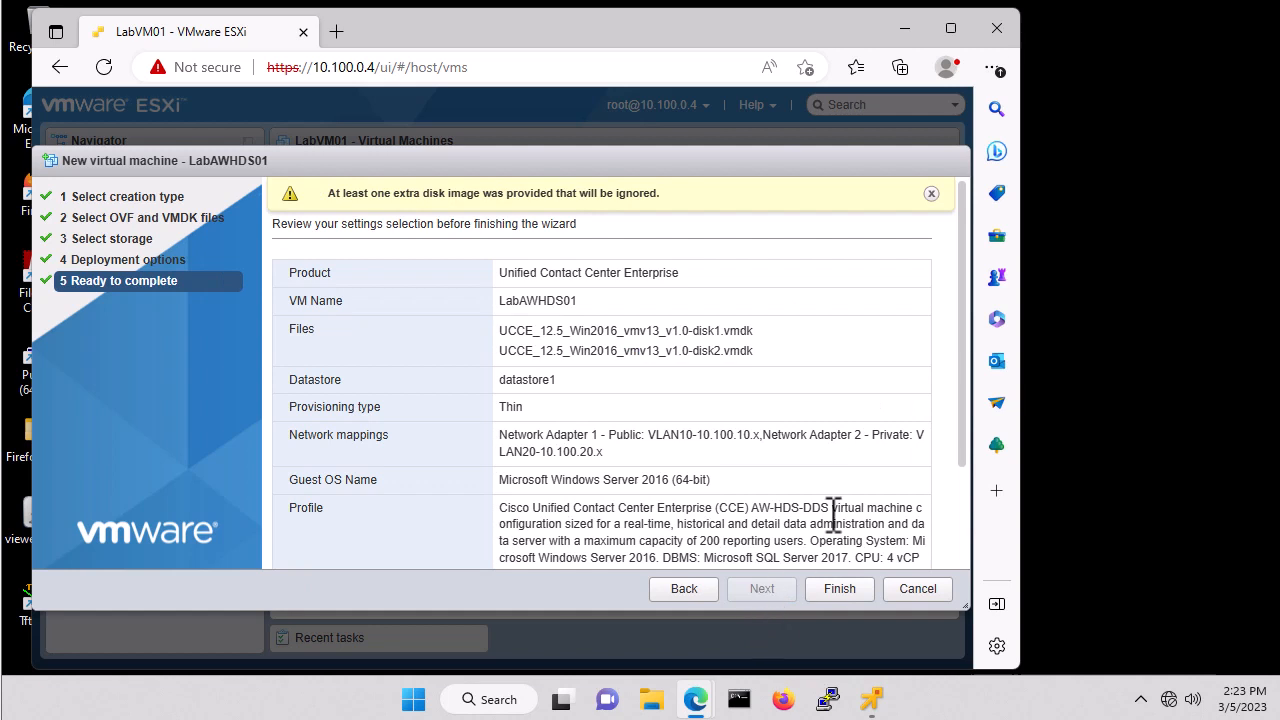
Finish the deployment and open the LabAWHDS01 virtual machine page.
{"action": "scroll", "coordinate": [822, 412], "scroll_direction": "down", "scroll_amount": 3}
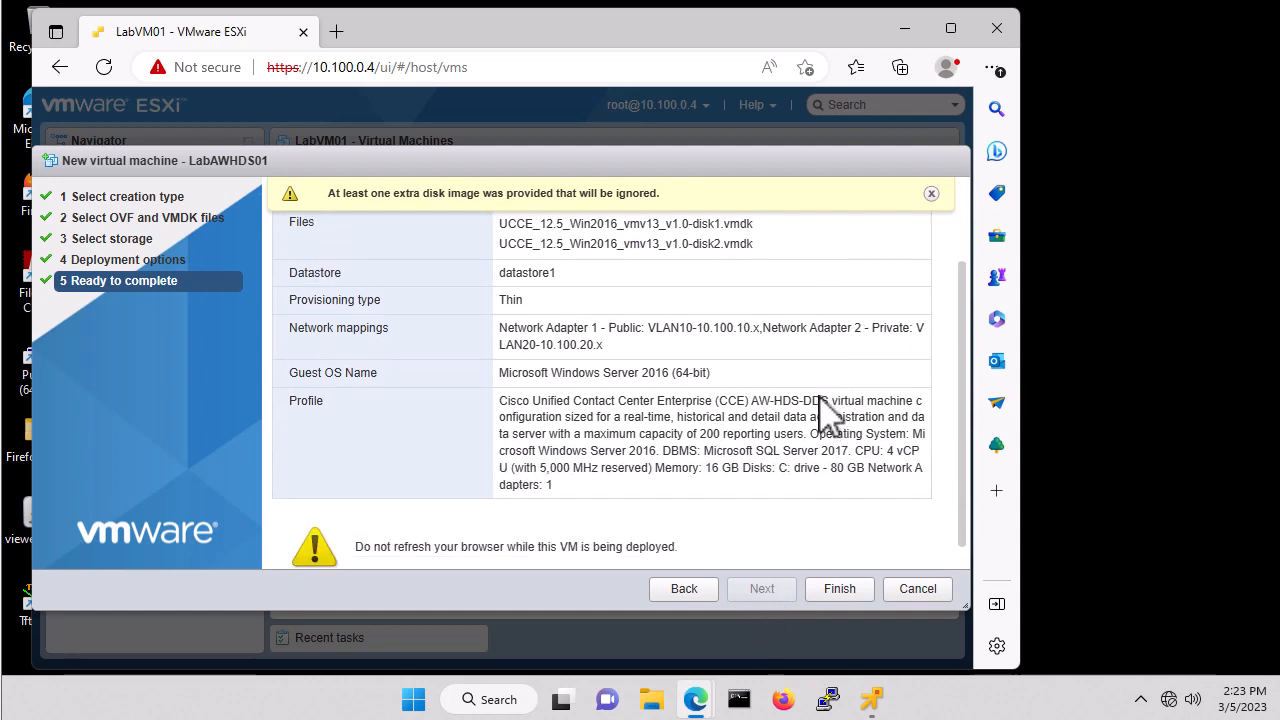
{"action": "left_click", "coordinate": [840, 589]}
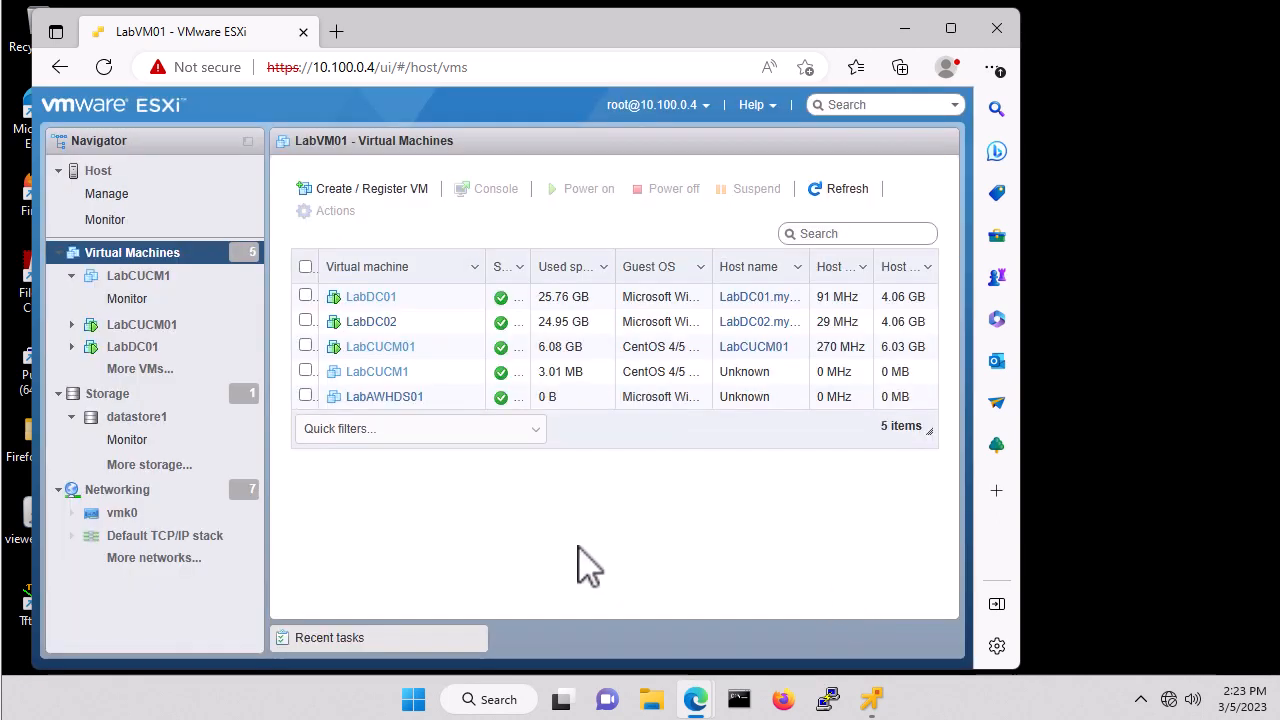
{"action": "left_click", "coordinate": [385, 402]}
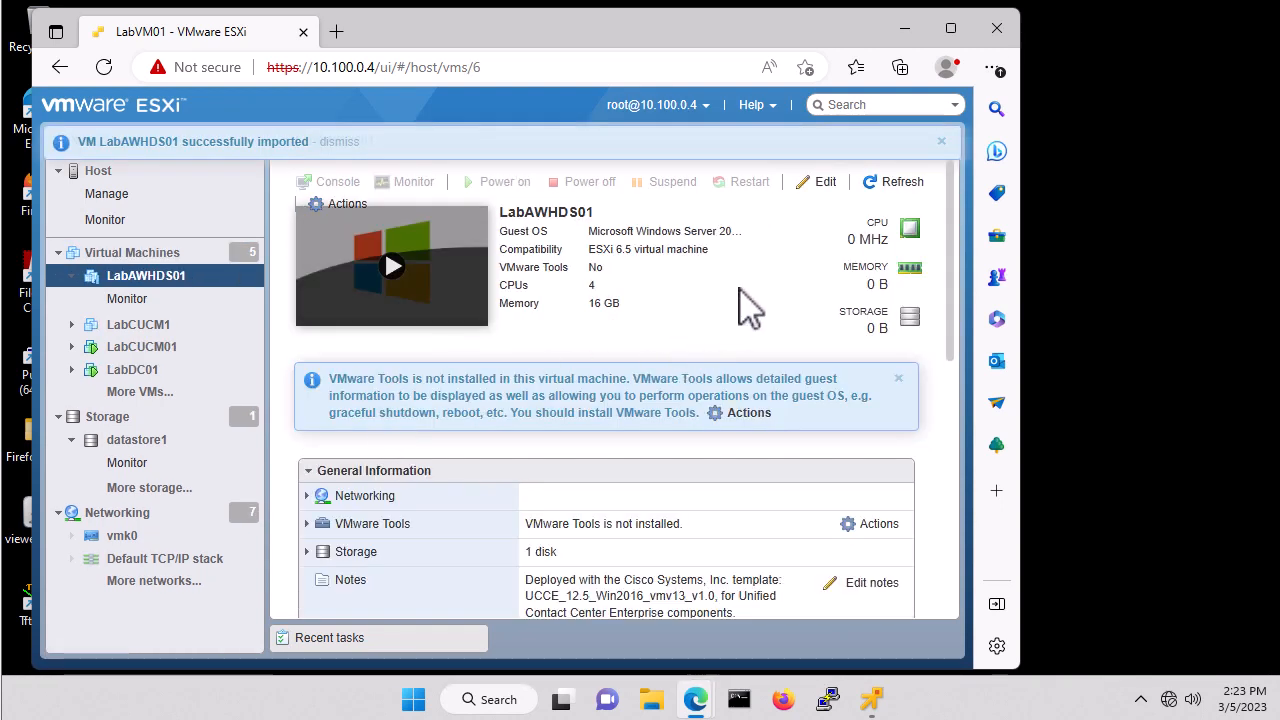
Power off LabAWHDS01, confirming the prompt, and open its Edit settings.
{"action": "left_click", "coordinate": [825, 182]}
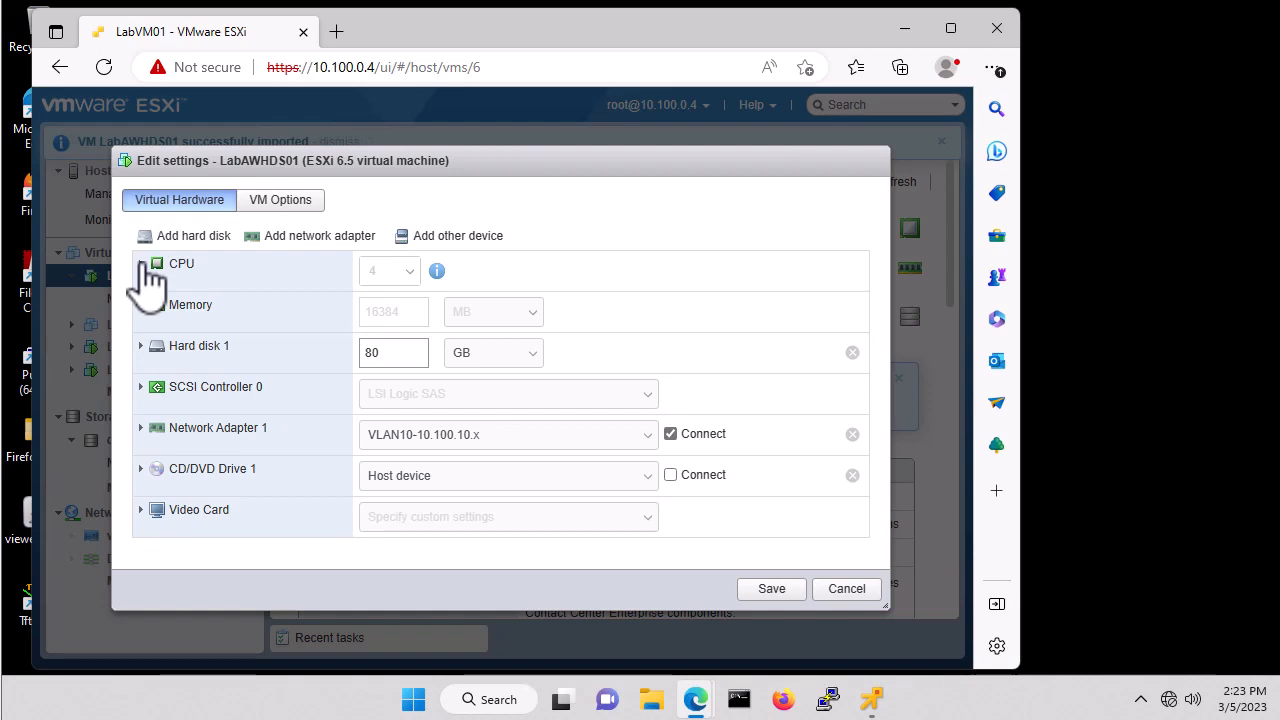
{"action": "left_click", "coordinate": [846, 590]}
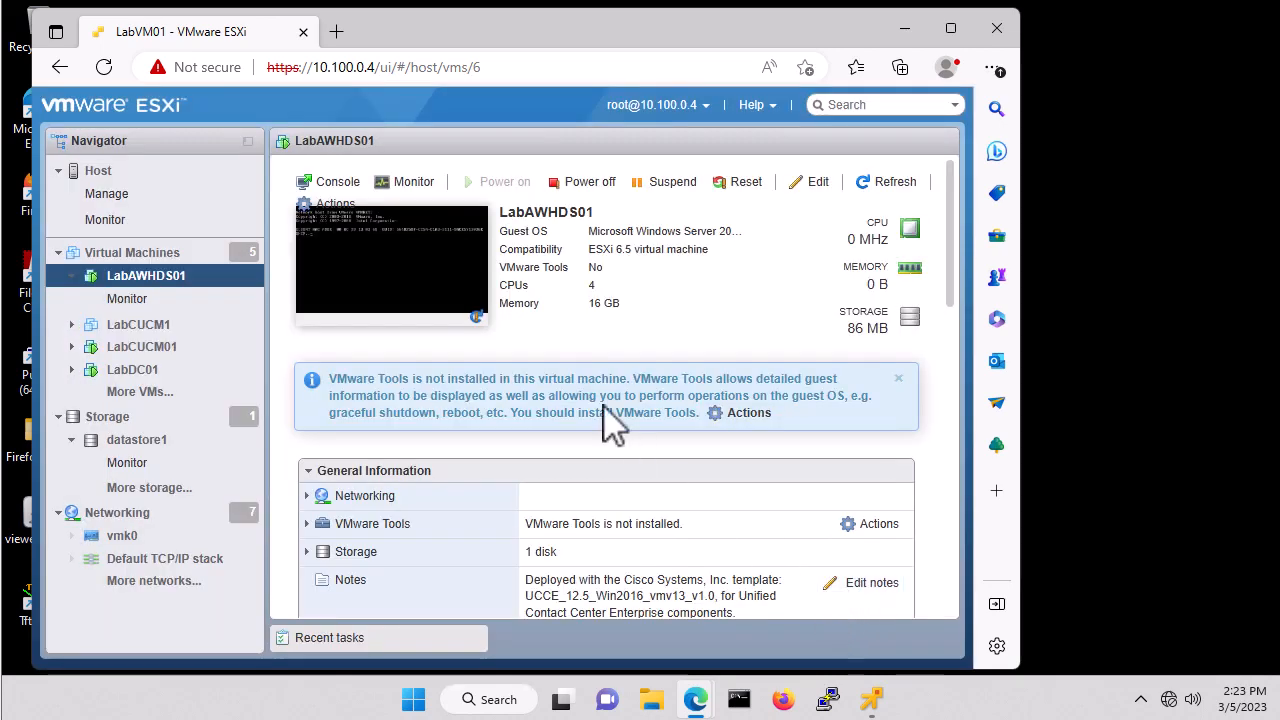
{"action": "left_click", "coordinate": [598, 195]}
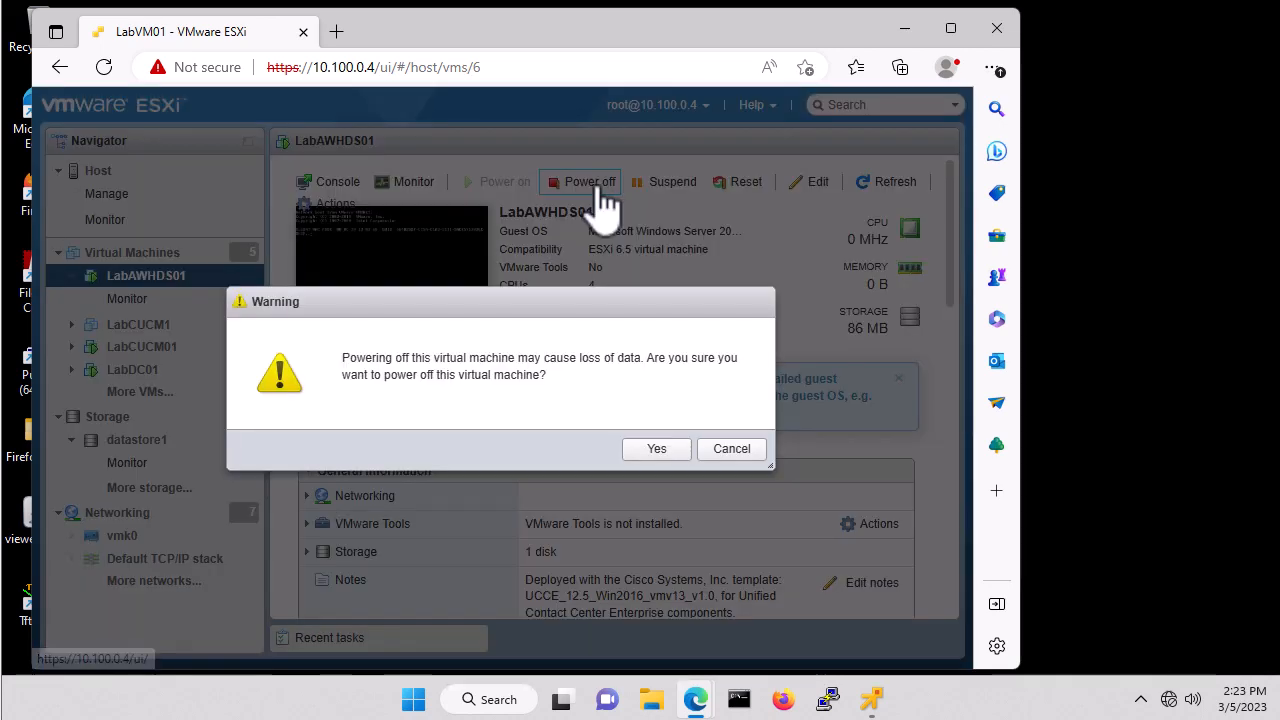
{"action": "left_click", "coordinate": [652, 452]}
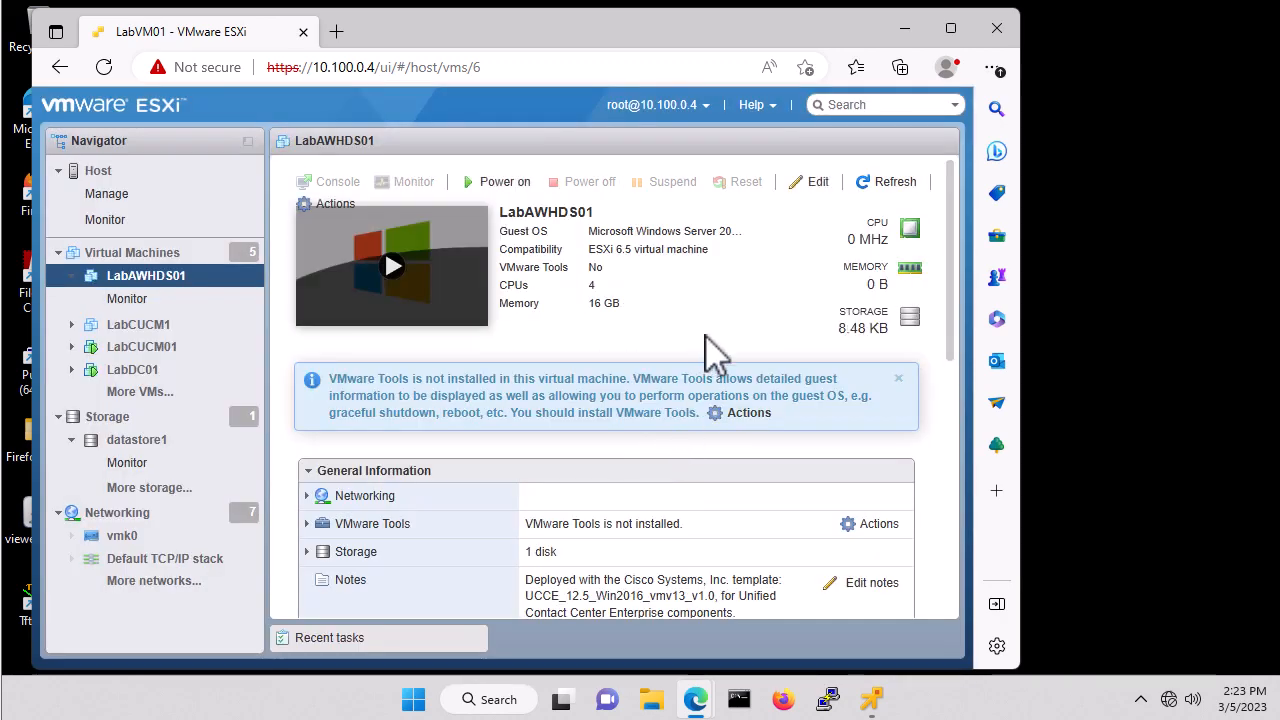
{"action": "left_click", "coordinate": [818, 183]}
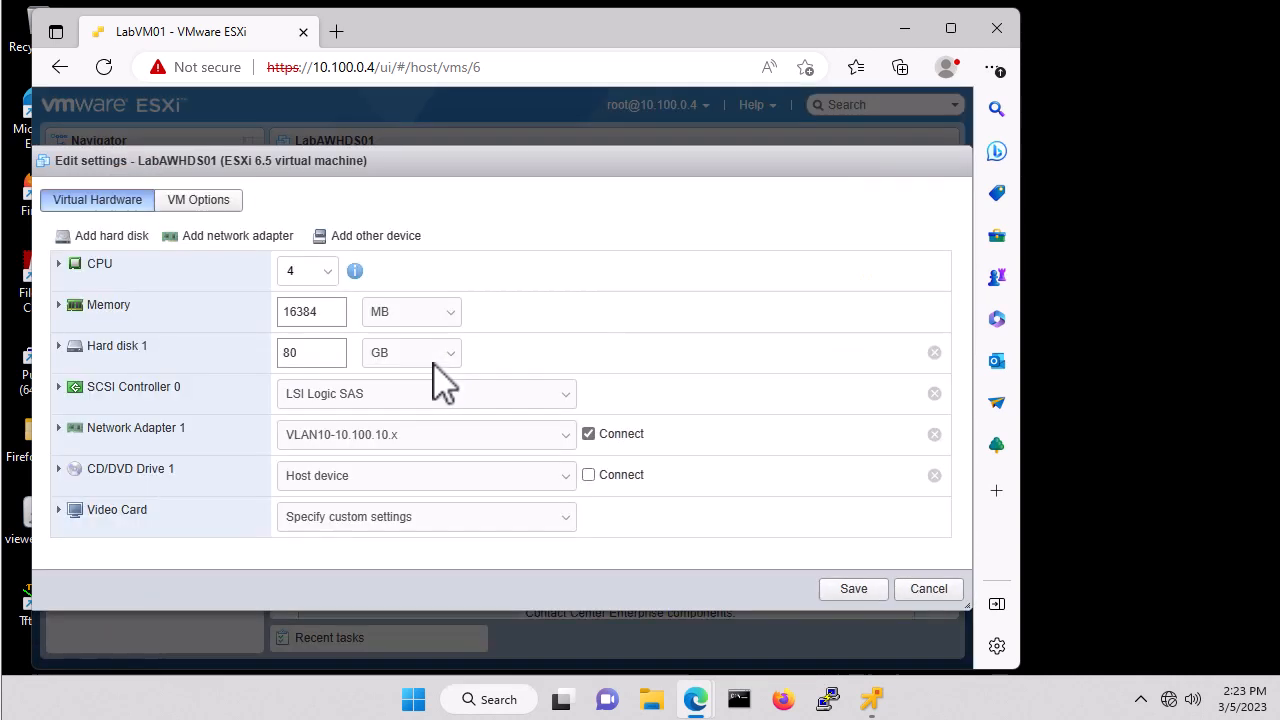
Set the memory reservation to 0 MB and show the CD/DVD Drive 1 source choices.
{"action": "left_click", "coordinate": [58, 264]}
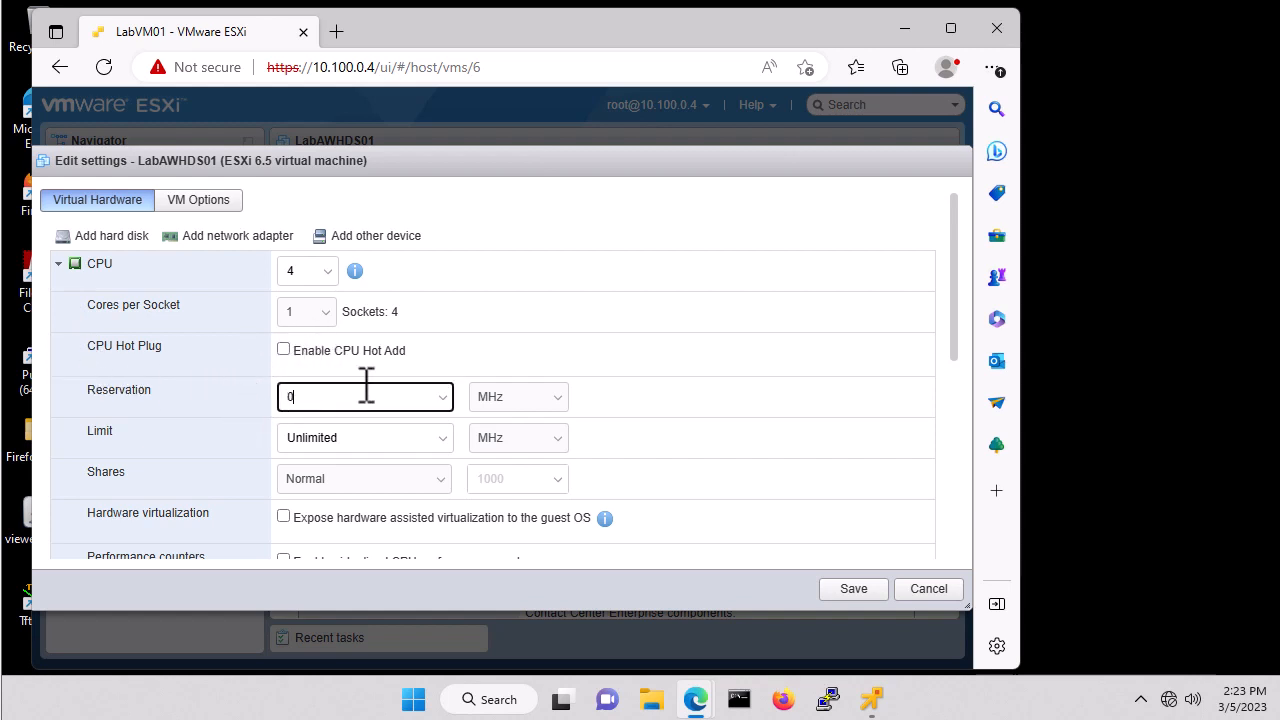
{"action": "left_click", "coordinate": [58, 264]}
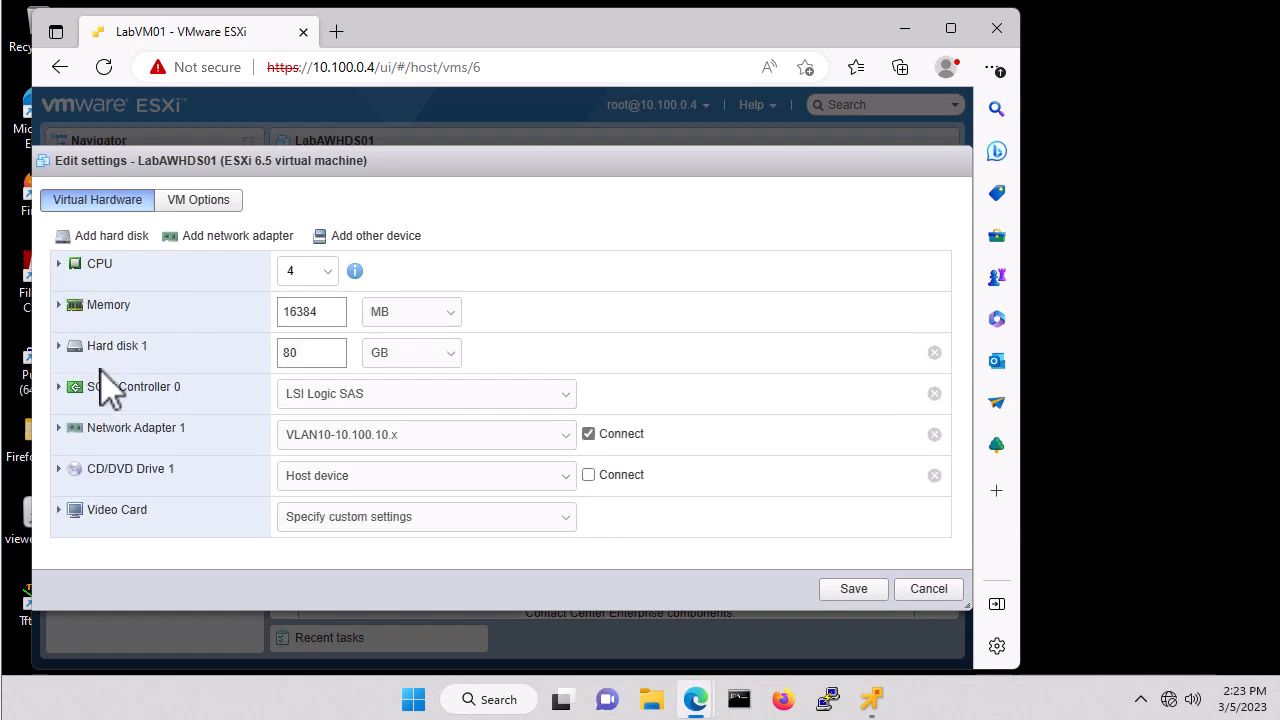
{"action": "left_click", "coordinate": [58, 305]}
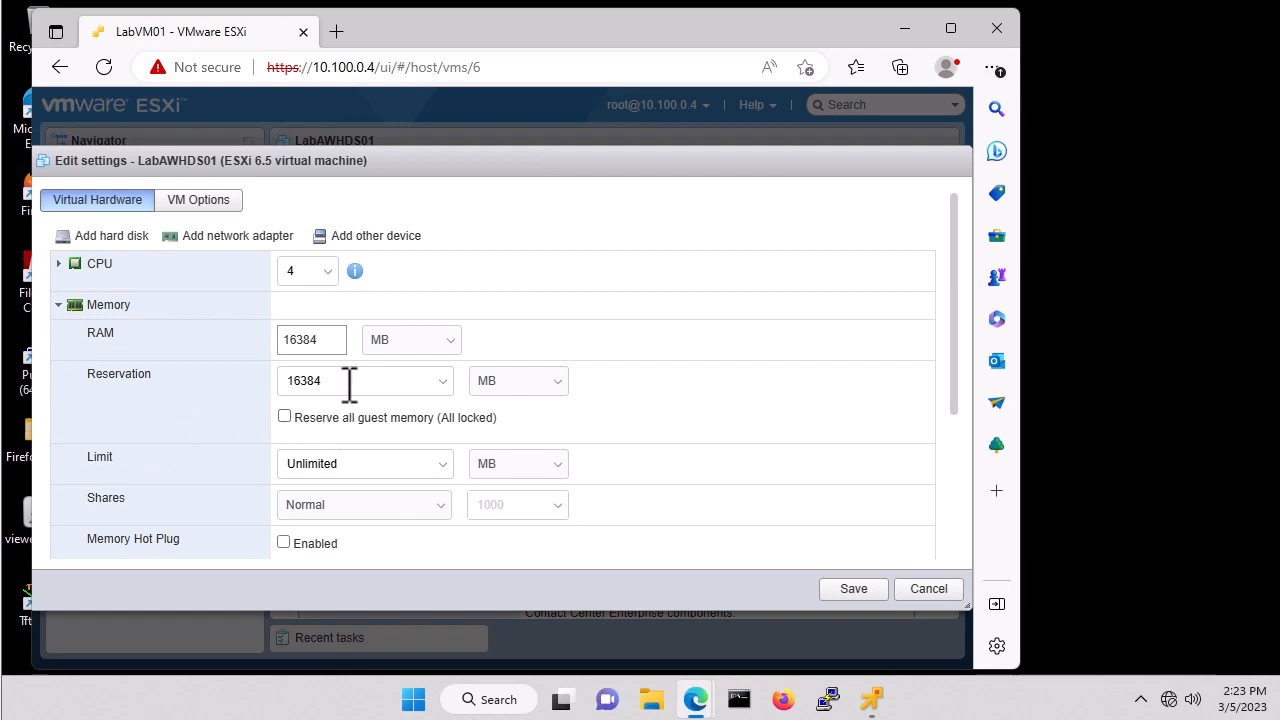
{"action": "left_click_drag", "start_coordinate": [349, 380], "coordinate": [240, 378]}
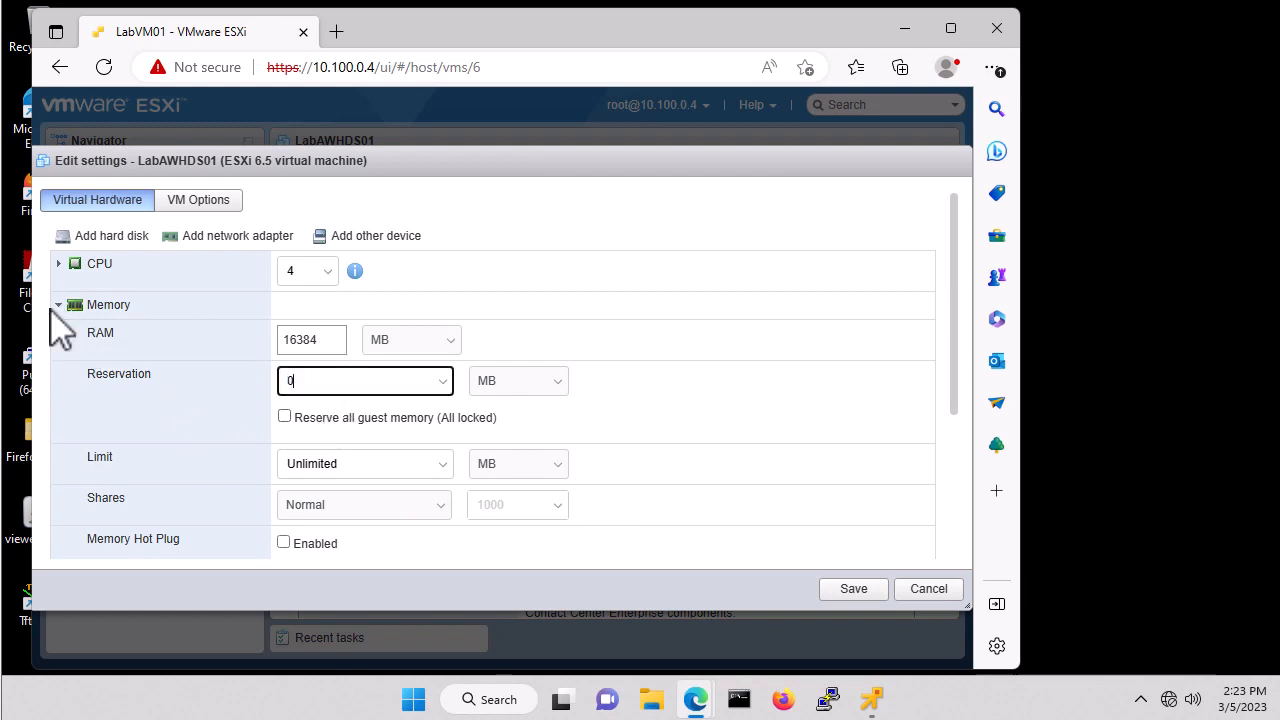
{"action": "left_click", "coordinate": [58, 305]}
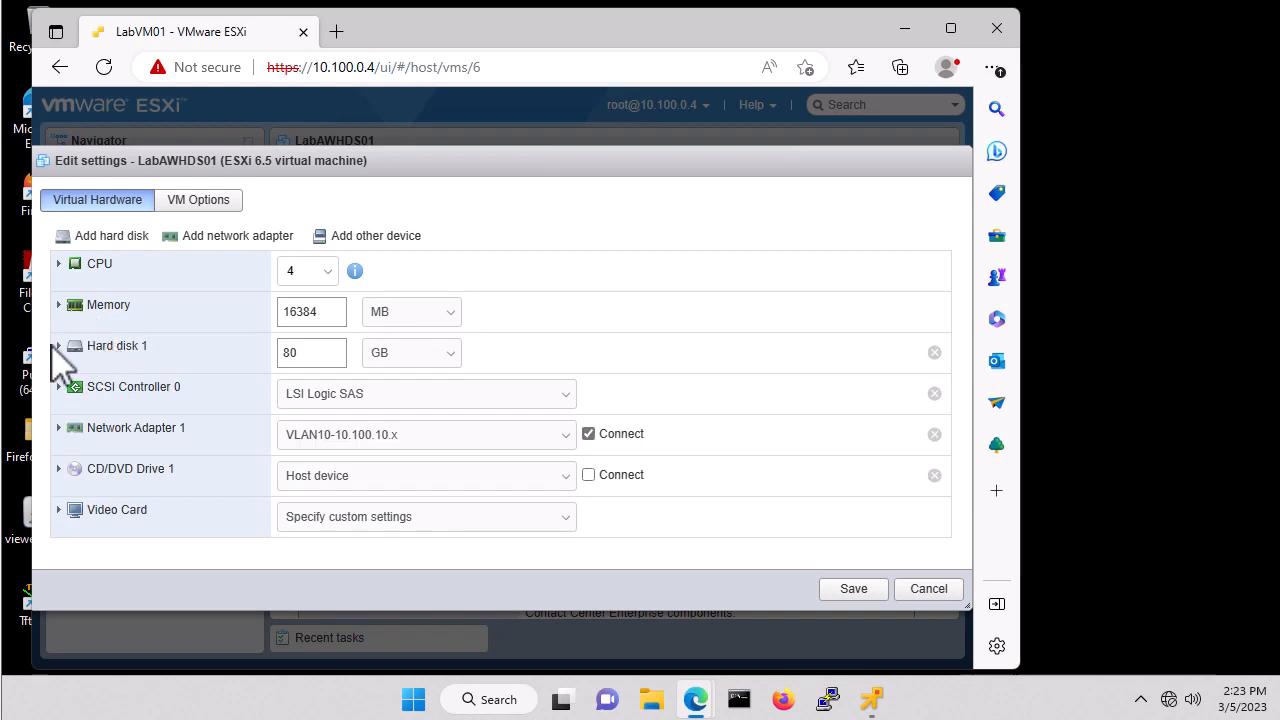
{"action": "left_click", "coordinate": [58, 346]}
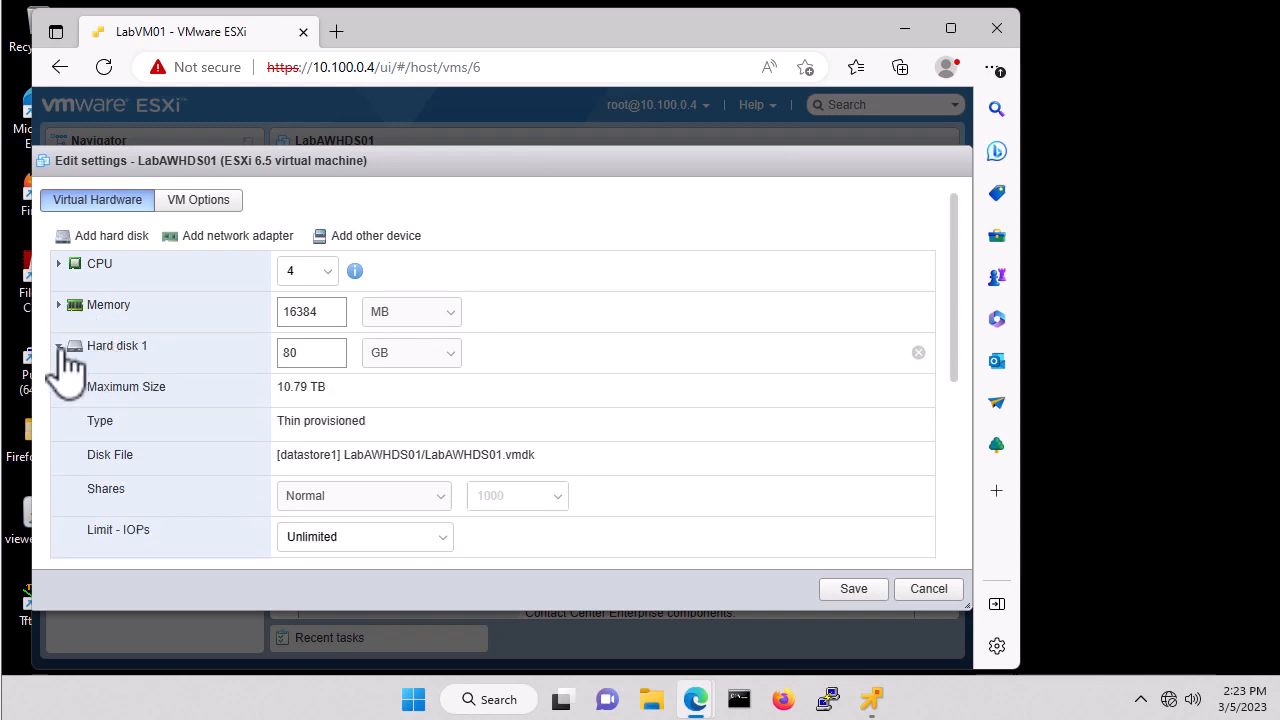
{"action": "left_click", "coordinate": [58, 346]}
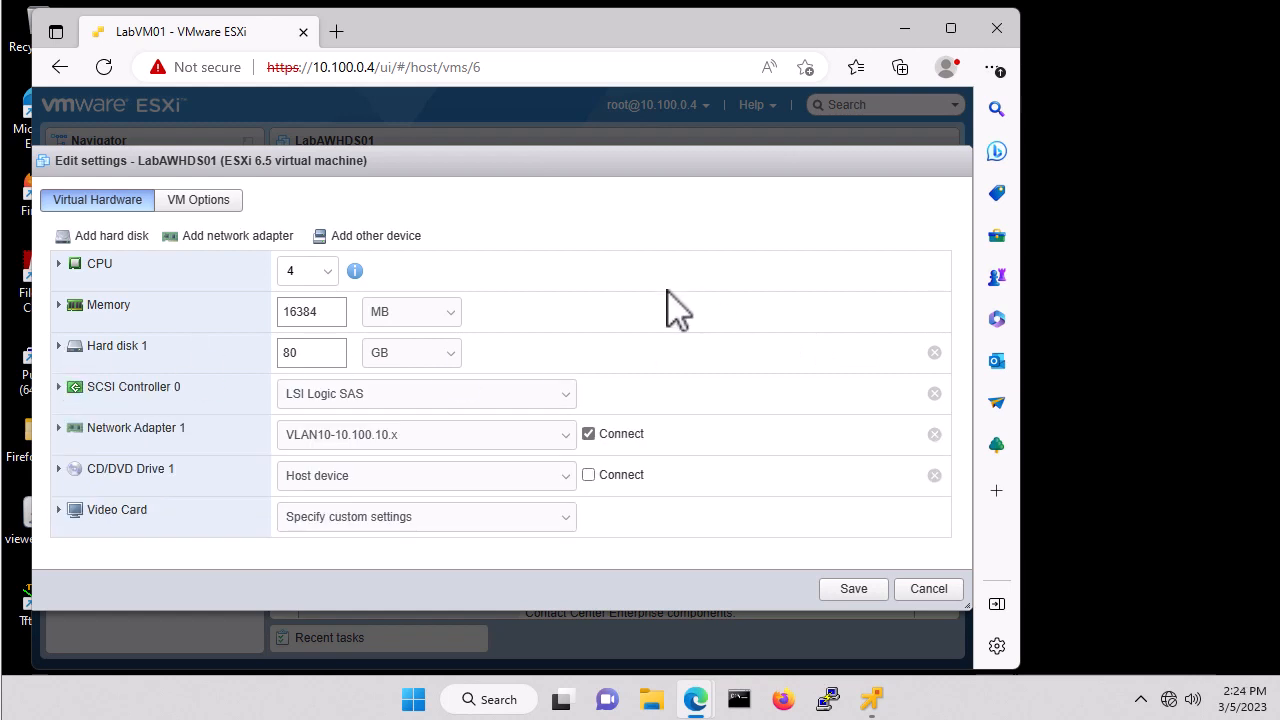
{"action": "left_click", "coordinate": [425, 476]}
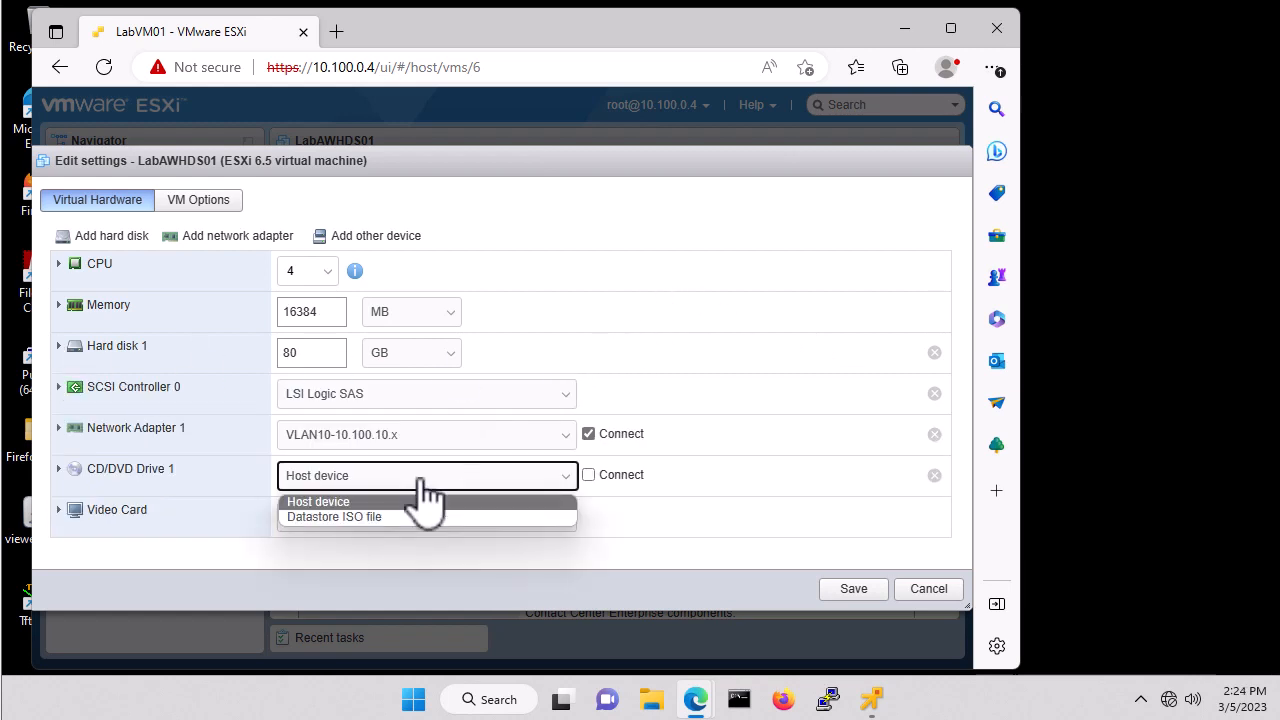
Mount isos/Windows/Windows-Server-2019.iso from datastore1 on the CD/DVD drive and save the settings.
{"action": "left_click", "coordinate": [345, 516]}
{"action": "left_click", "coordinate": [367, 250]}
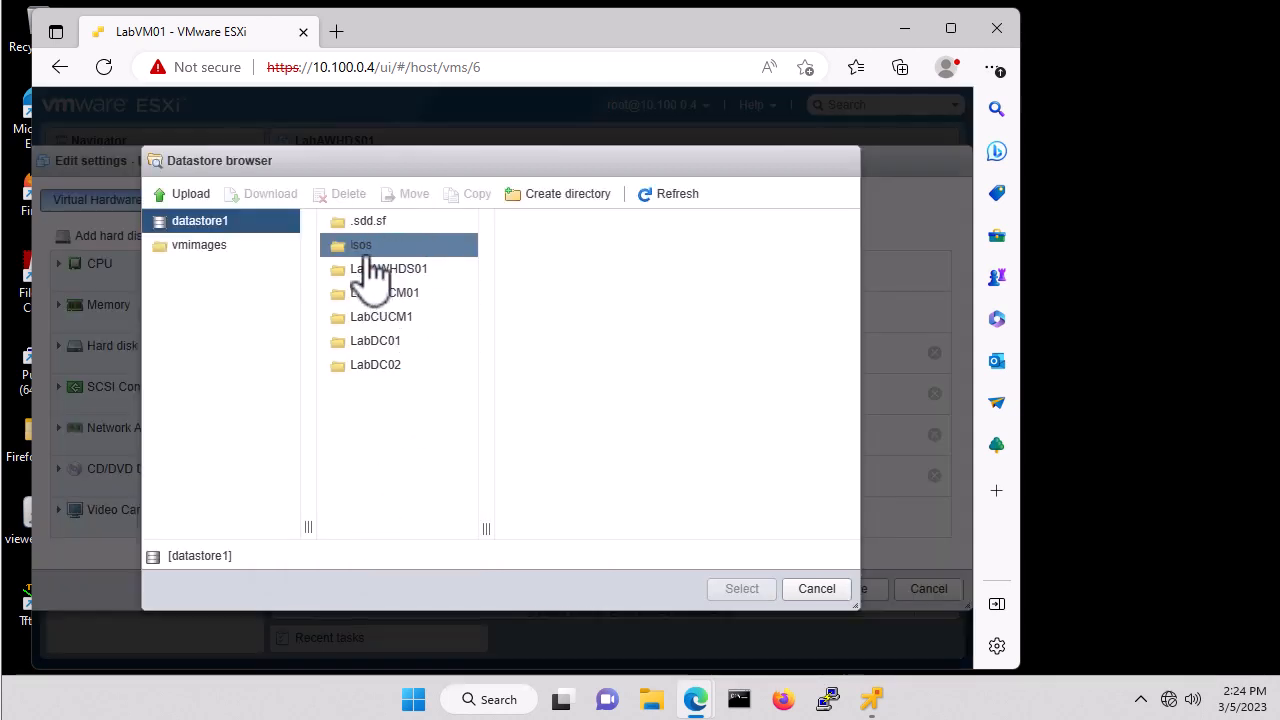
{"action": "left_click", "coordinate": [509, 257]}
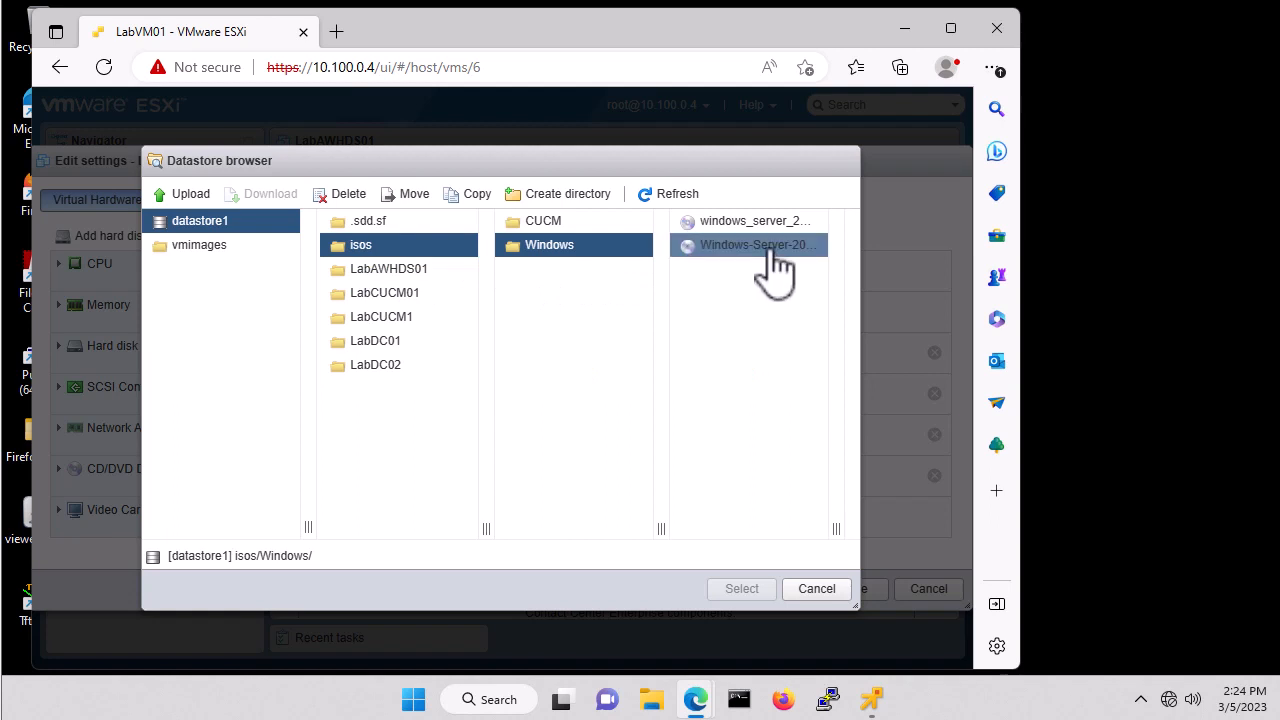
{"action": "left_click", "coordinate": [772, 250]}
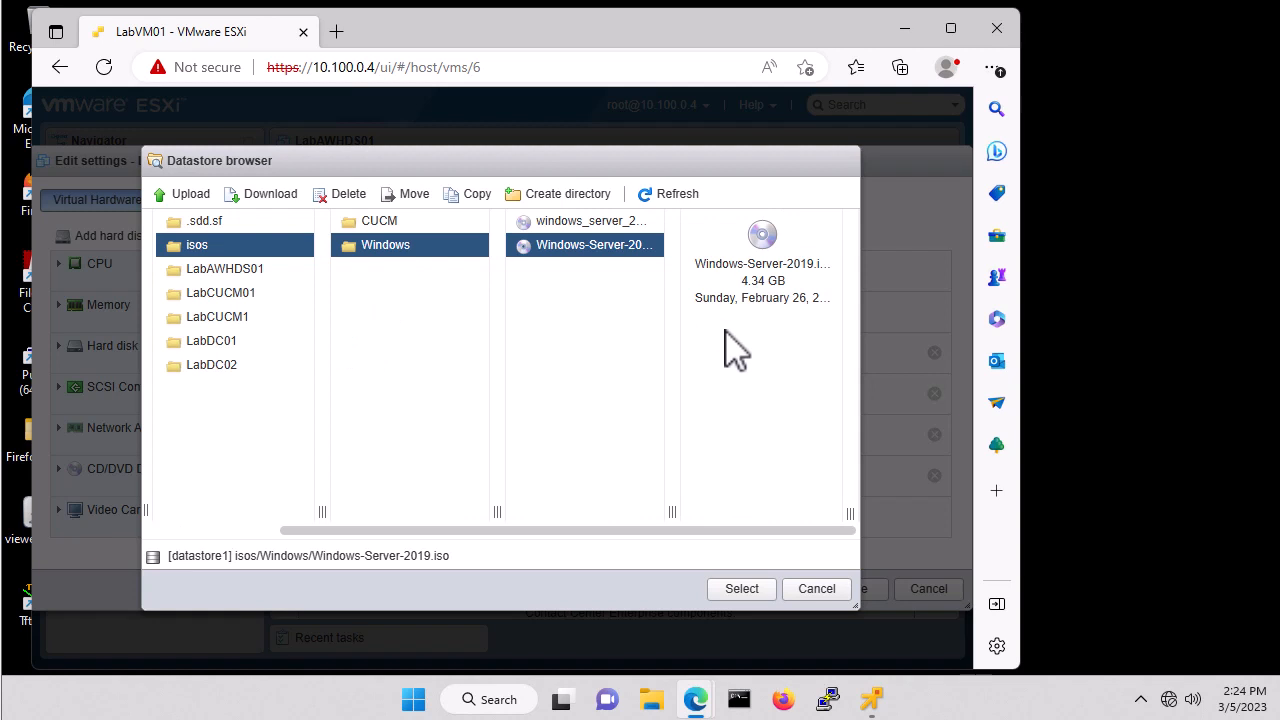
{"action": "left_click", "coordinate": [744, 592]}
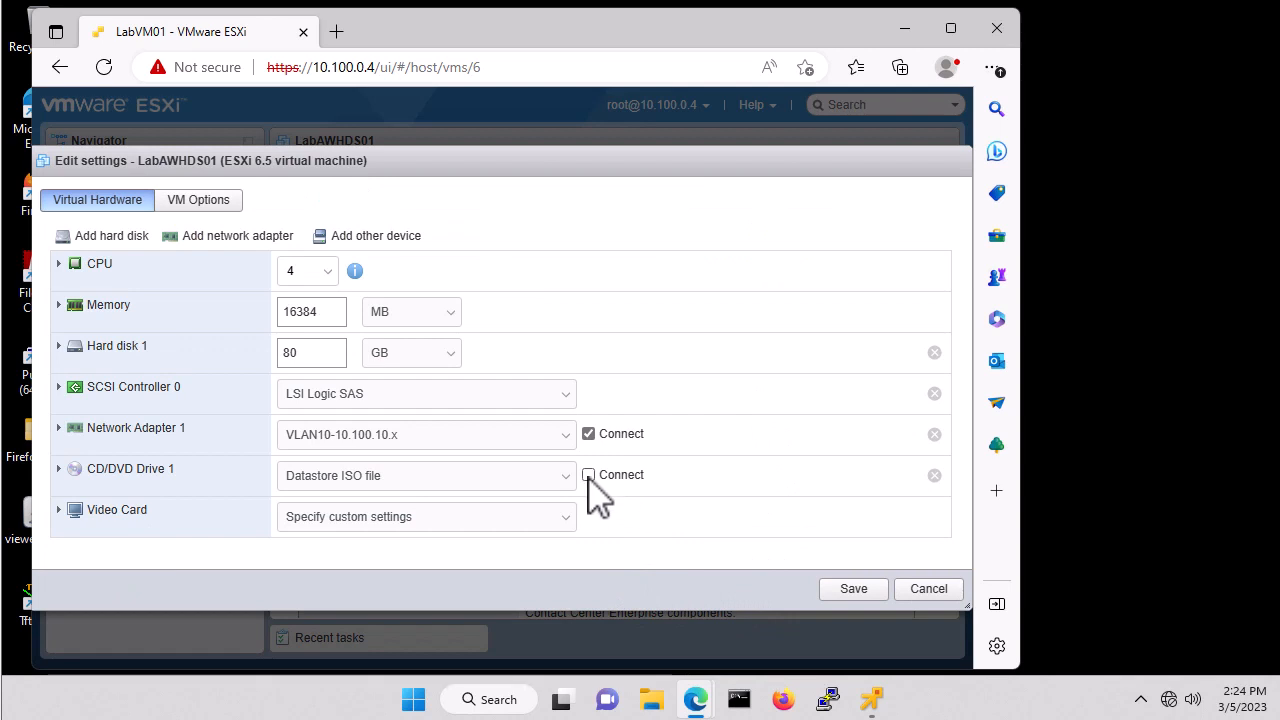
{"action": "left_click", "coordinate": [857, 592]}
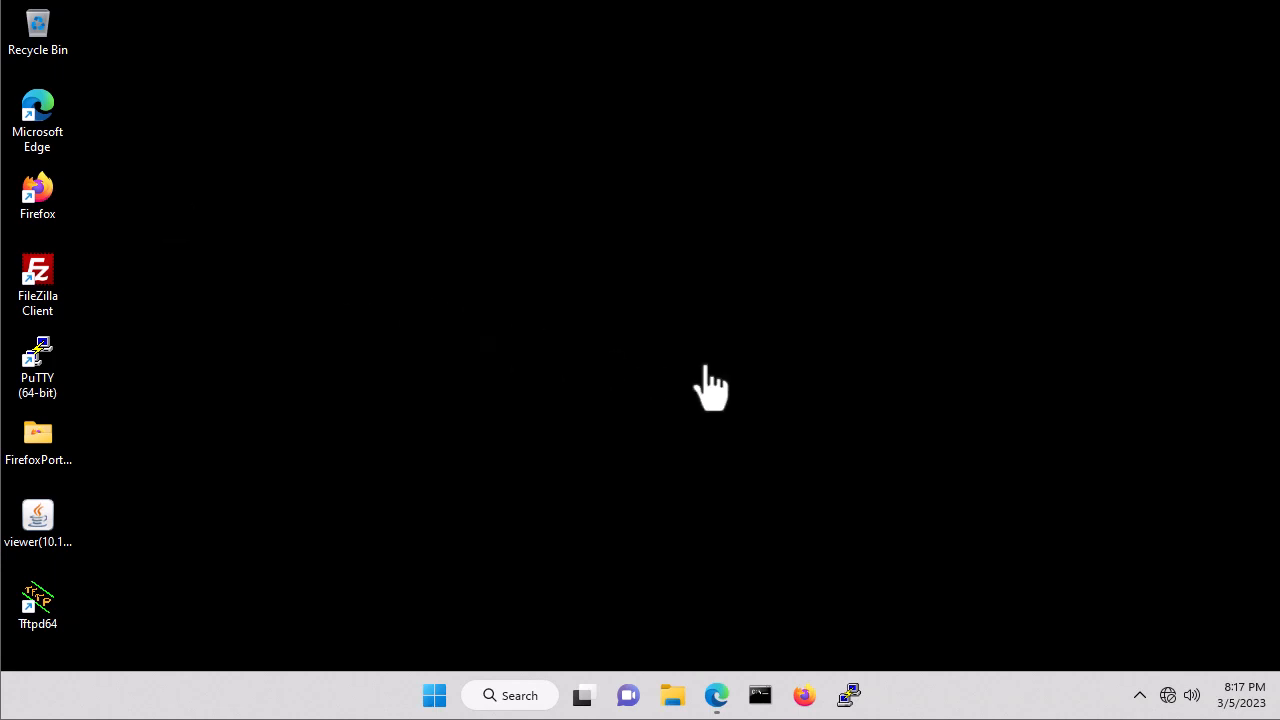
Shut down the LabAWHDS01 guest OS from the restored ESXi client window.
{"action": "left_click", "coordinate": [722, 698]}
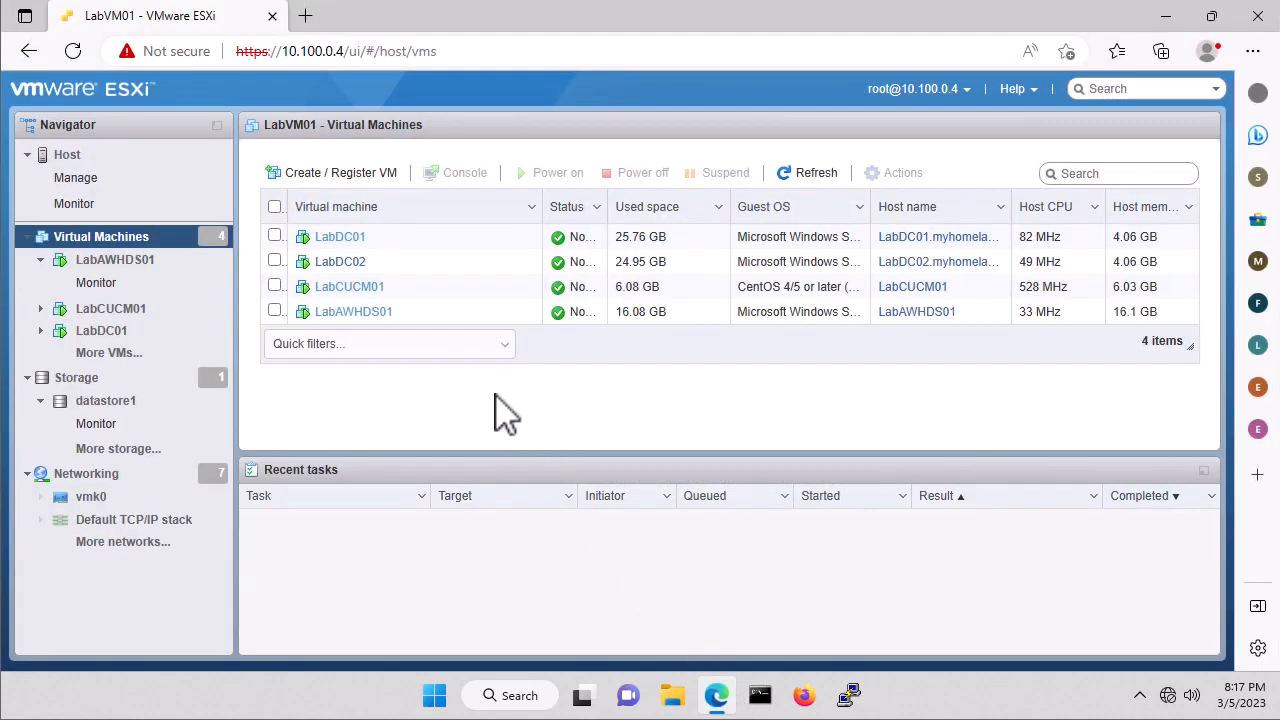
{"action": "left_click", "coordinate": [430, 312]}
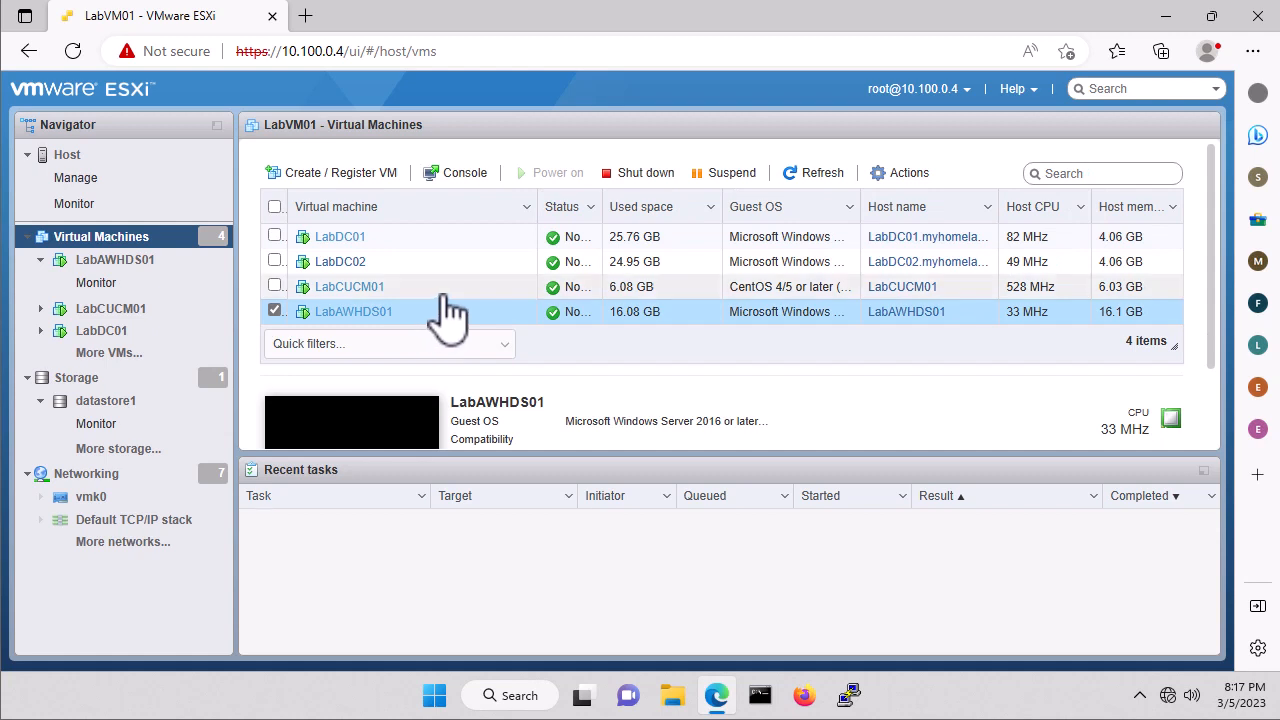
{"action": "left_click", "coordinate": [637, 180]}
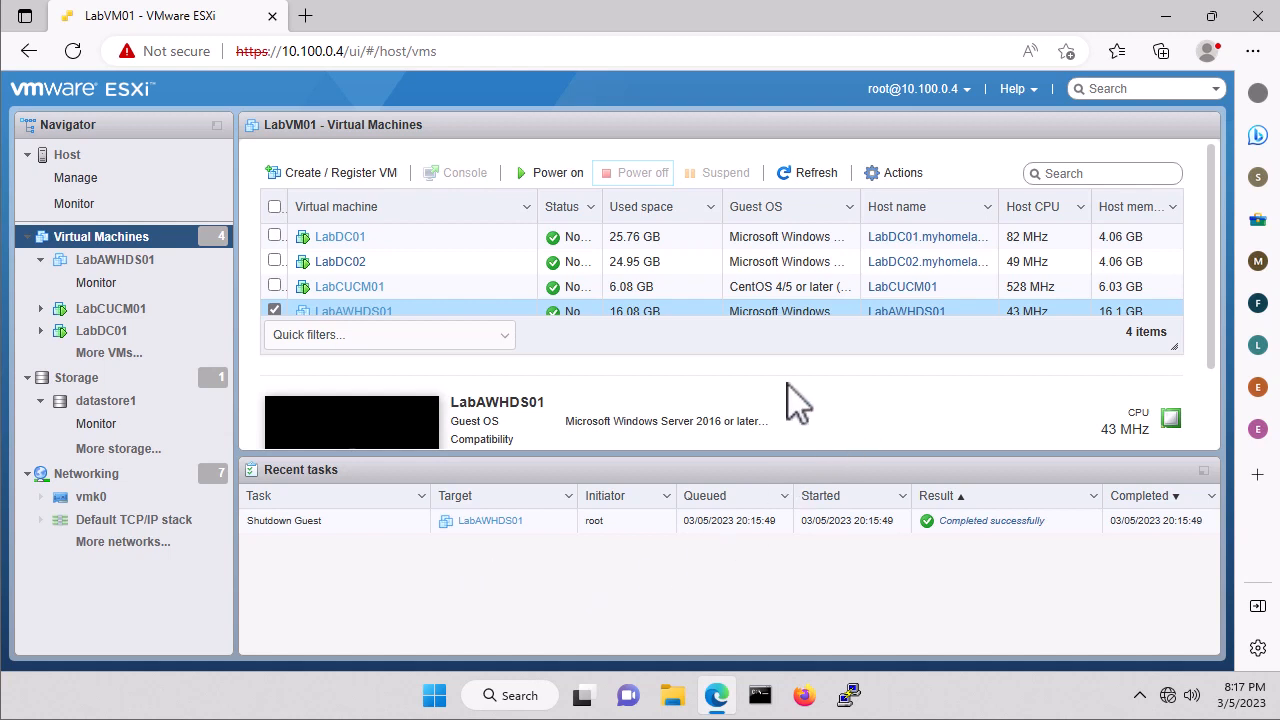
Take a snapshot named 'Snapshot before UCCE' and power LabAWHDS01 back on.
{"action": "right_click", "coordinate": [439, 324]}
{"action": "mouse_move", "coordinate": [595, 250]}
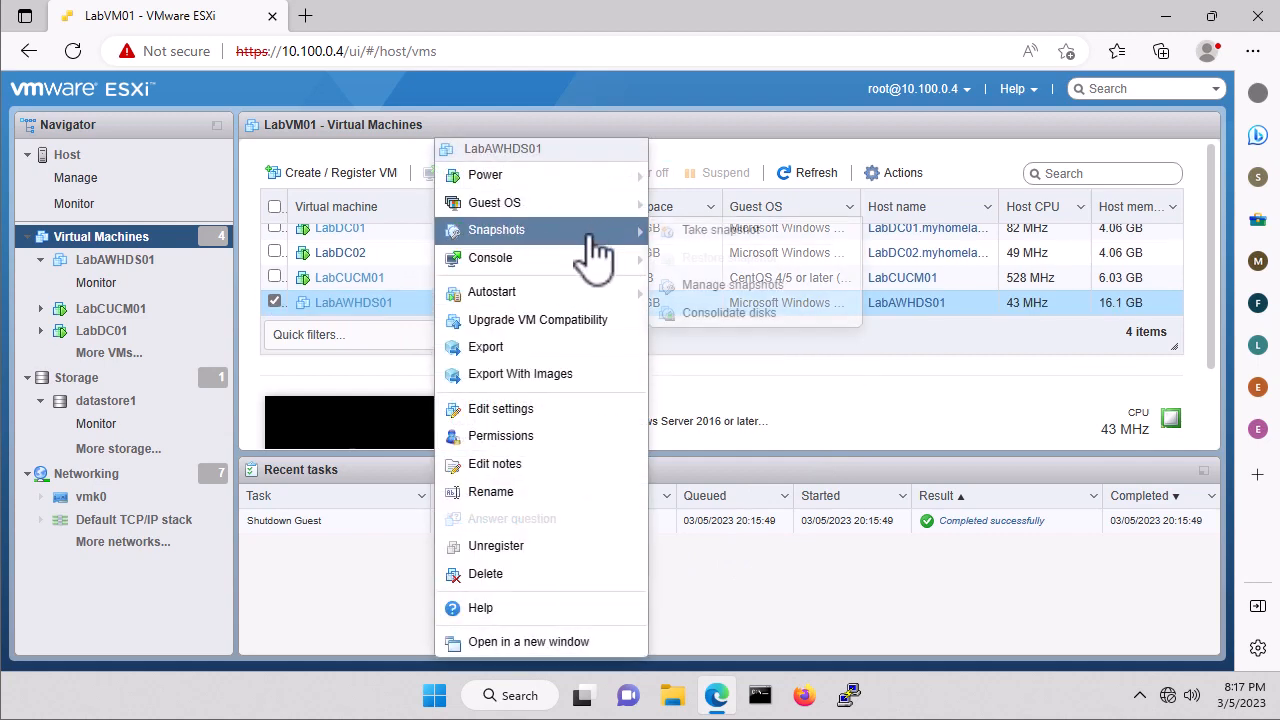
{"action": "left_click", "coordinate": [729, 232]}
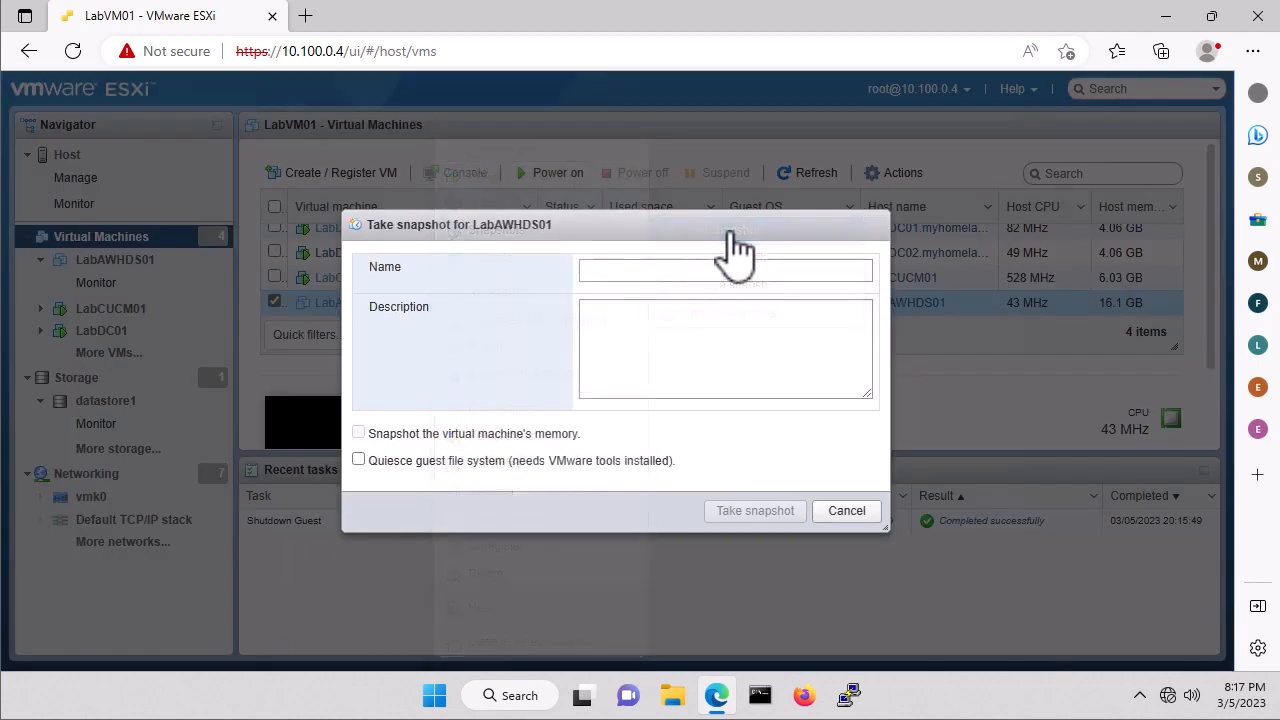
{"action": "left_click", "coordinate": [620, 270]}
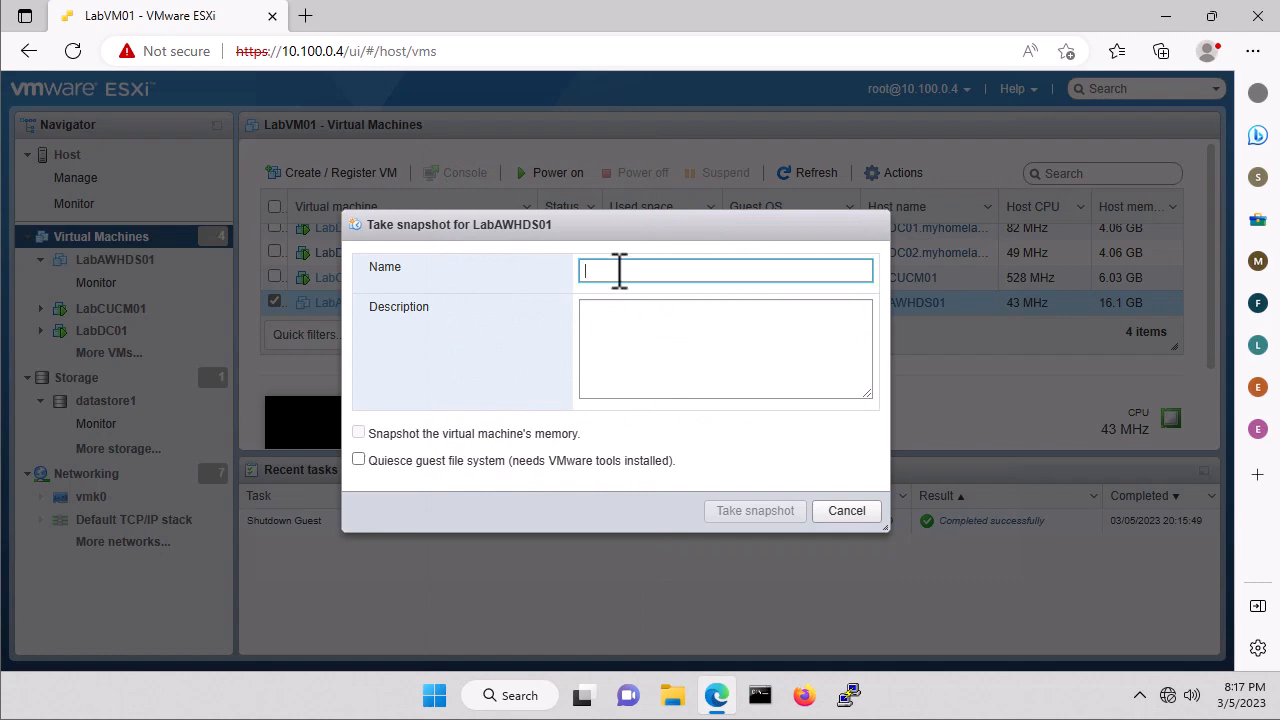
{"action": "type", "text": "Snapshot befor"}
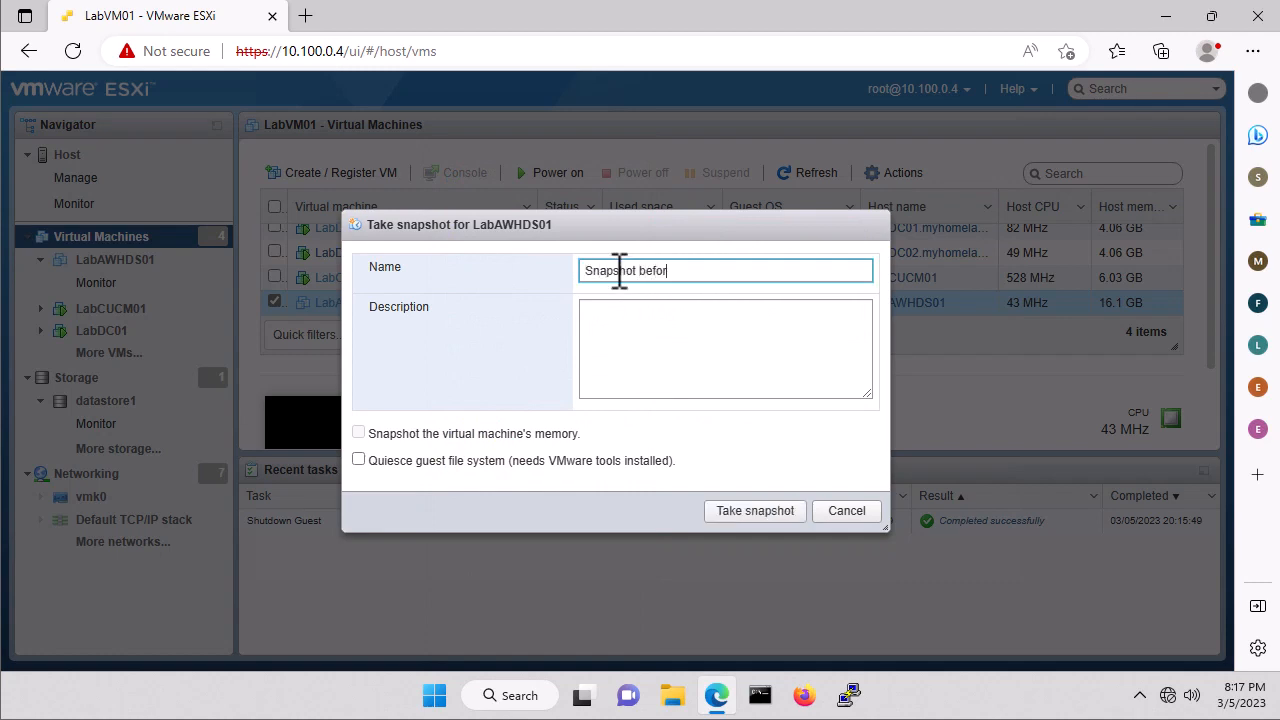
{"action": "type", "text": "e UCCE"}
{"action": "left_click", "coordinate": [757, 511]}
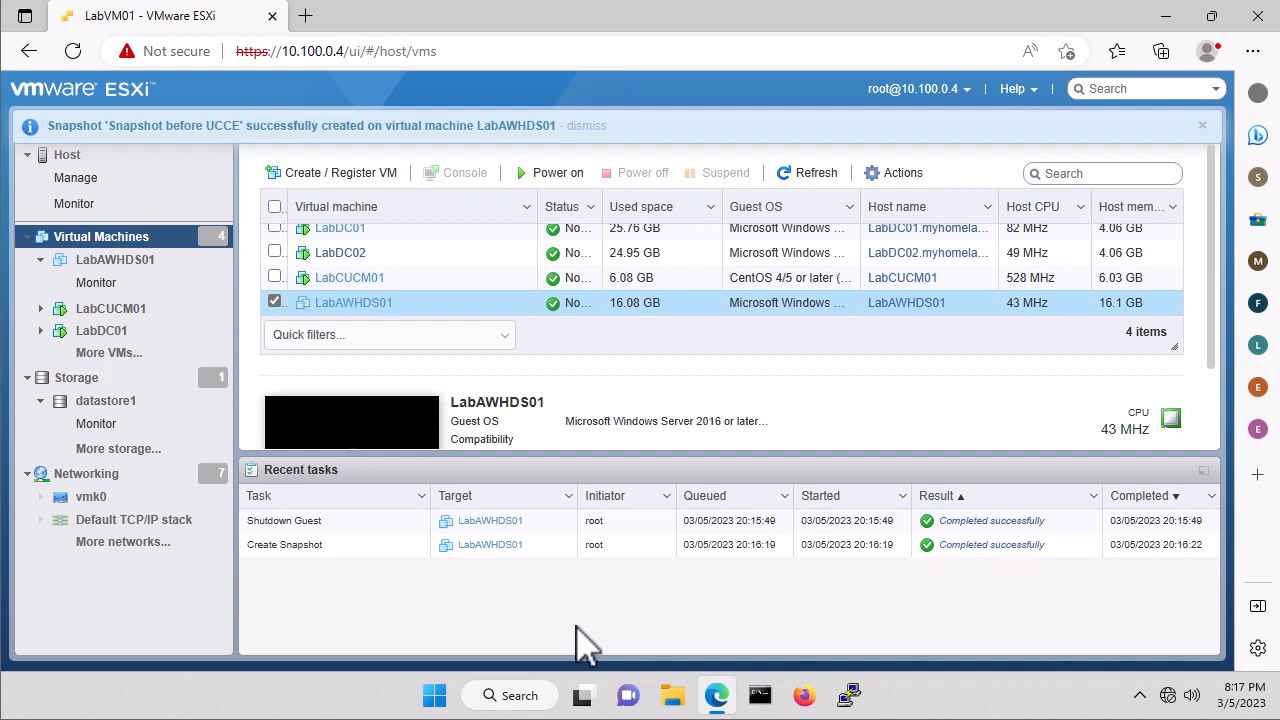
{"action": "left_click", "coordinate": [560, 175]}
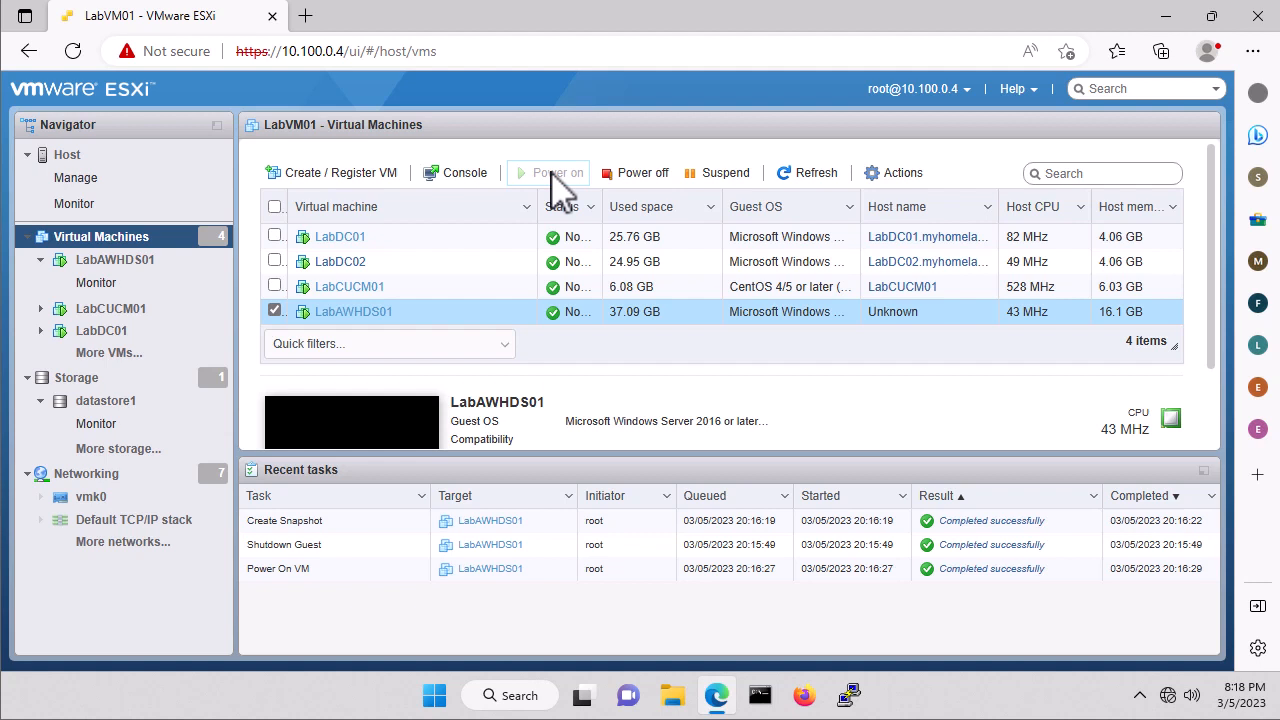
In datastore1's browser, create a folder named SQL inside isos.
{"action": "left_click", "coordinate": [110, 397]}
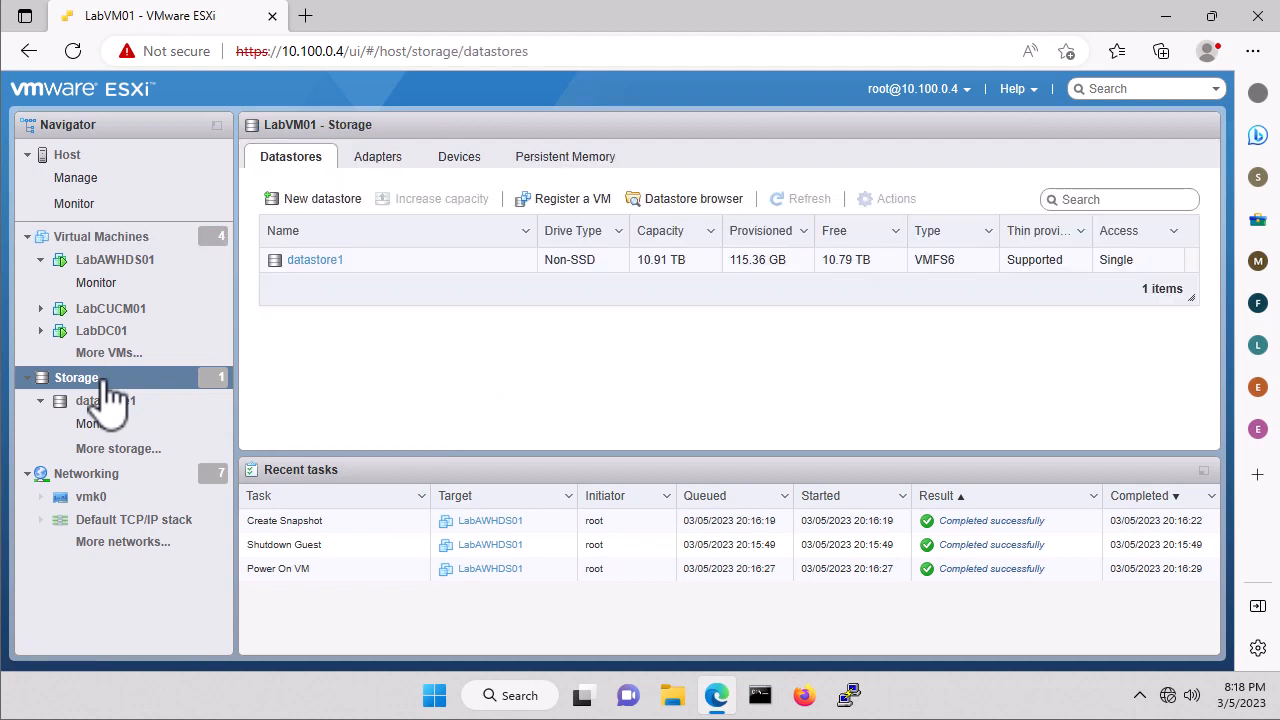
{"action": "left_click", "coordinate": [316, 262]}
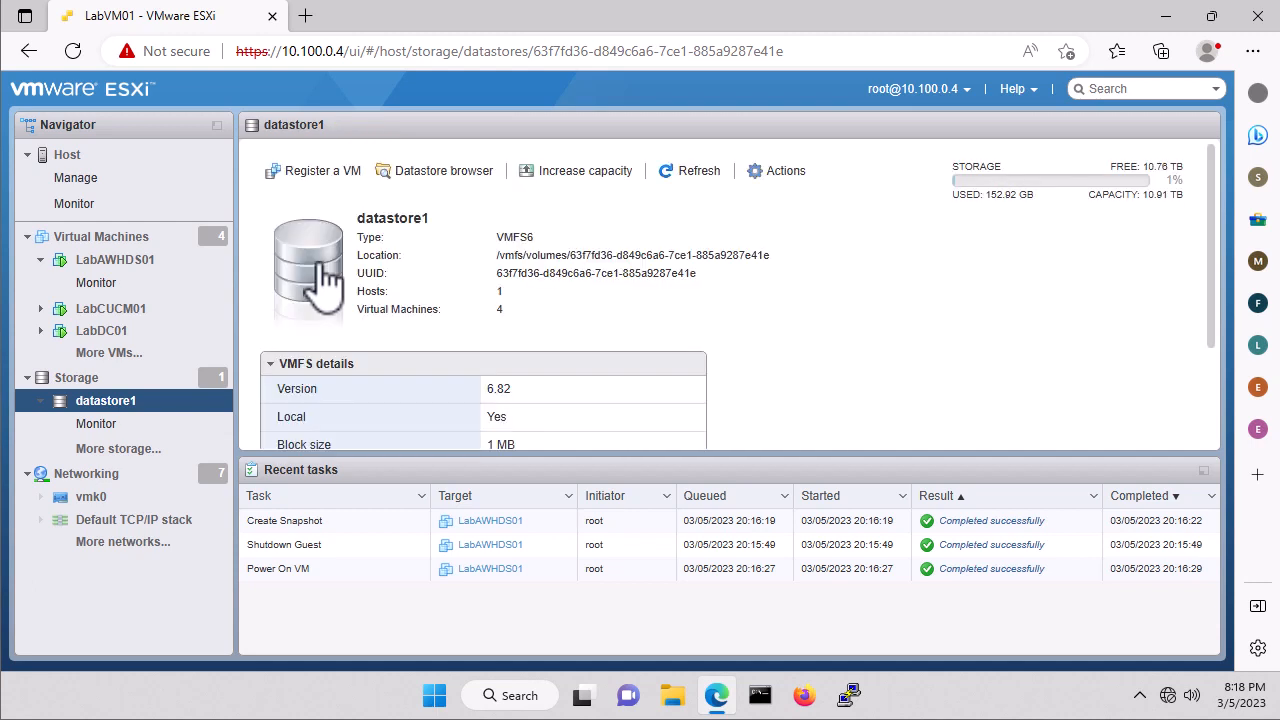
{"action": "left_click", "coordinate": [445, 172]}
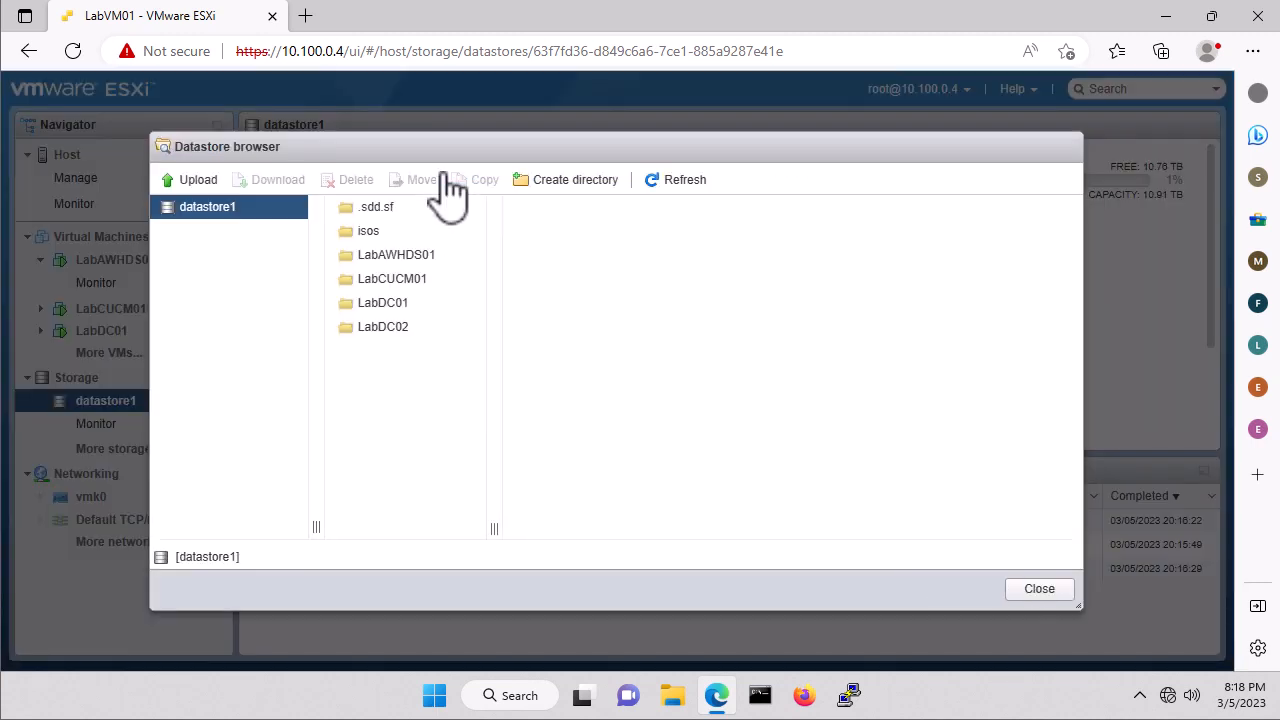
{"action": "left_click", "coordinate": [372, 233]}
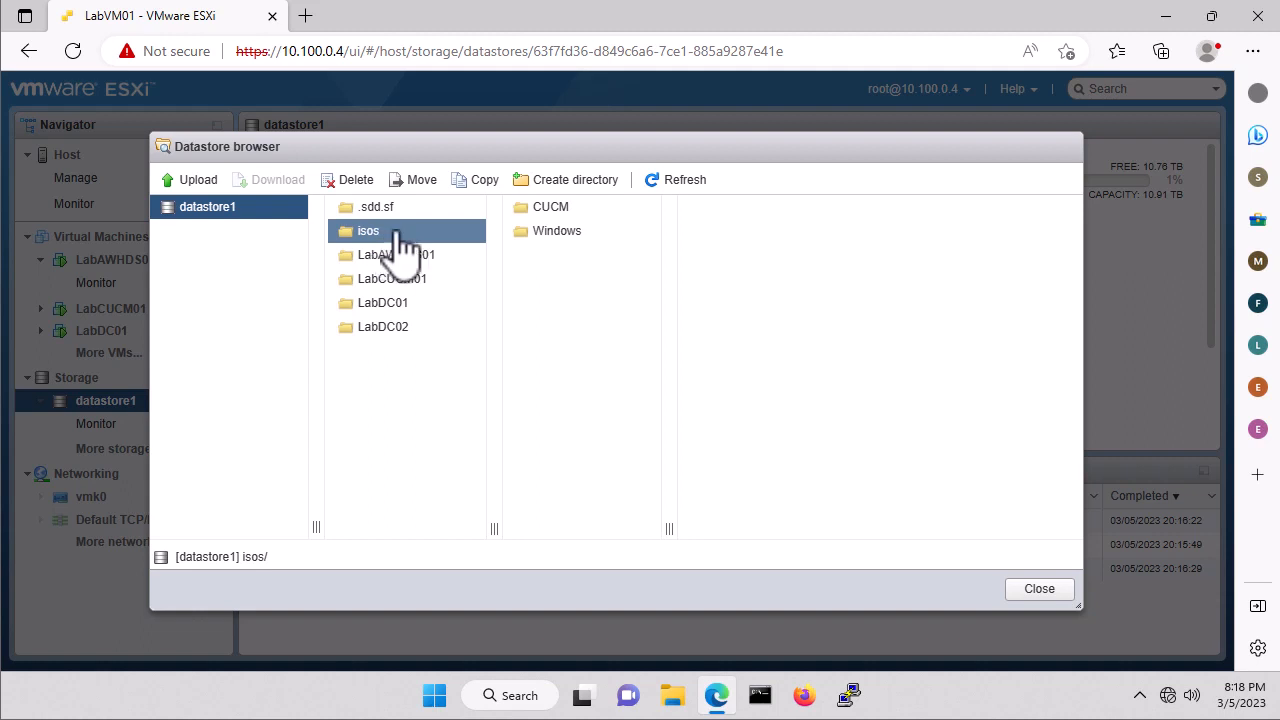
{"action": "left_click", "coordinate": [597, 186]}
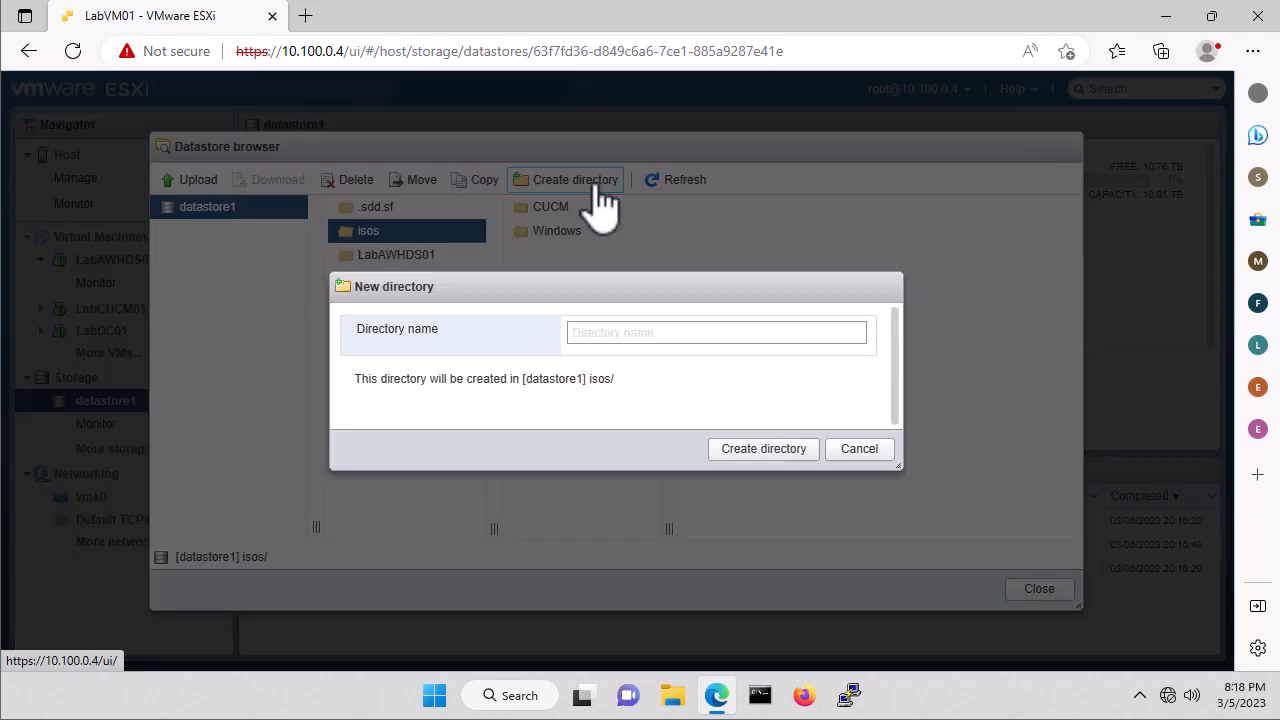
{"action": "left_click", "coordinate": [585, 335]}
{"action": "type", "text": "SQL"}
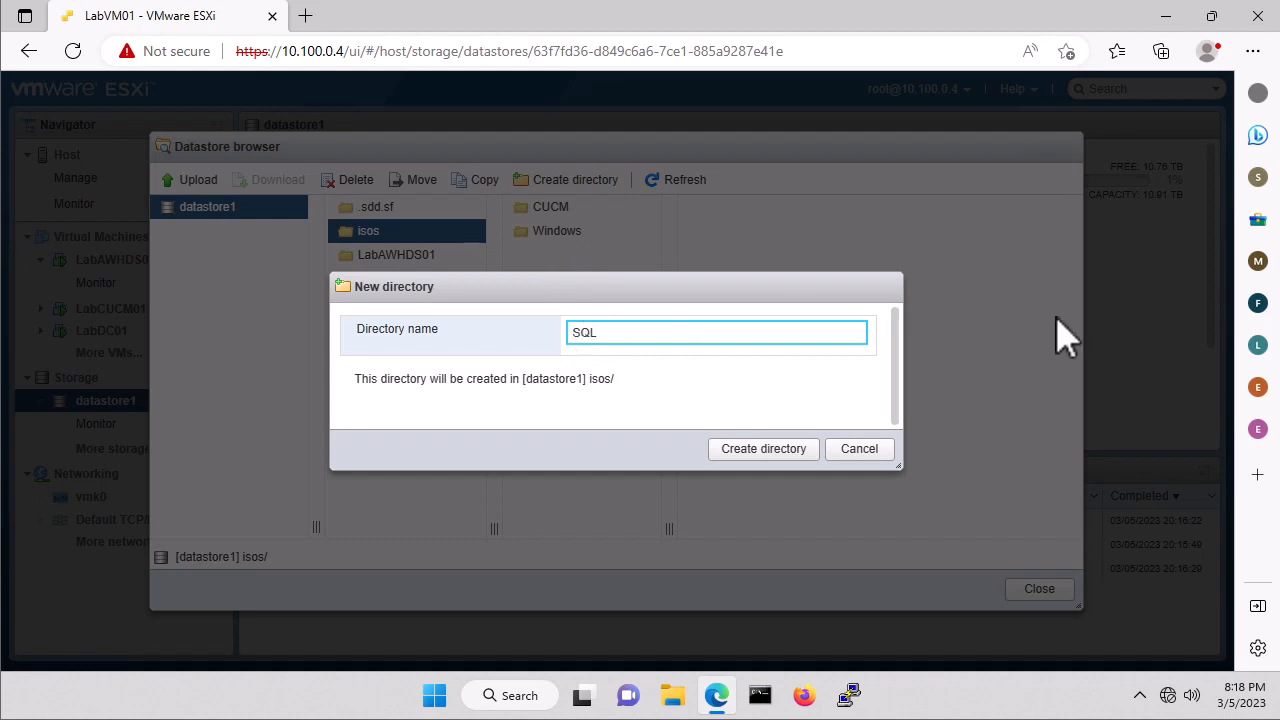
{"action": "left_click", "coordinate": [762, 450]}
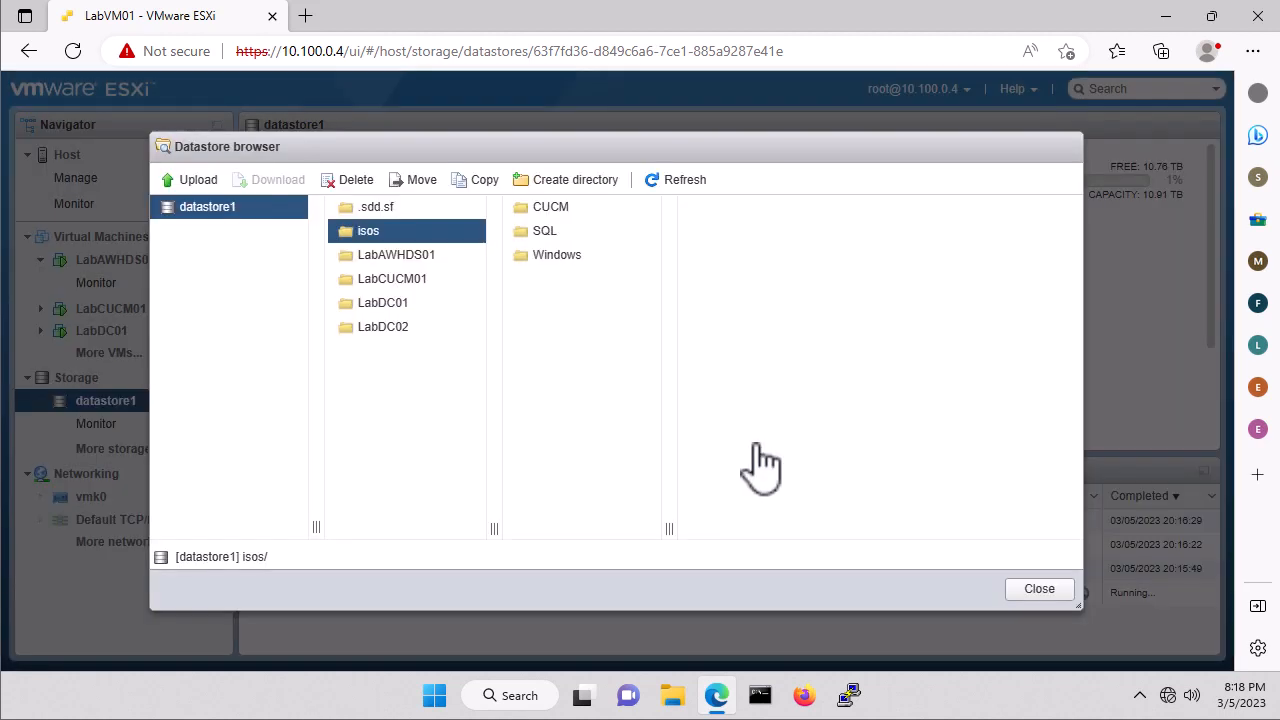
Upload SQLServer2019-x64 from Downloads into the isos/SQL folder.
{"action": "left_click", "coordinate": [546, 236]}
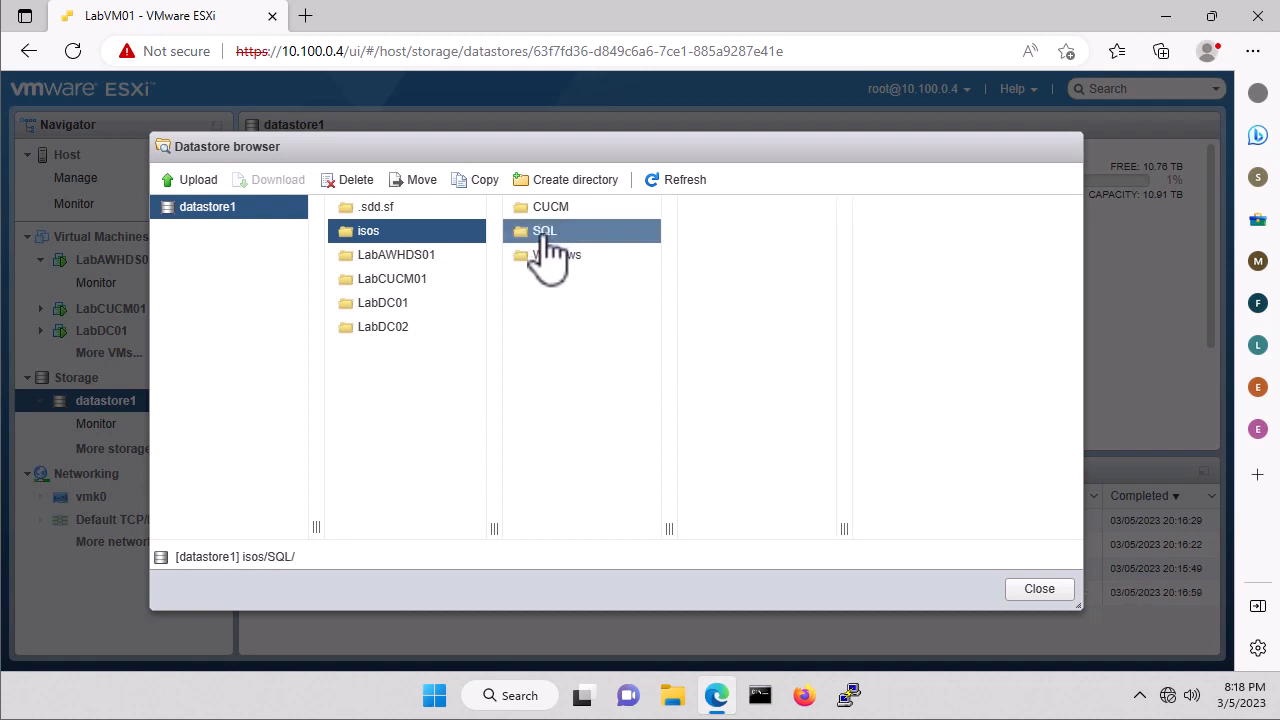
{"action": "left_click", "coordinate": [198, 181]}
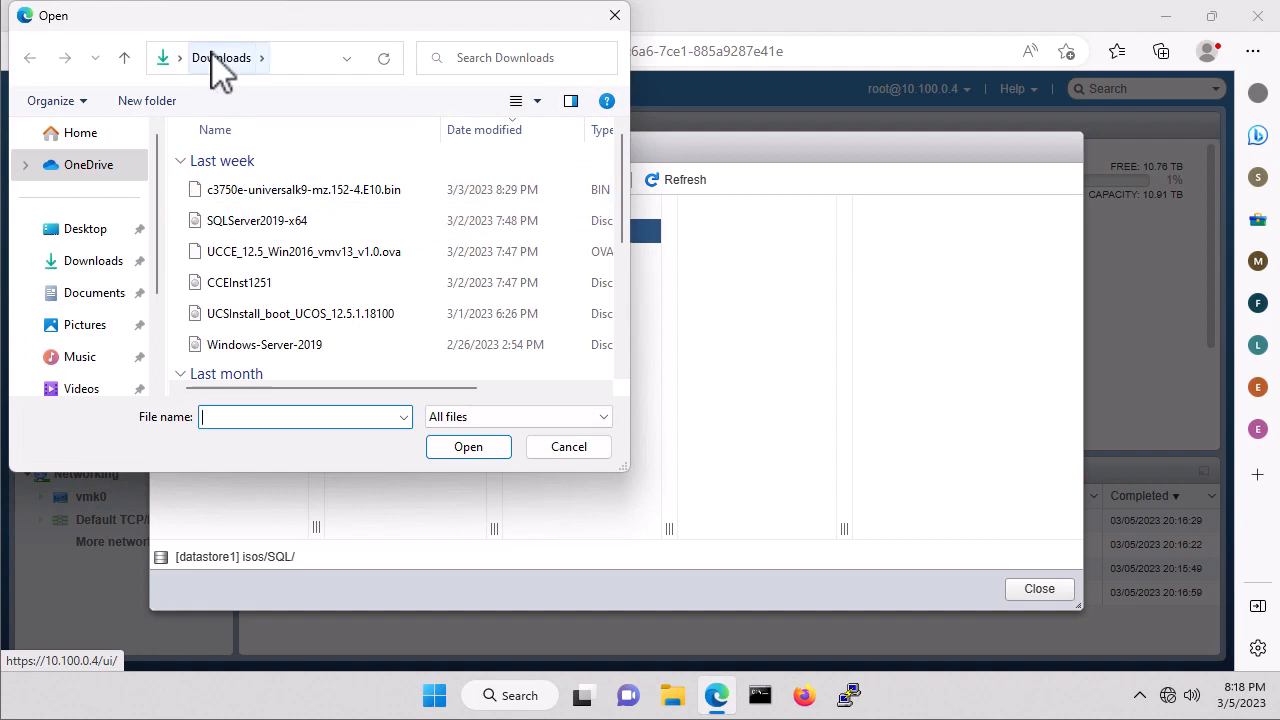
{"action": "left_click", "coordinate": [260, 224]}
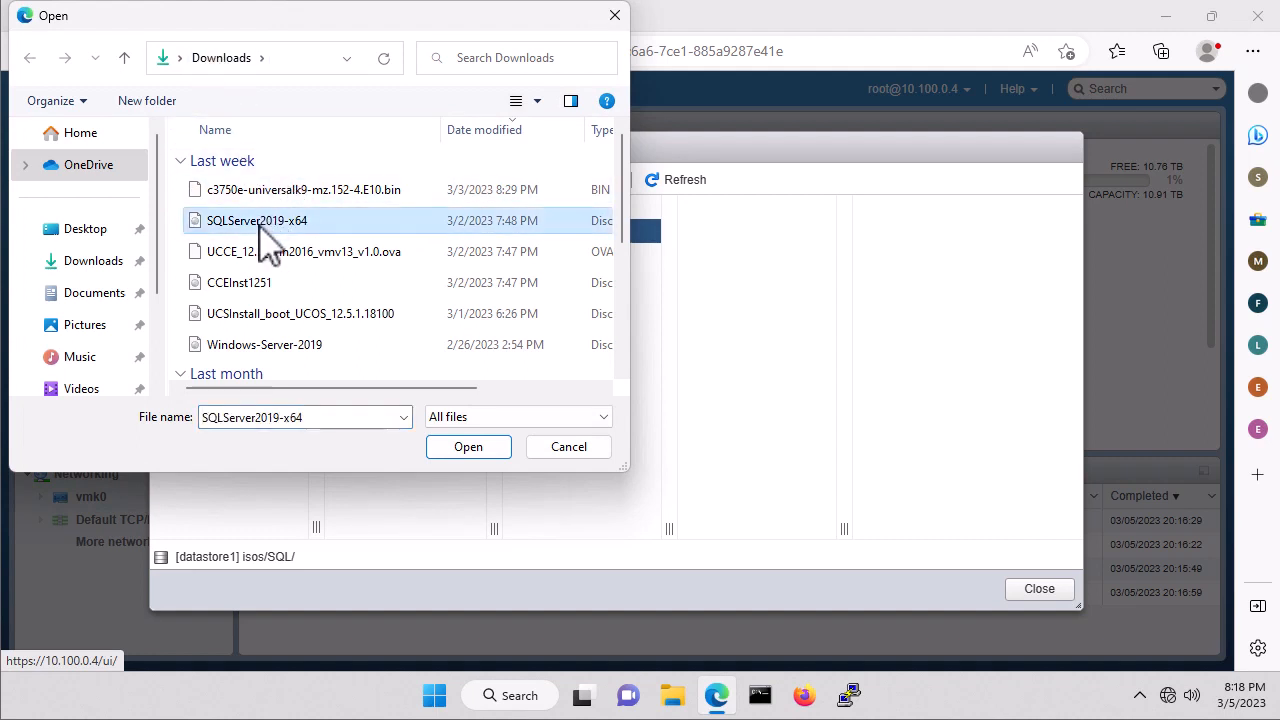
{"action": "left_click", "coordinate": [468, 447]}
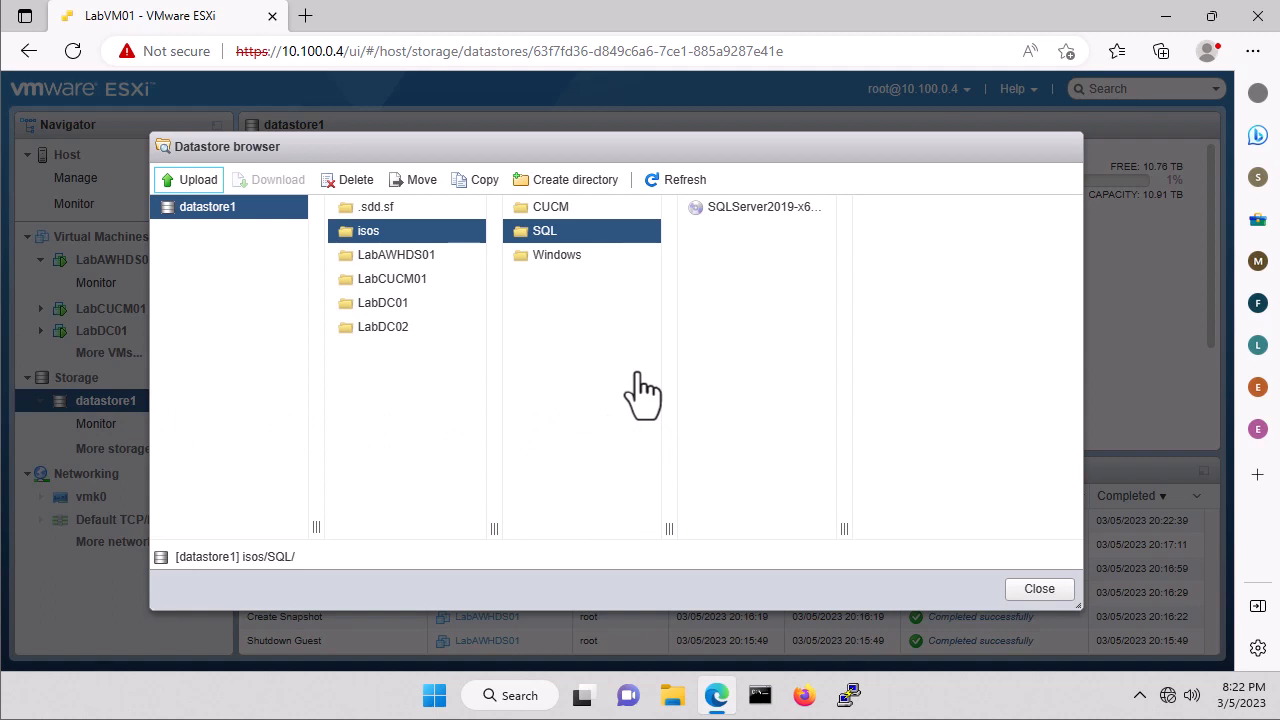
Create a folder named 'UCCE' inside isos on datastore1.
{"action": "left_click", "coordinate": [372, 238]}
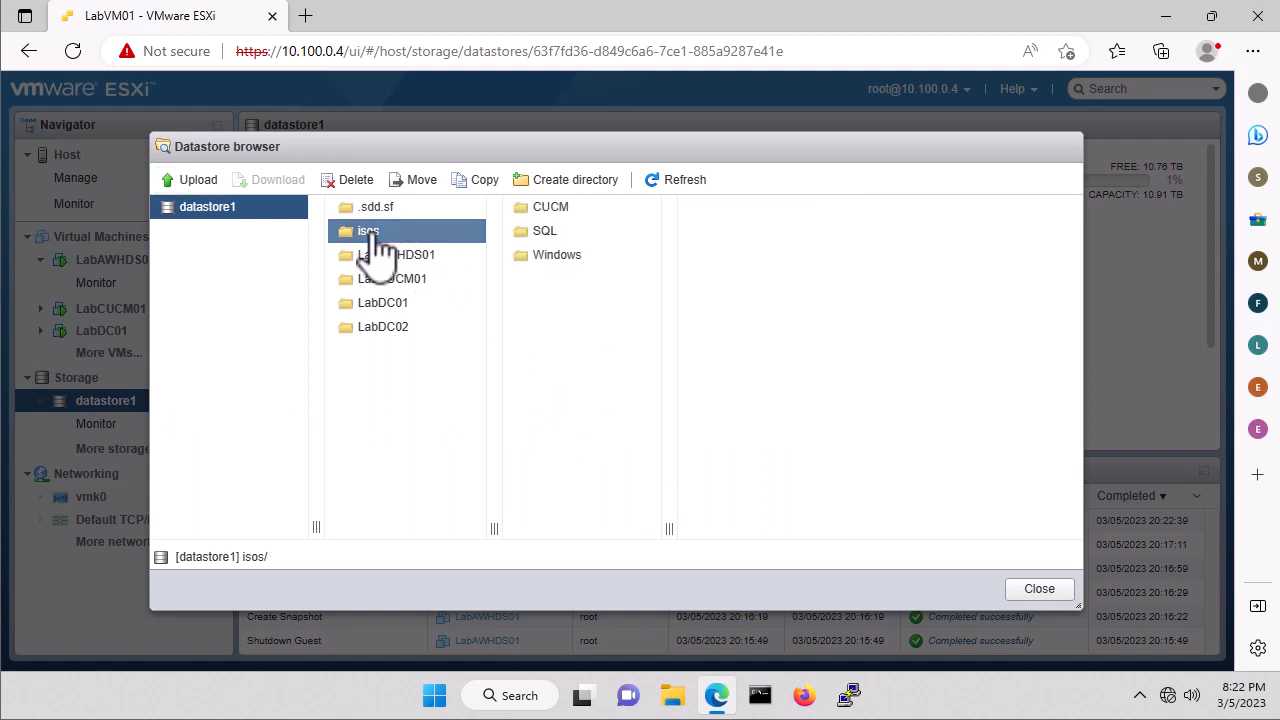
{"action": "left_click", "coordinate": [560, 180]}
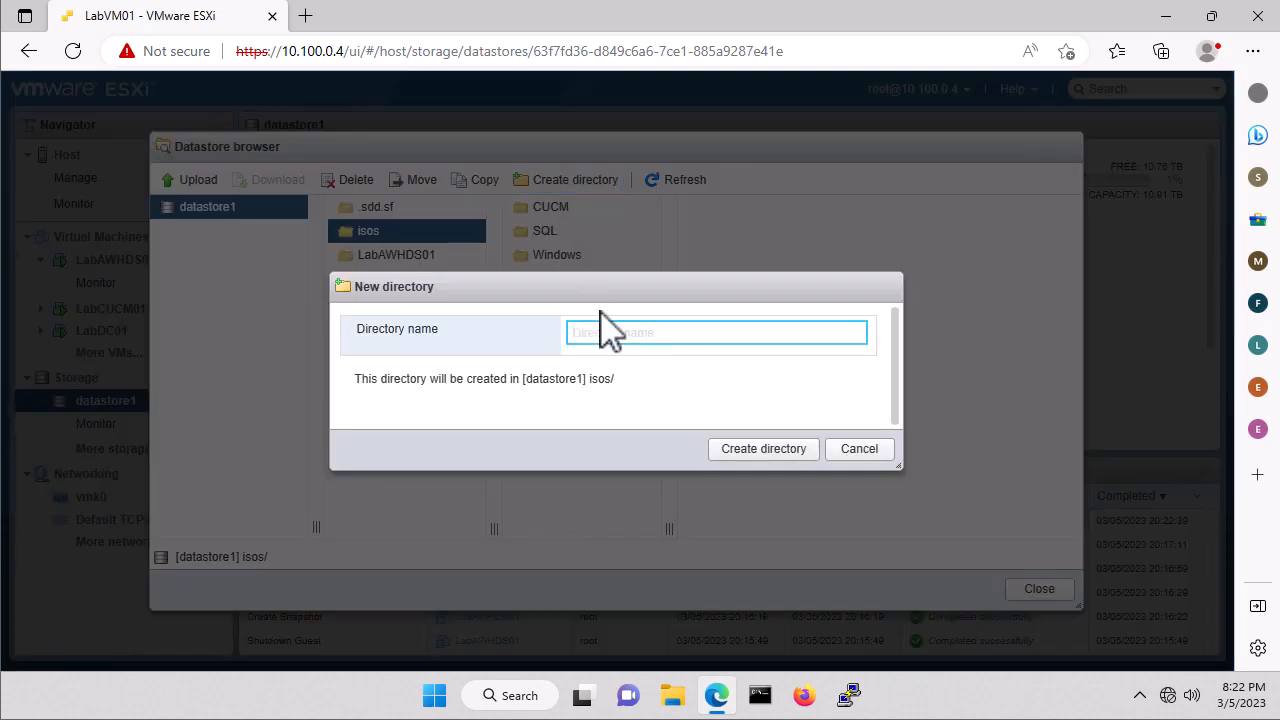
{"action": "type", "text": "UCCE"}
{"action": "left_click", "coordinate": [763, 449]}
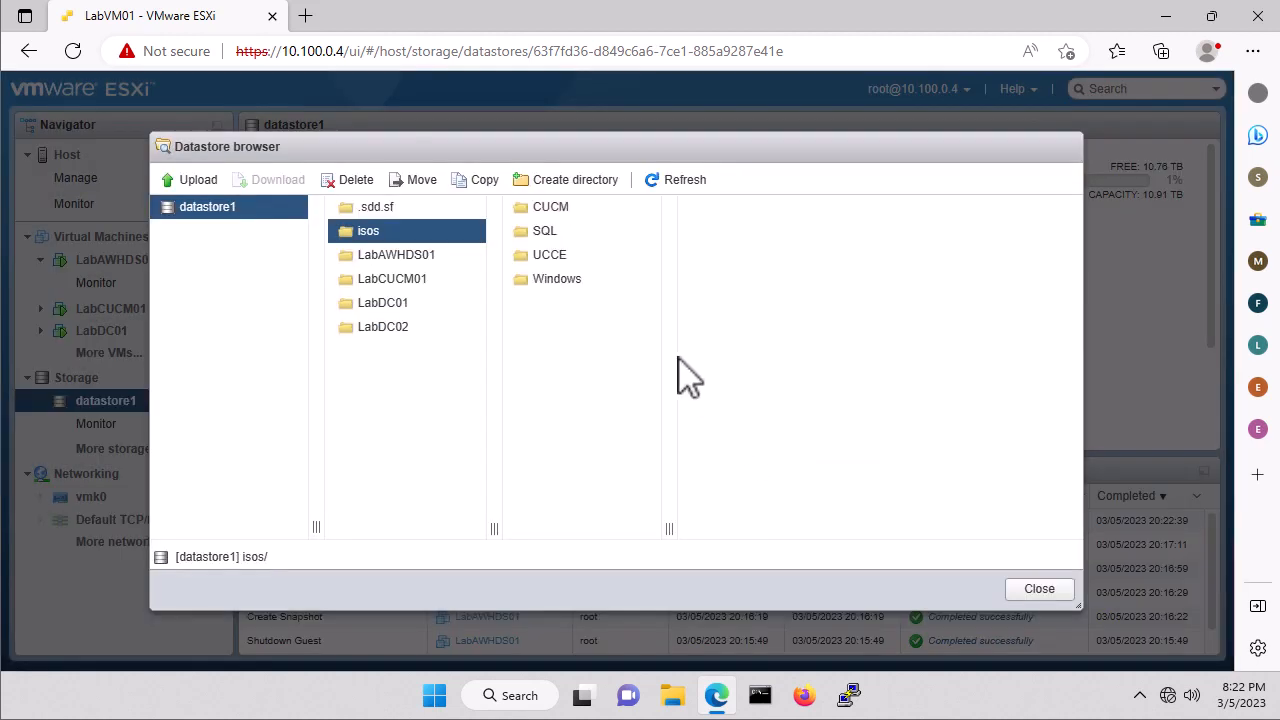
Upload CCEInst1251 from Downloads into the UCCE folder and close the datastore browser.
{"action": "left_click", "coordinate": [551, 262]}
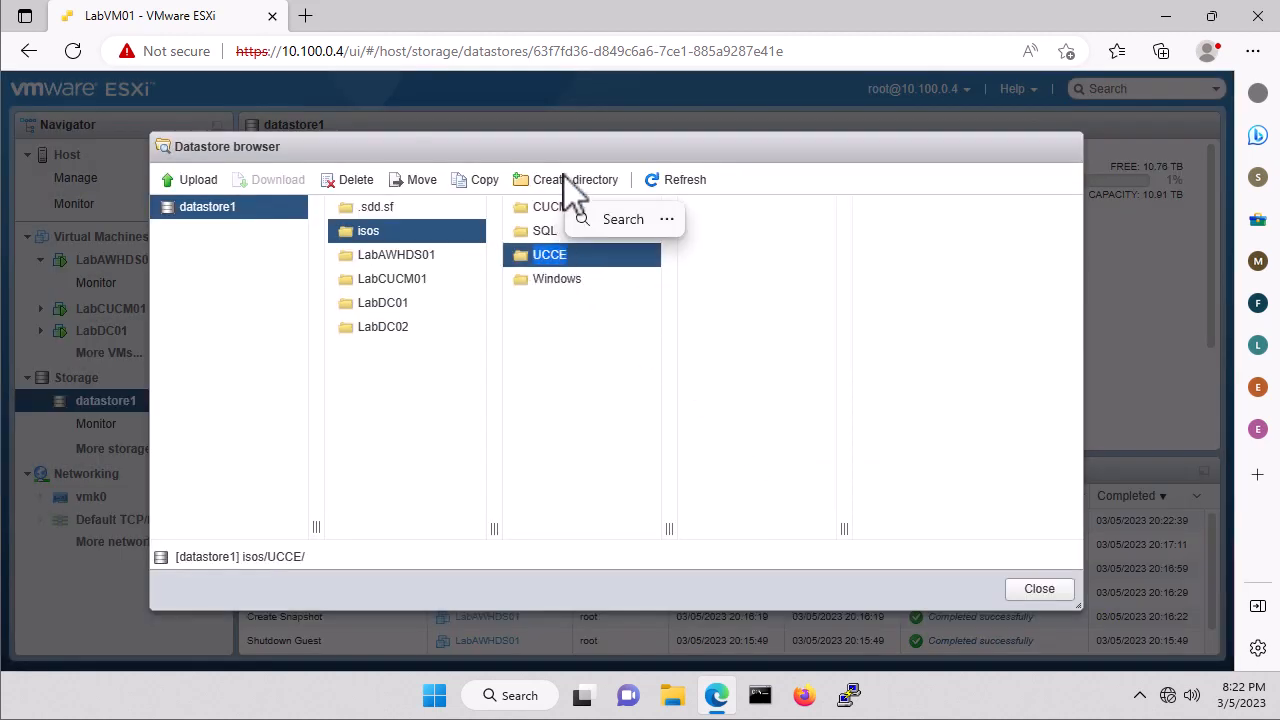
{"action": "left_click", "coordinate": [203, 184]}
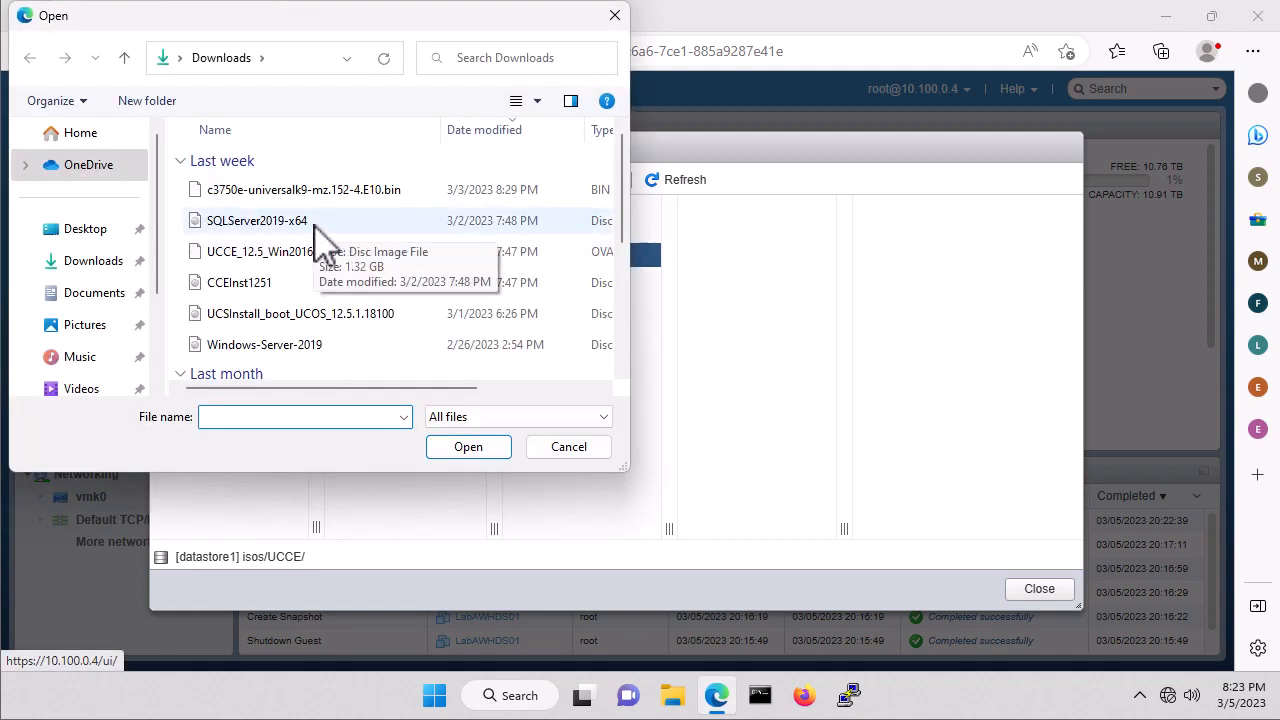
{"action": "left_click", "coordinate": [240, 287]}
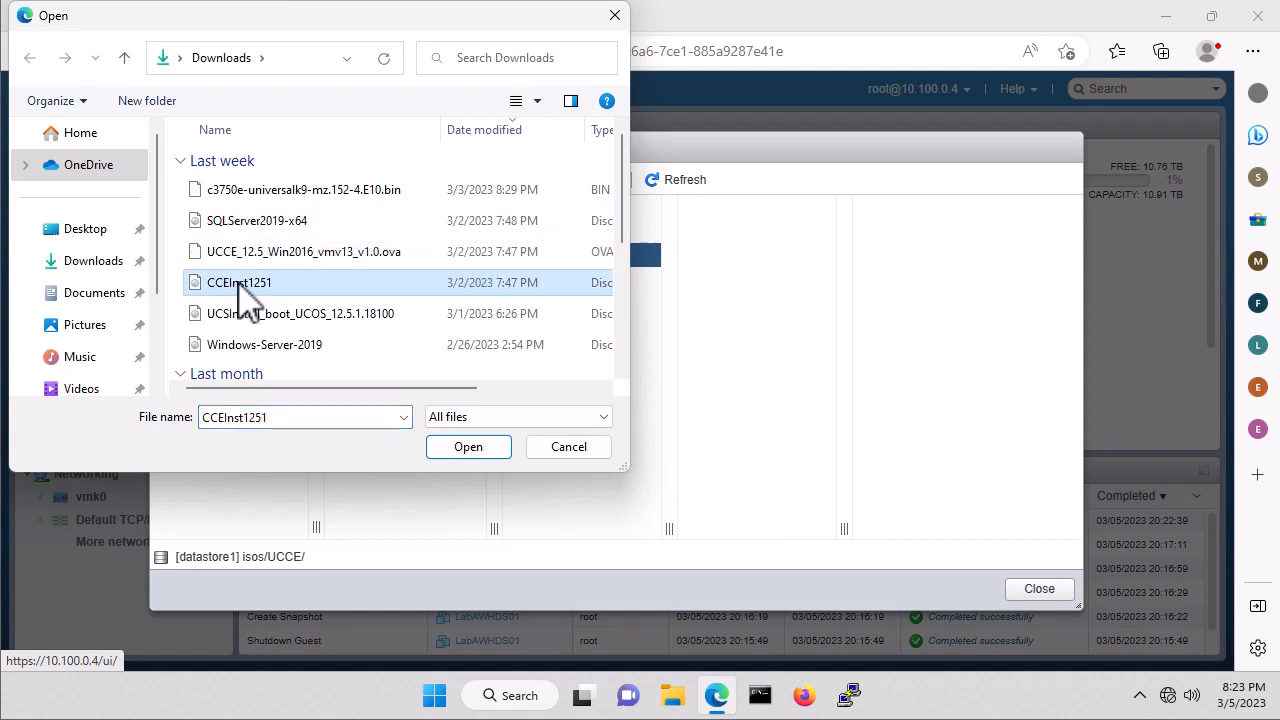
{"action": "left_click", "coordinate": [468, 447]}
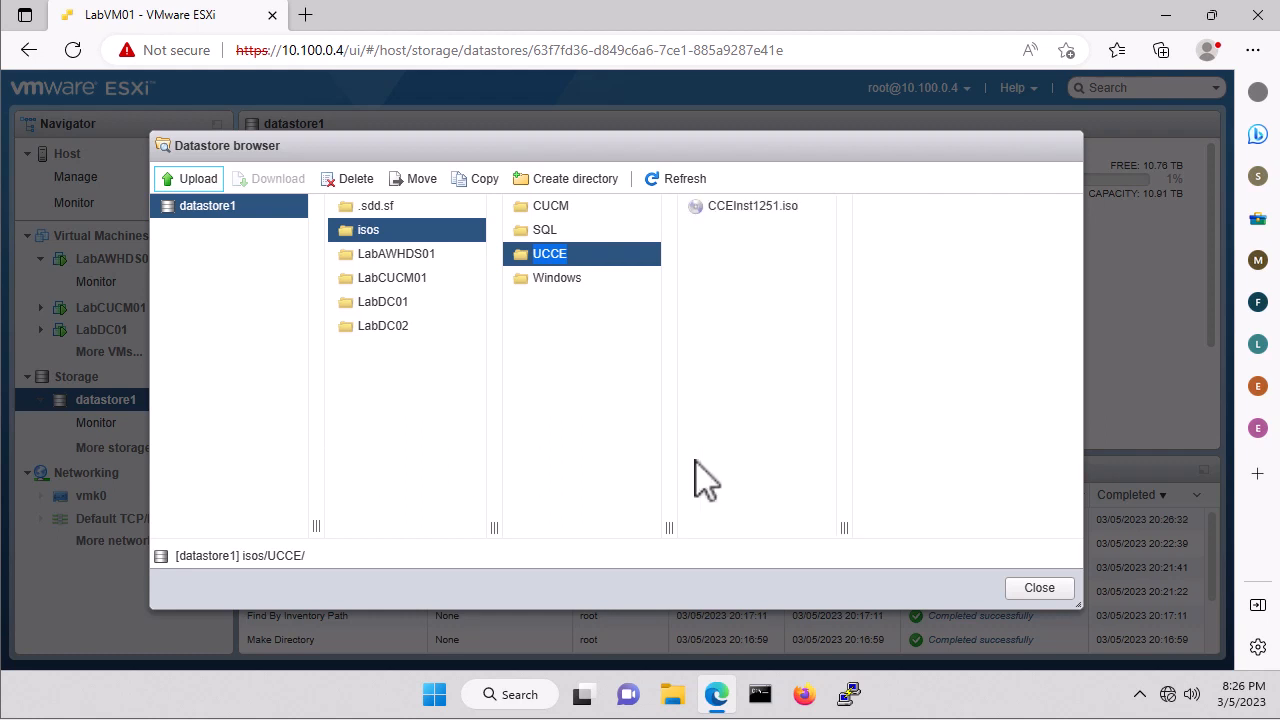
{"action": "left_click", "coordinate": [1040, 589]}
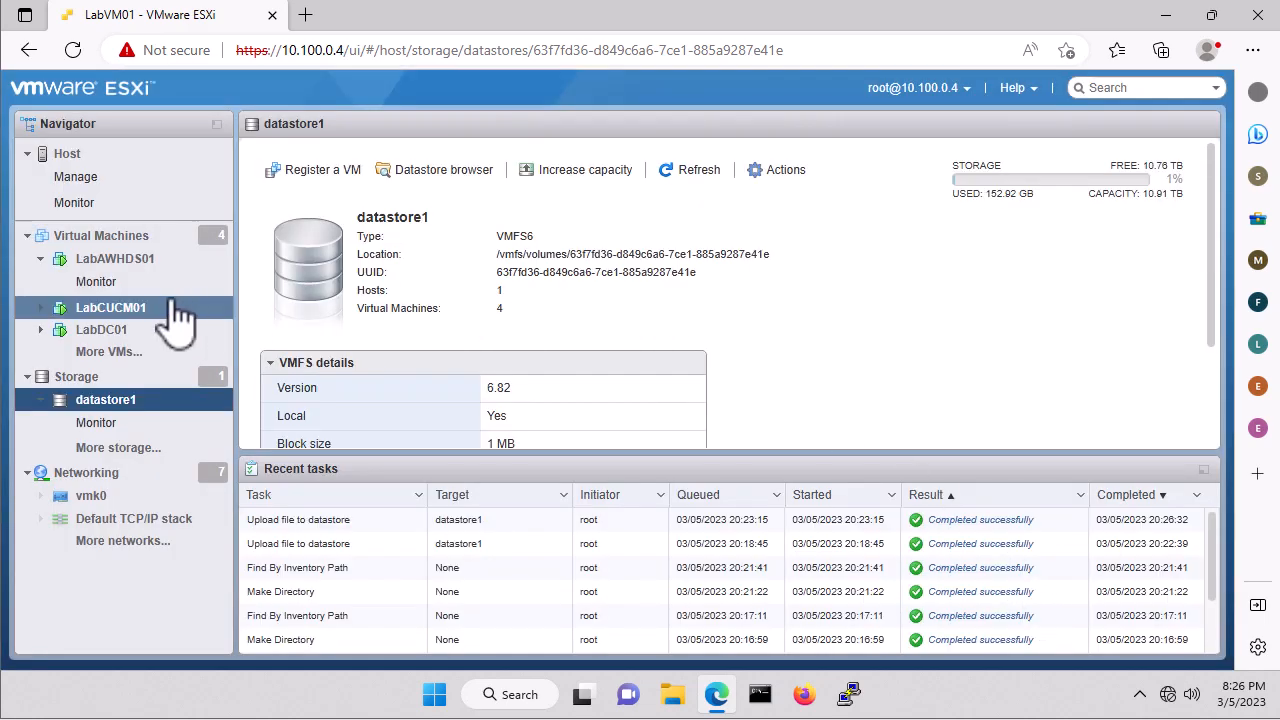
Open LabAWHDS01's console in VMware Remote Console.
{"action": "left_click", "coordinate": [128, 266]}
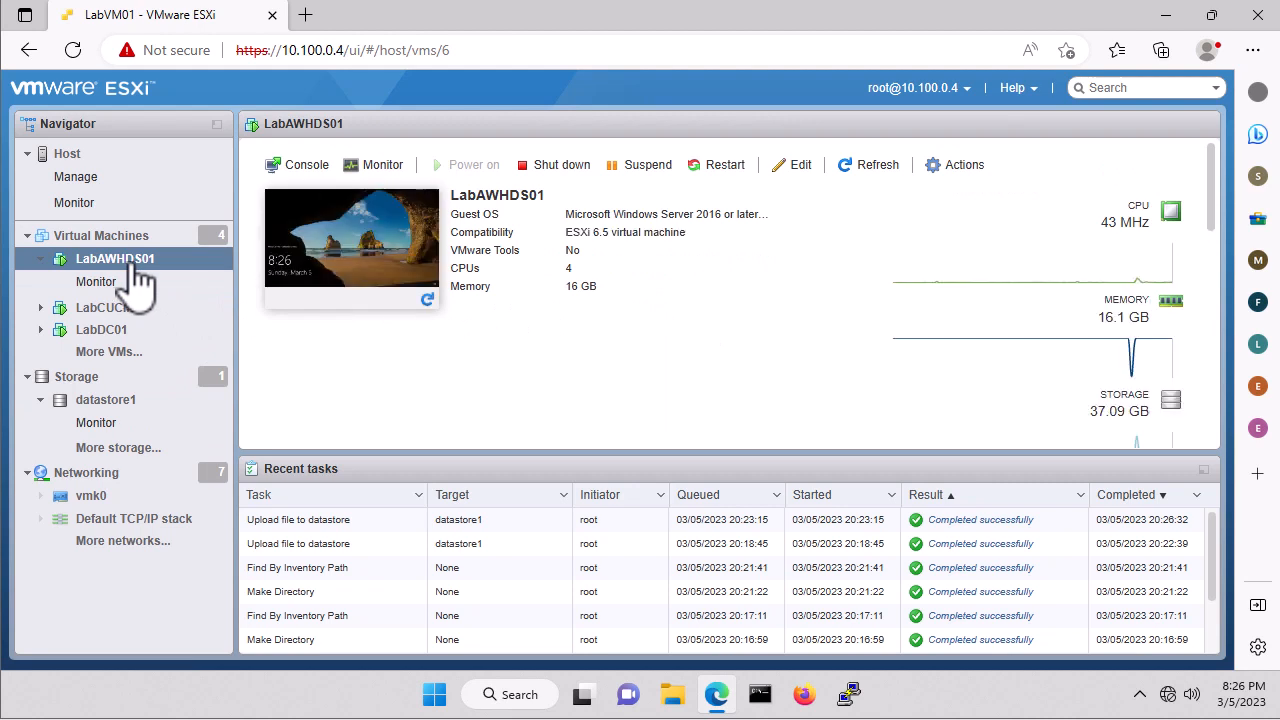
{"action": "left_click", "coordinate": [310, 166]}
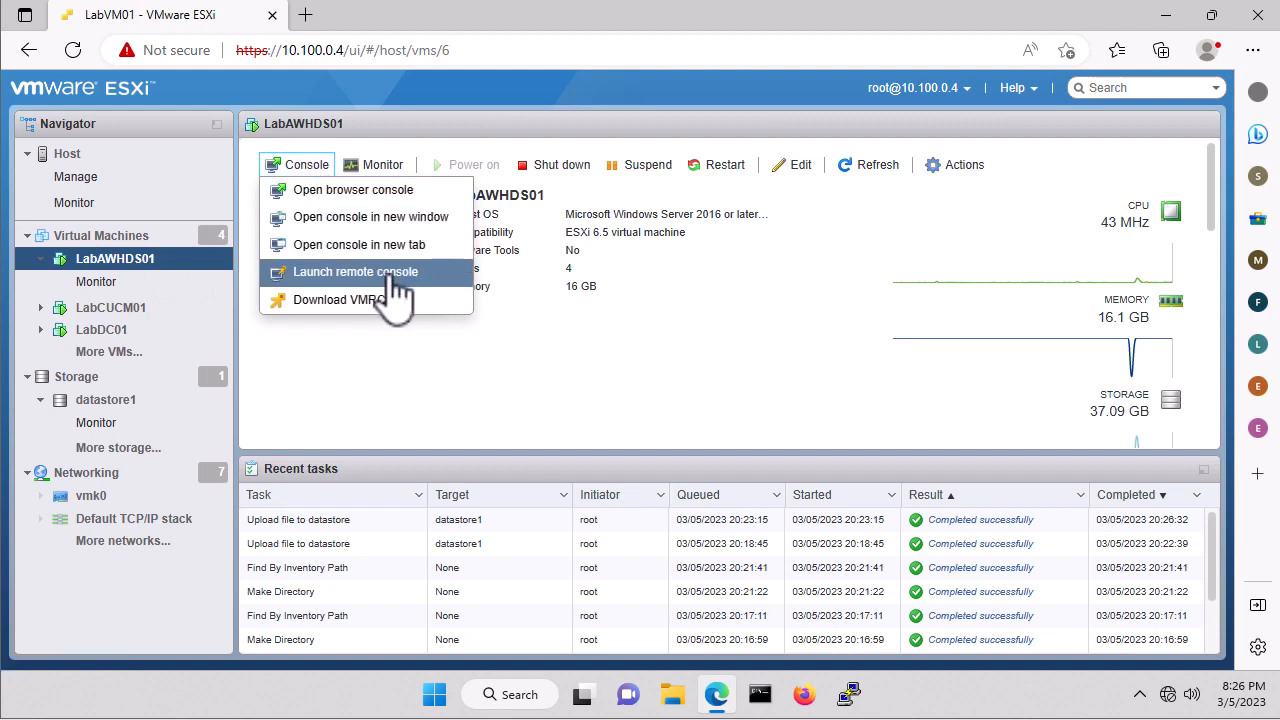
{"action": "left_click", "coordinate": [392, 276]}
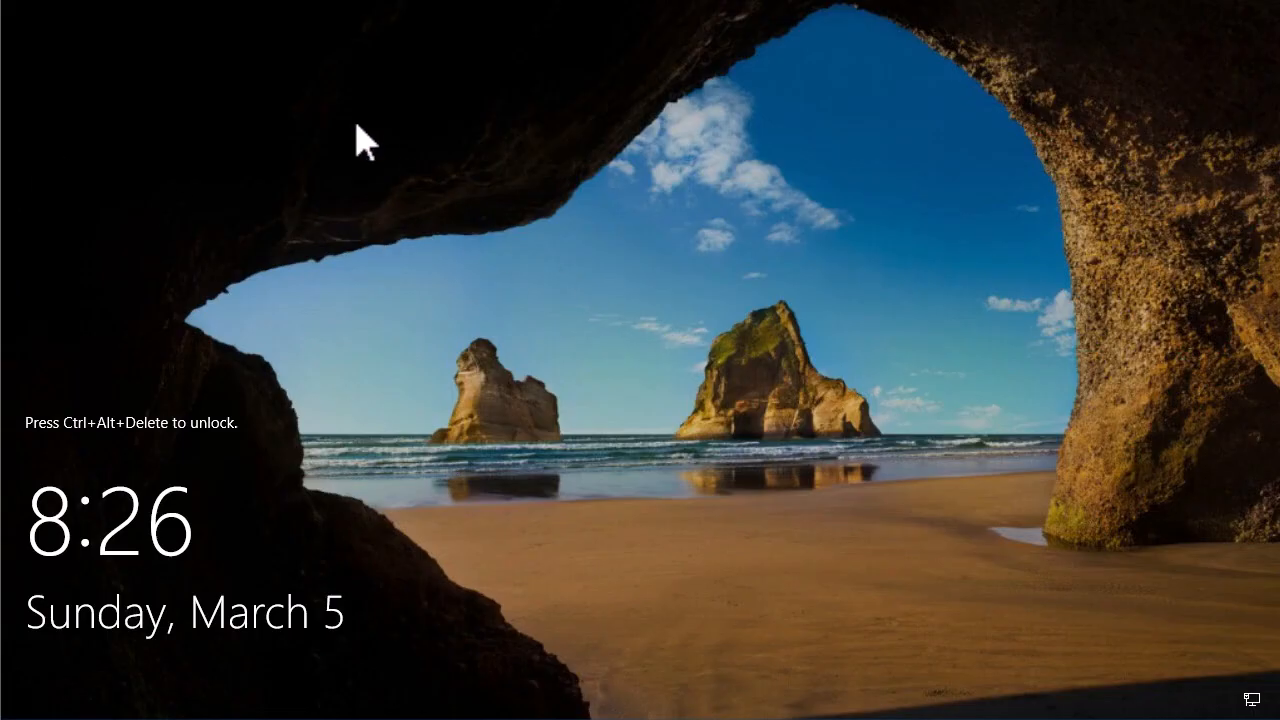
Send Ctrl+Alt+Del and sign in as Administrator with the account password.
{"action": "left_click", "coordinate": [160, 1]}
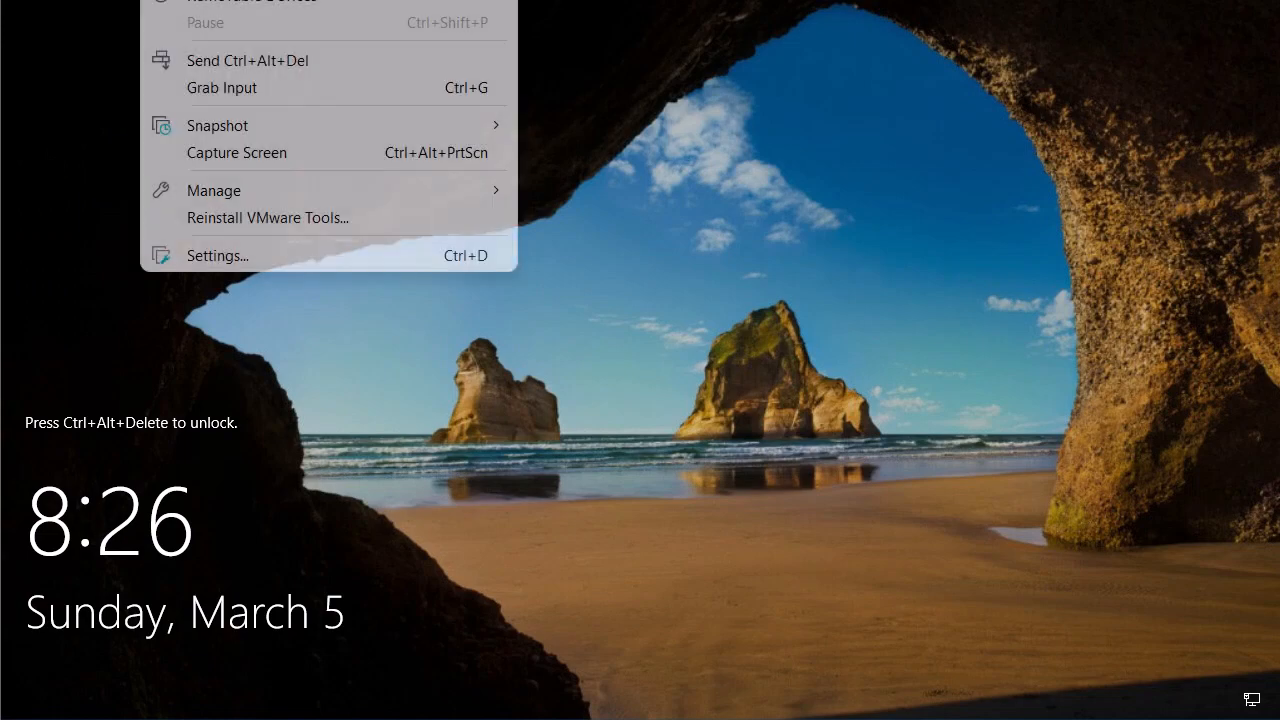
{"action": "left_click", "coordinate": [232, 60]}
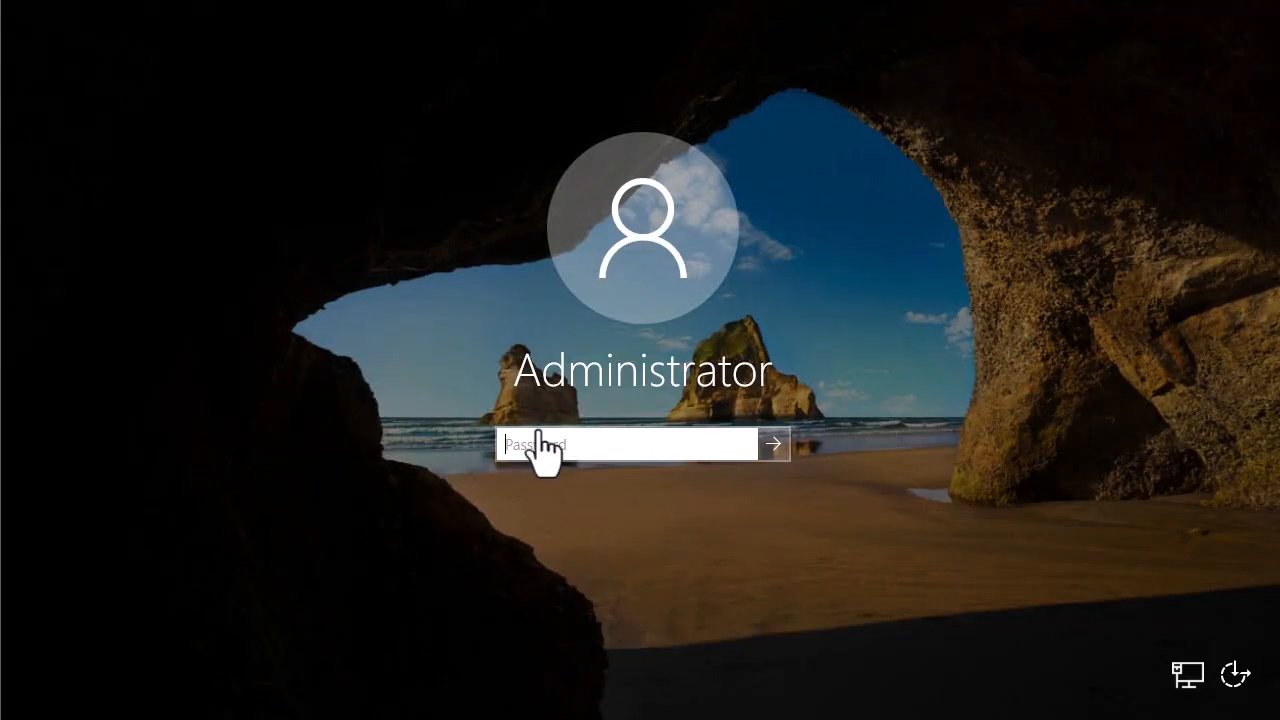
{"action": "left_click", "coordinate": [567, 440]}
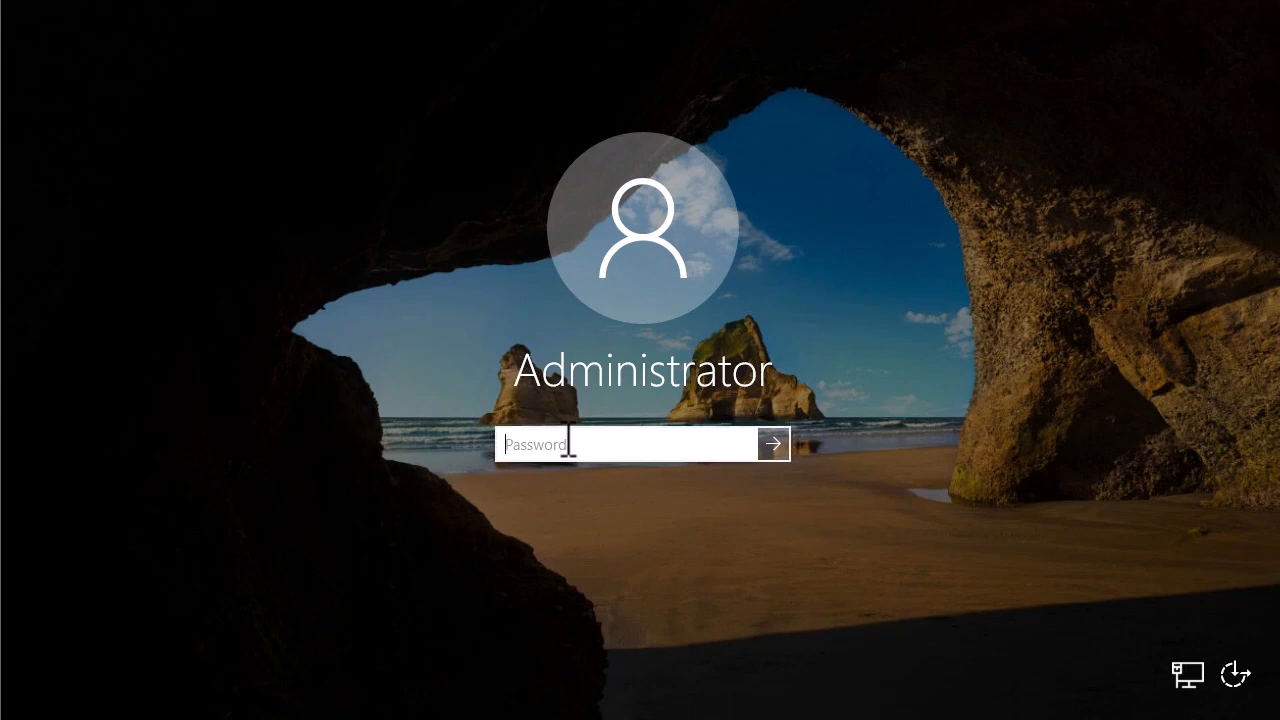
{"action": "type", "text": "P"}
{"action": "key", "text": "Return"}
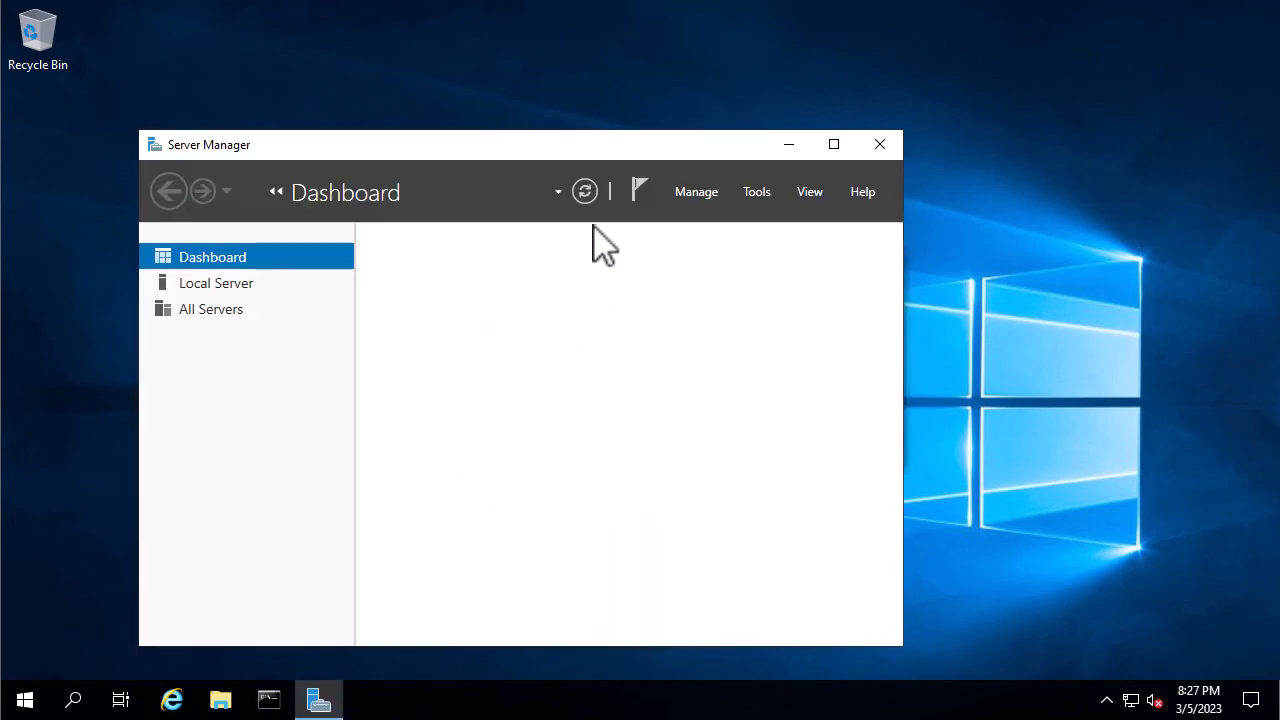
Move and enlarge Server Manager, show Local Server properties, then bring up the network status options.
{"action": "left_click_drag", "start_coordinate": [376, 145], "coordinate": [366, 59]}
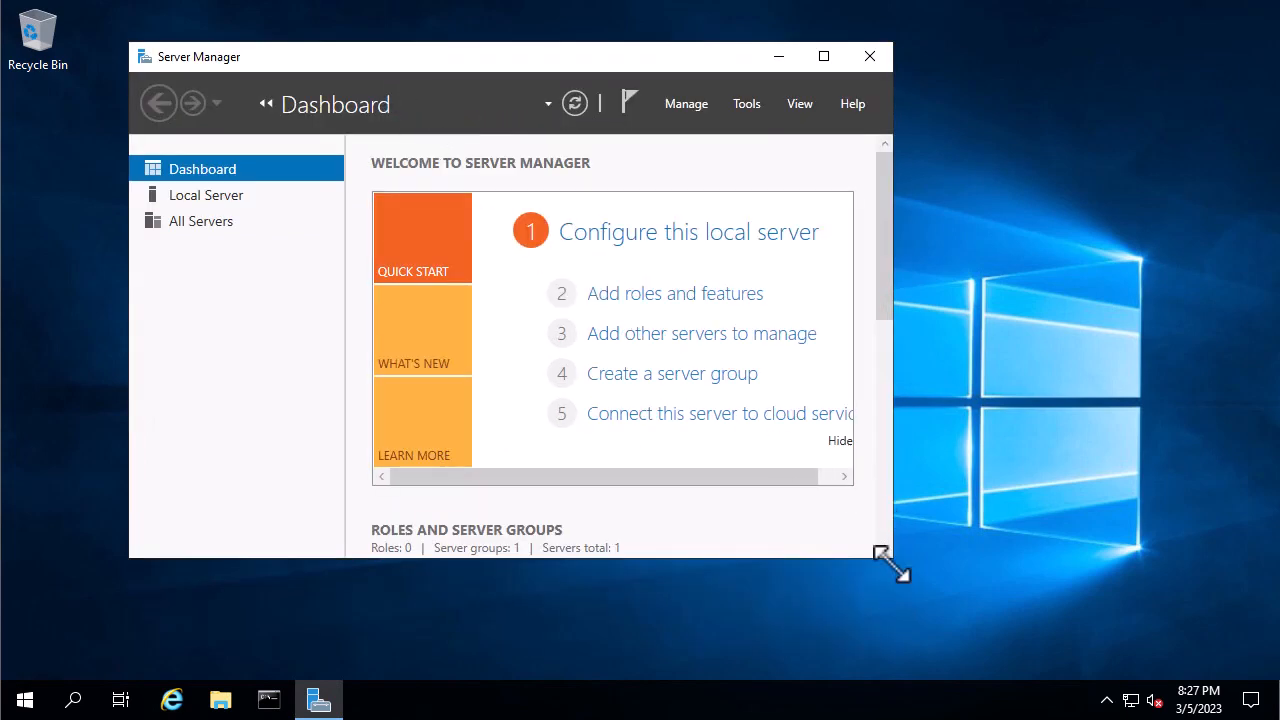
{"action": "left_click_drag", "start_coordinate": [892, 557], "coordinate": [1133, 645]}
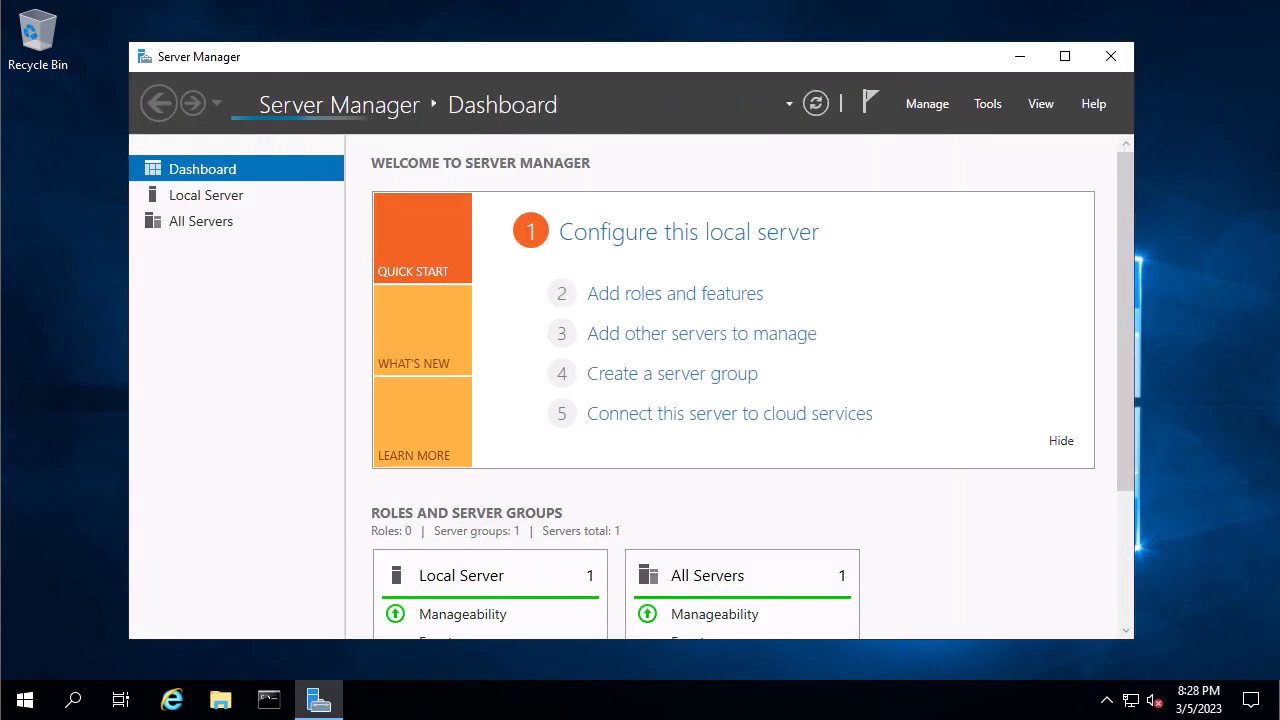
{"action": "left_click", "coordinate": [205, 218]}
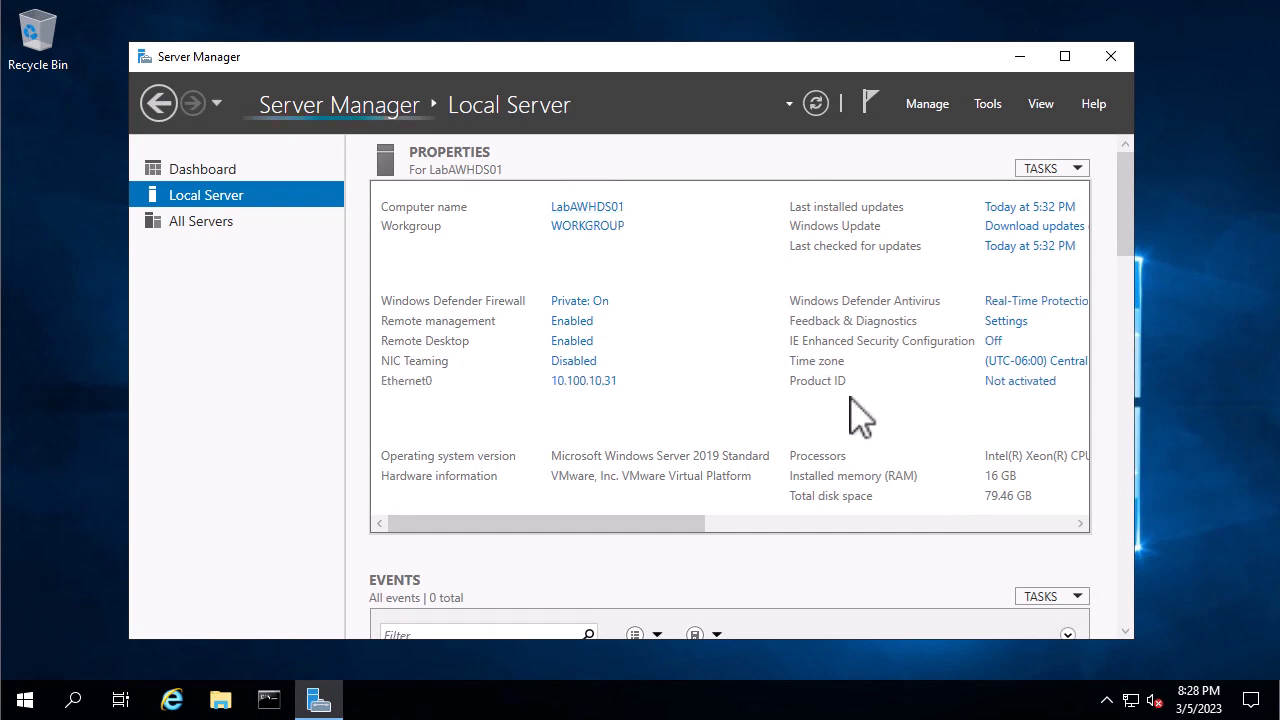
{"action": "right_click", "coordinate": [1131, 698]}
{"action": "left_click", "coordinate": [1058, 674]}
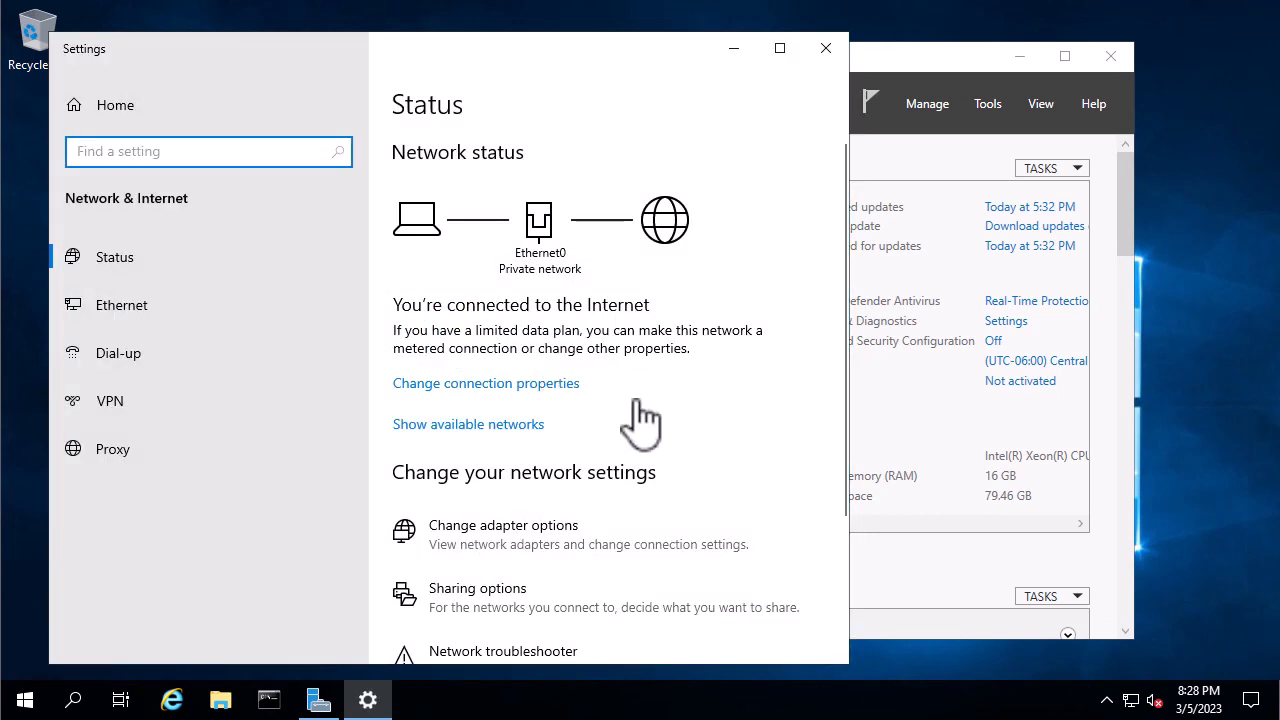
{"action": "scroll", "coordinate": [634, 414], "scroll_direction": "down", "scroll_amount": 3}
{"action": "left_click", "coordinate": [515, 330]}
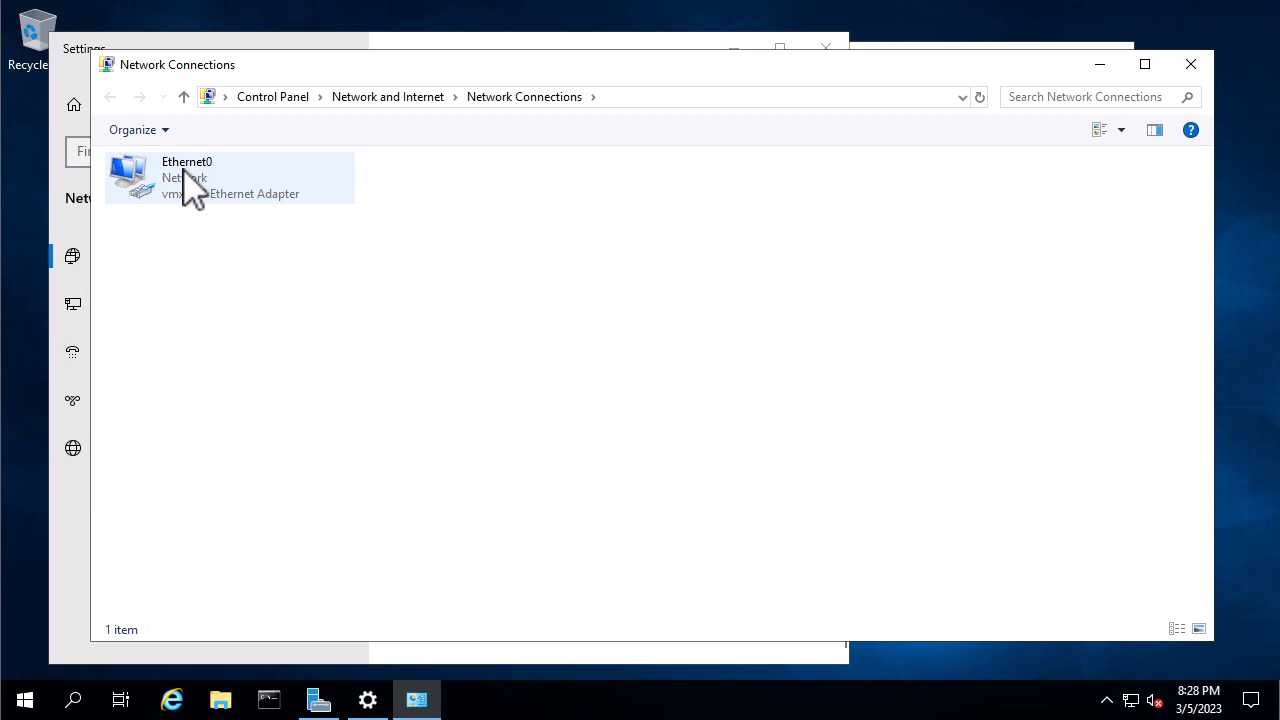
{"action": "left_click", "coordinate": [193, 193]}
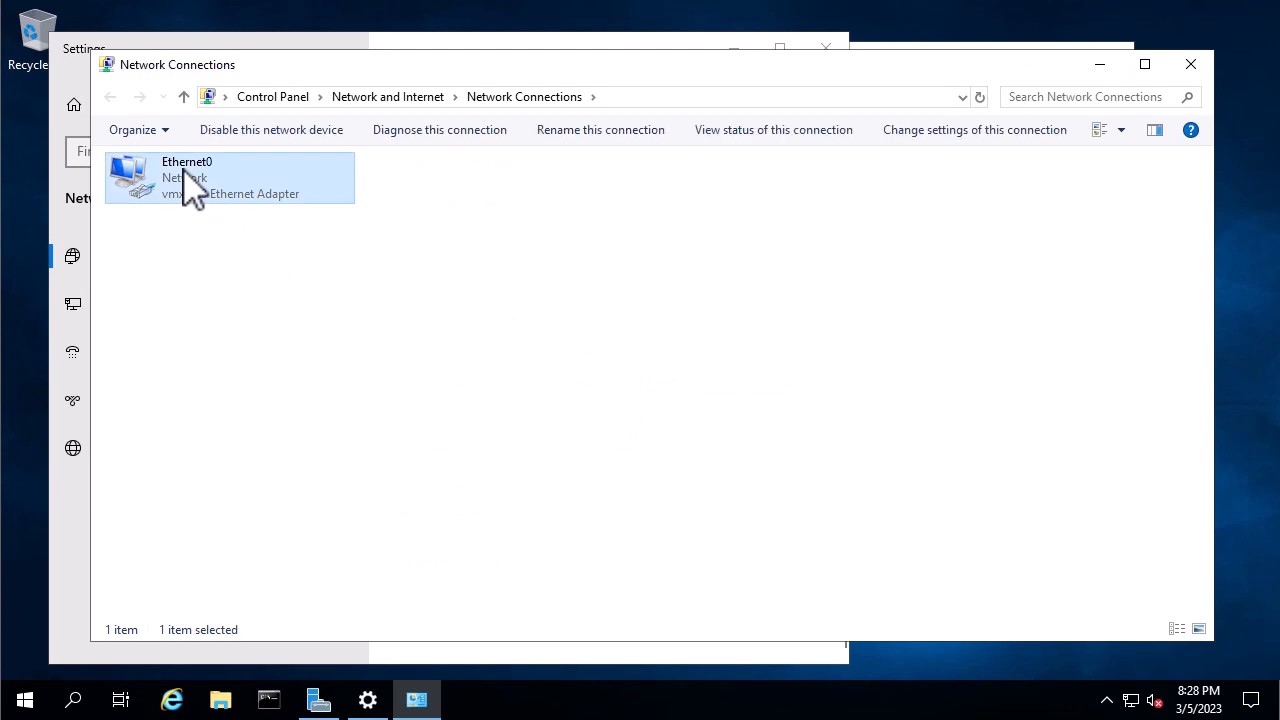
{"action": "double_click", "coordinate": [193, 193]}
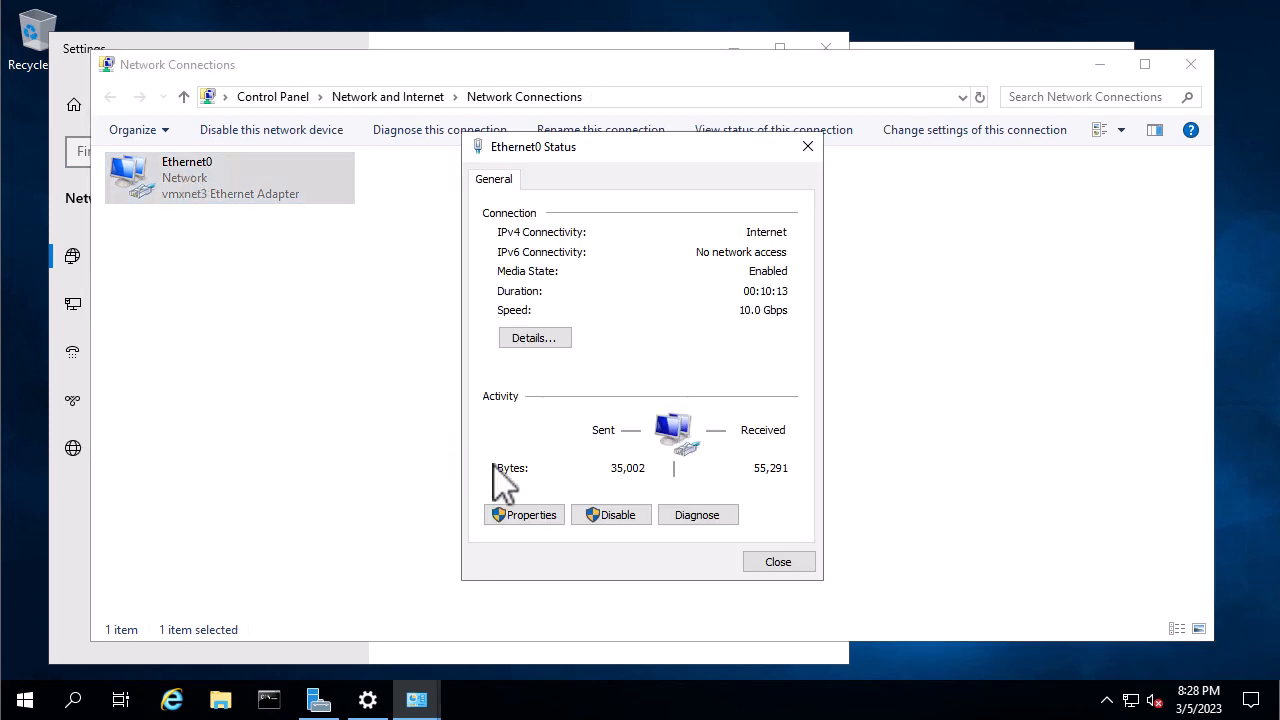
{"action": "left_click", "coordinate": [530, 517]}
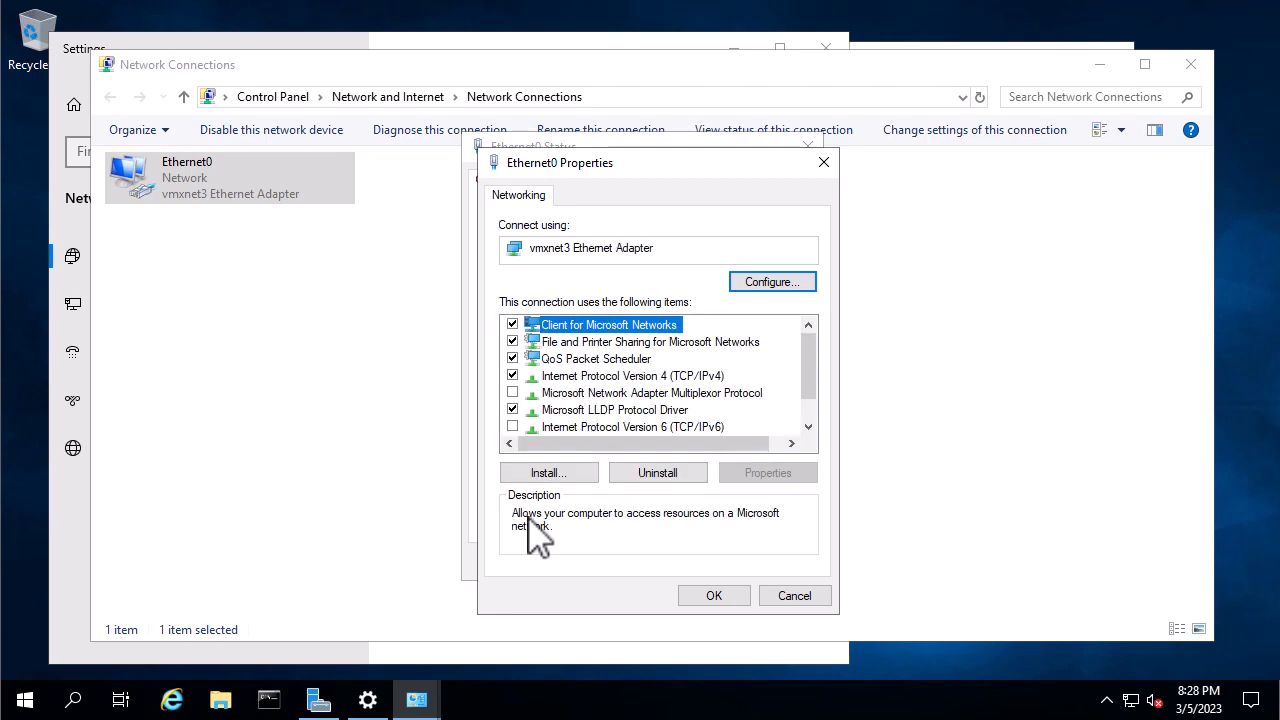
{"action": "left_click", "coordinate": [658, 376]}
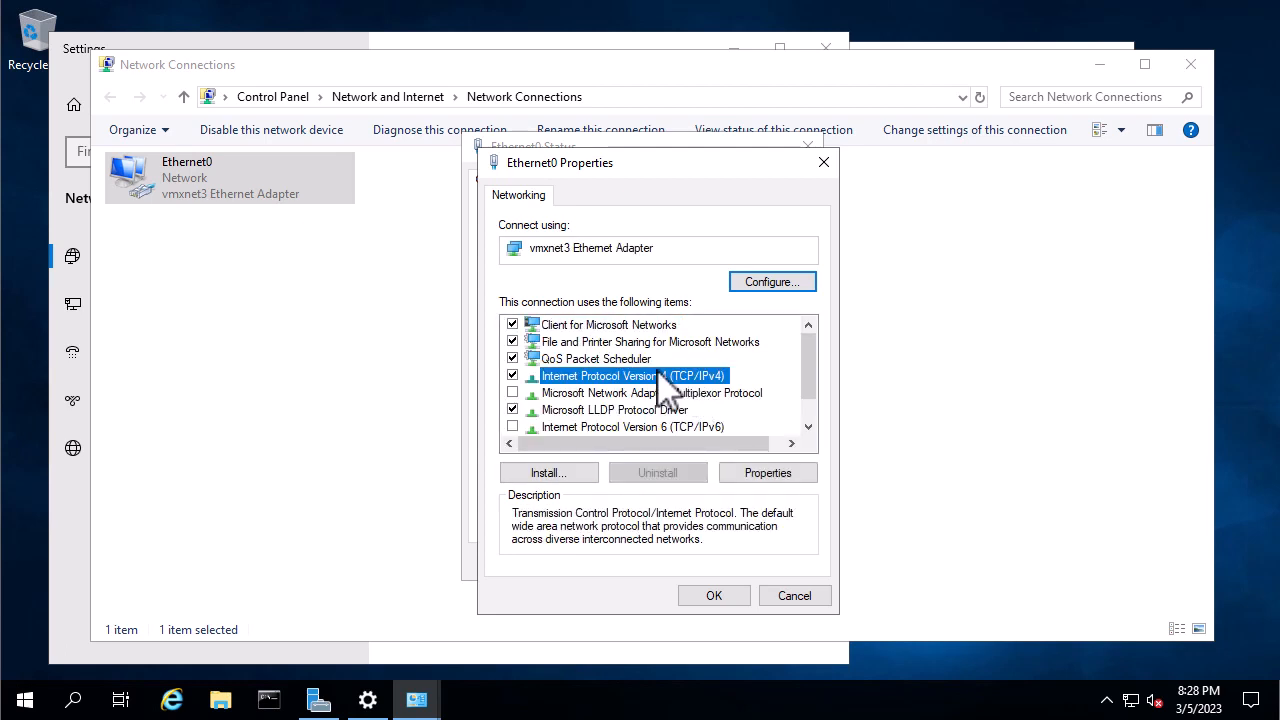
{"action": "left_click", "coordinate": [766, 475]}
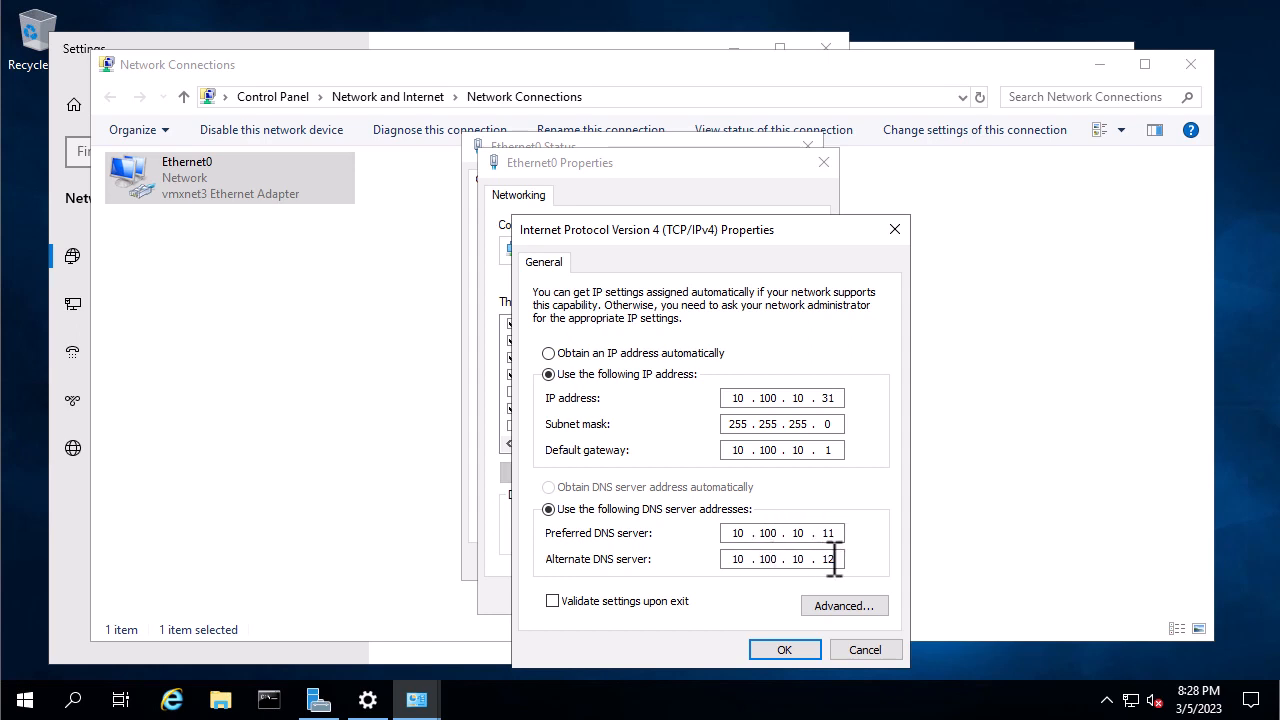
{"action": "left_click", "coordinate": [789, 650]}
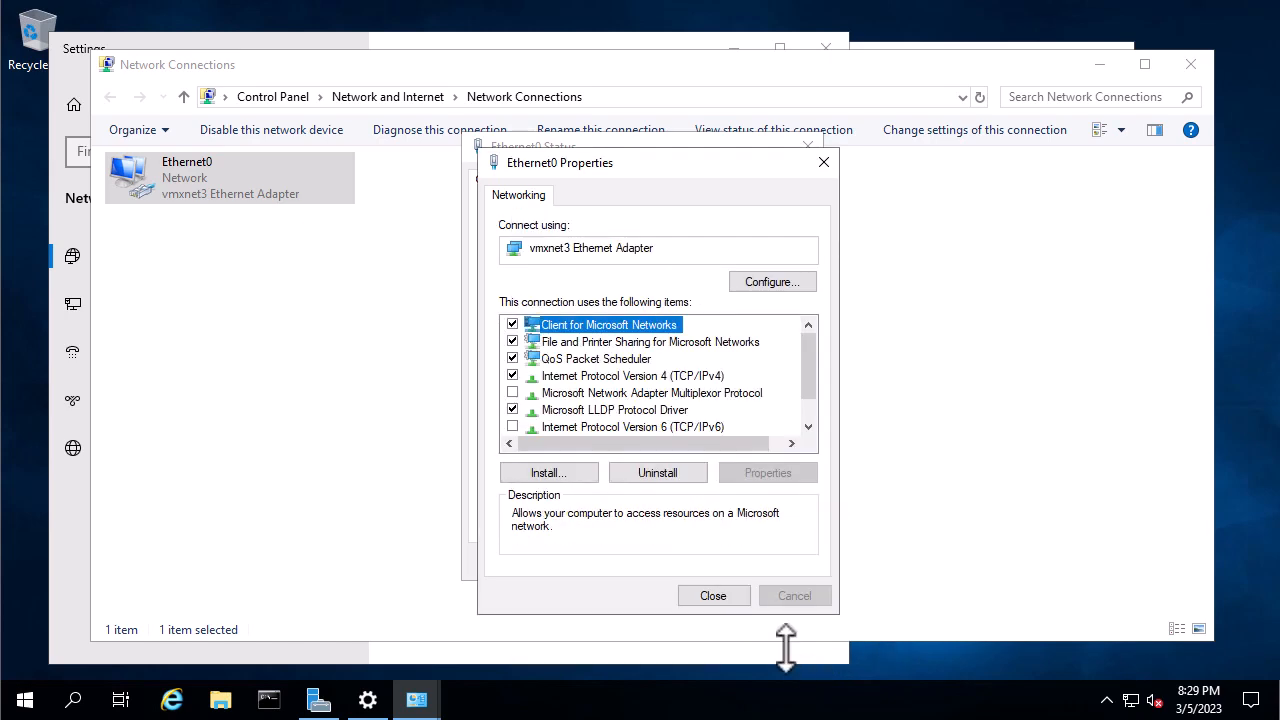
{"action": "left_click", "coordinate": [715, 597]}
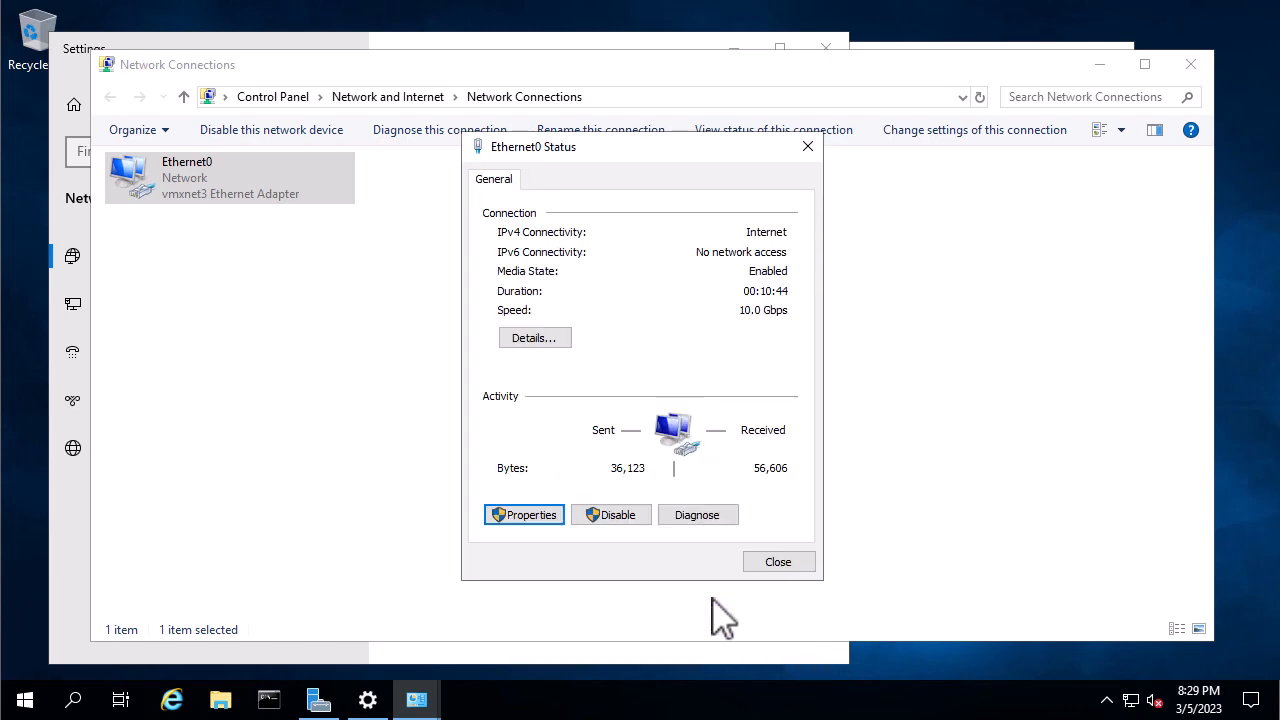
{"action": "left_click", "coordinate": [781, 565]}
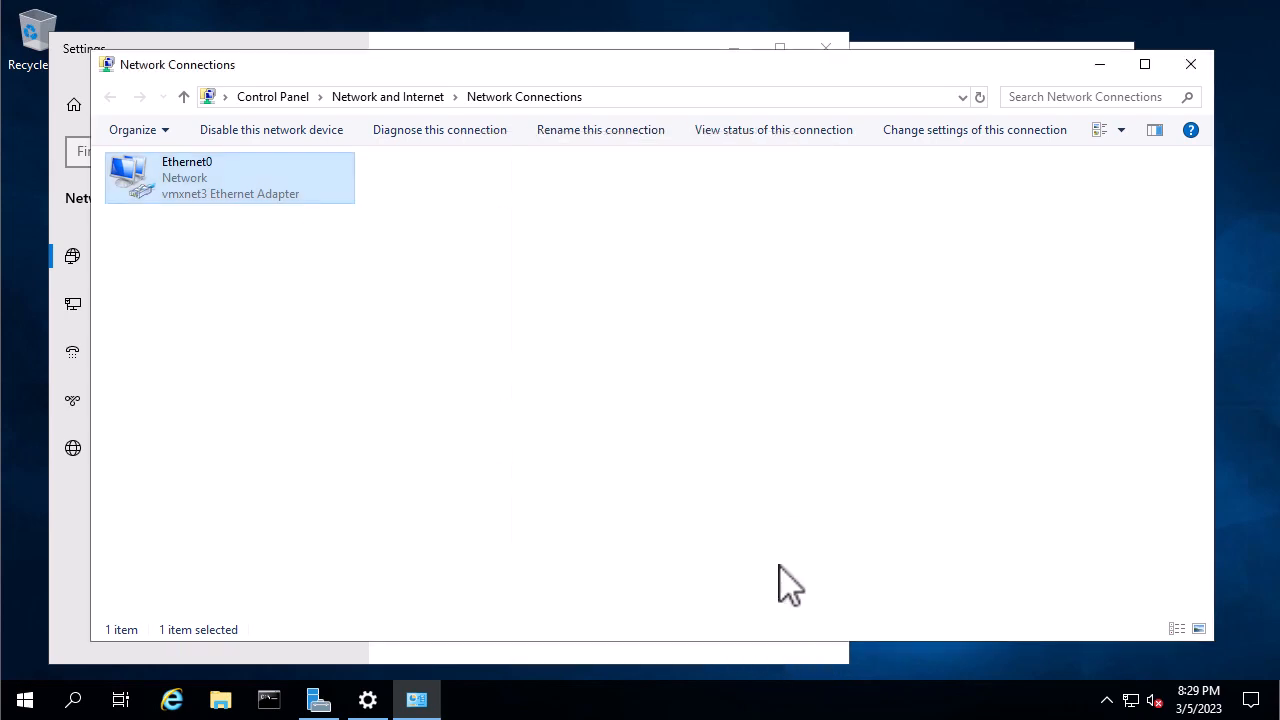
{"action": "left_click", "coordinate": [1203, 58]}
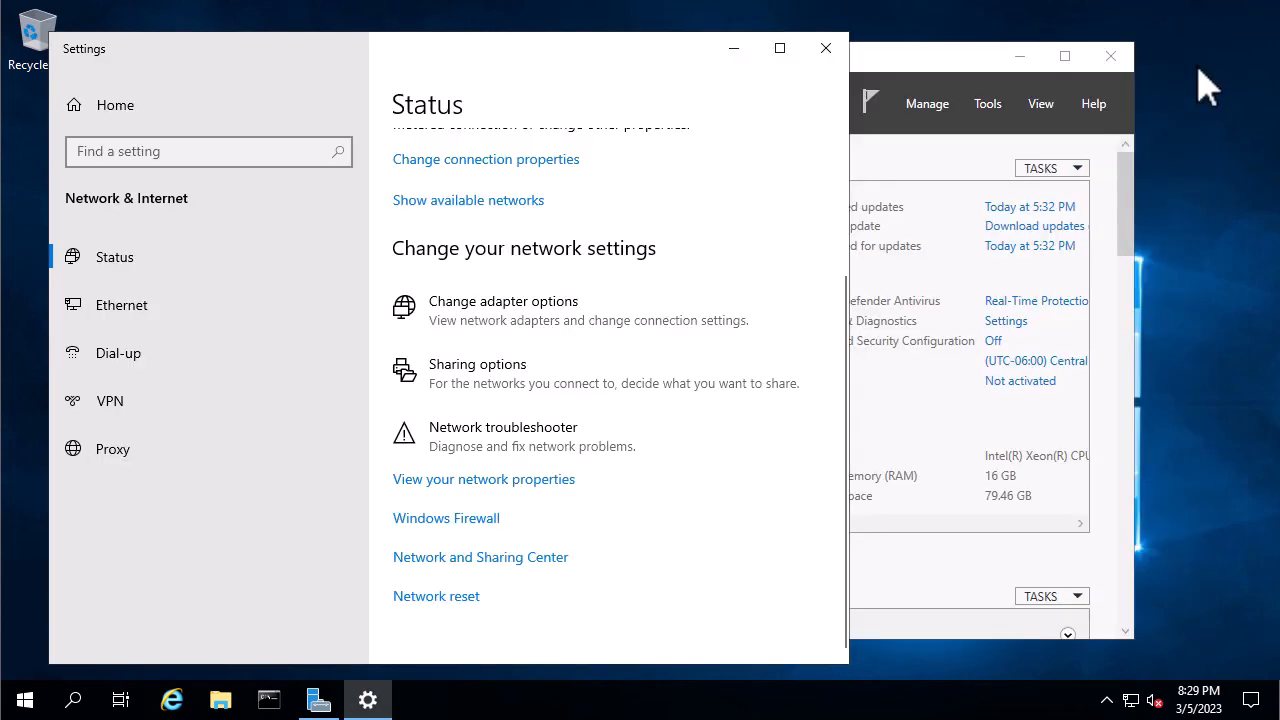
{"action": "left_click", "coordinate": [825, 50]}
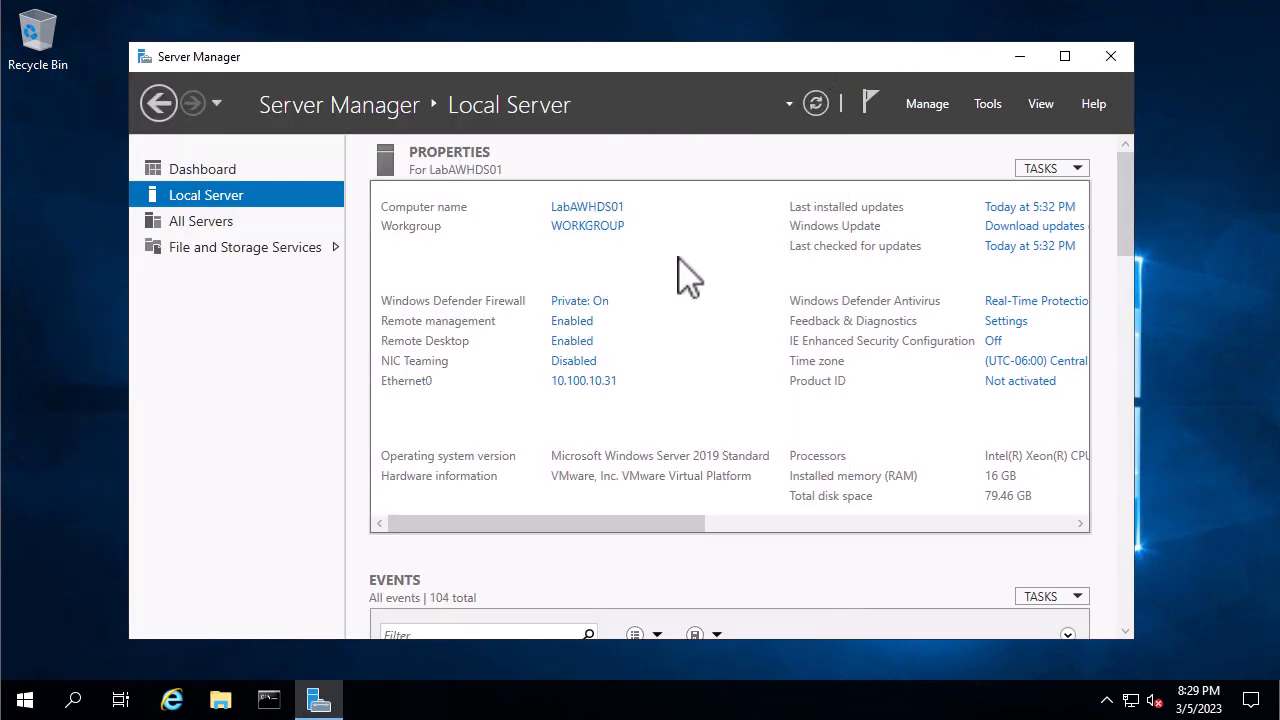
Change LabAWHDS01's membership from workgroup to the myhomelabs.us domain.
{"action": "left_click", "coordinate": [597, 207]}
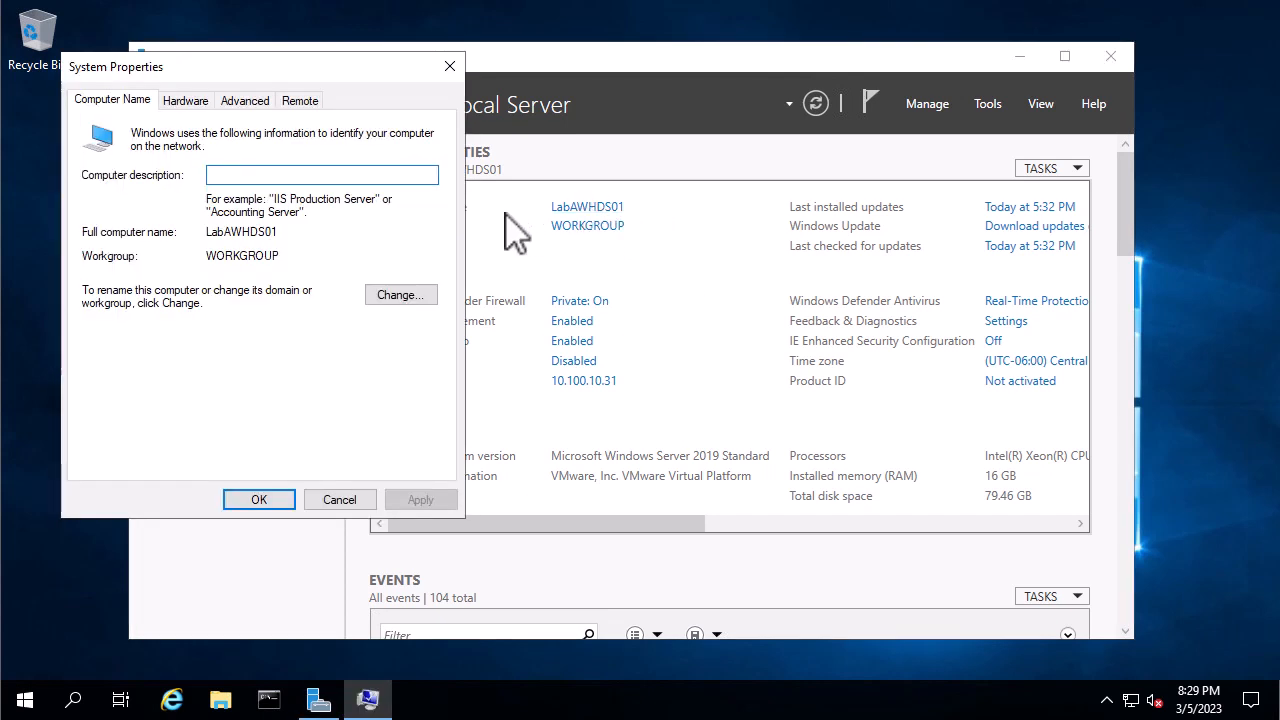
{"action": "left_click", "coordinate": [402, 297]}
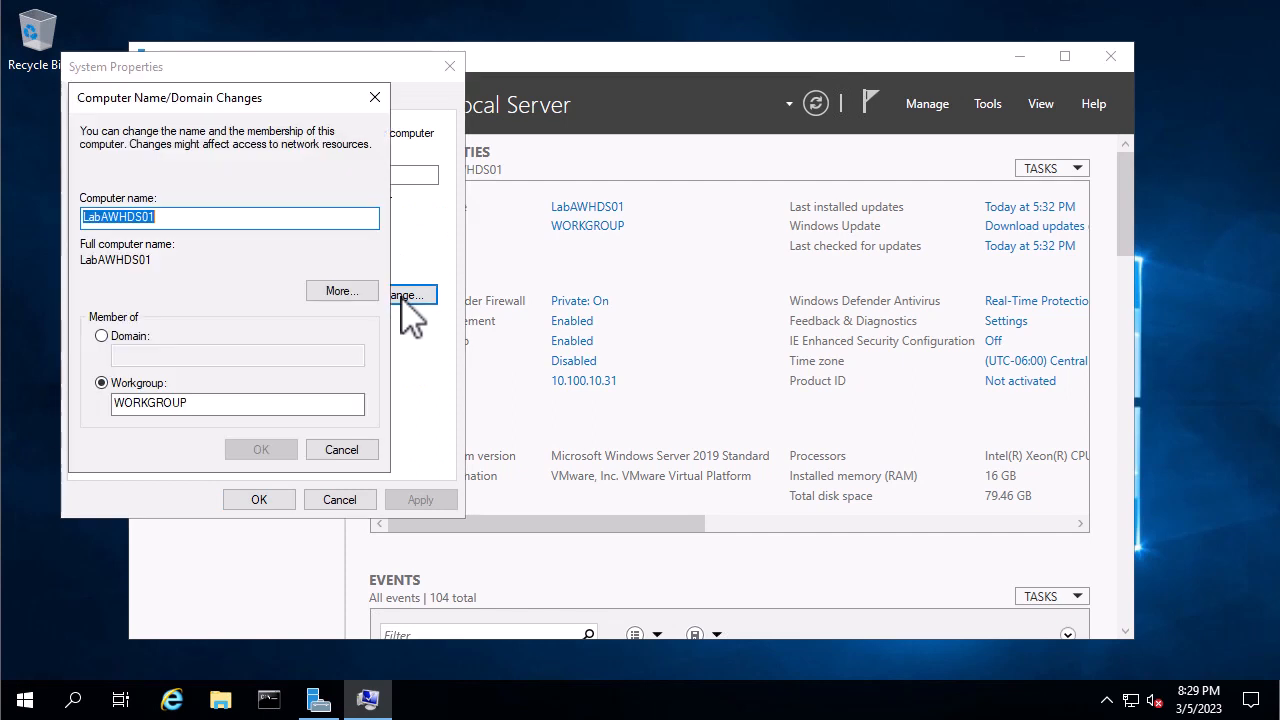
{"action": "left_click", "coordinate": [101, 336]}
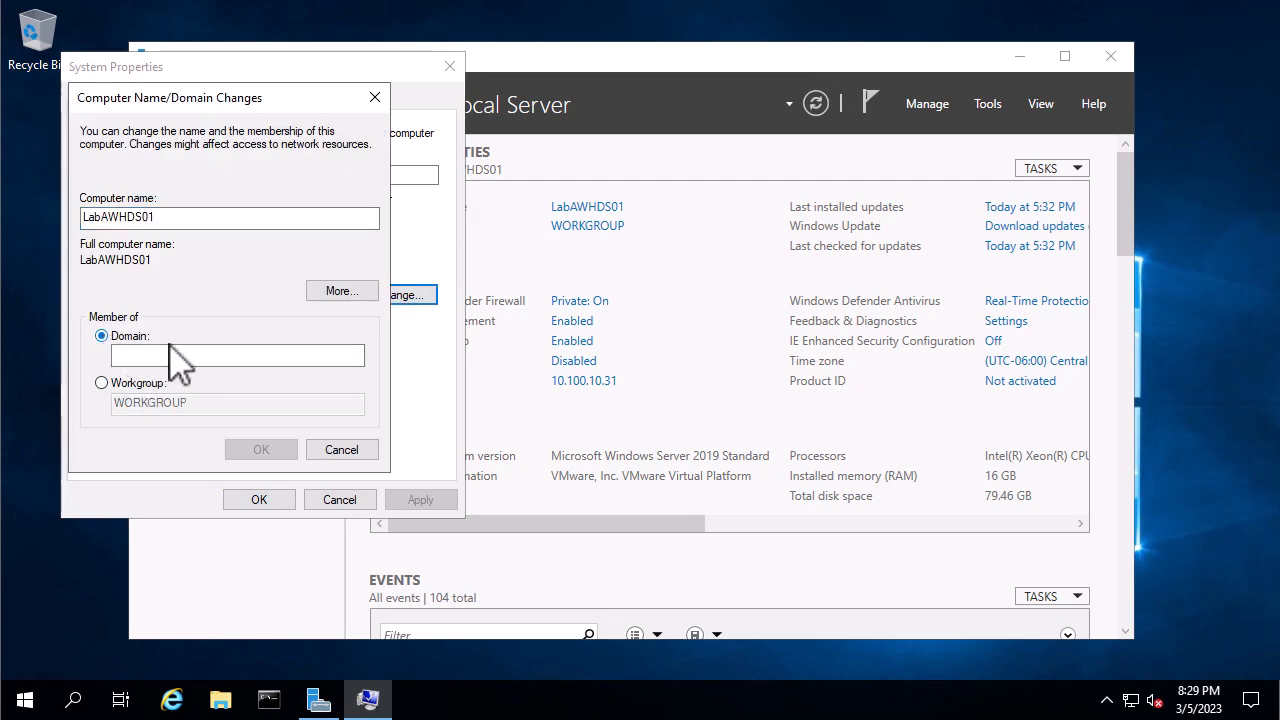
{"action": "left_click", "coordinate": [174, 355]}
{"action": "left_click", "coordinate": [174, 355]}
{"action": "type", "text": "m"}
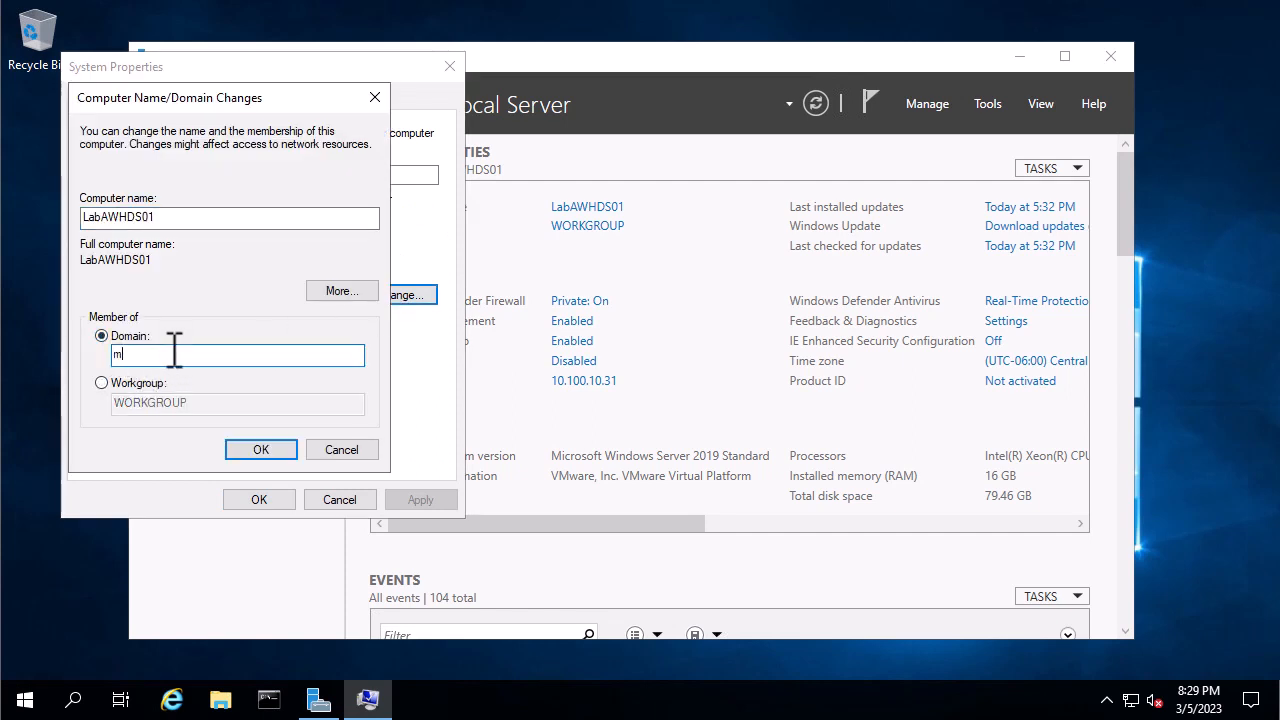
{"action": "type", "text": "yhomelabs.us"}
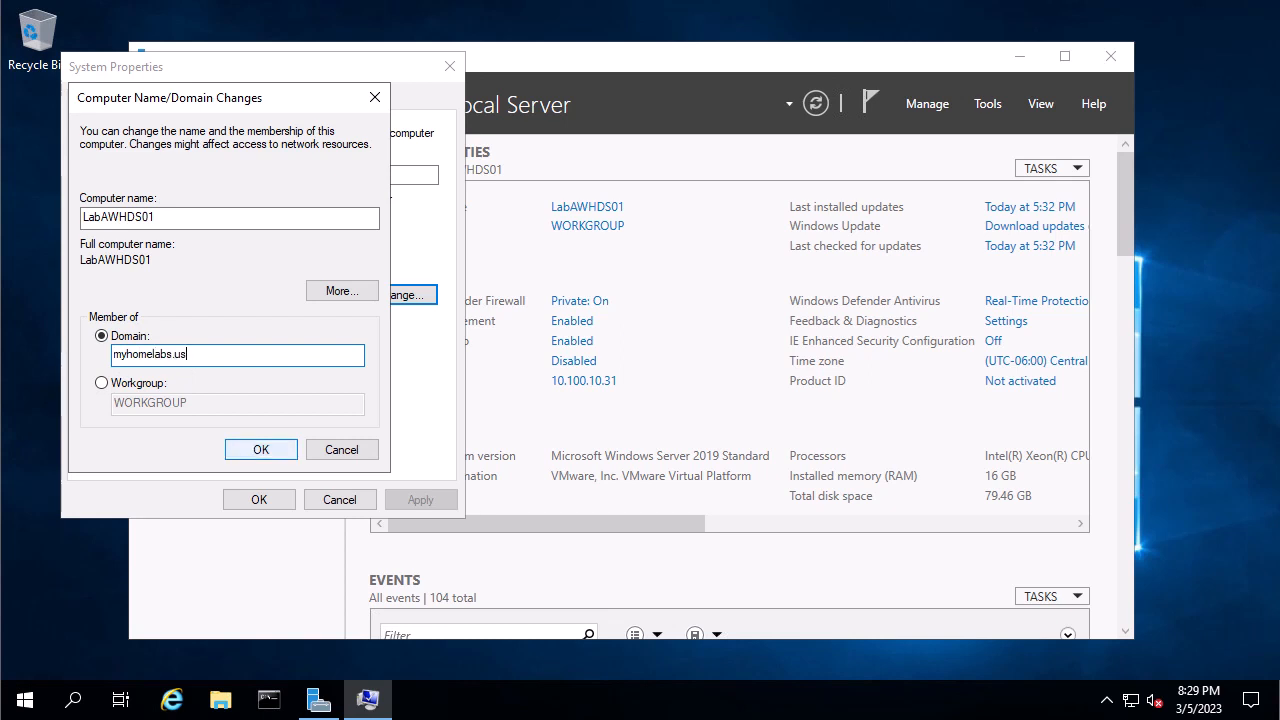
{"action": "key", "text": "Tab"}
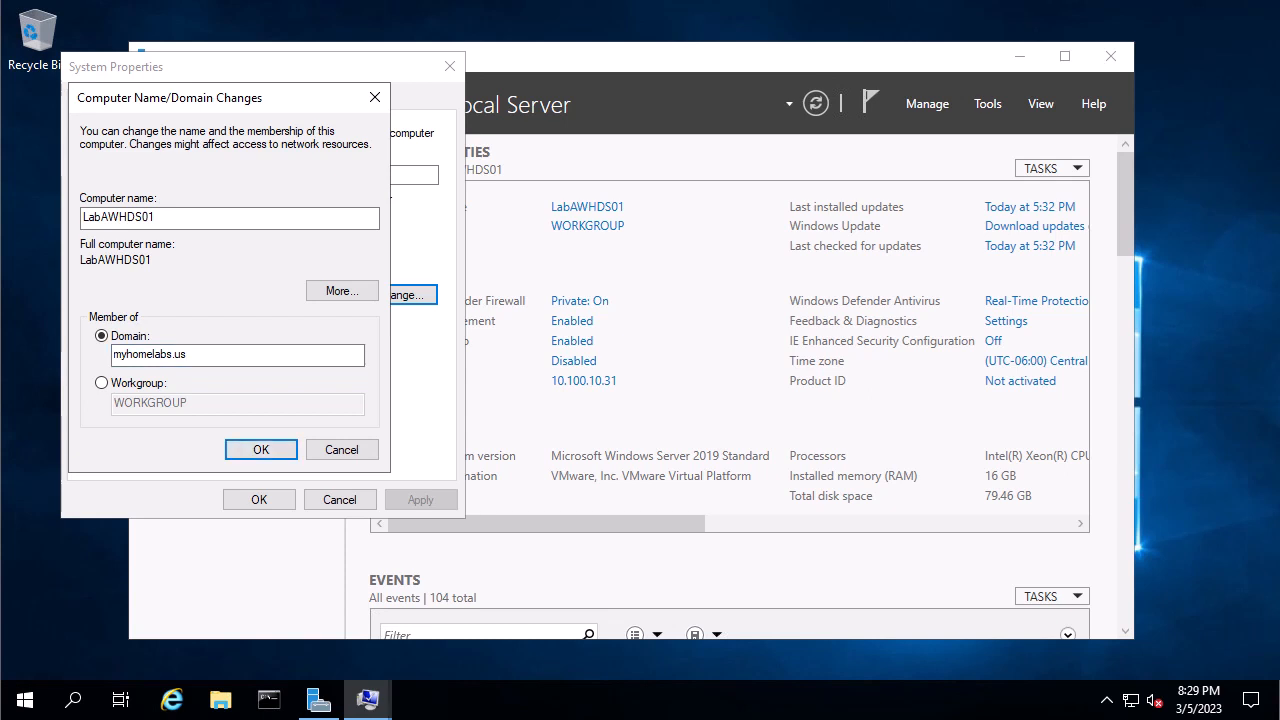
{"action": "key", "text": "Return"}
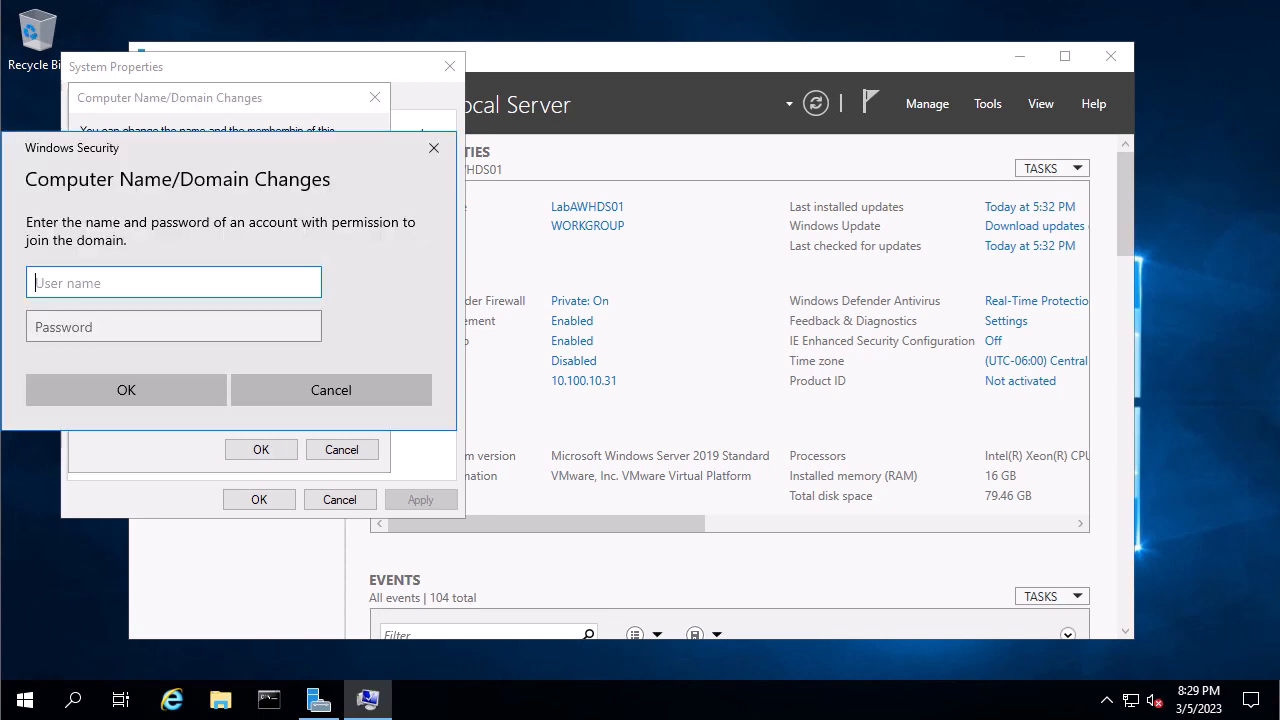
Authenticate as administrator with the account password and dismiss the welcome and restart notices.
{"action": "type", "text": "administrator"}
{"action": "key", "text": "Tab"}
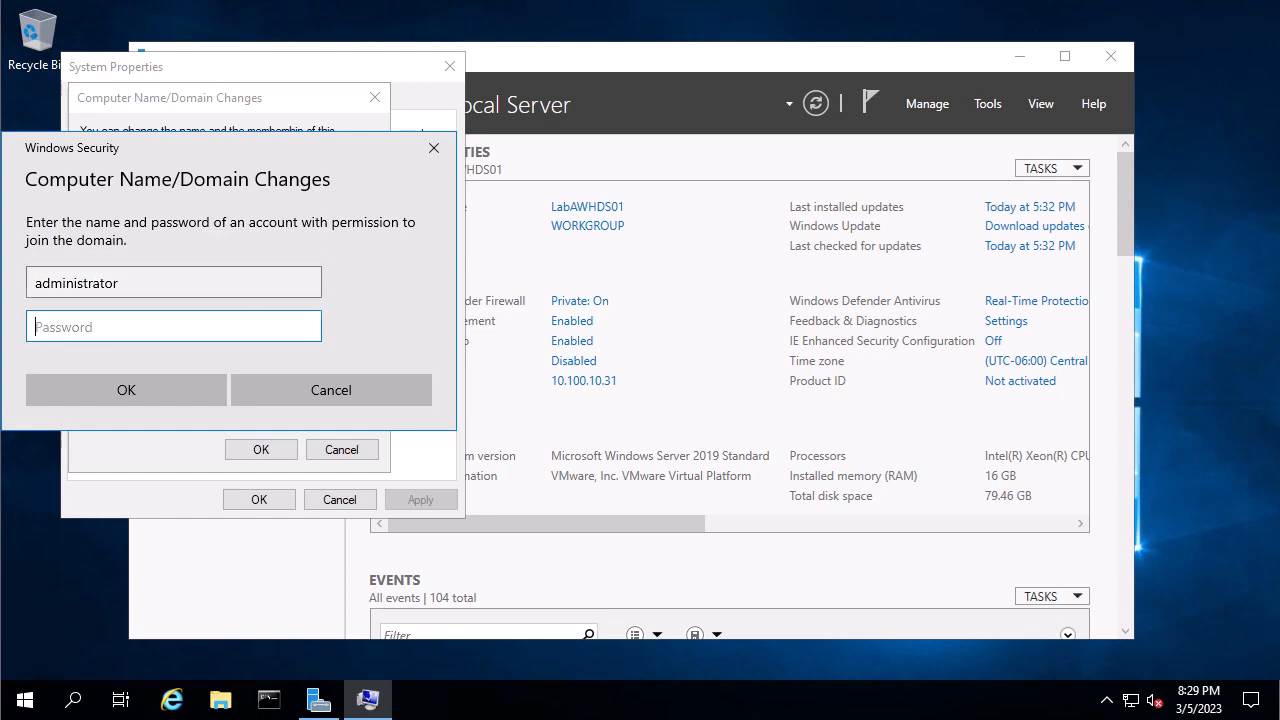
{"action": "type", "text": "Pa•••••••"}
{"action": "key", "text": "Return"}
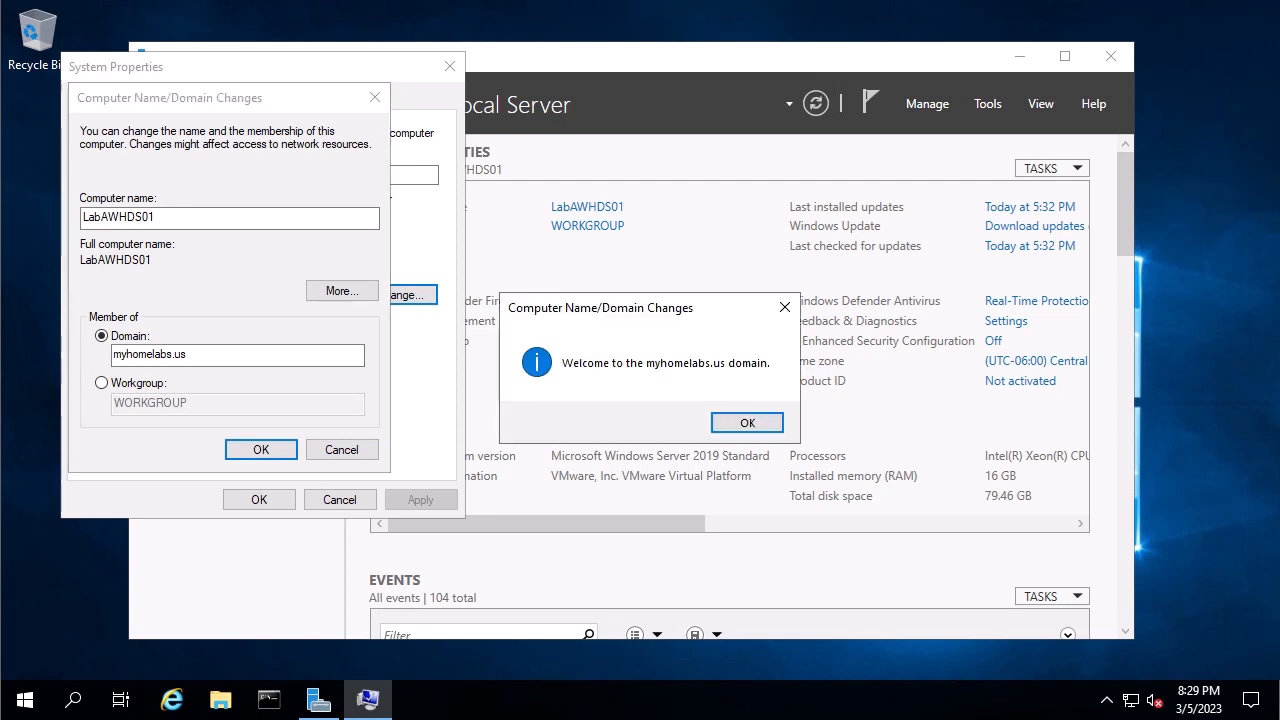
{"action": "key", "text": "Return"}
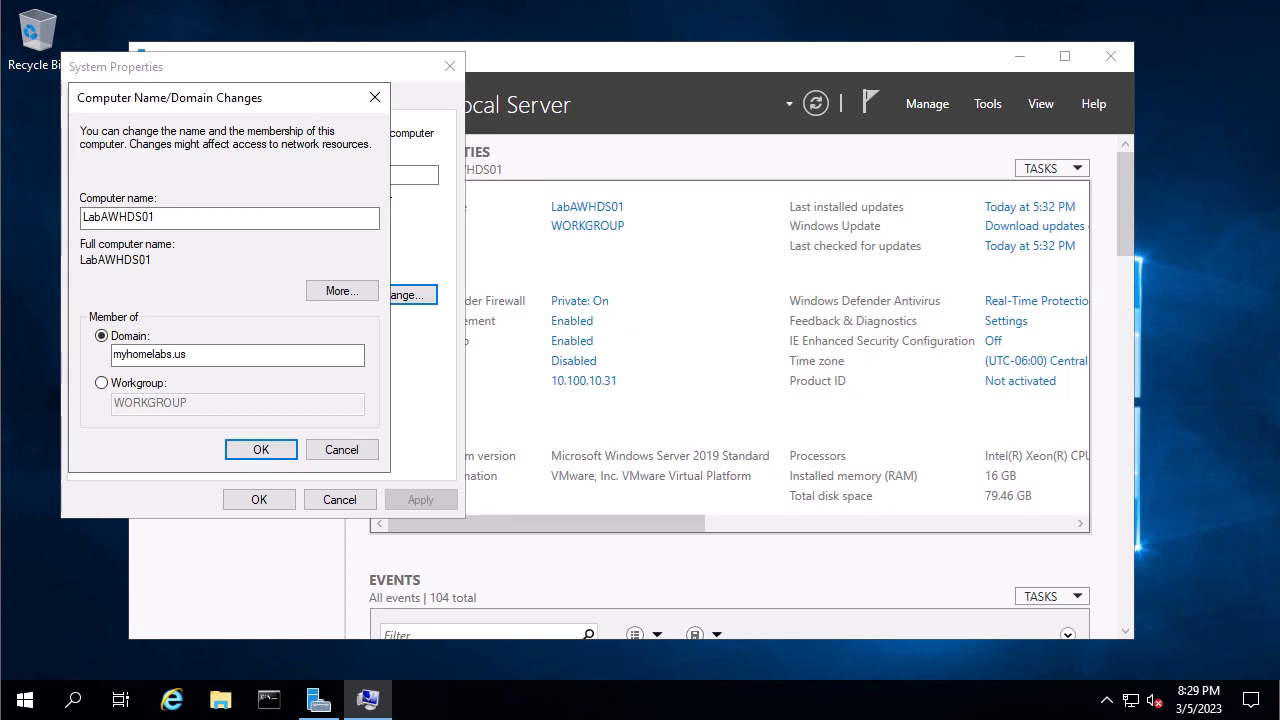
{"action": "key", "text": "Return"}
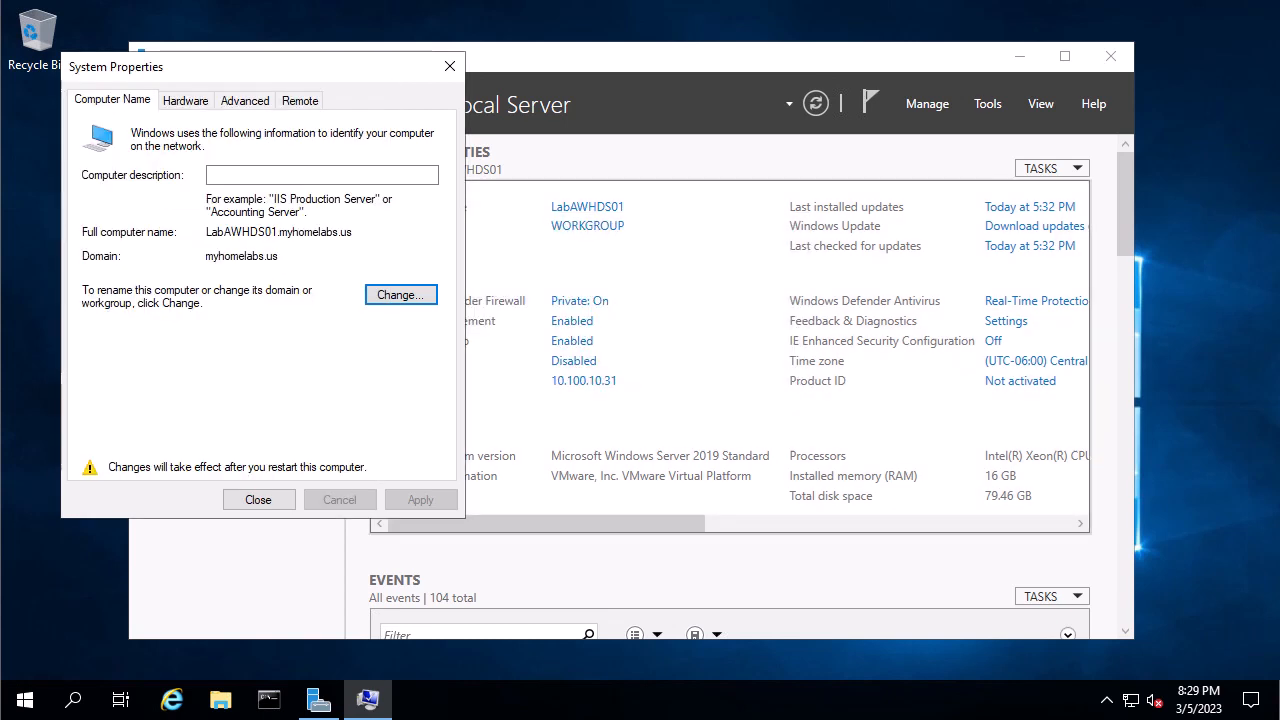
{"action": "key", "text": "Return"}
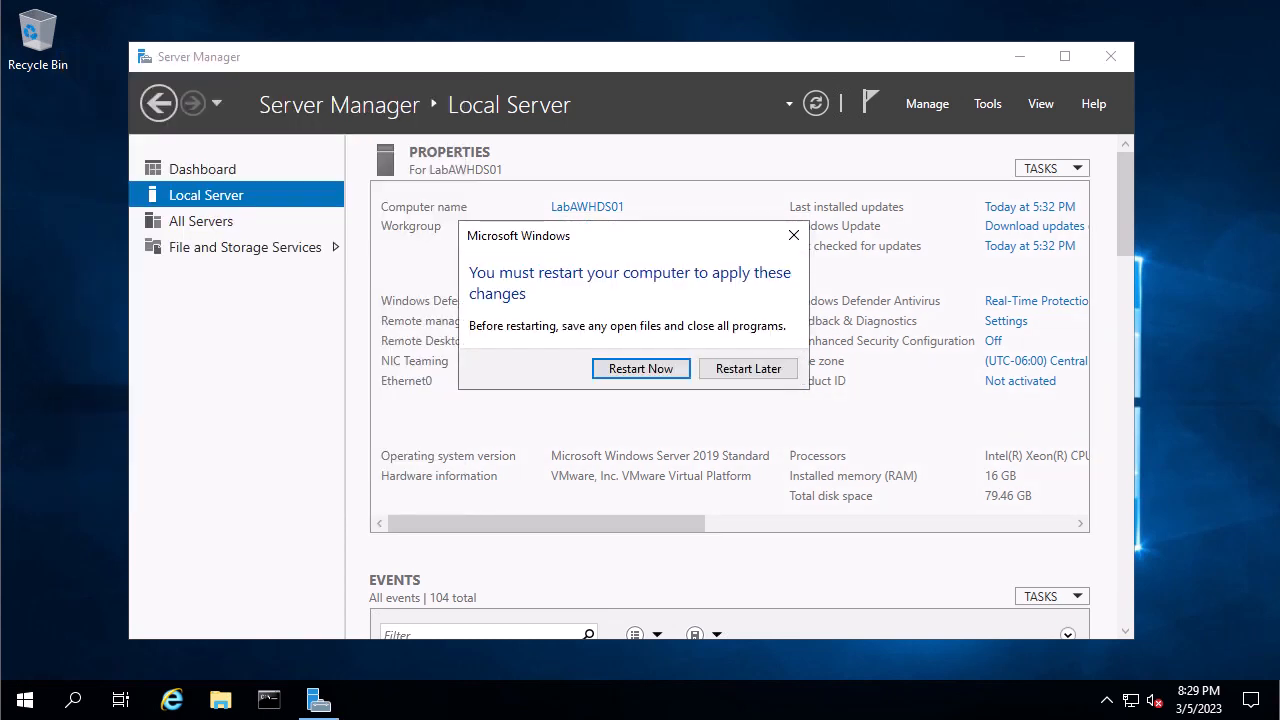
Restart the server now, then choose Other user on the logon screen after reboot.
{"action": "key", "text": "Return"}
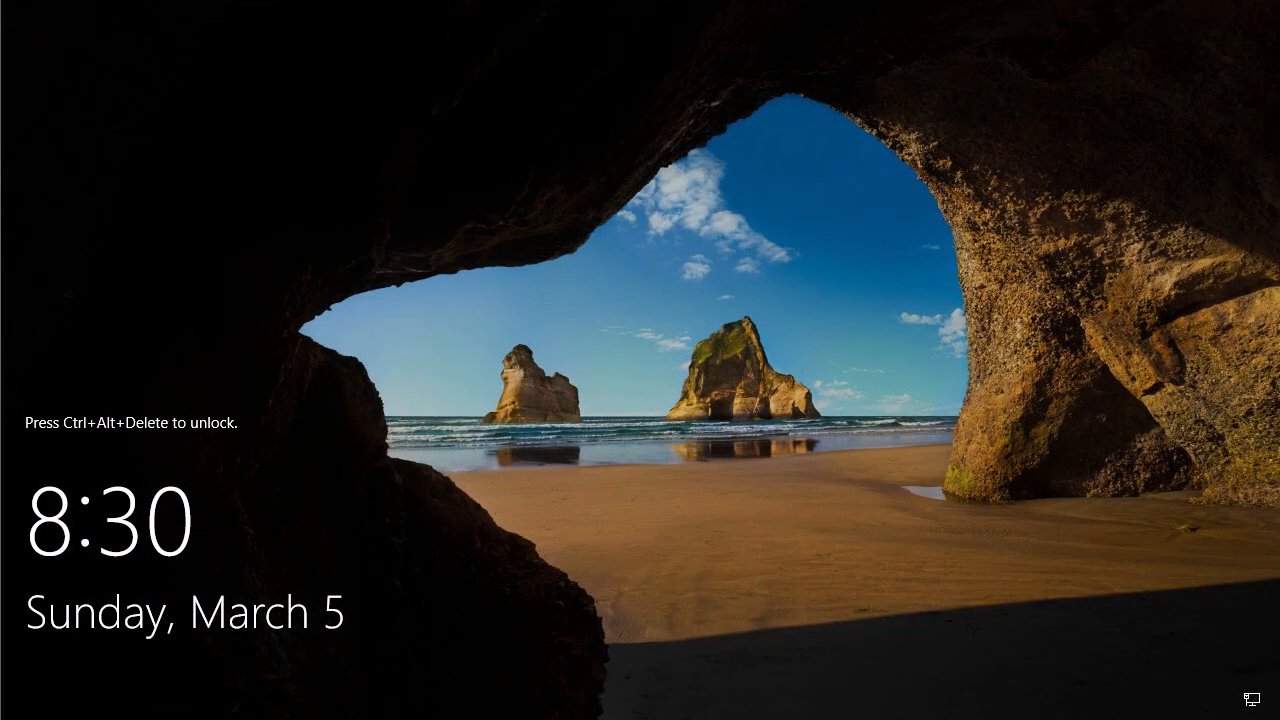
{"action": "left_click", "coordinate": [249, 57]}
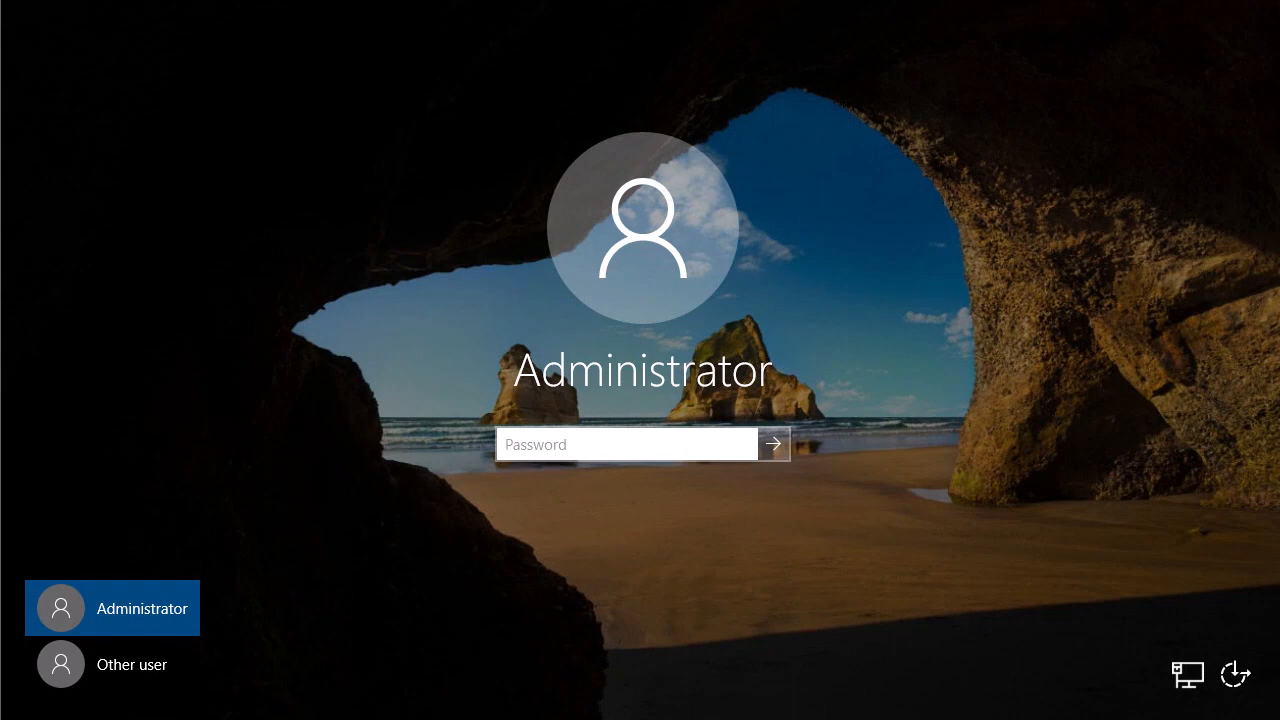
{"action": "left_click", "coordinate": [130, 664]}
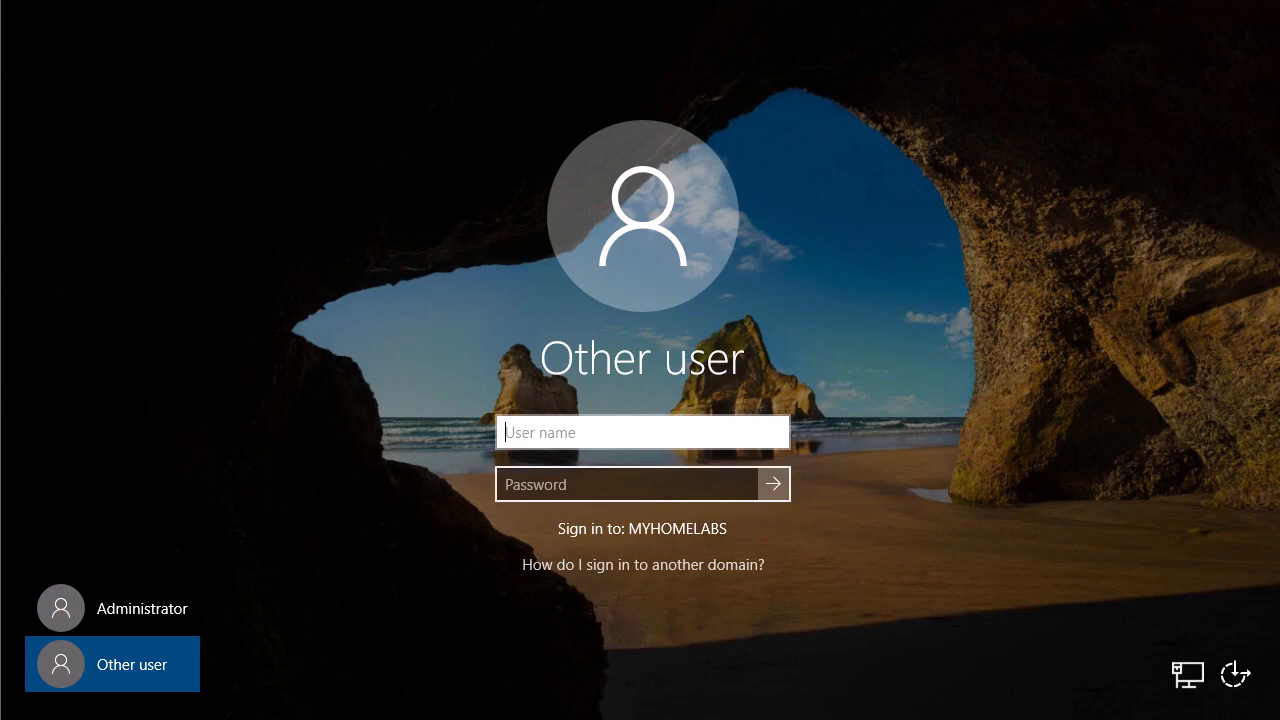
Sign in as myhomelabs\administrator with the domain password.
{"action": "type", "text": "ad"}
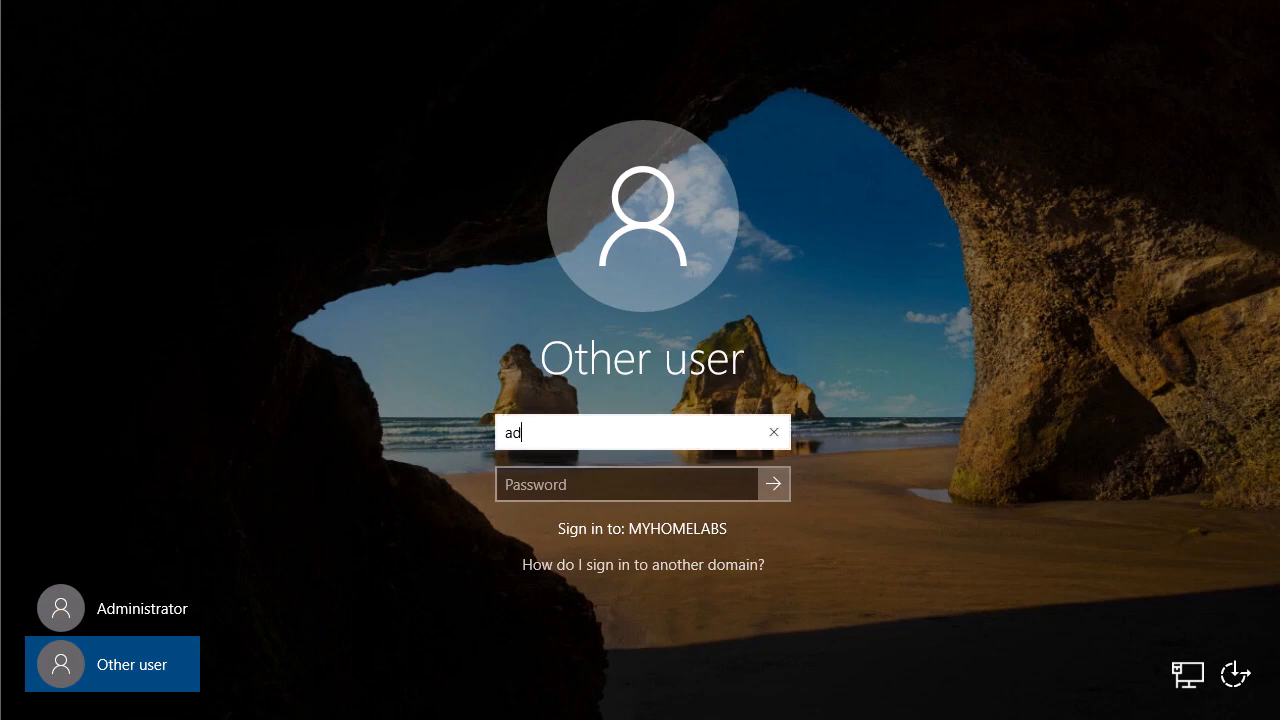
{"action": "type", "text": "ministrator"}
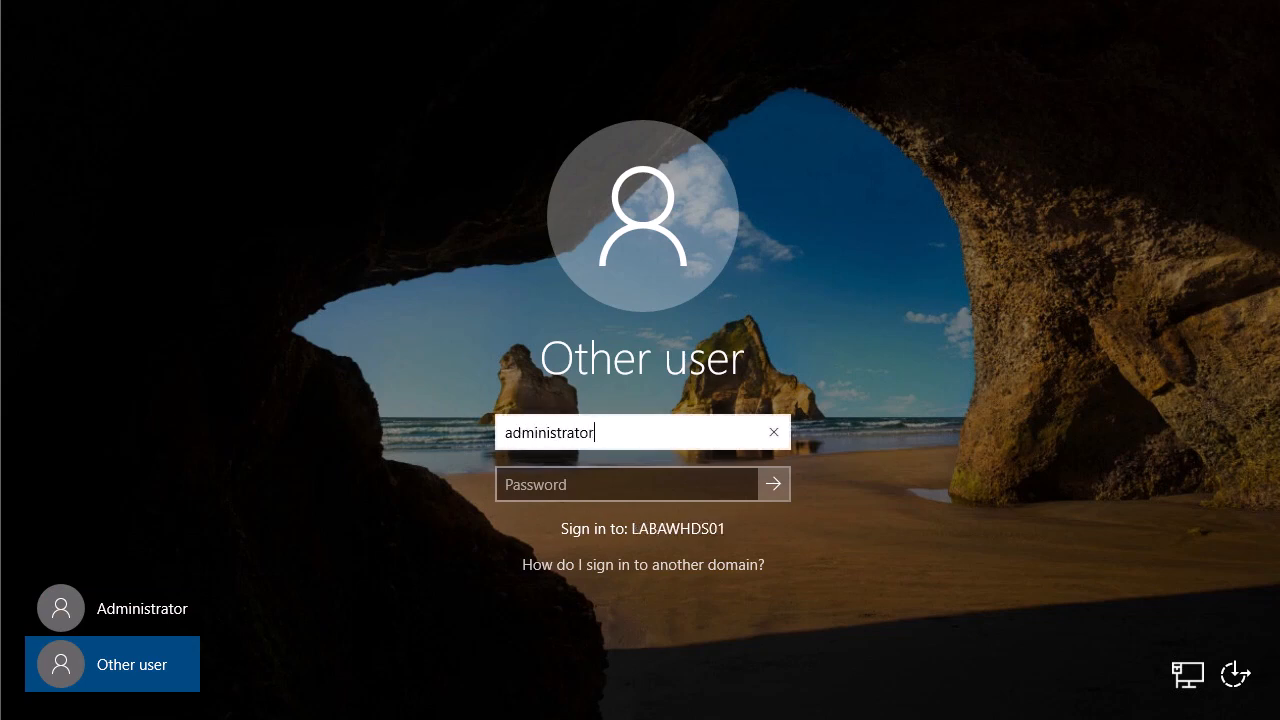
{"action": "key", "text": "Tab"}
{"action": "type", "text": "*****"}
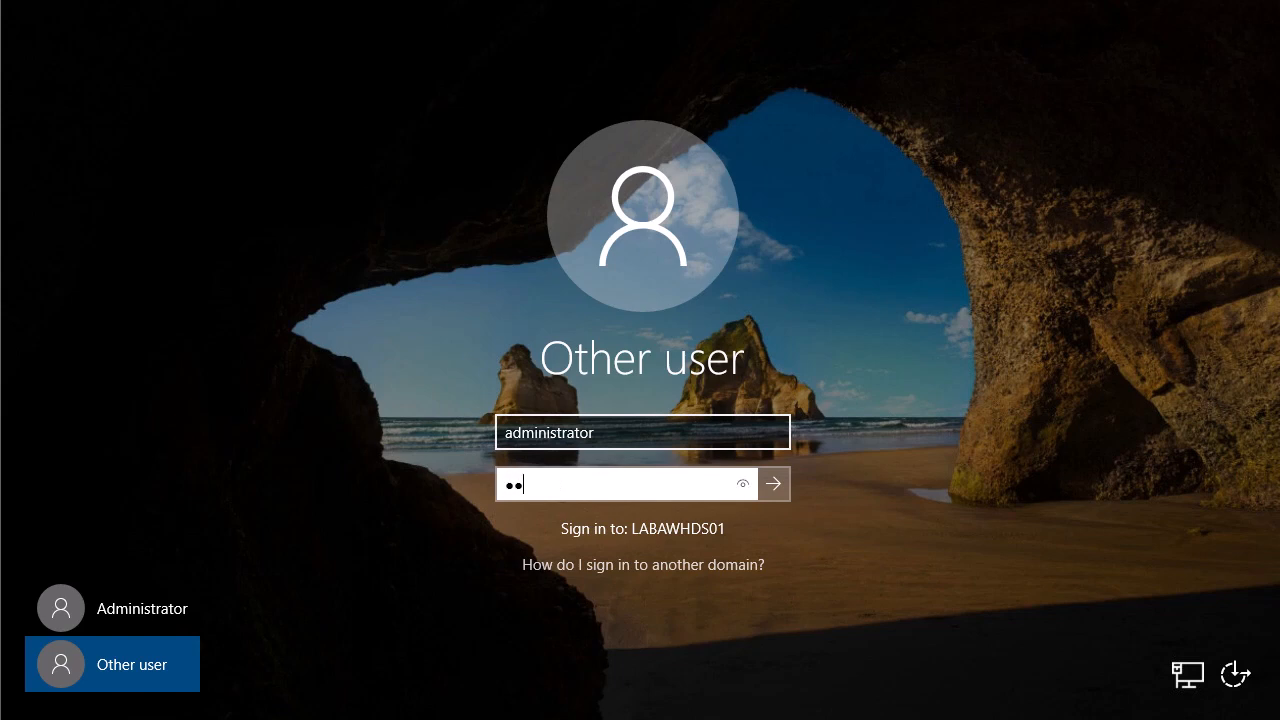
{"action": "type", "text": "*****"}
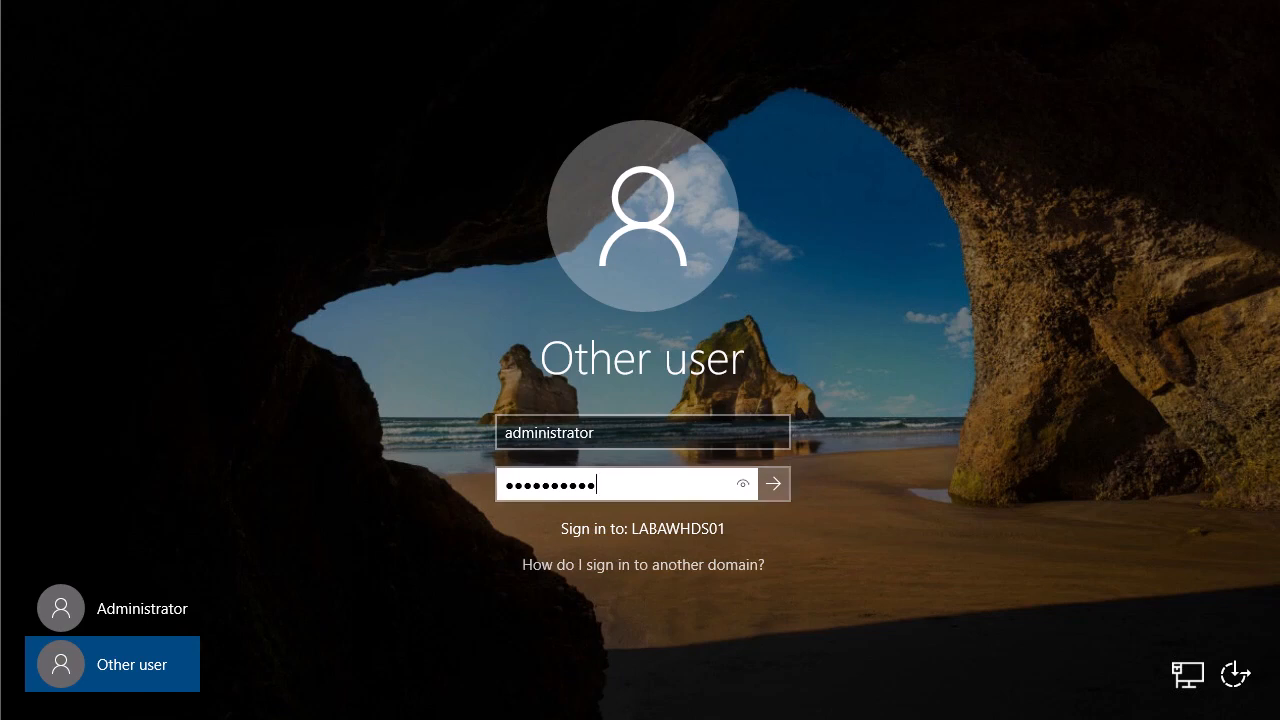
{"action": "left_click", "coordinate": [506, 433]}
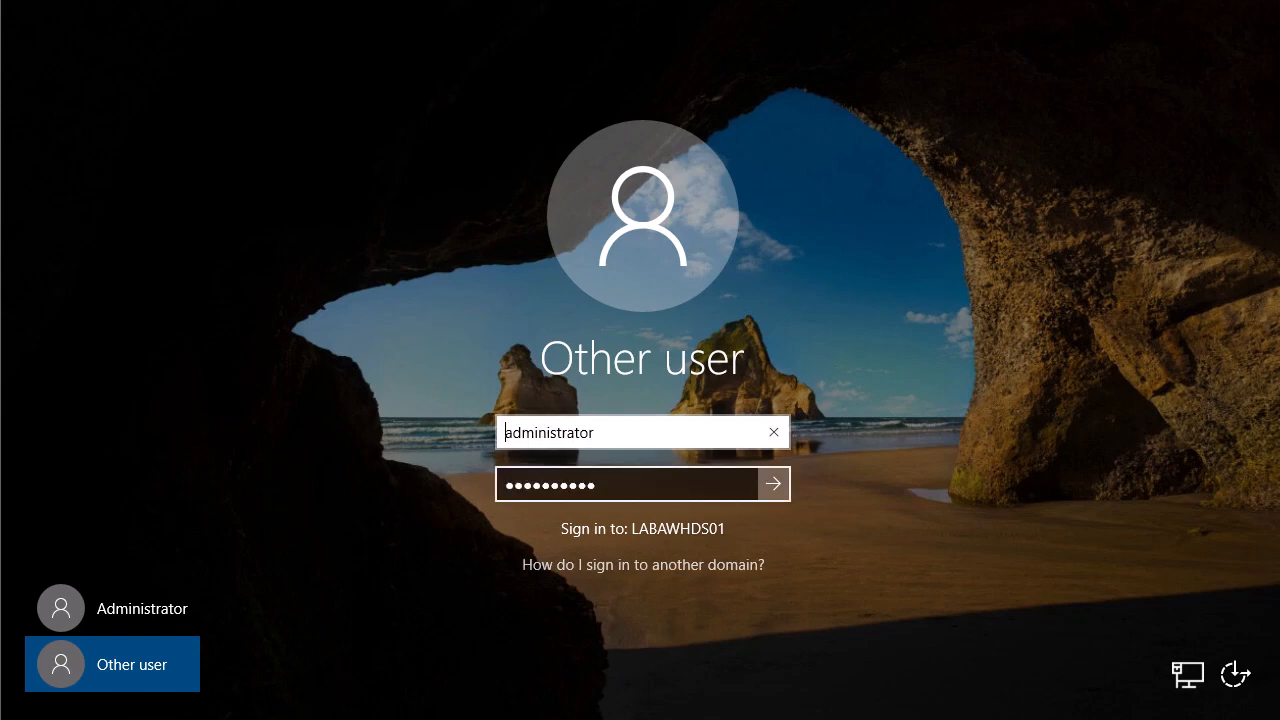
{"action": "type", "text": "myhomelabs"}
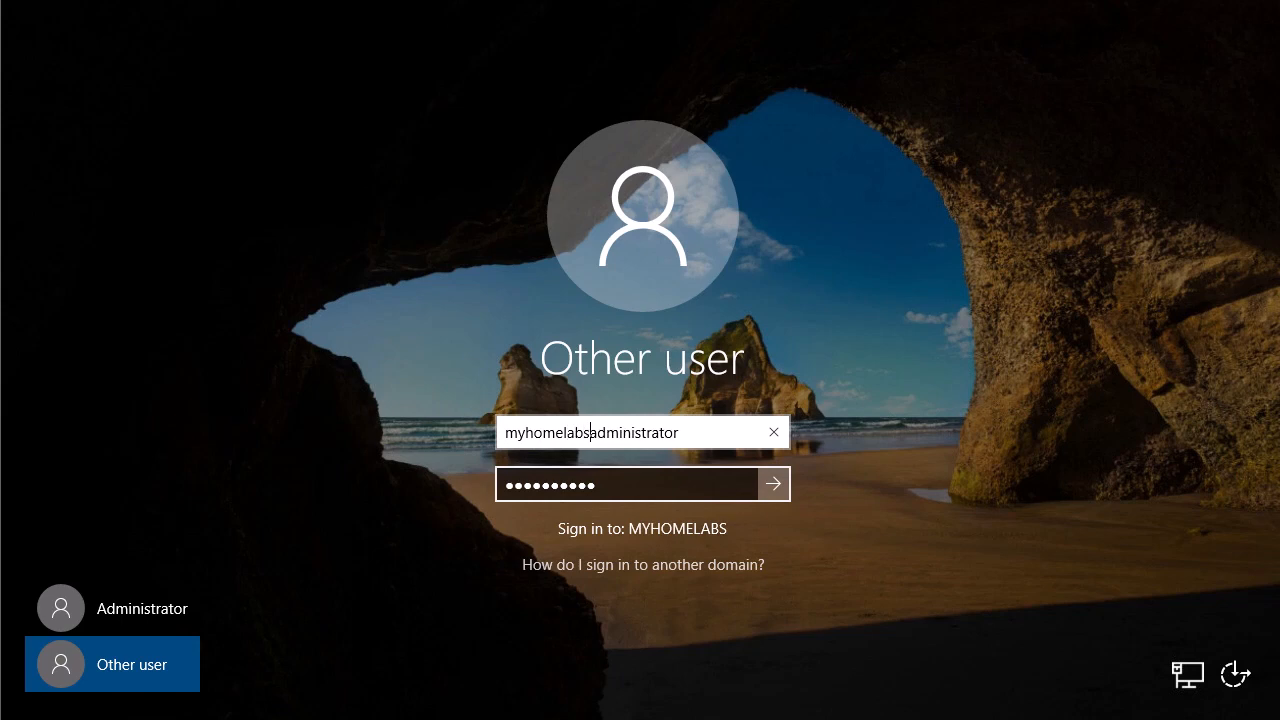
{"action": "type", "text": "\\"}
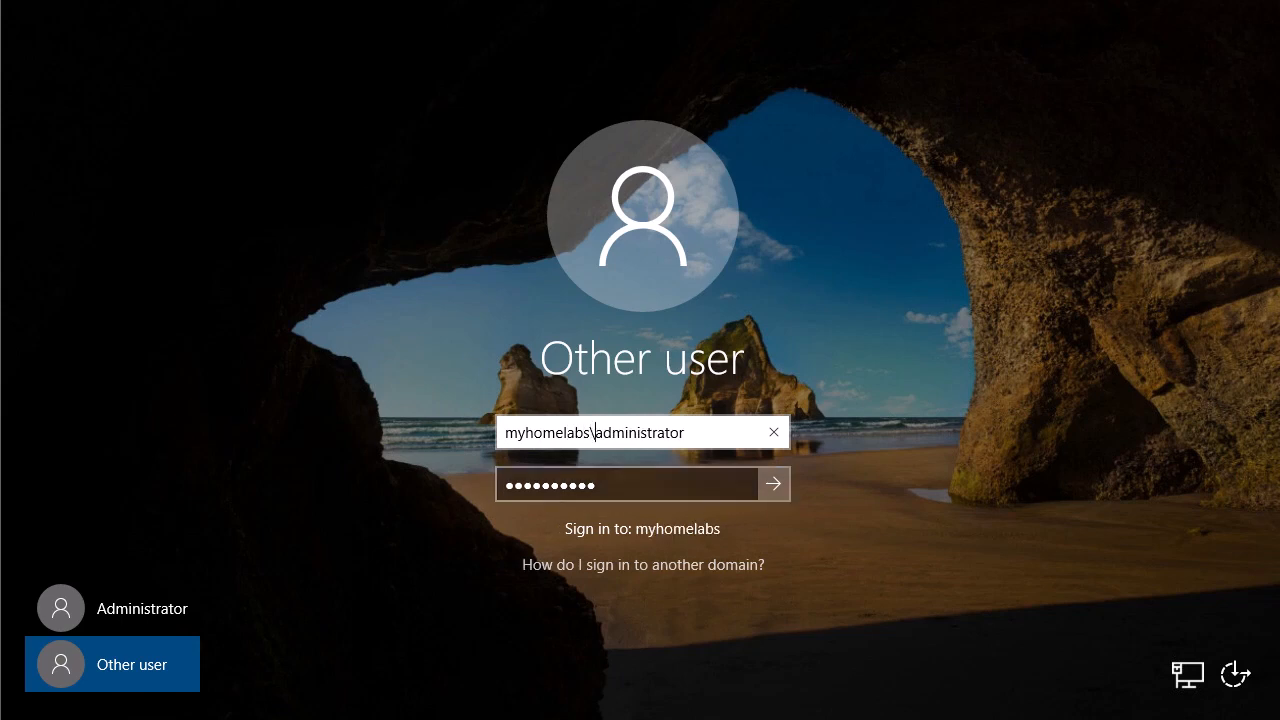
{"action": "key", "text": "Return"}
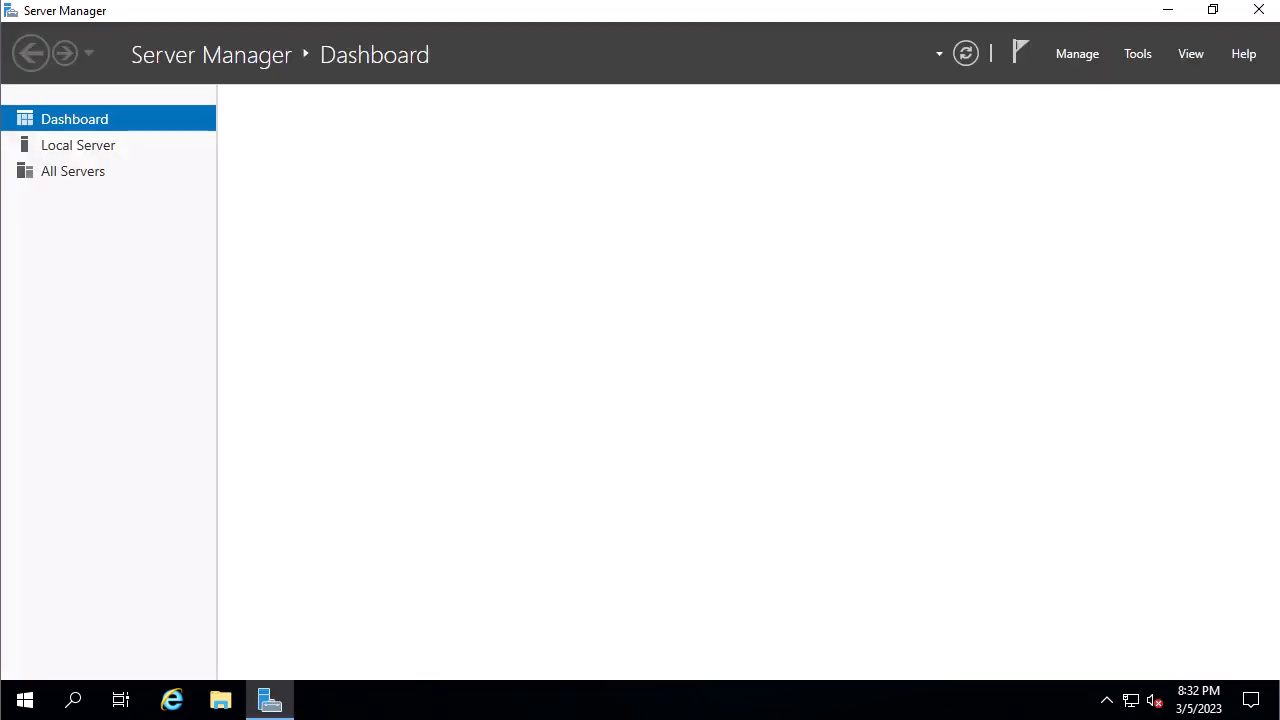
Restore Server Manager, view Local Server showing the myhomelabs.us domain, and exit full-screen console.
{"action": "left_click", "coordinate": [1212, 9]}
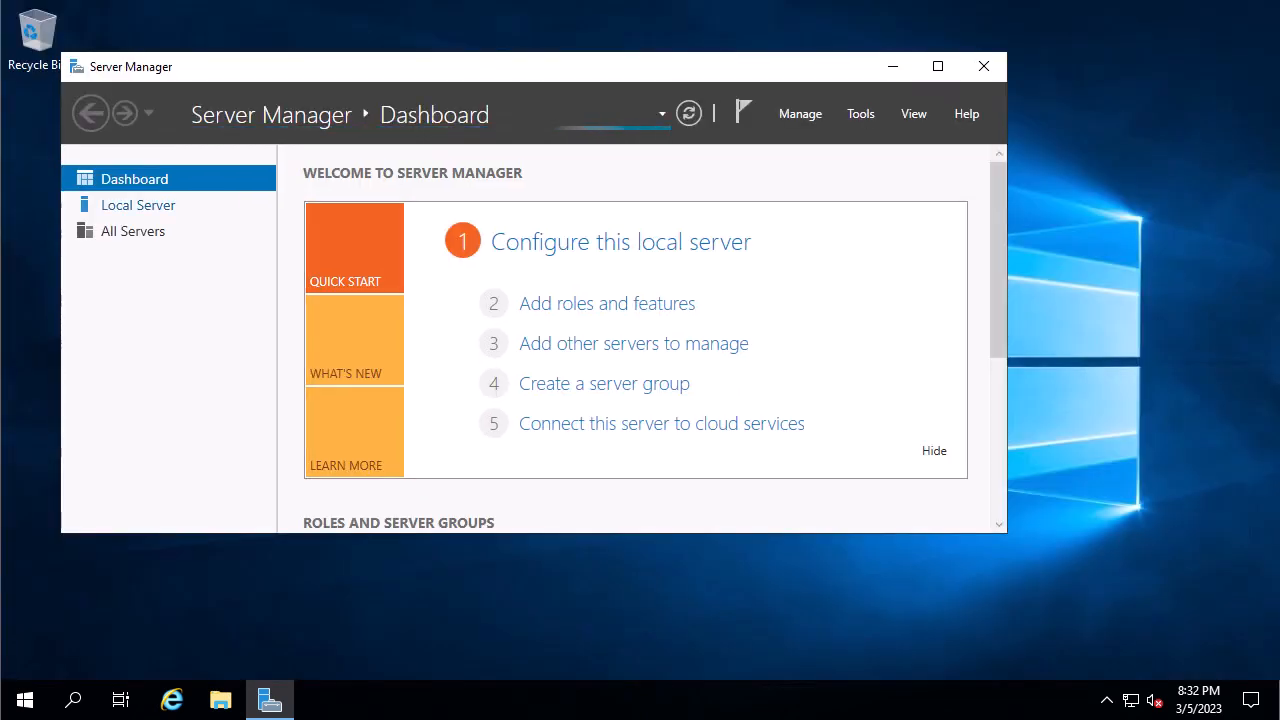
{"action": "left_click", "coordinate": [138, 205]}
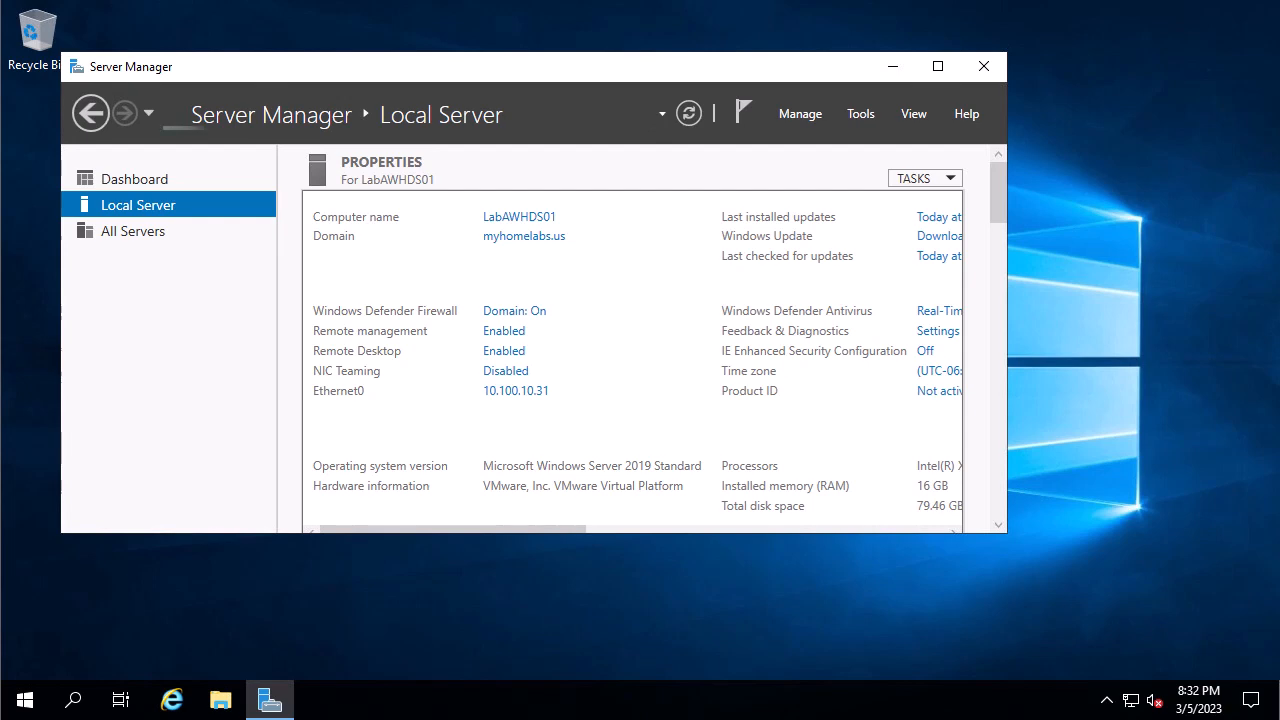
{"action": "key", "text": "ctrl+alt+Return"}
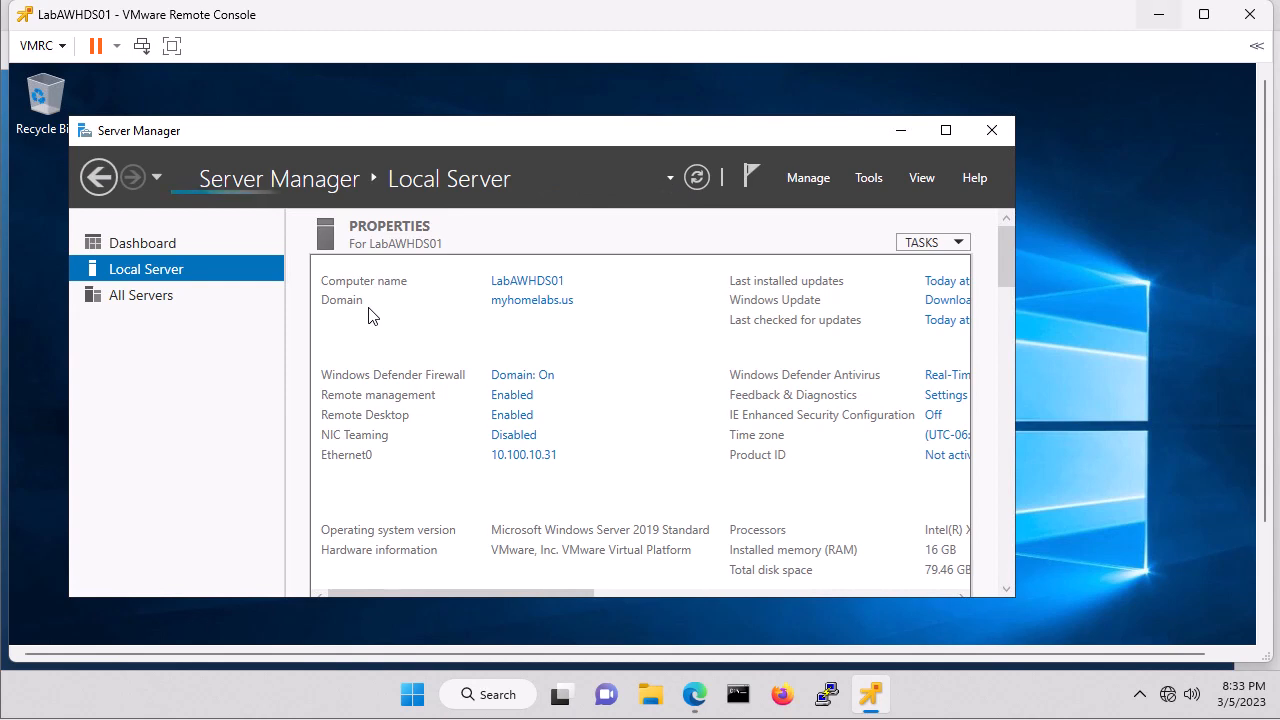
Set LabAWHDS01's CD/DVD Drive 1 to Host device and save the settings.
{"action": "left_click", "coordinate": [1159, 14]}
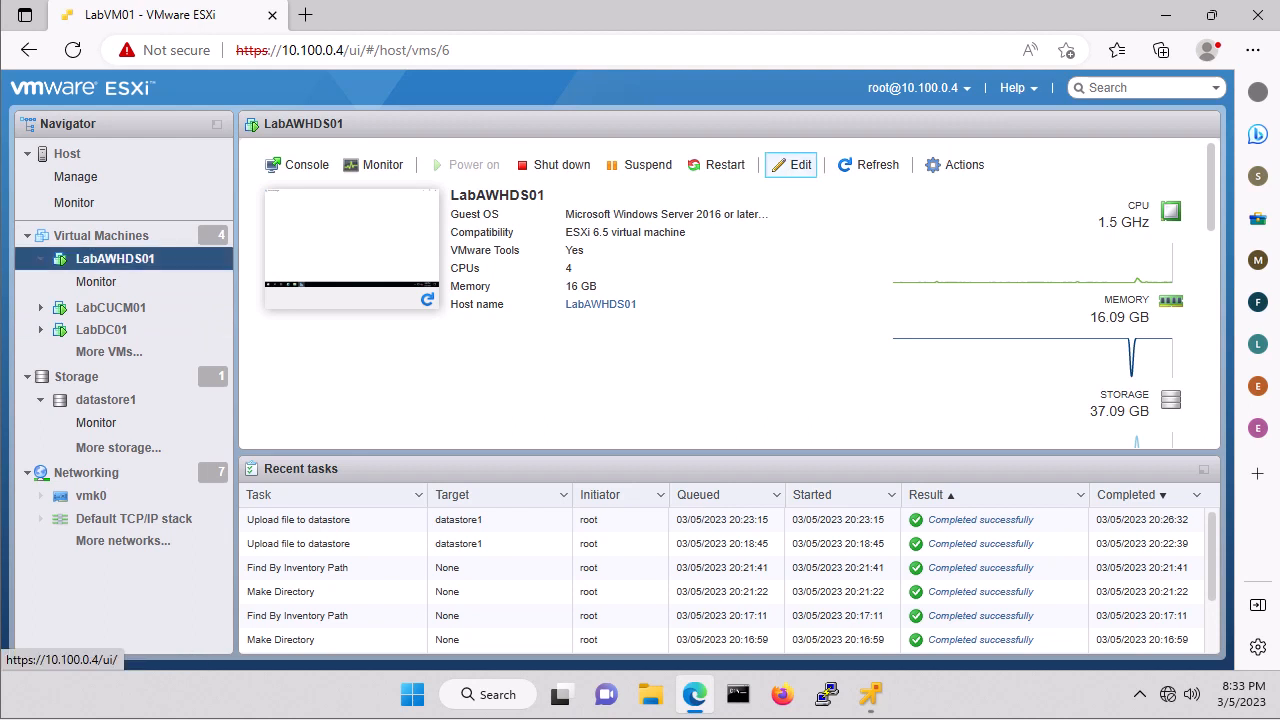
{"action": "left_click", "coordinate": [790, 165]}
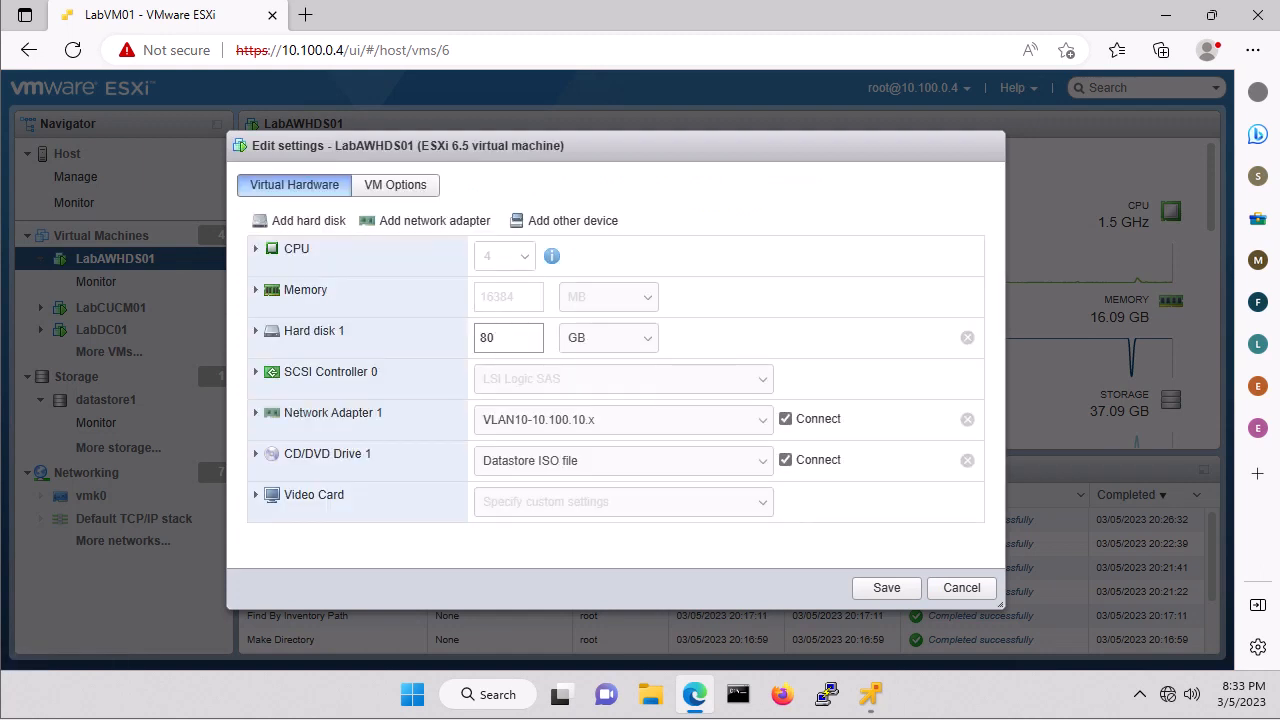
{"action": "left_click", "coordinate": [608, 460]}
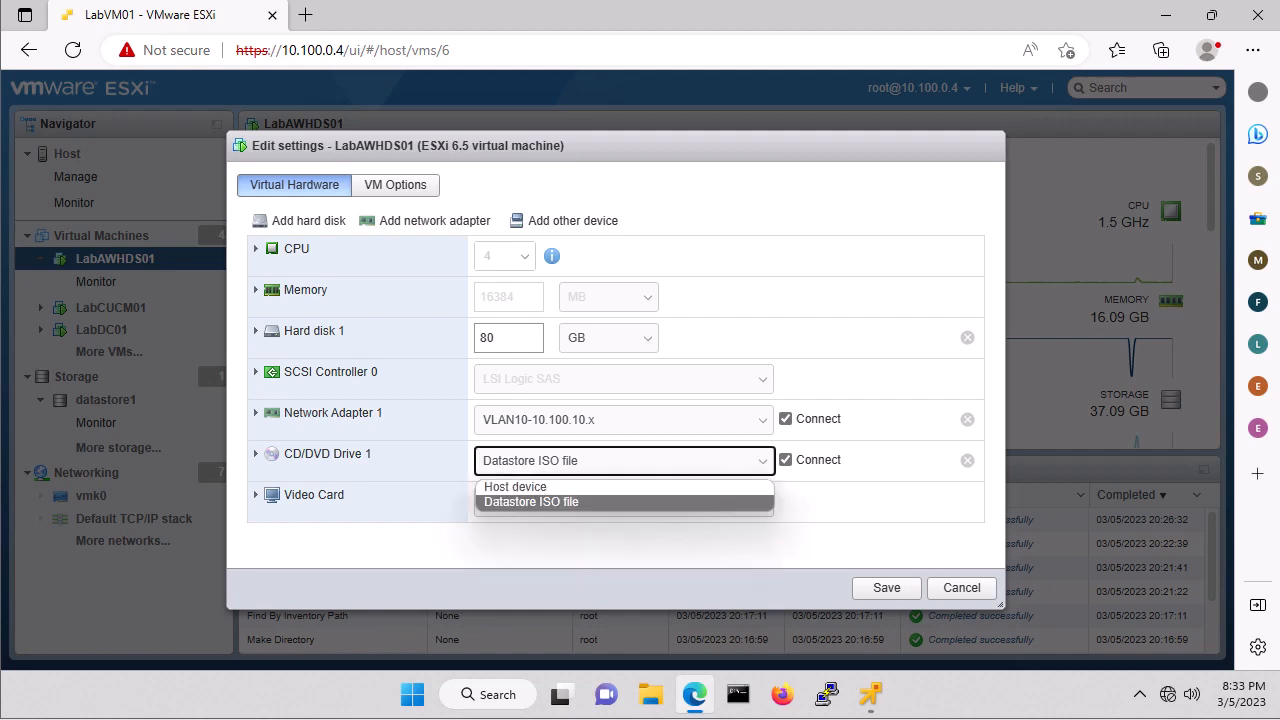
{"action": "left_click", "coordinate": [590, 487]}
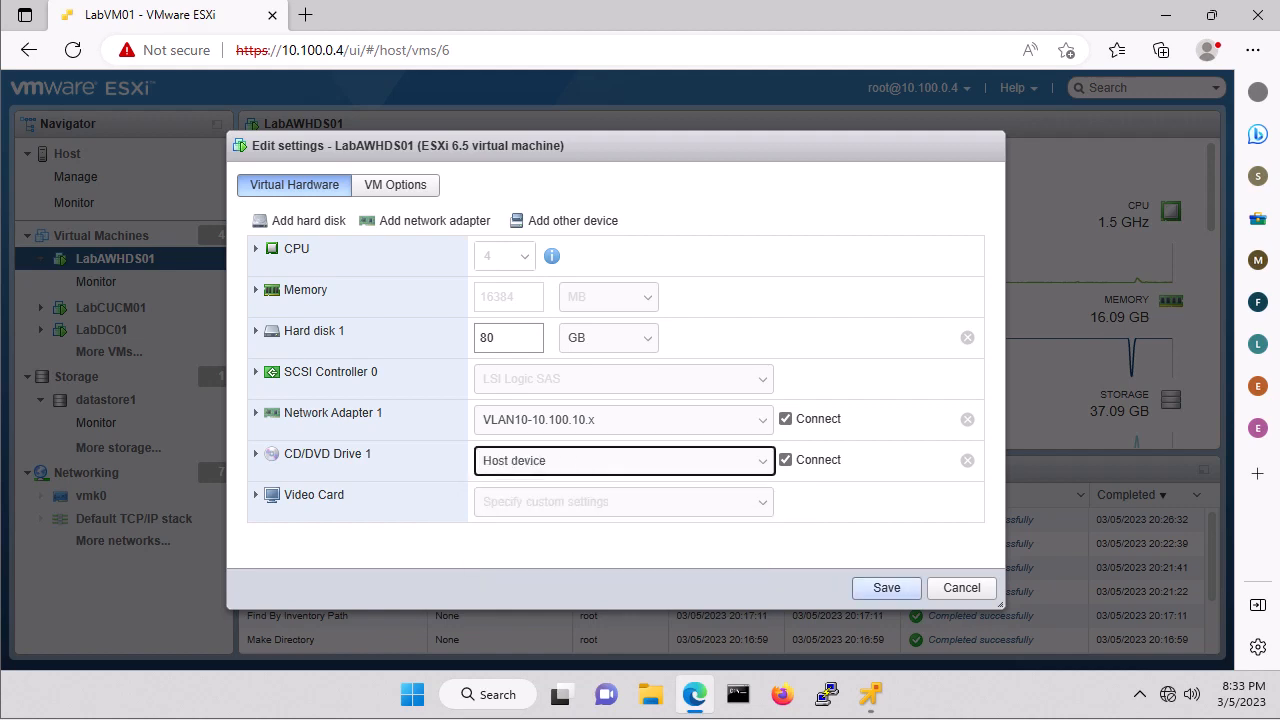
{"action": "left_click", "coordinate": [886, 587]}
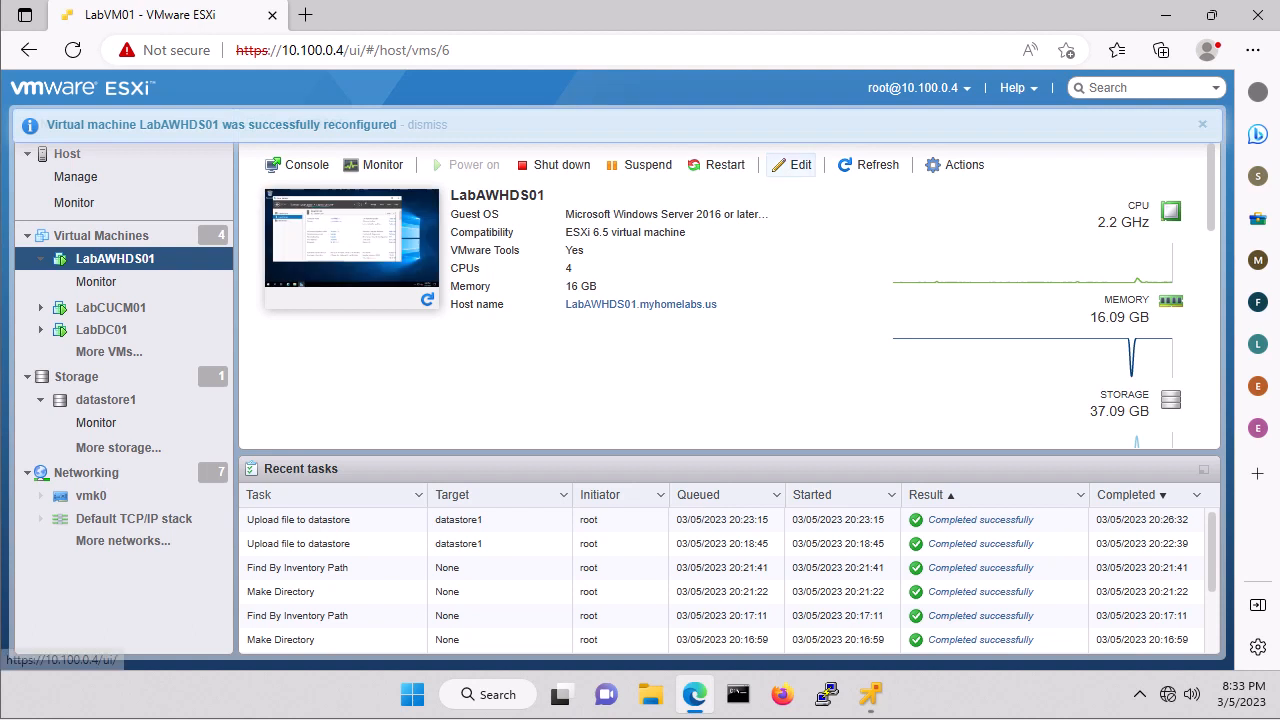
Back CD/DVD Drive 1 with datastore ISO isos/SQLServer2019-x64.iso and tick Connect.
{"action": "left_click", "coordinate": [792, 164]}
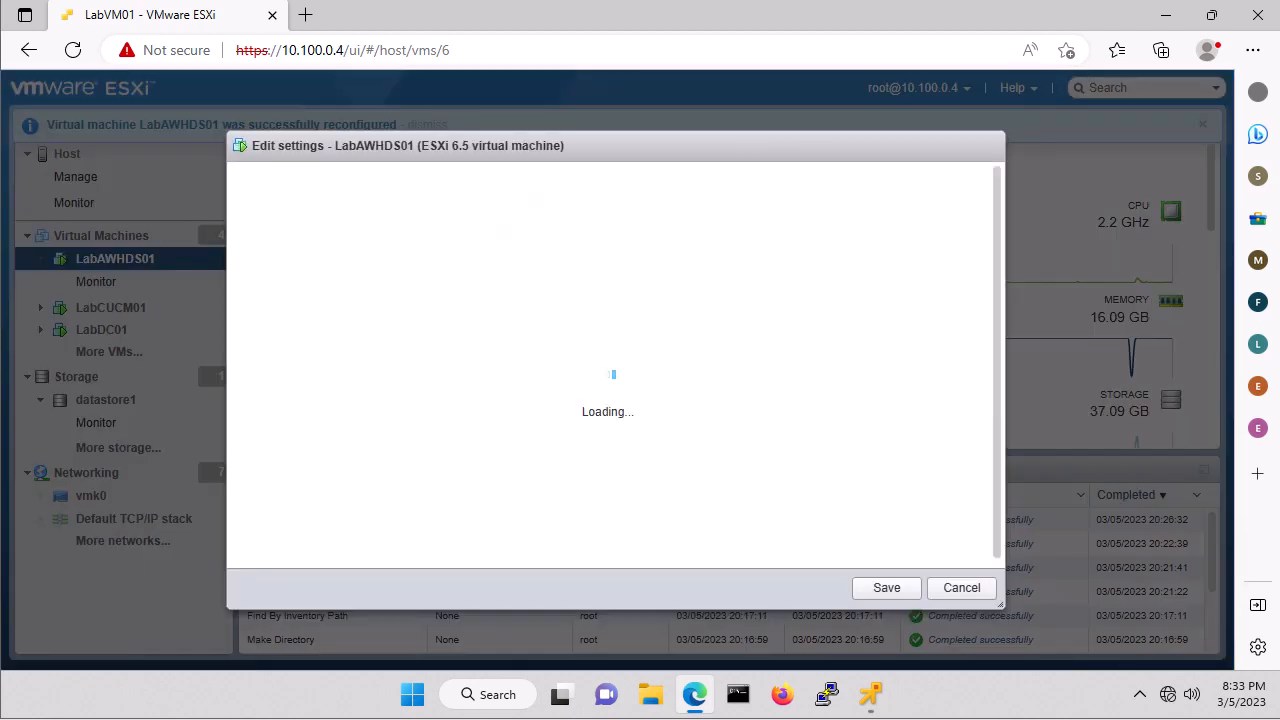
{"action": "left_click", "coordinate": [620, 460]}
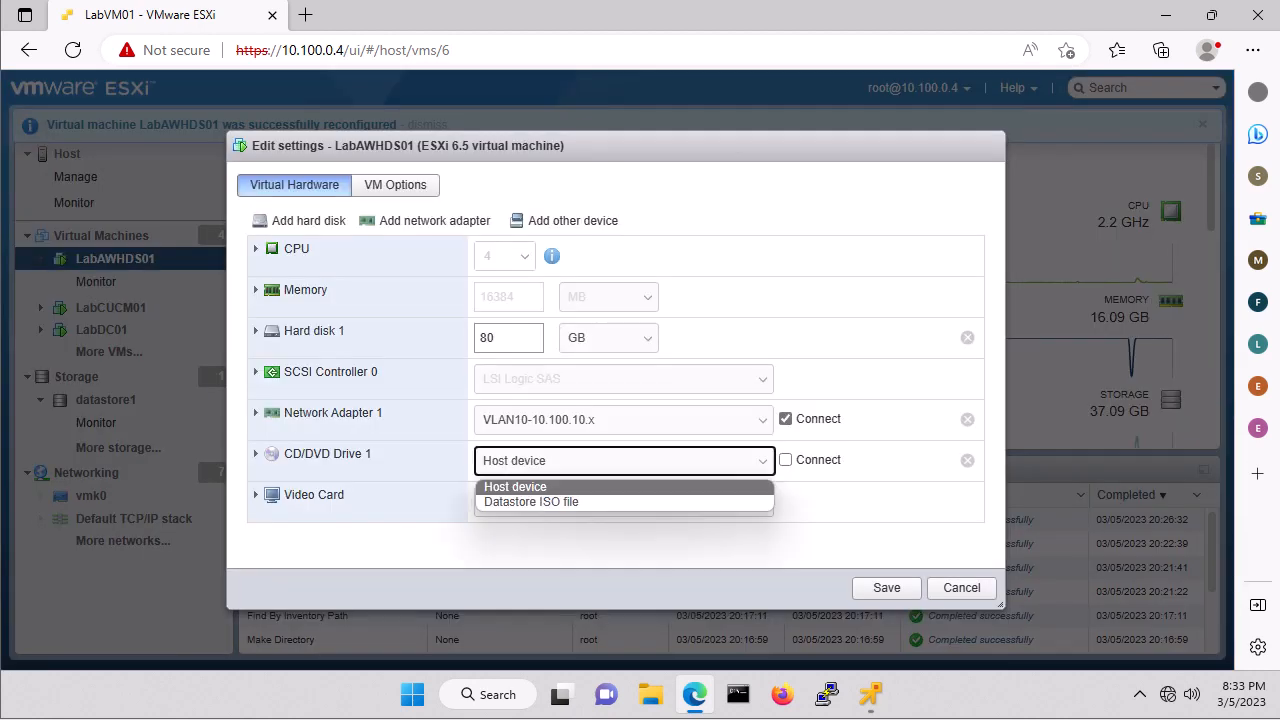
{"action": "left_click", "coordinate": [531, 501]}
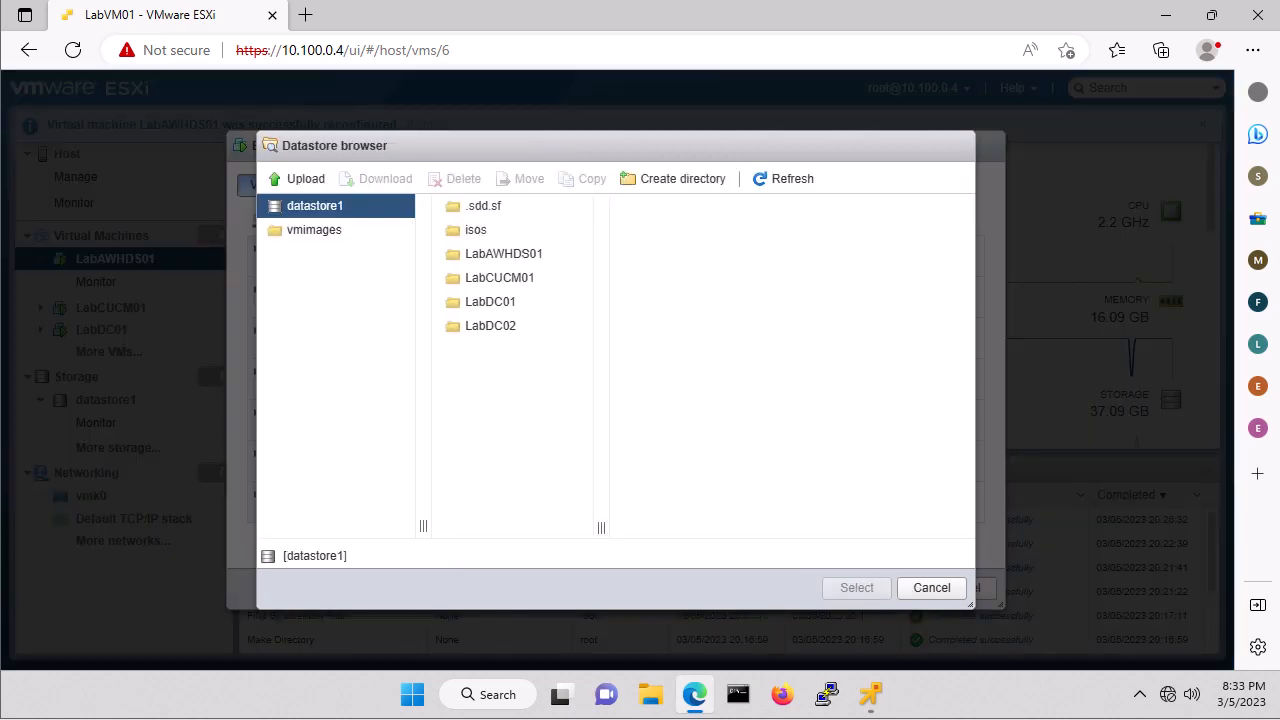
{"action": "left_click", "coordinate": [476, 230]}
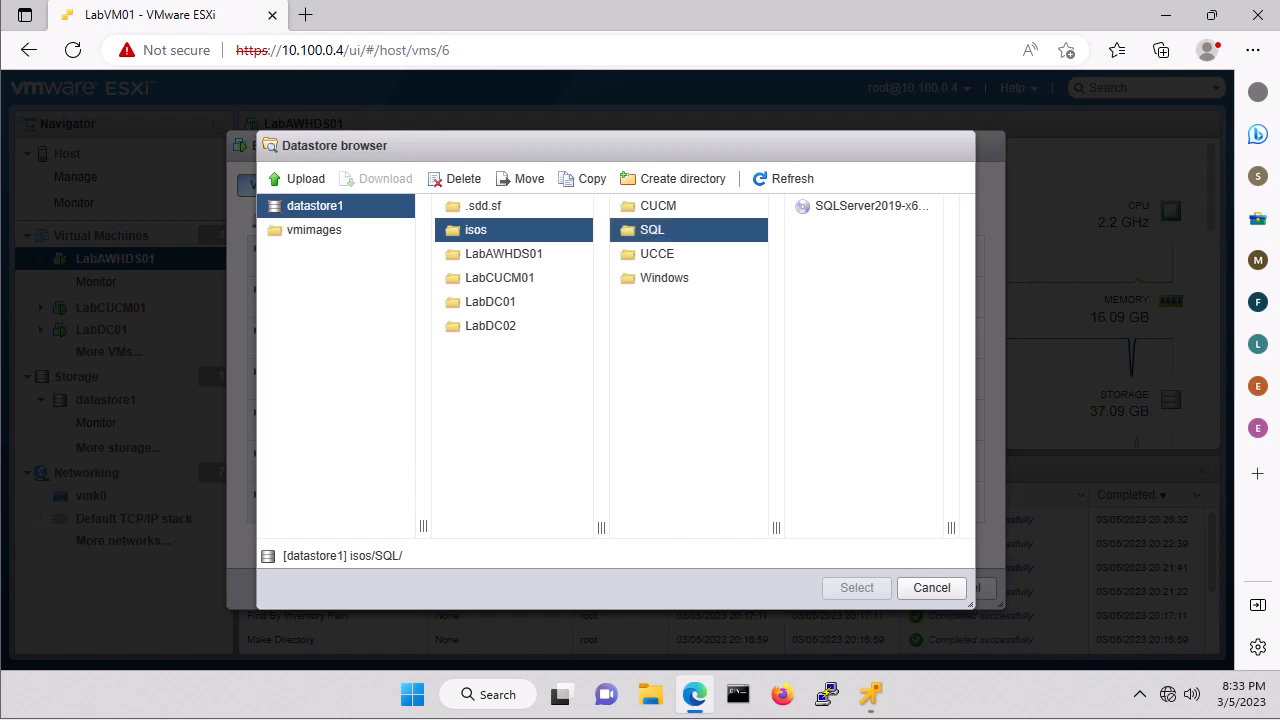
{"action": "left_click", "coordinate": [864, 206]}
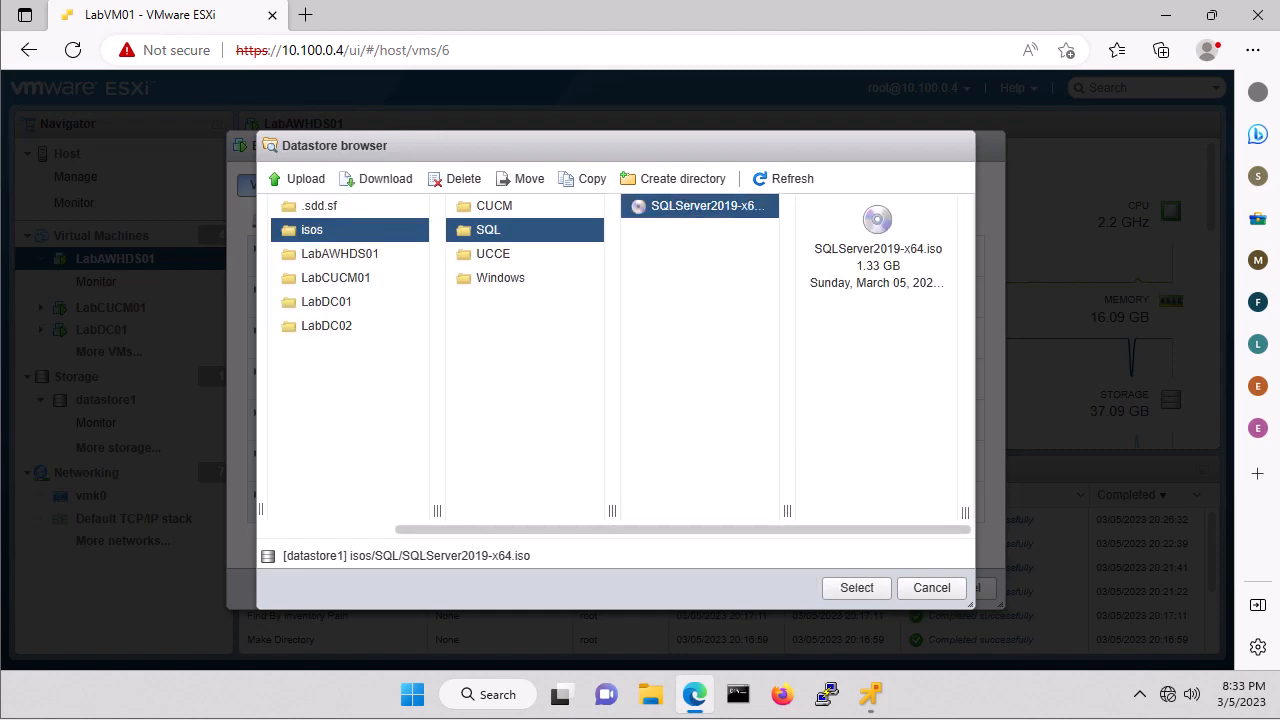
{"action": "left_click", "coordinate": [857, 588]}
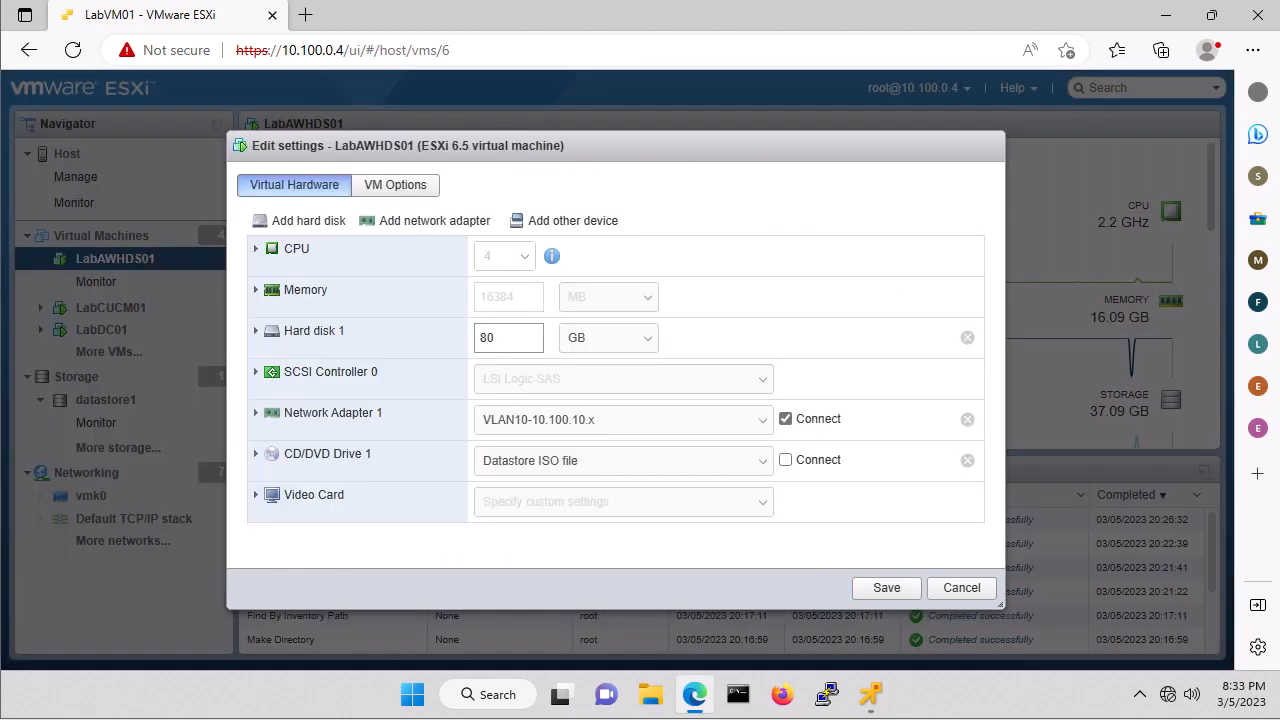
{"action": "left_click", "coordinate": [785, 460]}
Save the drive settings and run SETUP.EXE from the disc's AutoPlay prompt.
{"action": "left_click", "coordinate": [886, 588]}
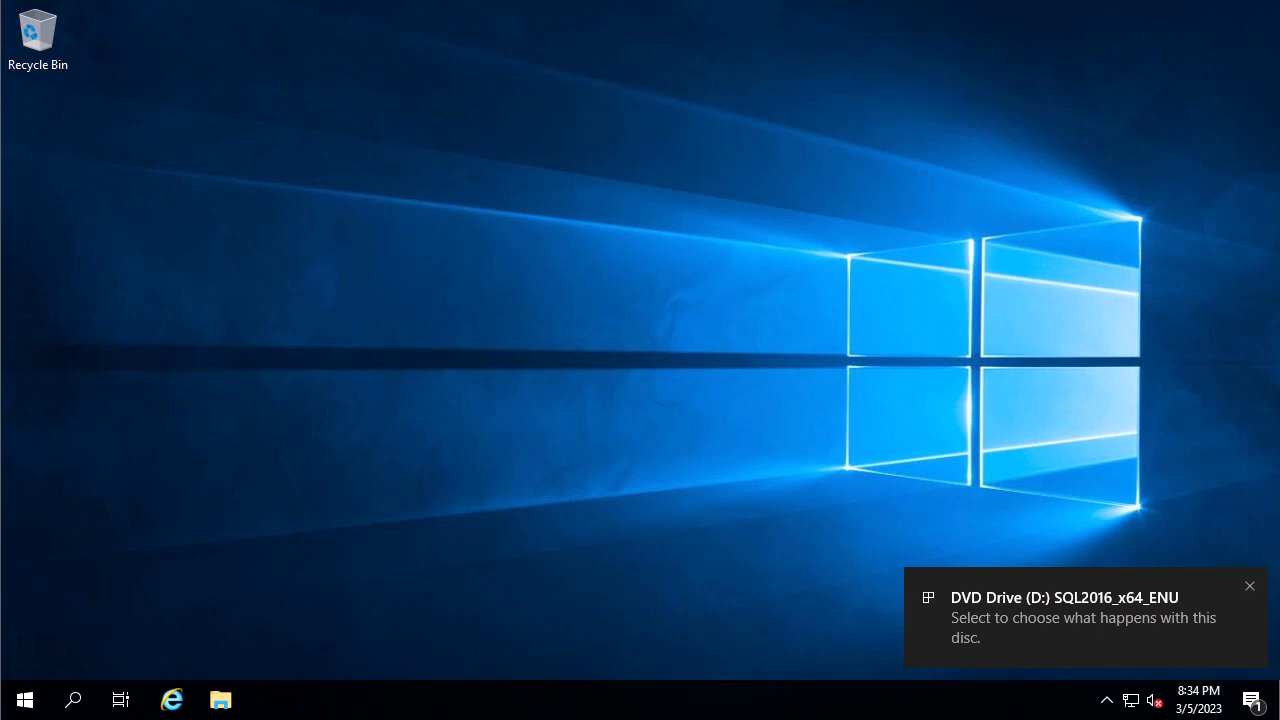
{"action": "left_click", "coordinate": [1060, 617]}
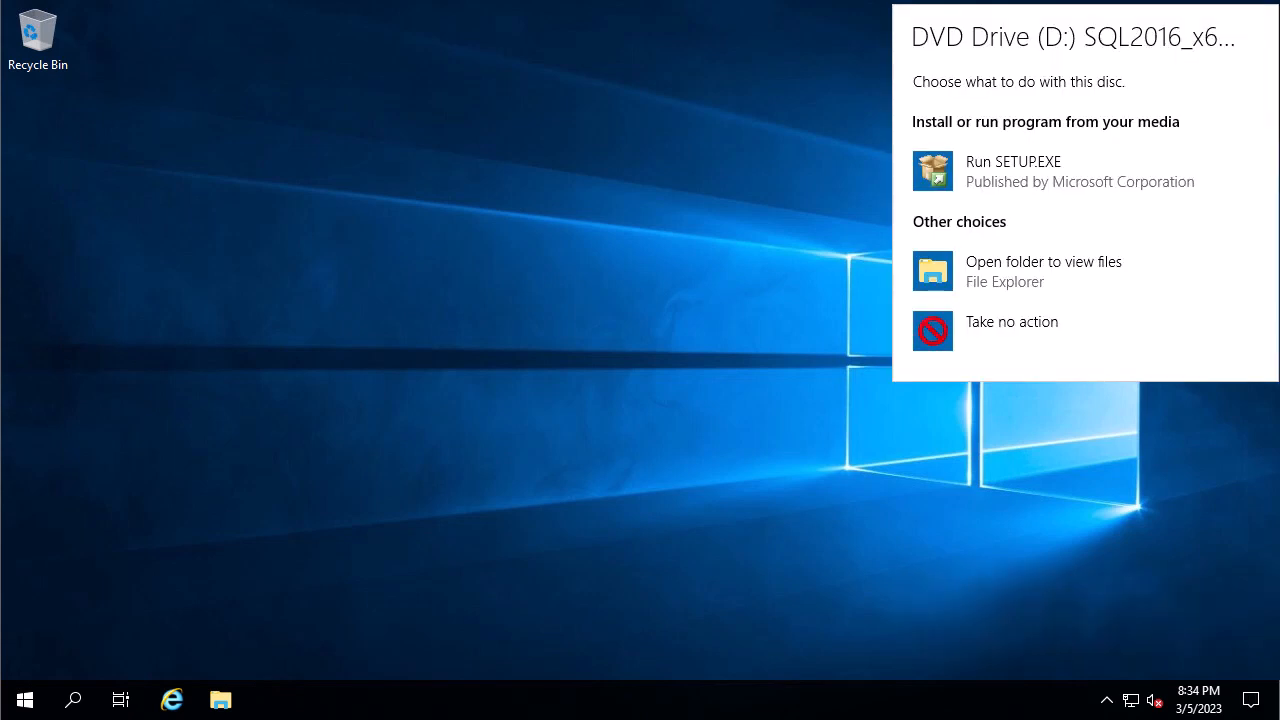
{"action": "left_click", "coordinate": [1013, 171]}
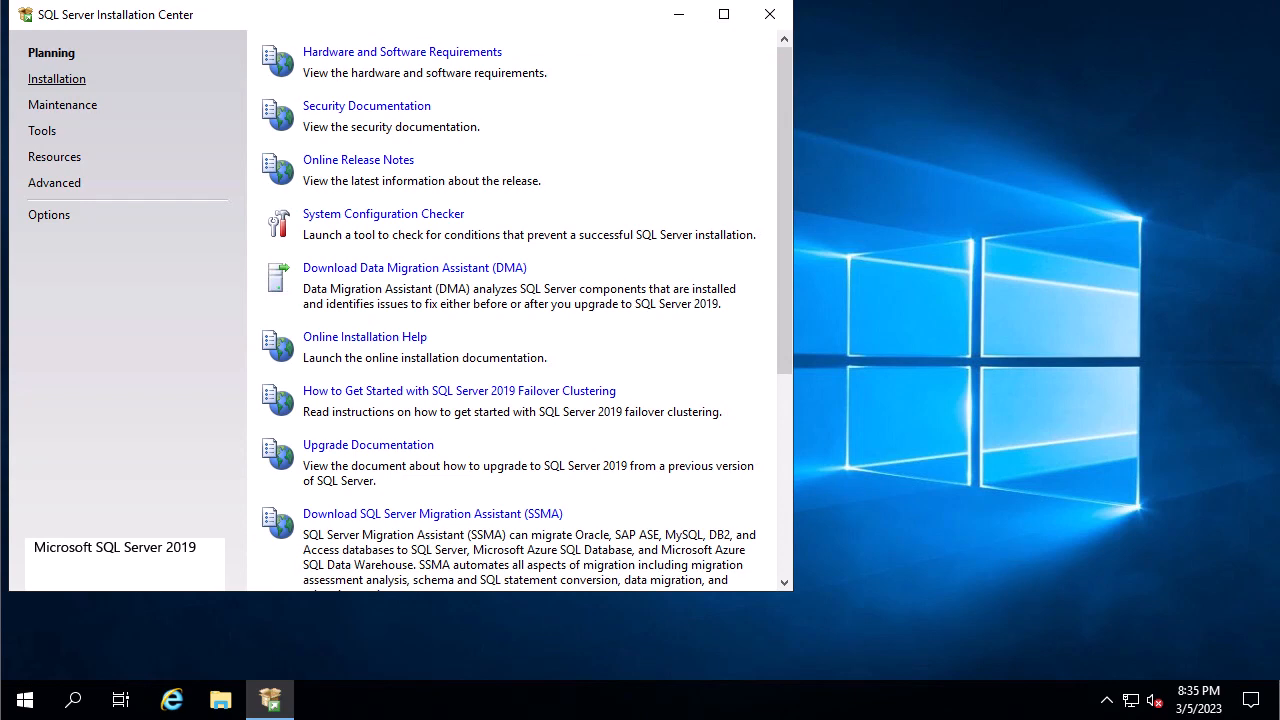
Start a New SQL Server stand-alone installation and accept the product key.
{"action": "left_click", "coordinate": [56, 78]}
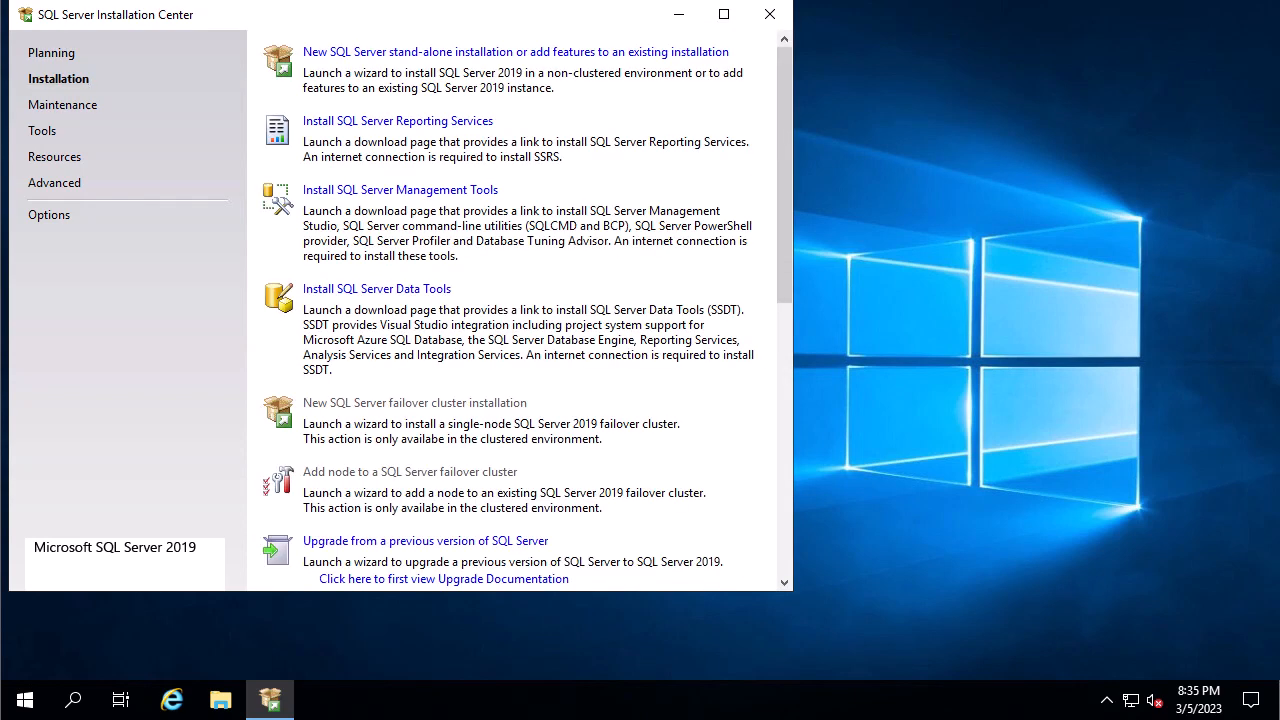
{"action": "left_click", "coordinate": [515, 52]}
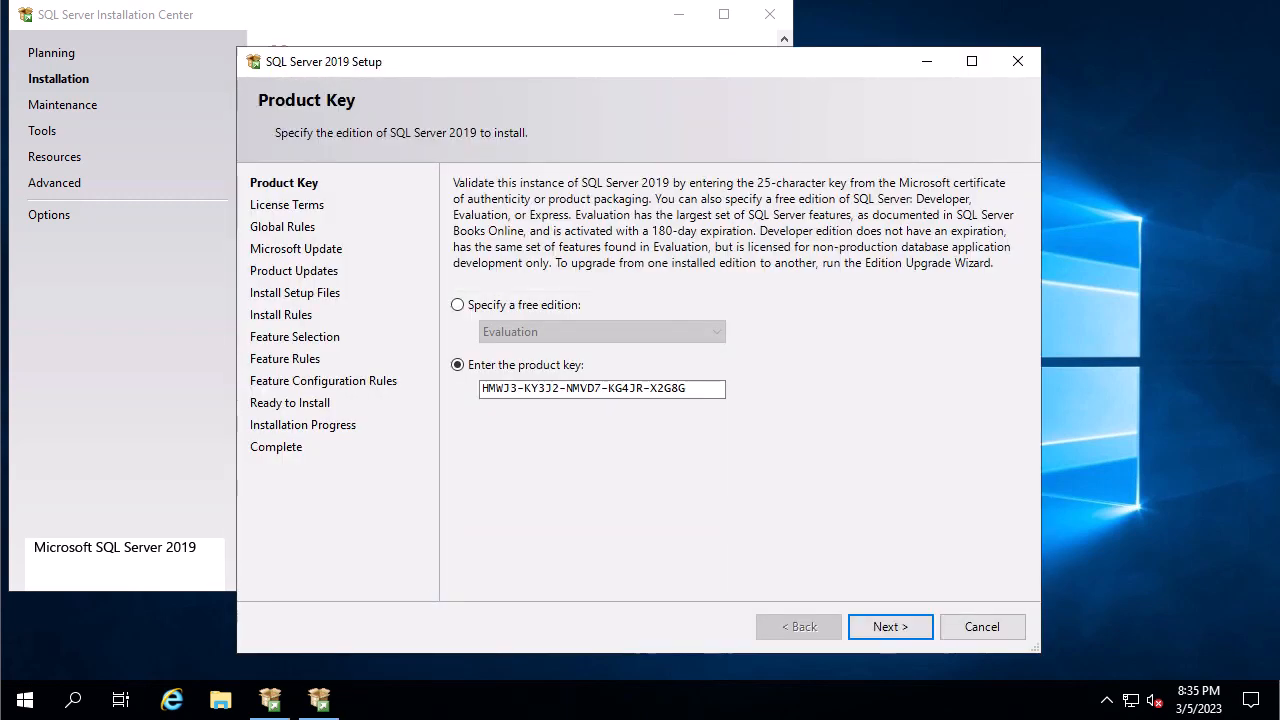
{"action": "left_click", "coordinate": [891, 627]}
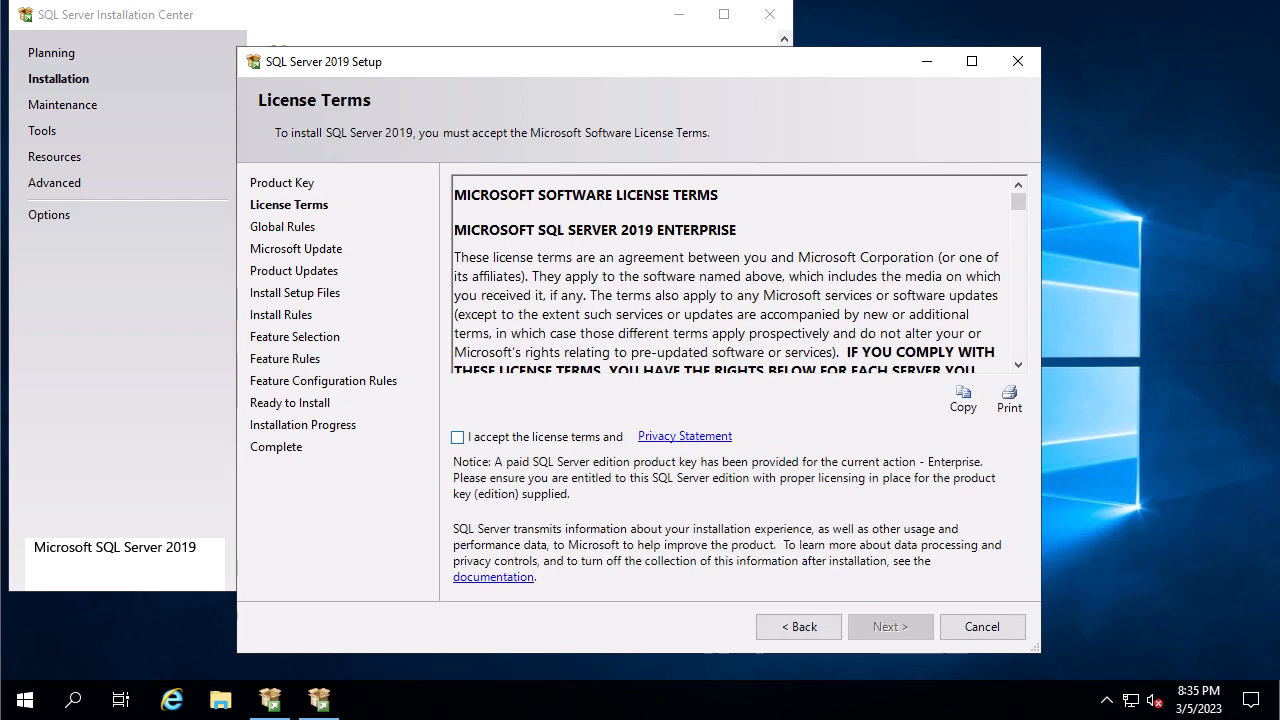
Accept the license terms, keep Microsoft Update checking on, and pass Install Rules.
{"action": "left_click", "coordinate": [457, 437]}
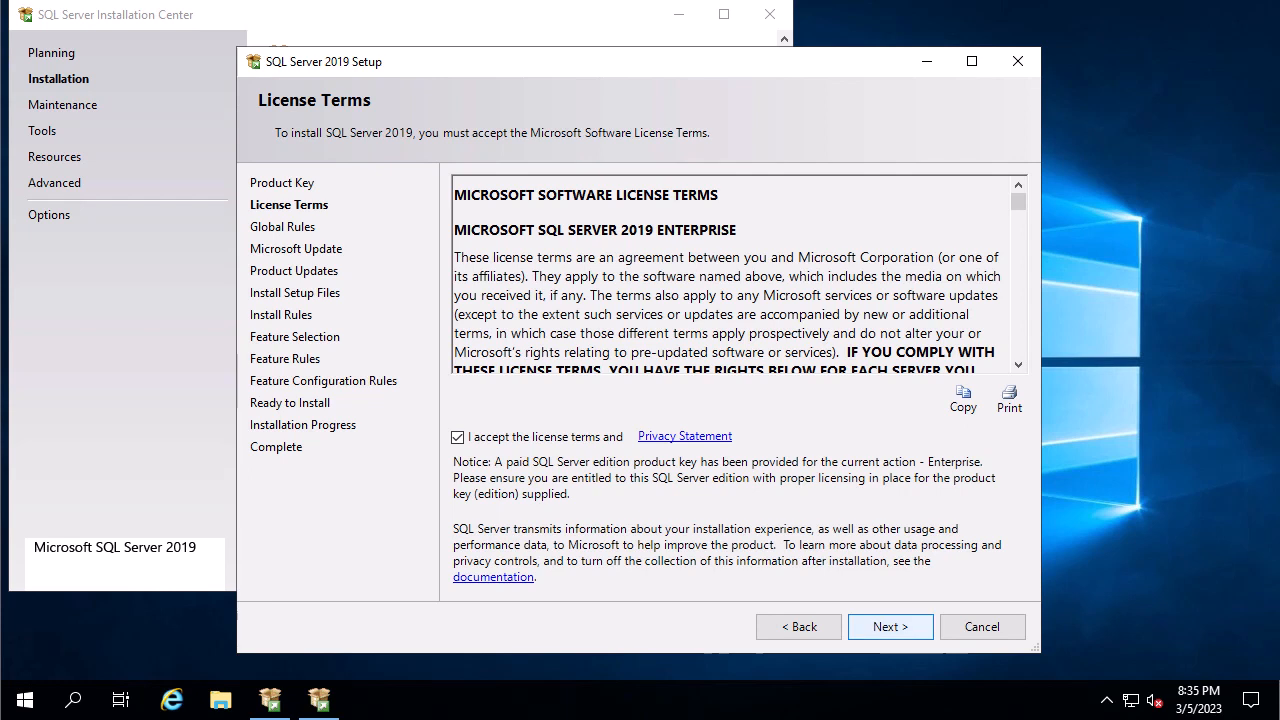
{"action": "left_click", "coordinate": [890, 626]}
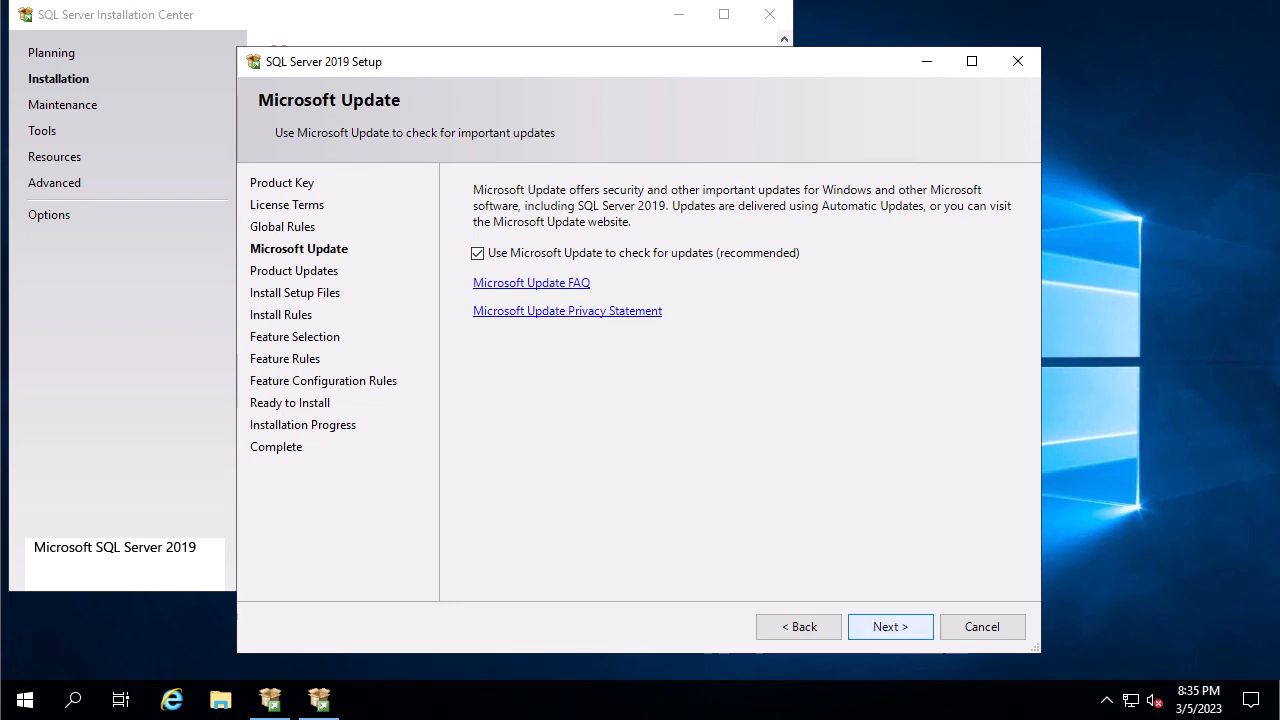
{"action": "left_click", "coordinate": [890, 626]}
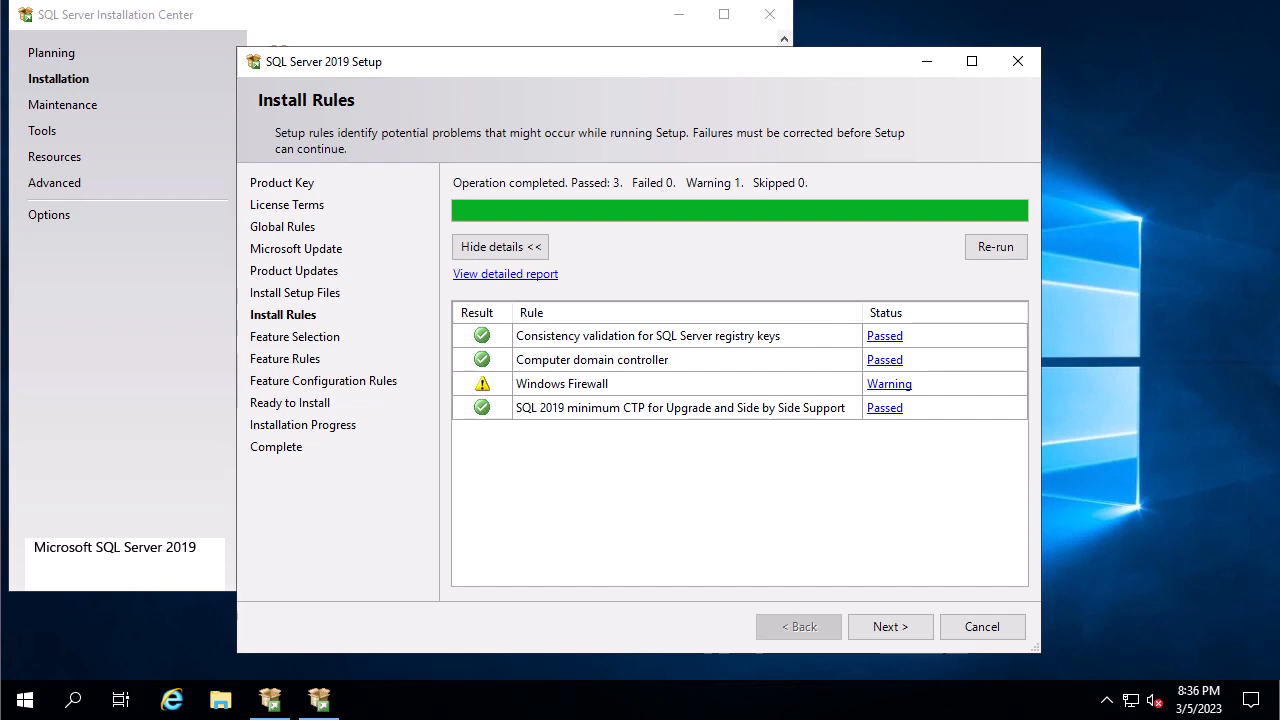
{"action": "left_click", "coordinate": [890, 627]}
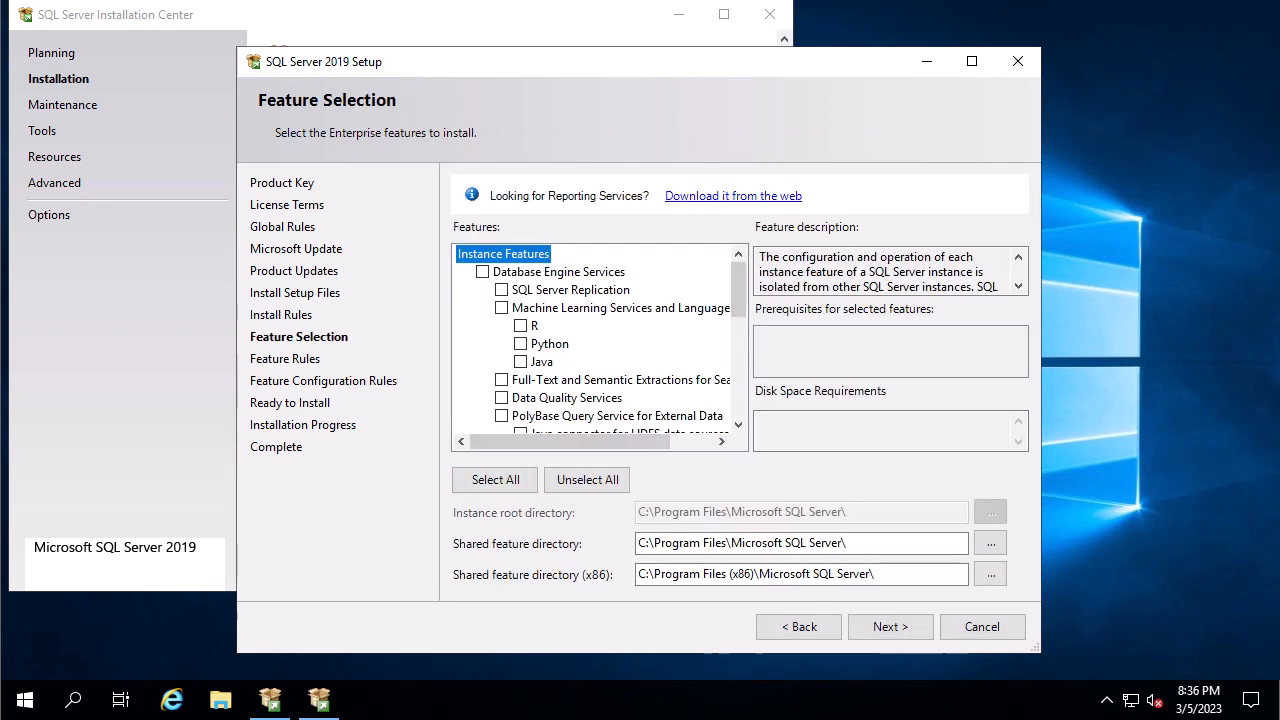
Tick Database Engine Services and Client Tools Connectivity, then continue to Instance Configuration.
{"action": "left_click", "coordinate": [483, 272]}
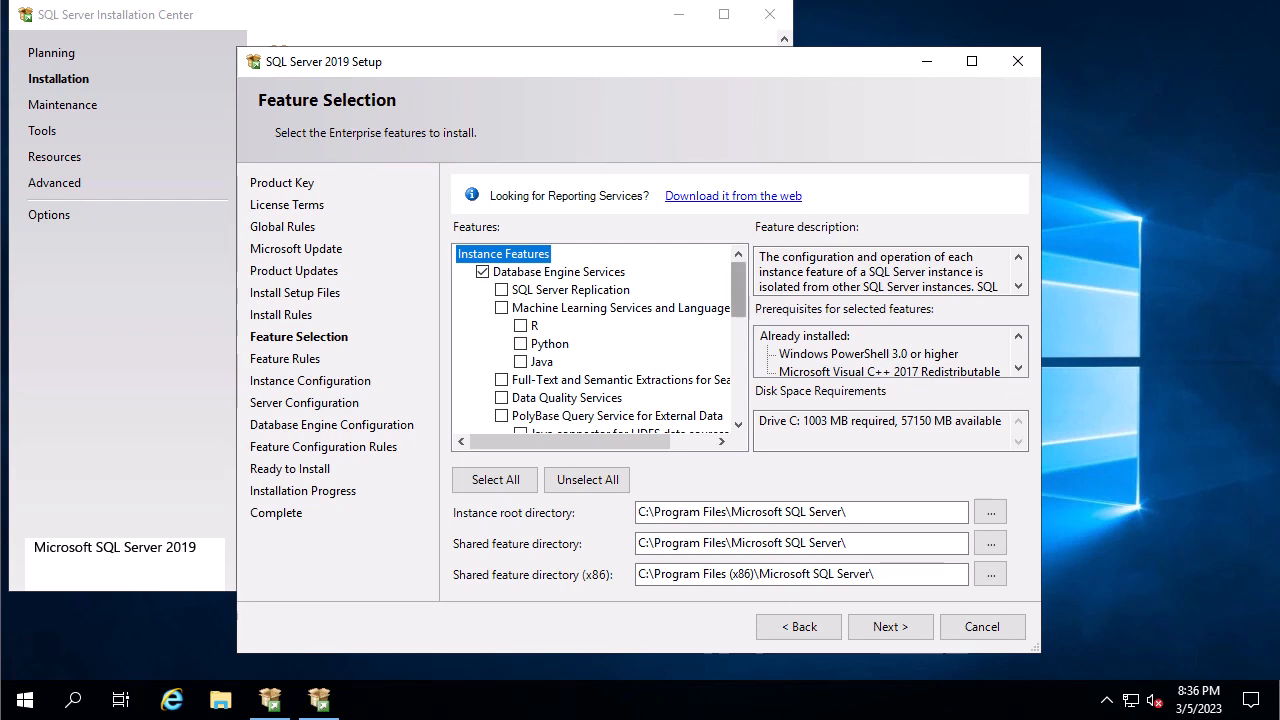
{"action": "scroll", "coordinate": [600, 338], "scroll_direction": "down", "scroll_amount": 1}
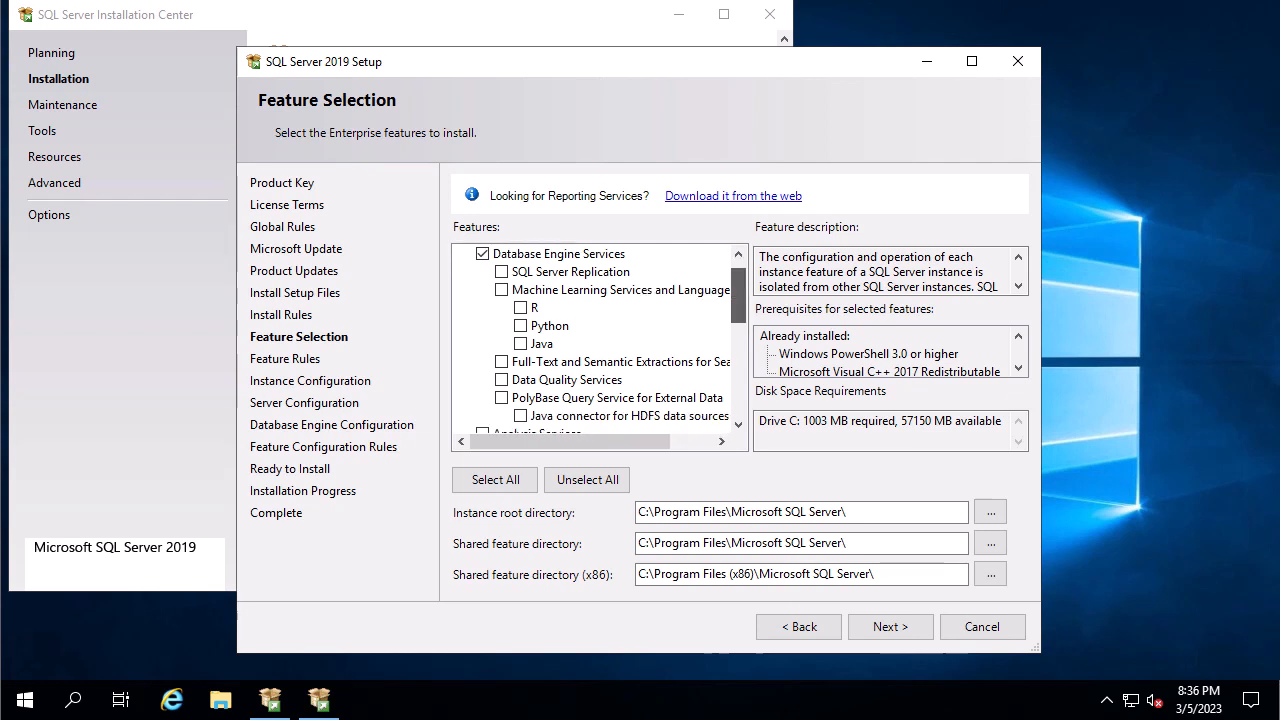
{"action": "scroll", "coordinate": [600, 340], "scroll_direction": "down", "scroll_amount": 4}
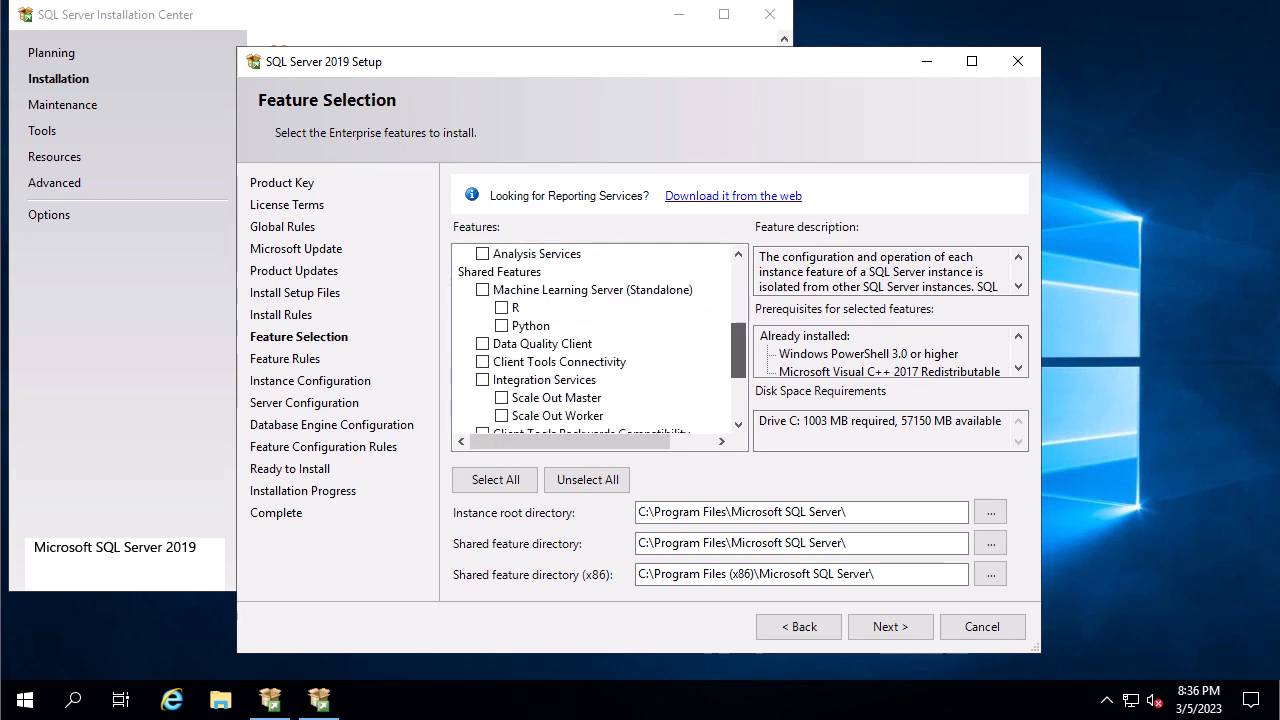
{"action": "scroll", "coordinate": [600, 340], "scroll_direction": "down", "scroll_amount": 1}
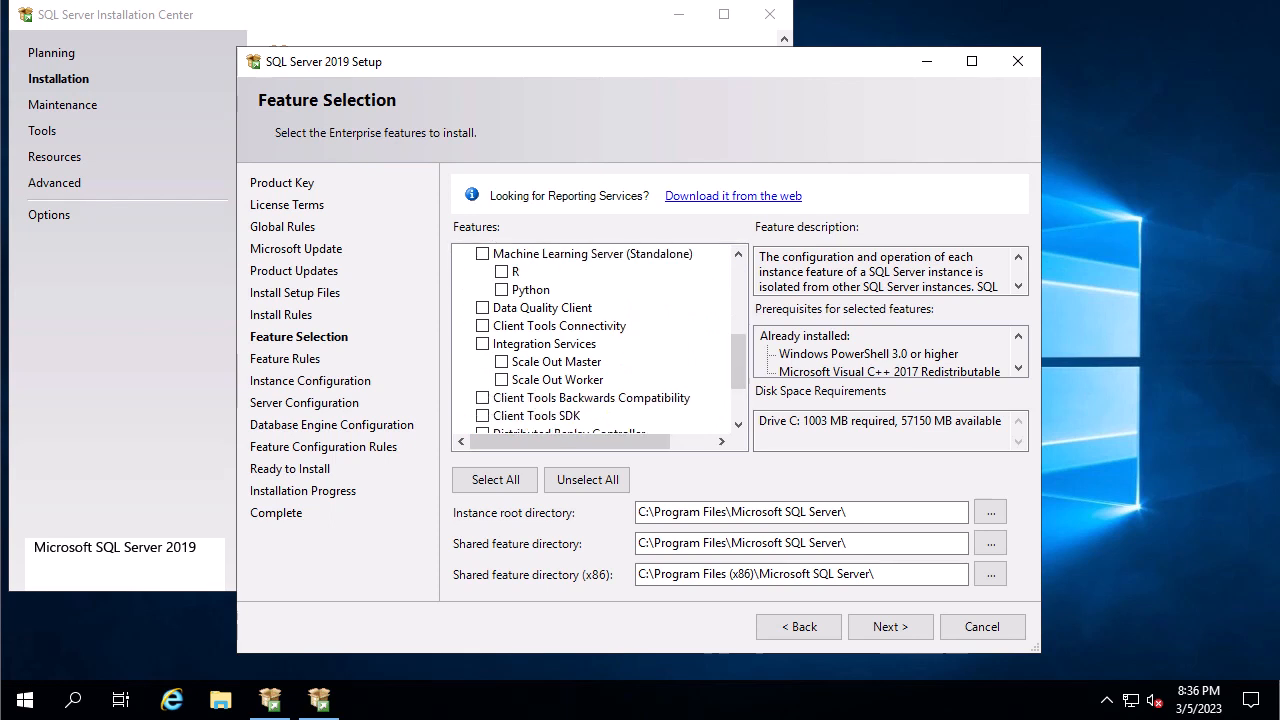
{"action": "left_click", "coordinate": [483, 326]}
{"action": "scroll", "coordinate": [600, 340], "scroll_direction": "down", "scroll_amount": 1}
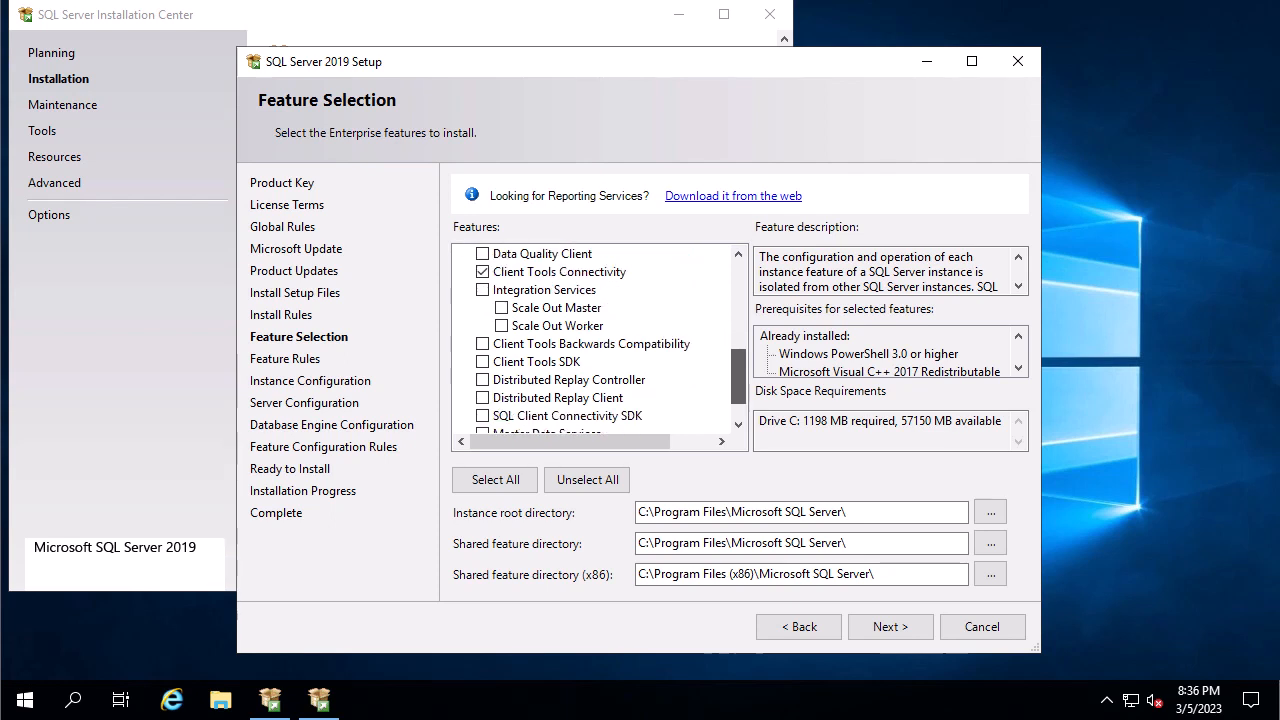
{"action": "scroll", "coordinate": [600, 340], "scroll_direction": "down", "scroll_amount": 1}
{"action": "scroll", "coordinate": [600, 340], "scroll_direction": "down", "scroll_amount": 1}
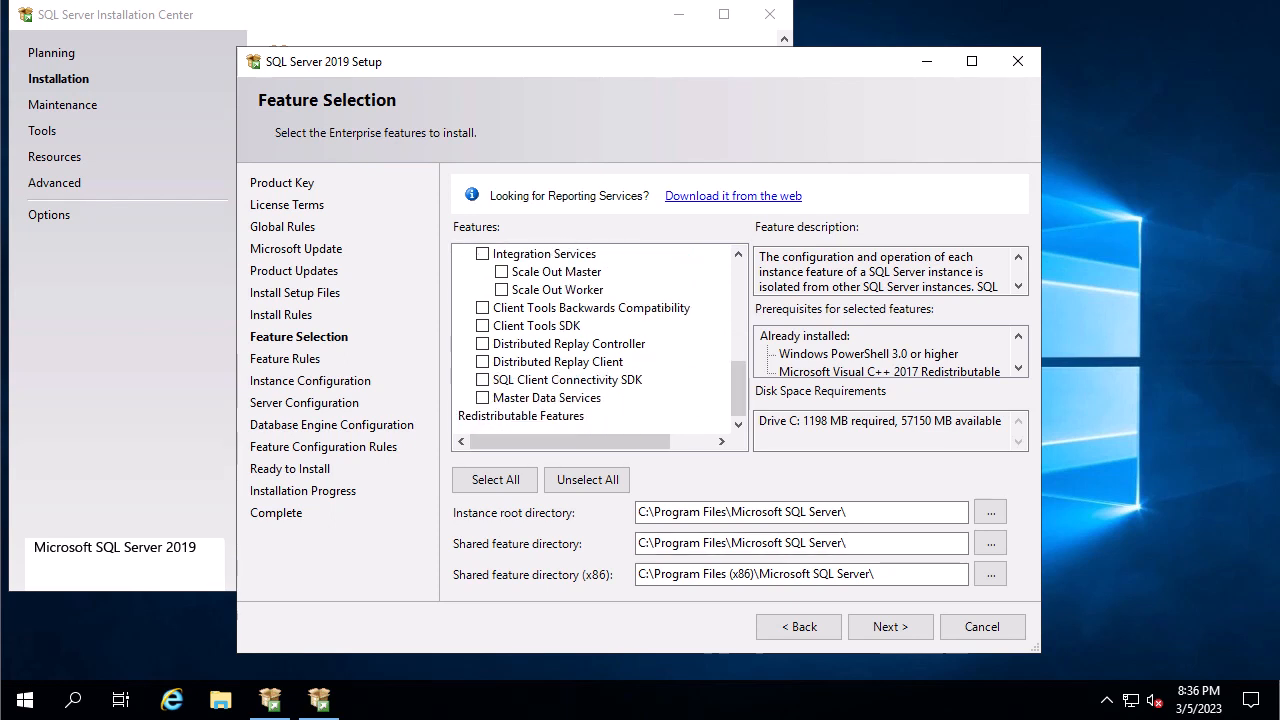
{"action": "left_click", "coordinate": [890, 626]}
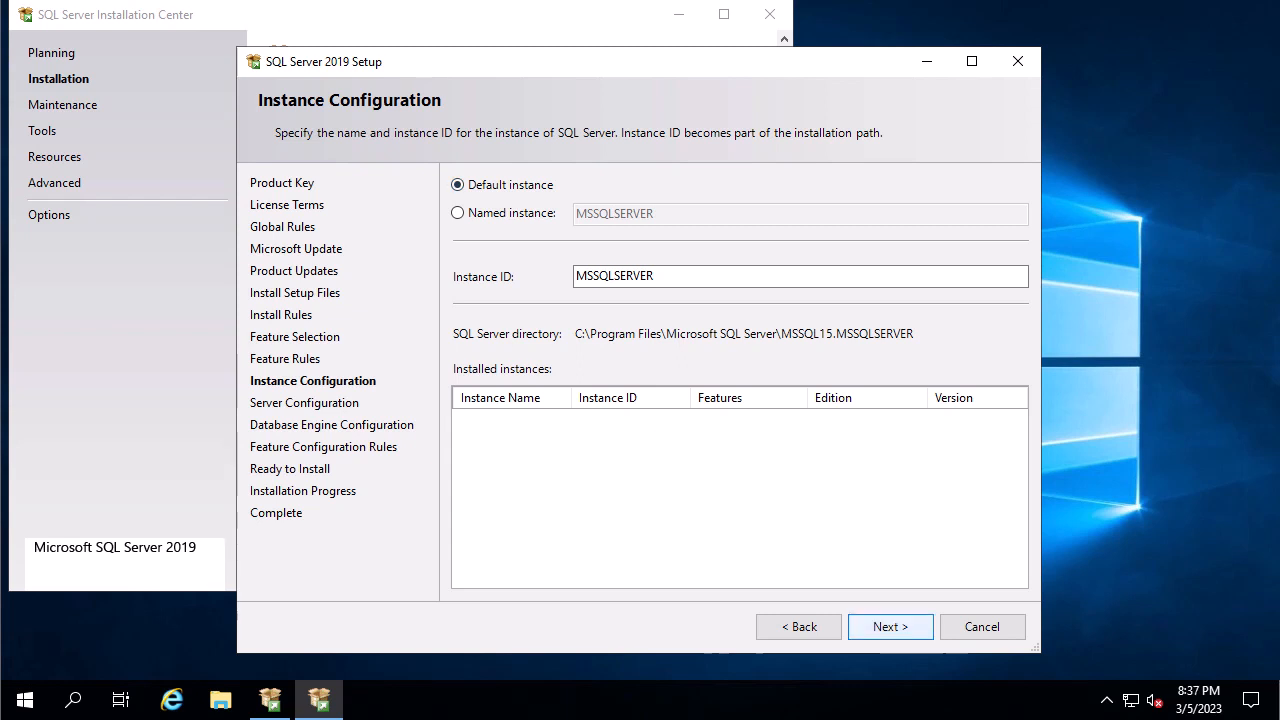
Keep the MSSQLSERVER instance and customize the Database Engine collation to Latin1_General with binary sort (Latin1_General_BIN).
{"action": "key", "text": "Return"}
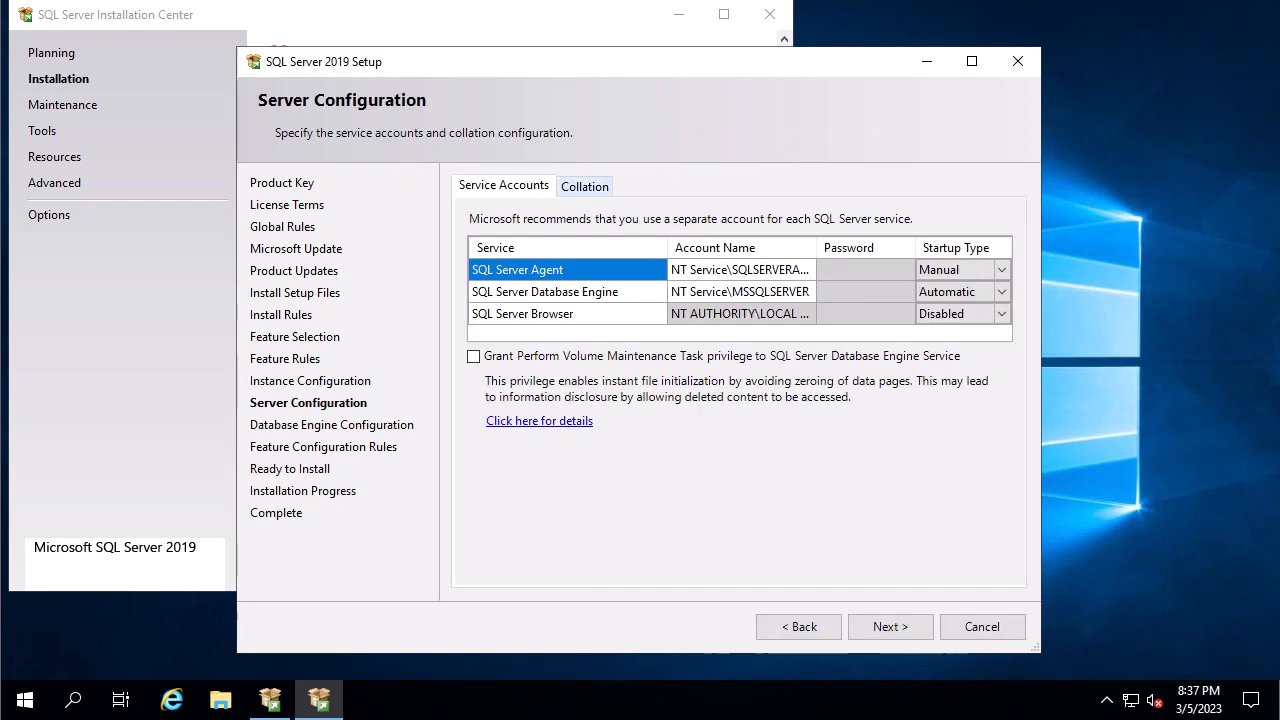
{"action": "left_click", "coordinate": [584, 186]}
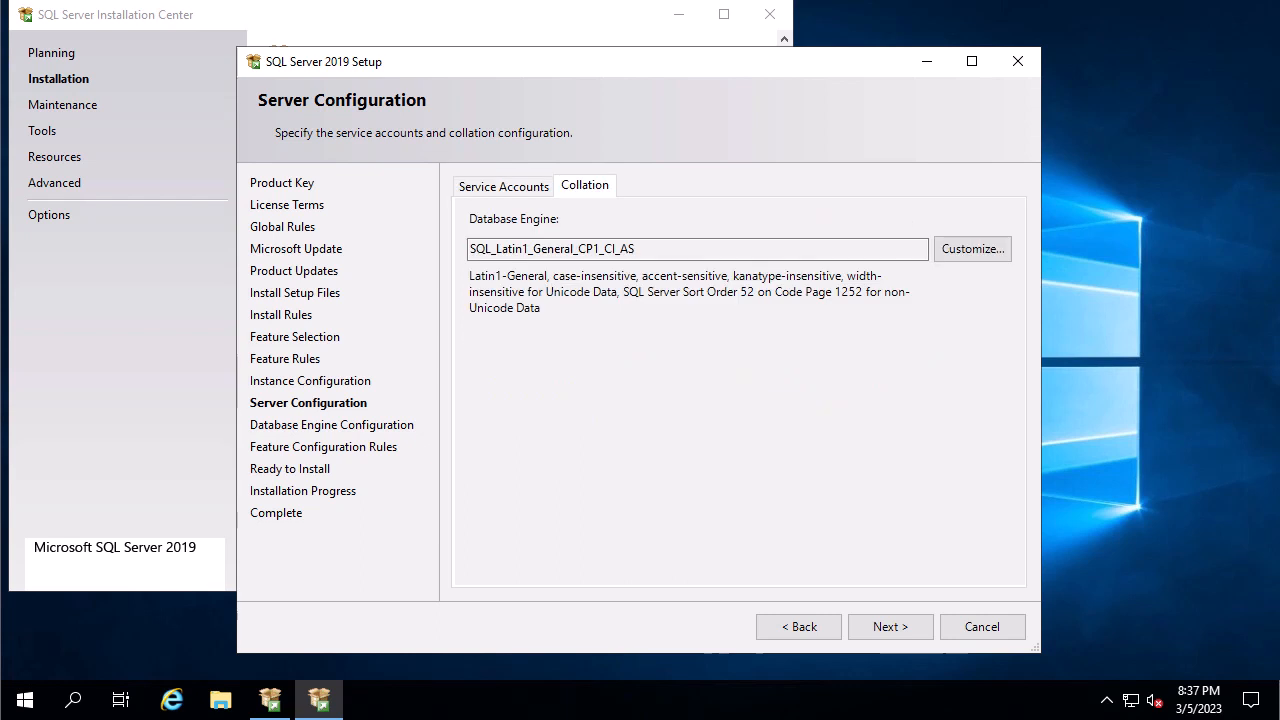
{"action": "left_click", "coordinate": [972, 249]}
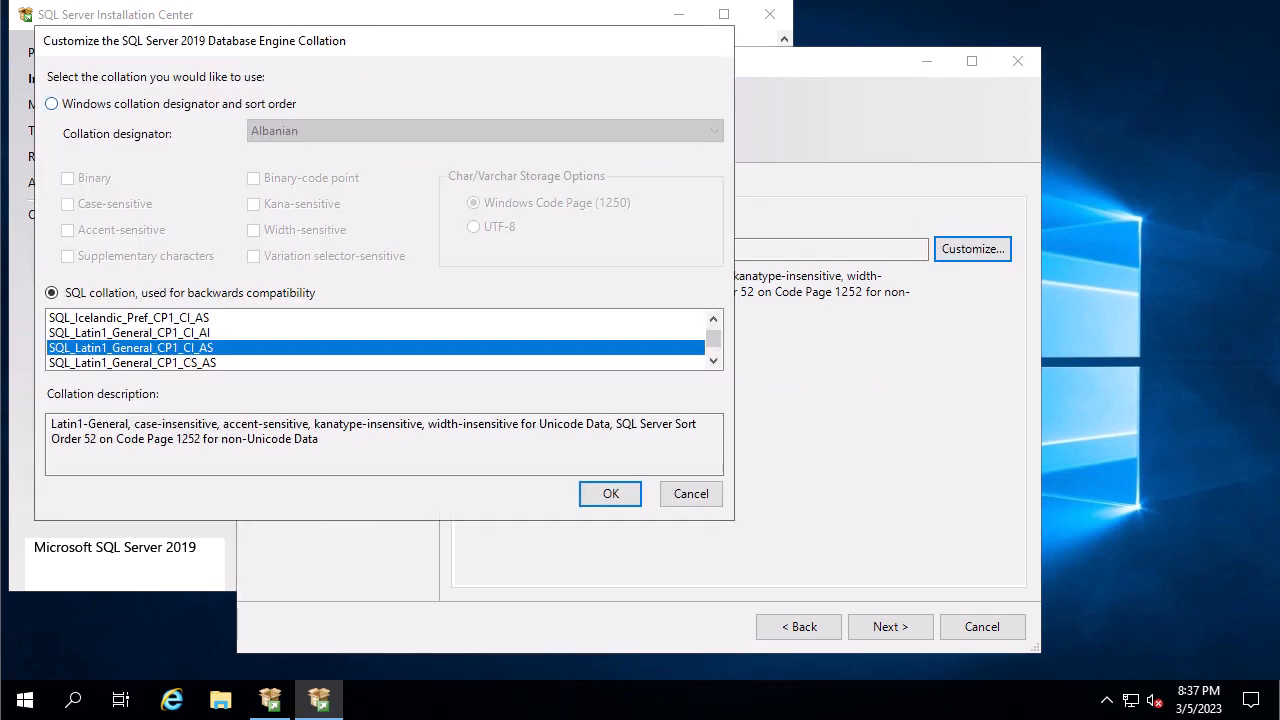
{"action": "left_click", "coordinate": [51, 103]}
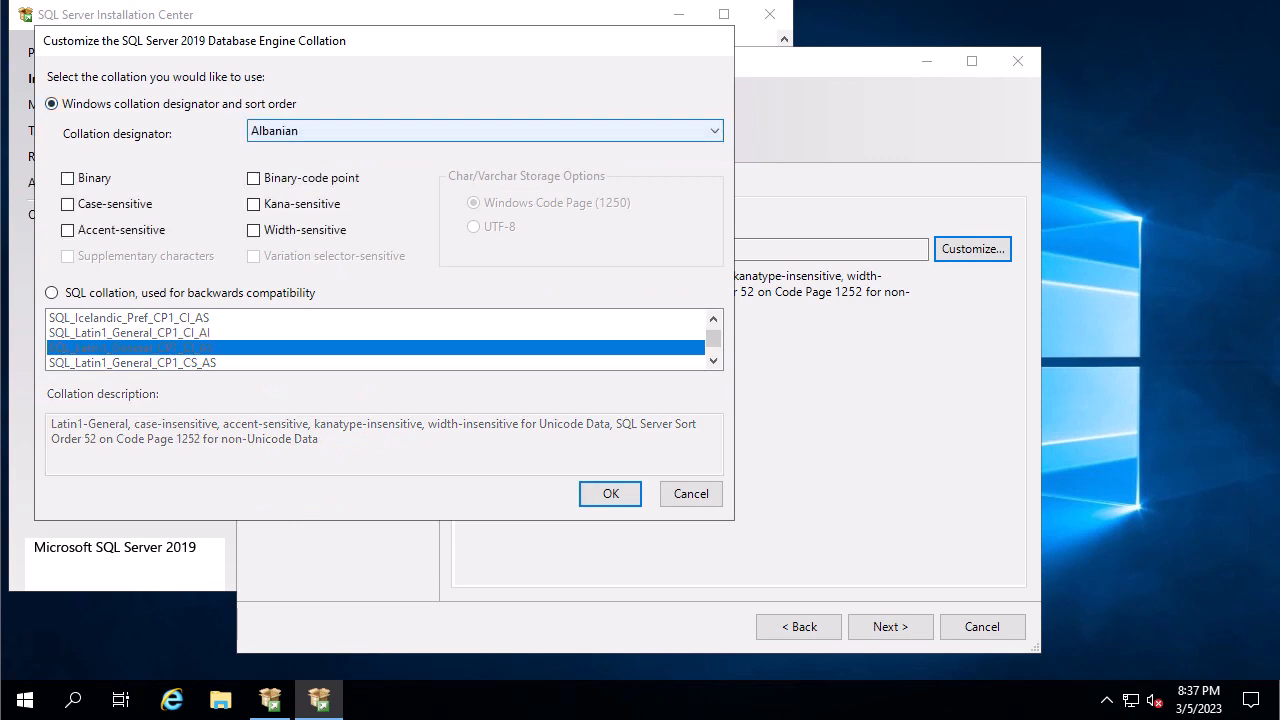
{"action": "left_click", "coordinate": [485, 131]}
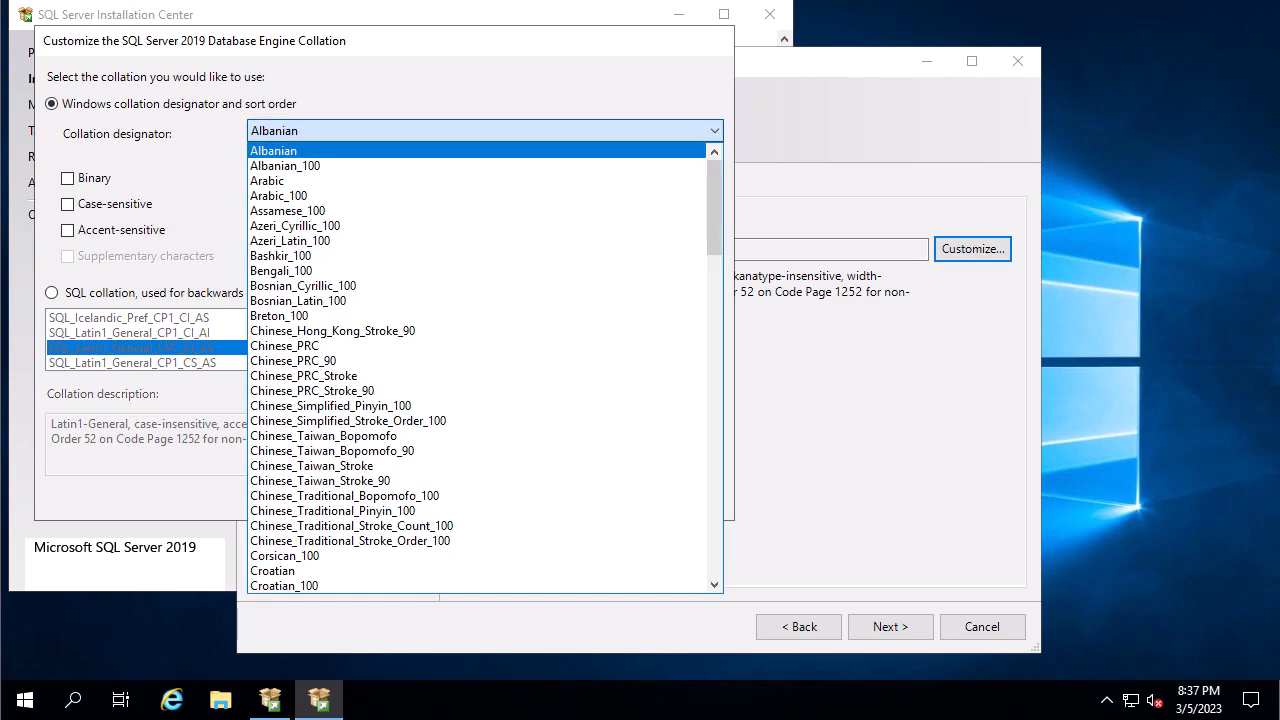
{"action": "scroll", "coordinate": [485, 256], "scroll_direction": "down", "scroll_amount": 11}
{"action": "scroll", "coordinate": [485, 368], "scroll_direction": "down", "scroll_amount": 13}
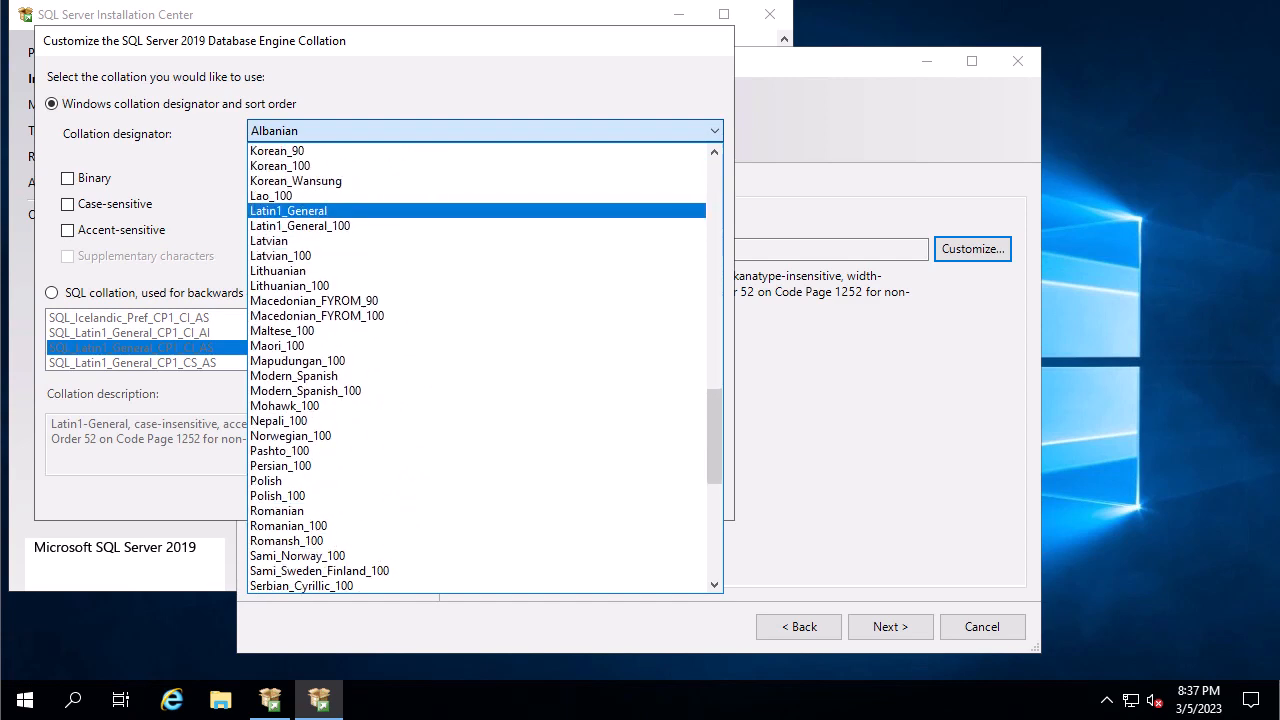
{"action": "left_click", "coordinate": [288, 211]}
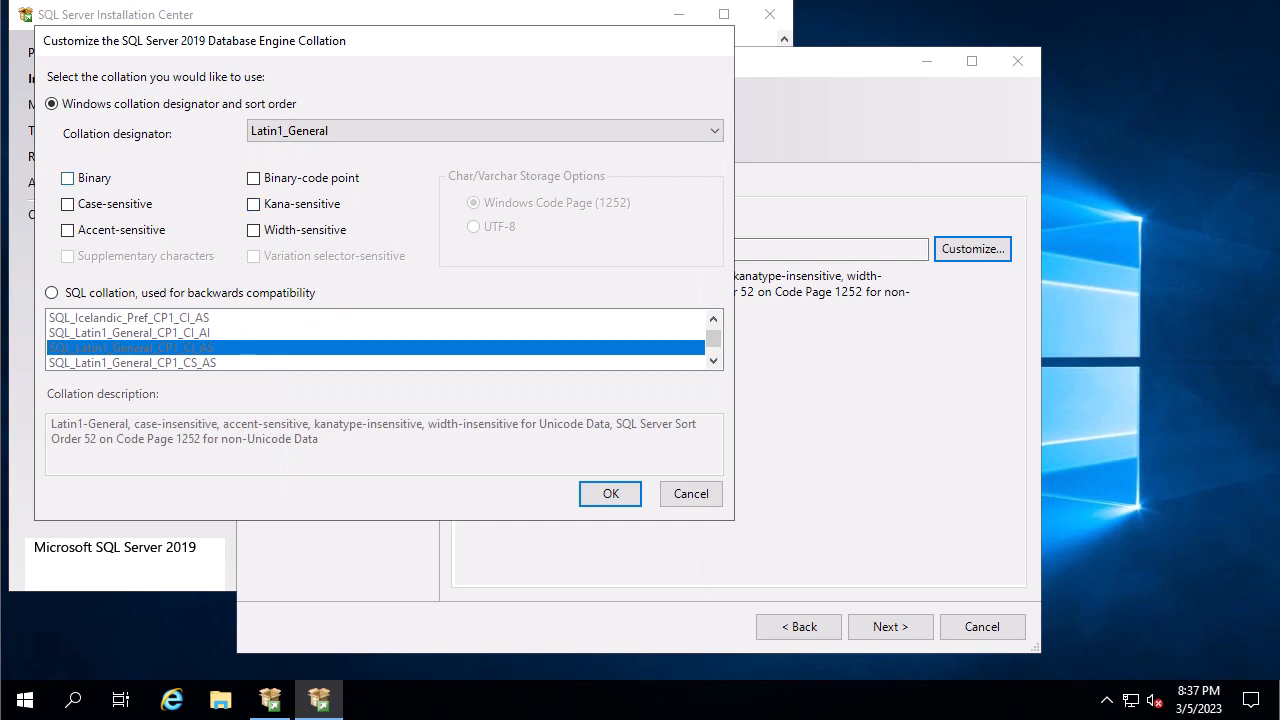
{"action": "left_click", "coordinate": [67, 178]}
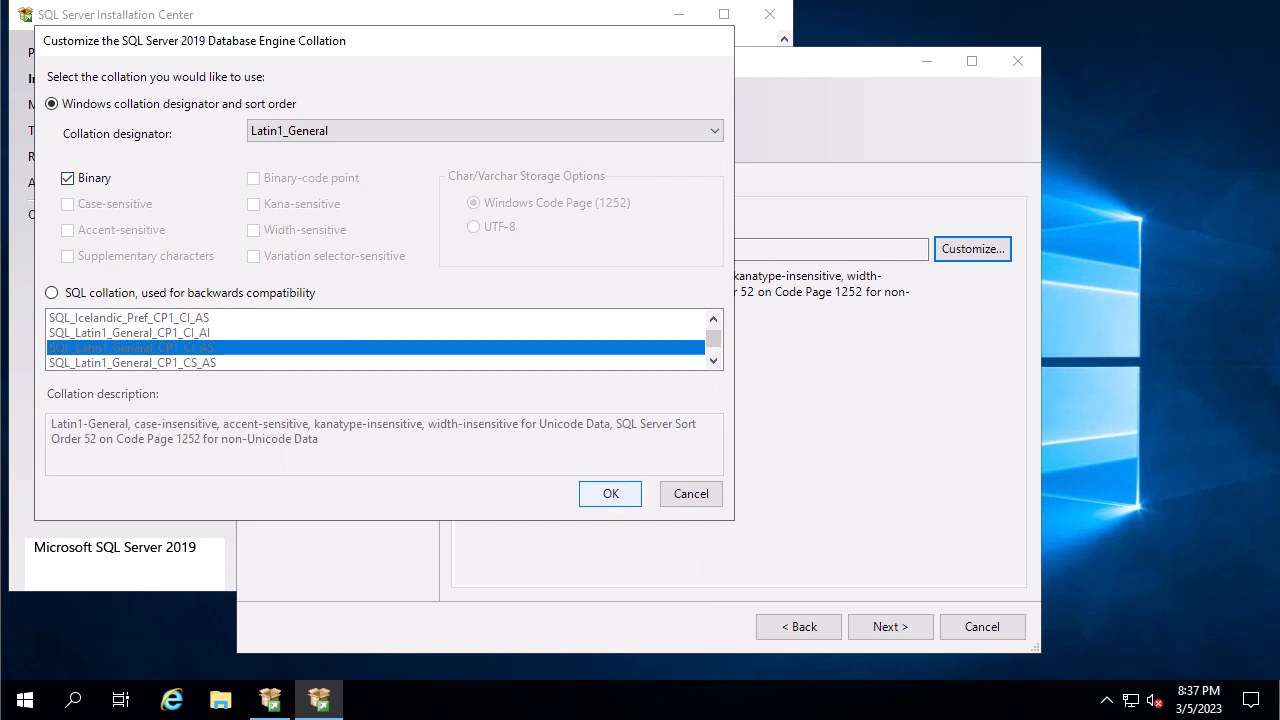
{"action": "left_click", "coordinate": [610, 493]}
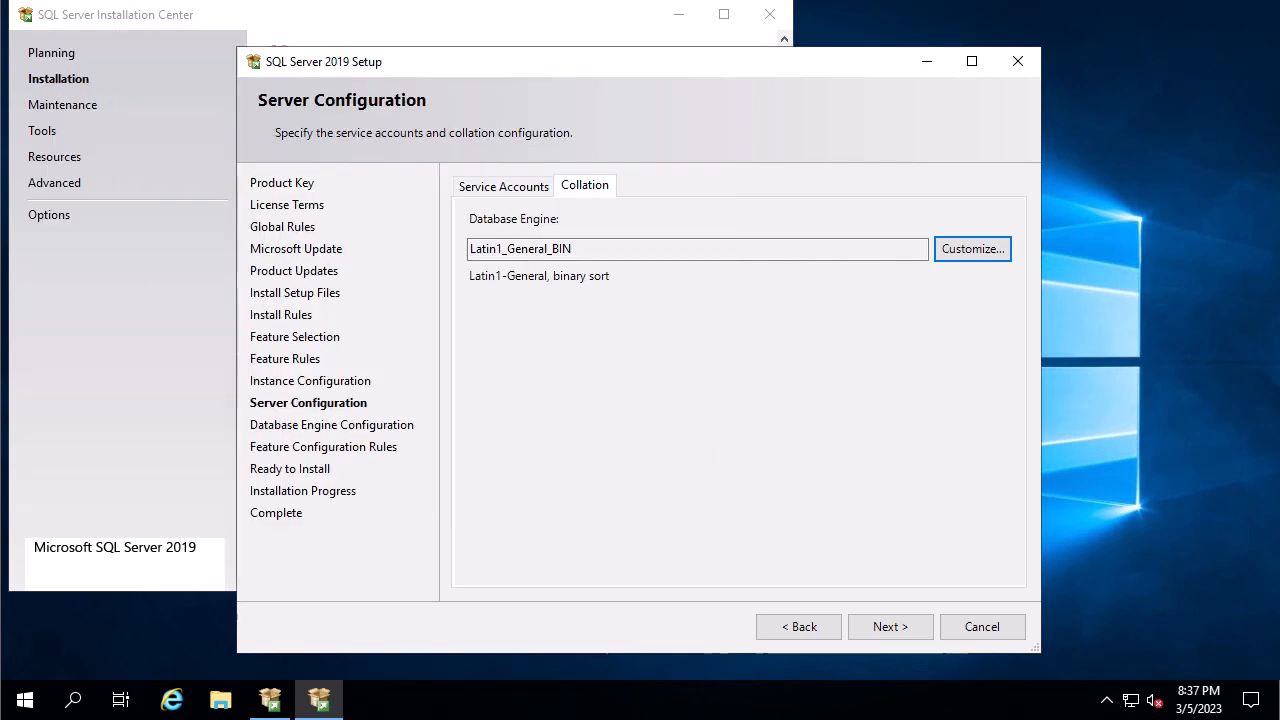
Set SQL Server Agent and SQL Server Browser startup types to Automatic, then proceed.
{"action": "left_click", "coordinate": [504, 187]}
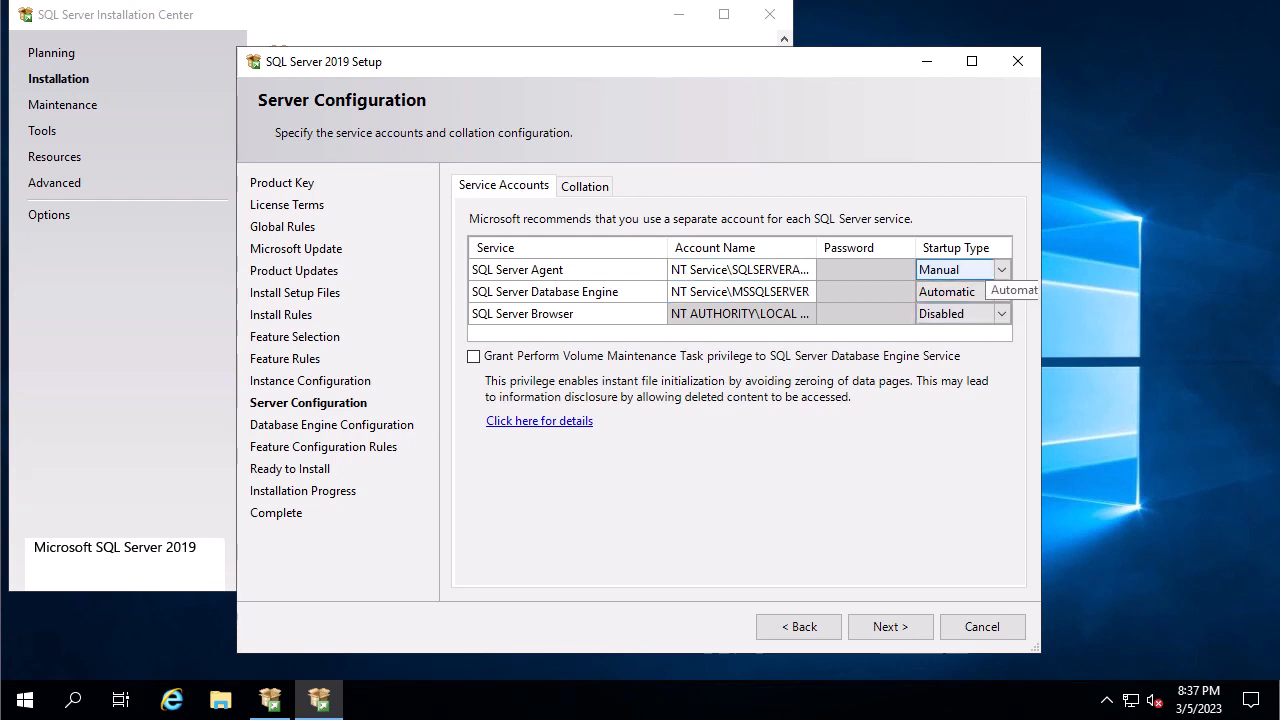
{"action": "left_click", "coordinate": [1001, 270]}
{"action": "left_click", "coordinate": [950, 290]}
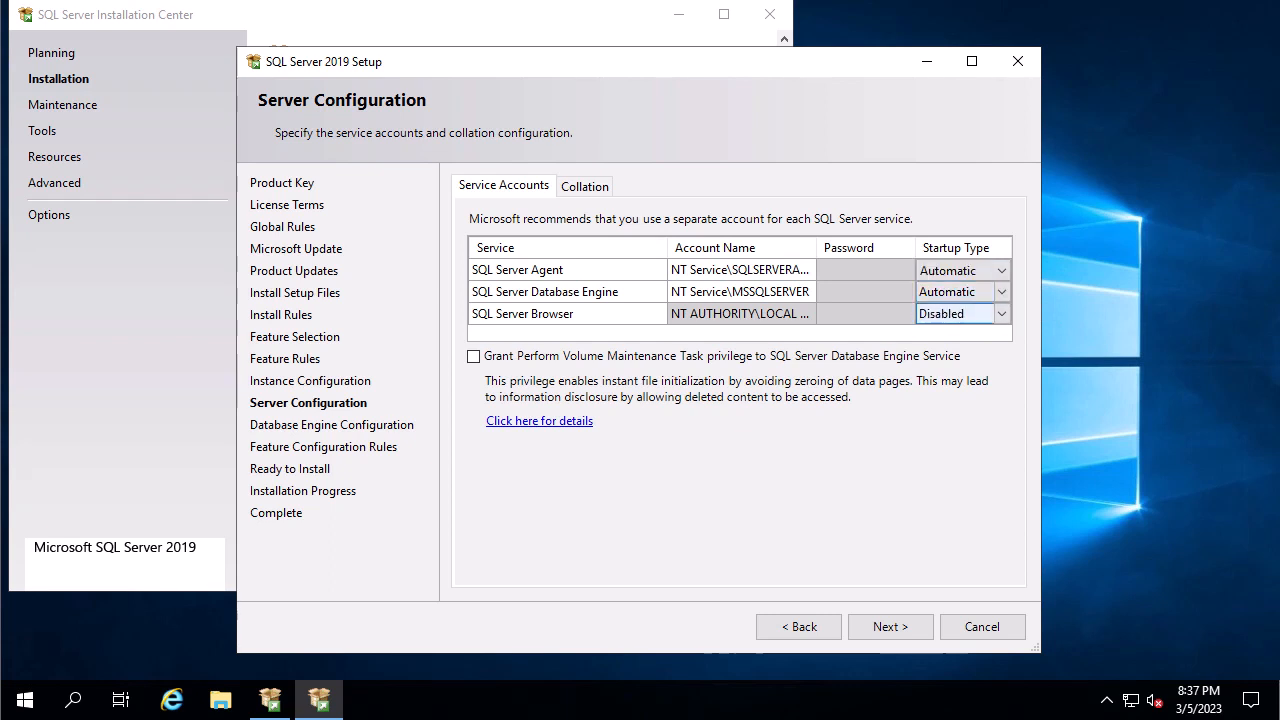
{"action": "left_click", "coordinate": [1000, 314]}
{"action": "left_click", "coordinate": [1001, 314]}
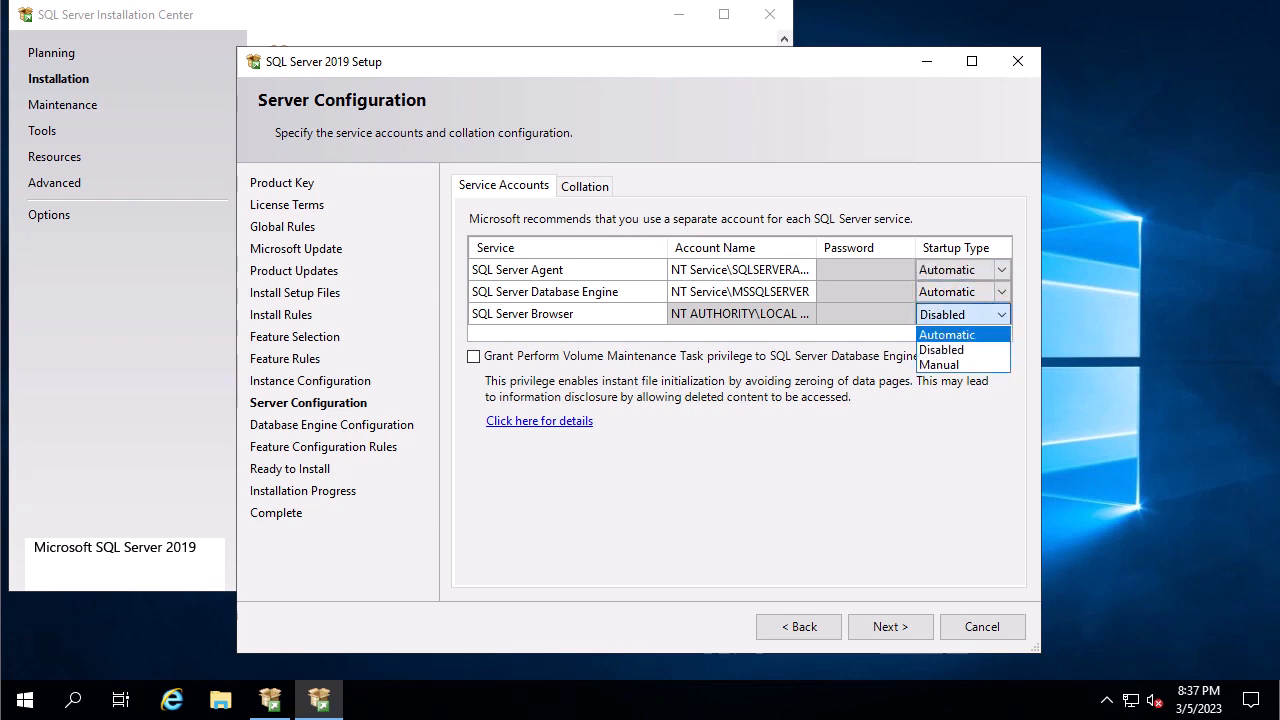
{"action": "left_click", "coordinate": [945, 334]}
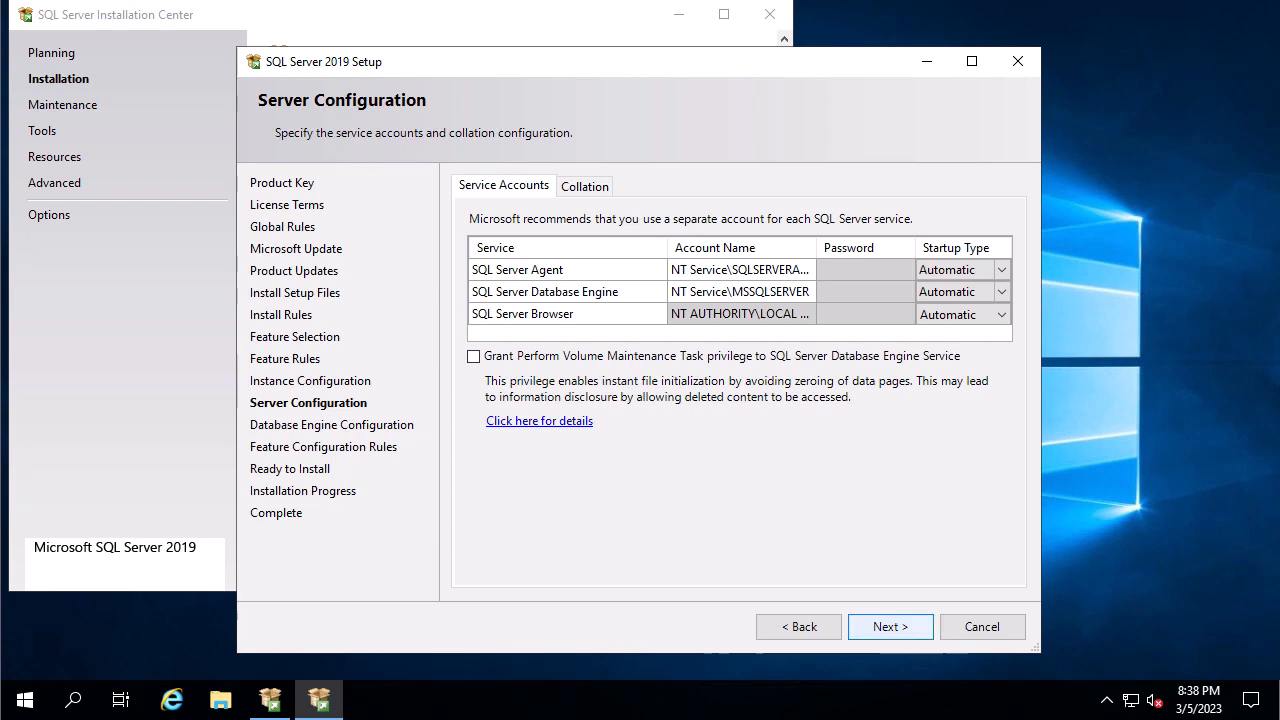
{"action": "left_click", "coordinate": [890, 626]}
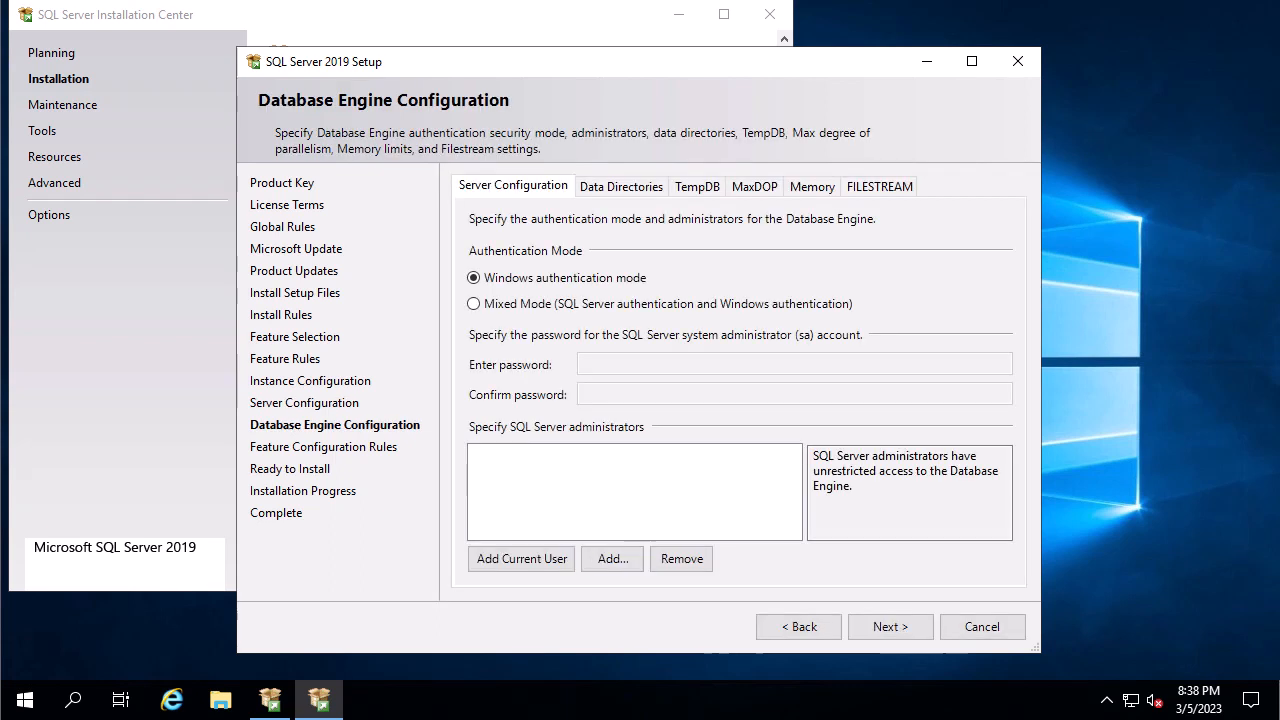
Choose Mixed Mode, enter and confirm the sa password, and add the current user as administrator.
{"action": "left_click", "coordinate": [474, 304]}
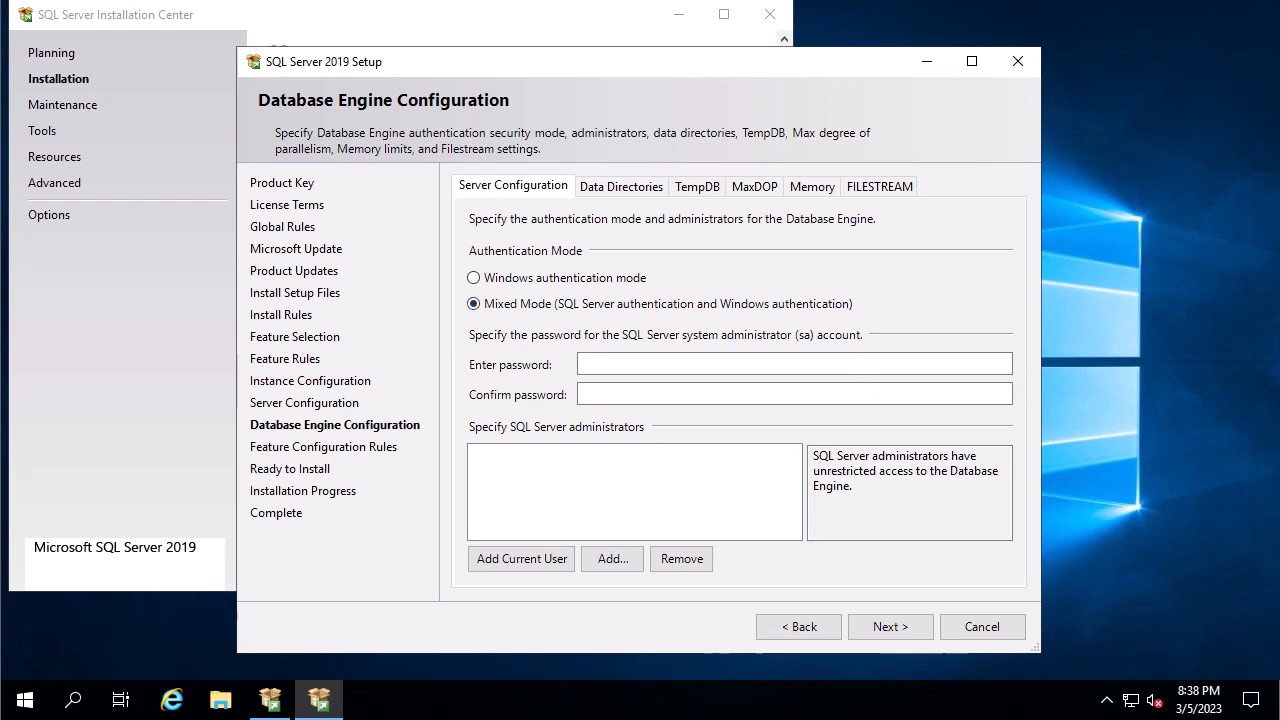
{"action": "left_click", "coordinate": [700, 364]}
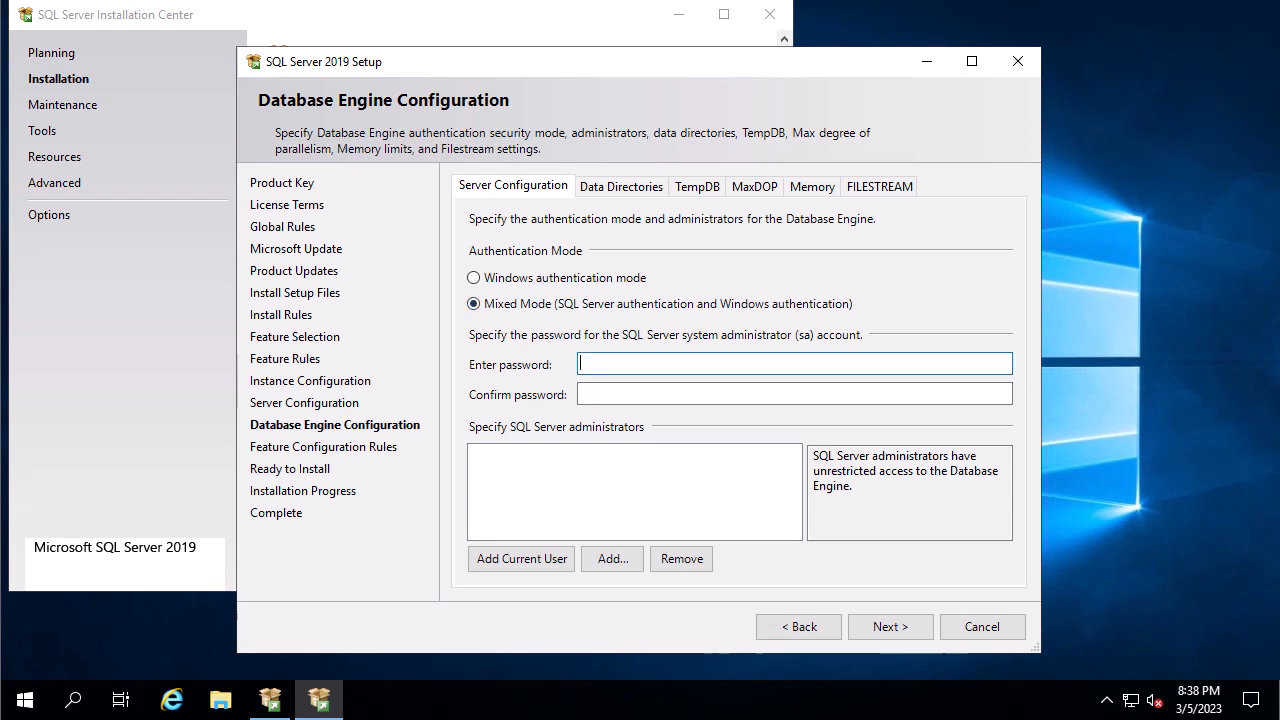
{"action": "type", "text": "••••••••••"}
{"action": "key", "text": "Tab"}
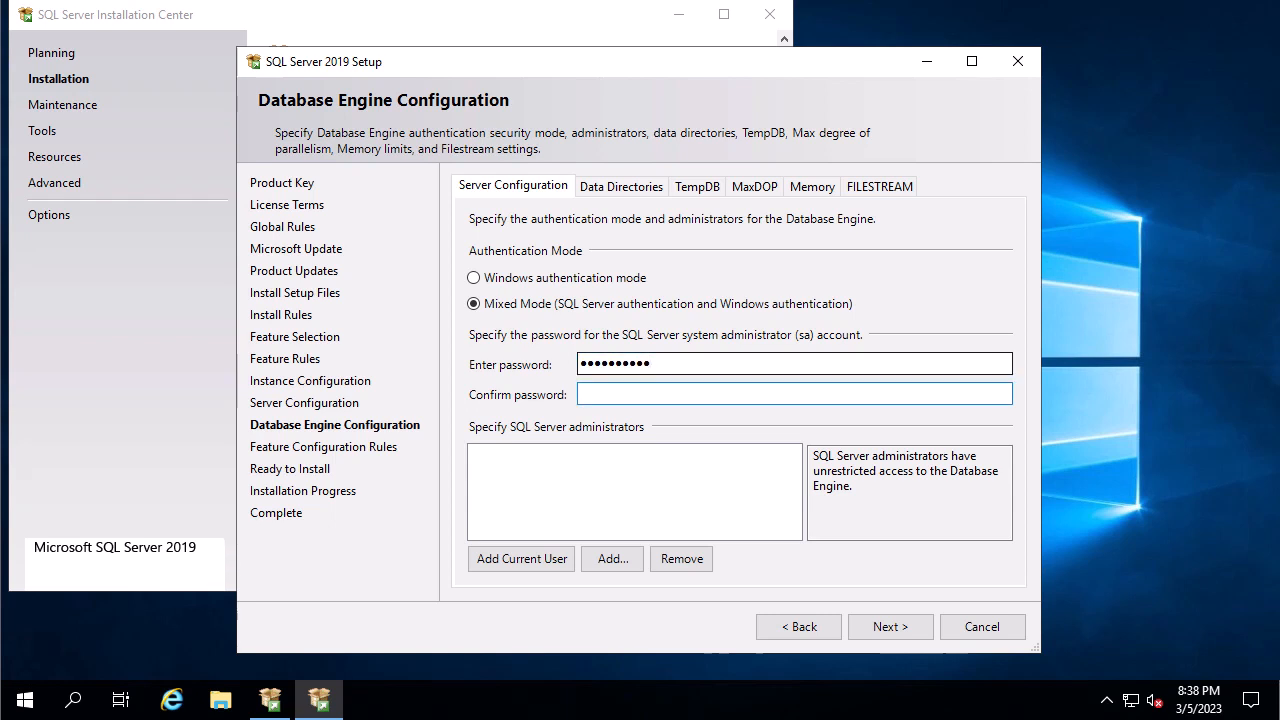
{"action": "type", "text": "••••••••••"}
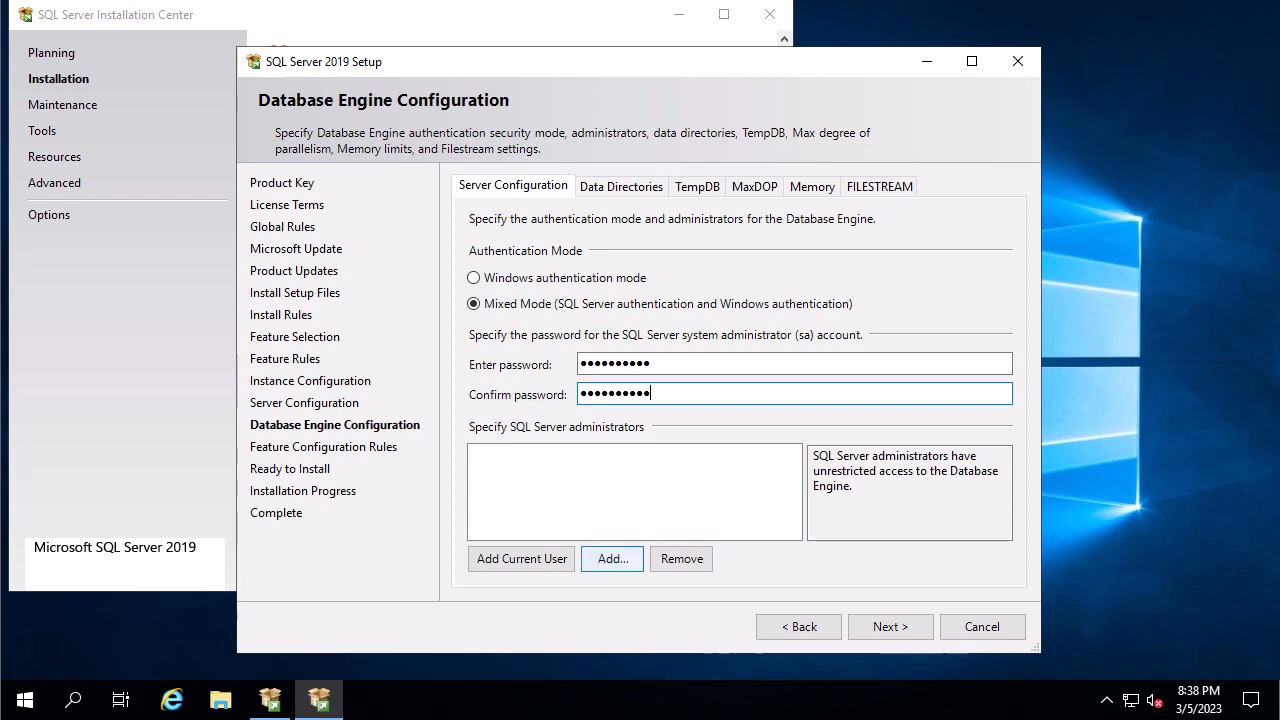
{"action": "left_click", "coordinate": [521, 559]}
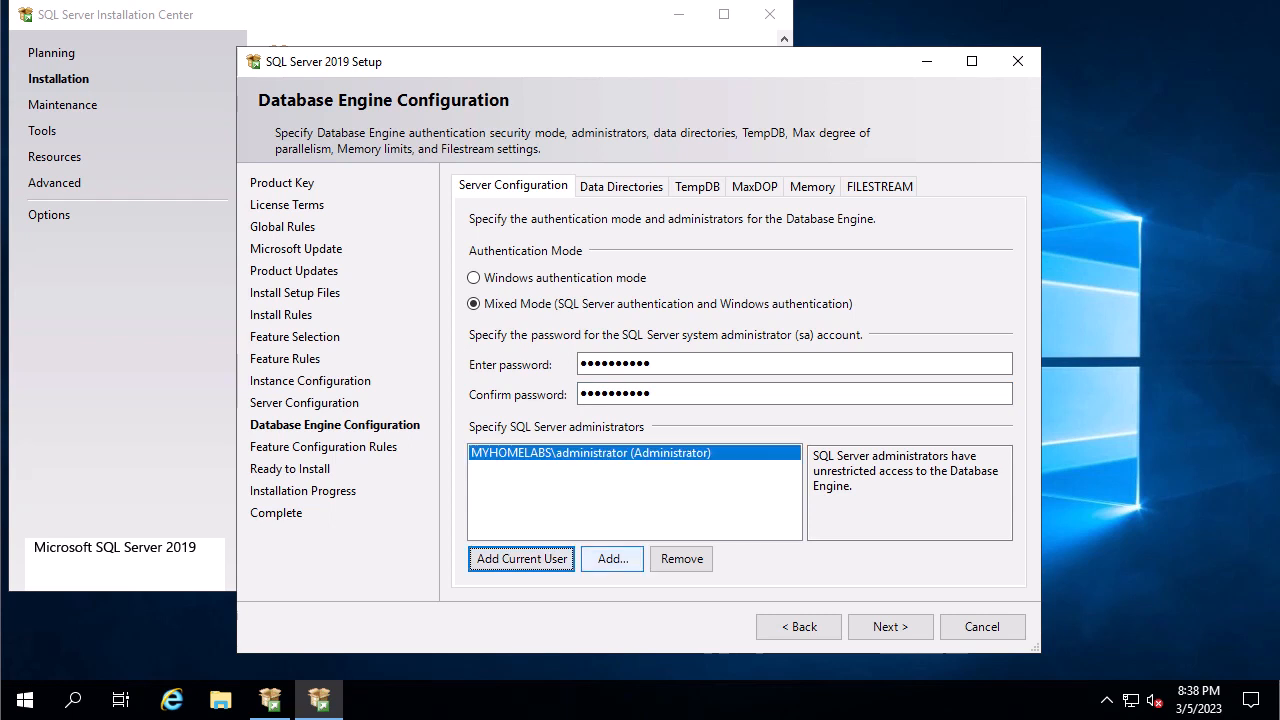
Add the local Administrators group from LABAWHDS01 as a SQL Server administrator.
{"action": "left_click", "coordinate": [612, 559]}
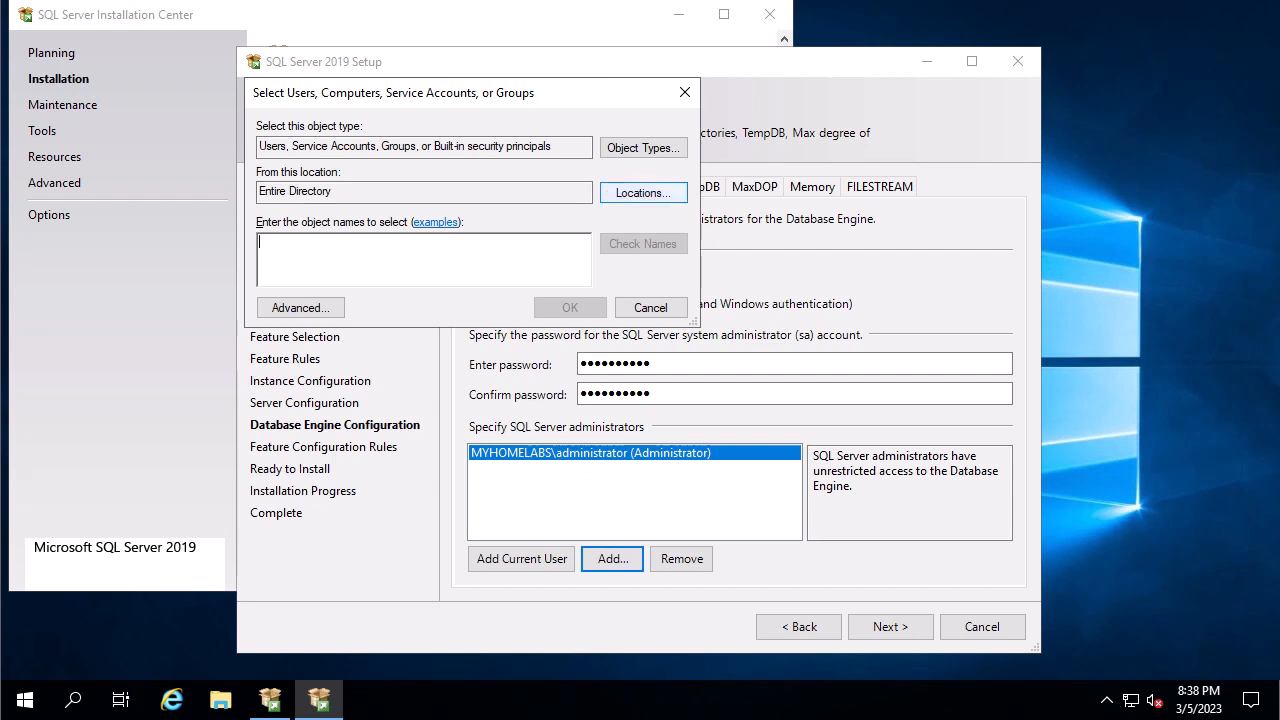
{"action": "left_click", "coordinate": [643, 192]}
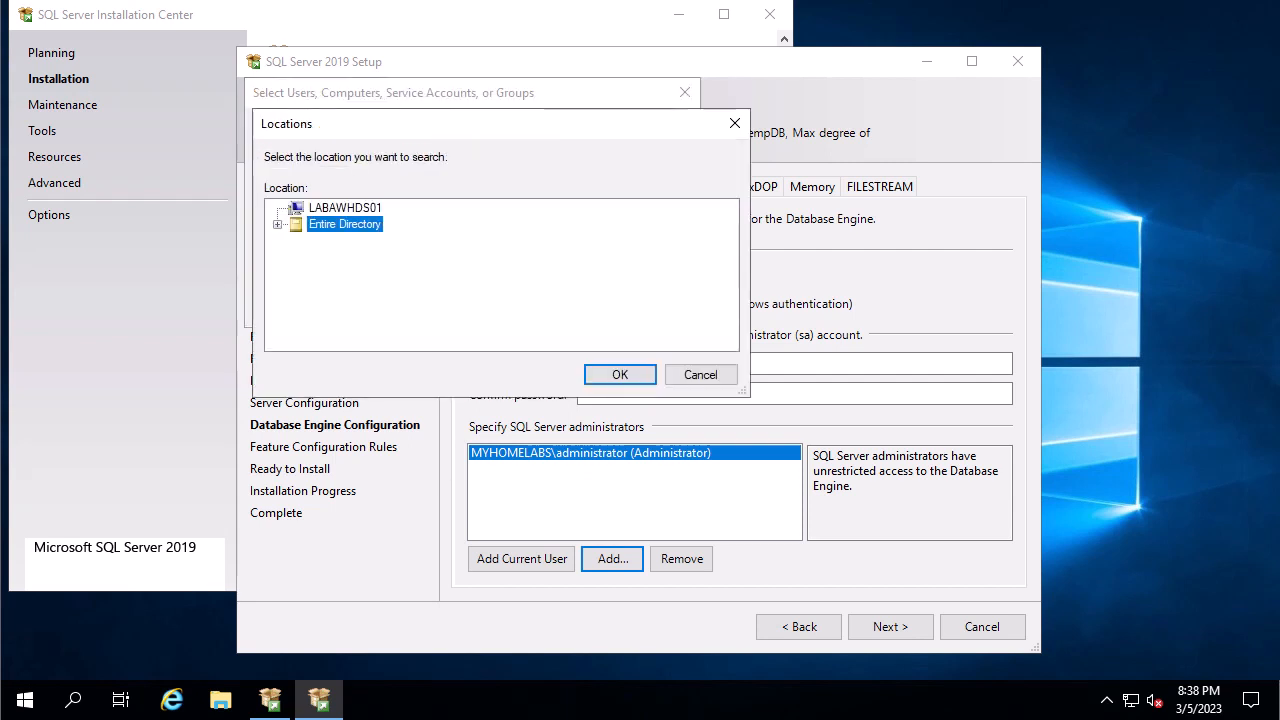
{"action": "left_click", "coordinate": [345, 208]}
{"action": "left_click", "coordinate": [620, 374]}
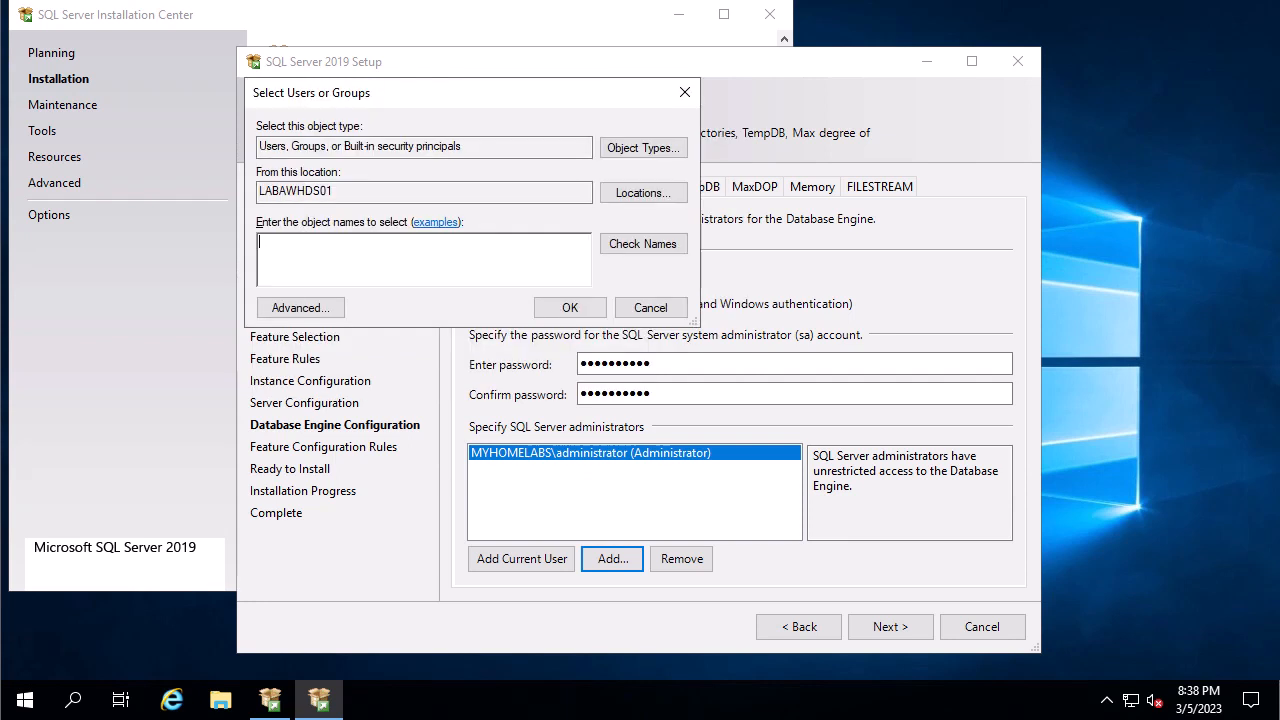
{"action": "type", "text": "administrators"}
{"action": "key", "text": "Return"}
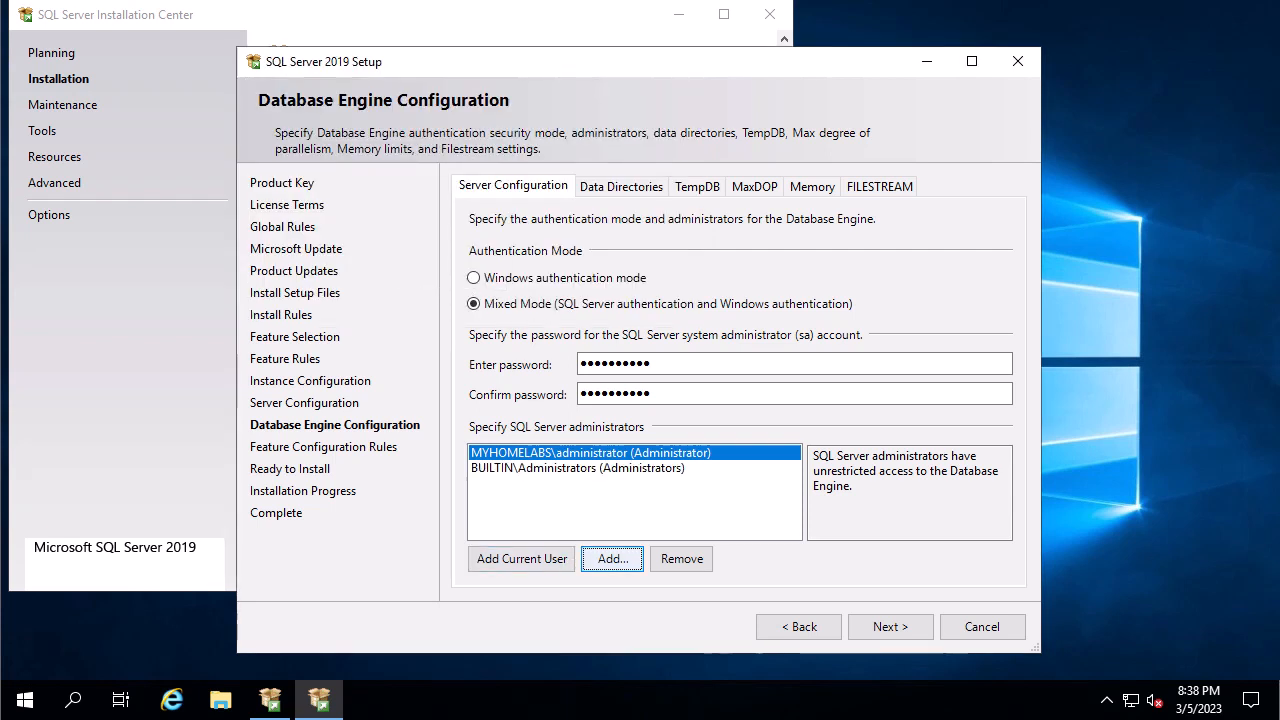
Add the Domain Admins group as a SQL Server administrator and continue to Ready to Install.
{"action": "left_click", "coordinate": [612, 559]}
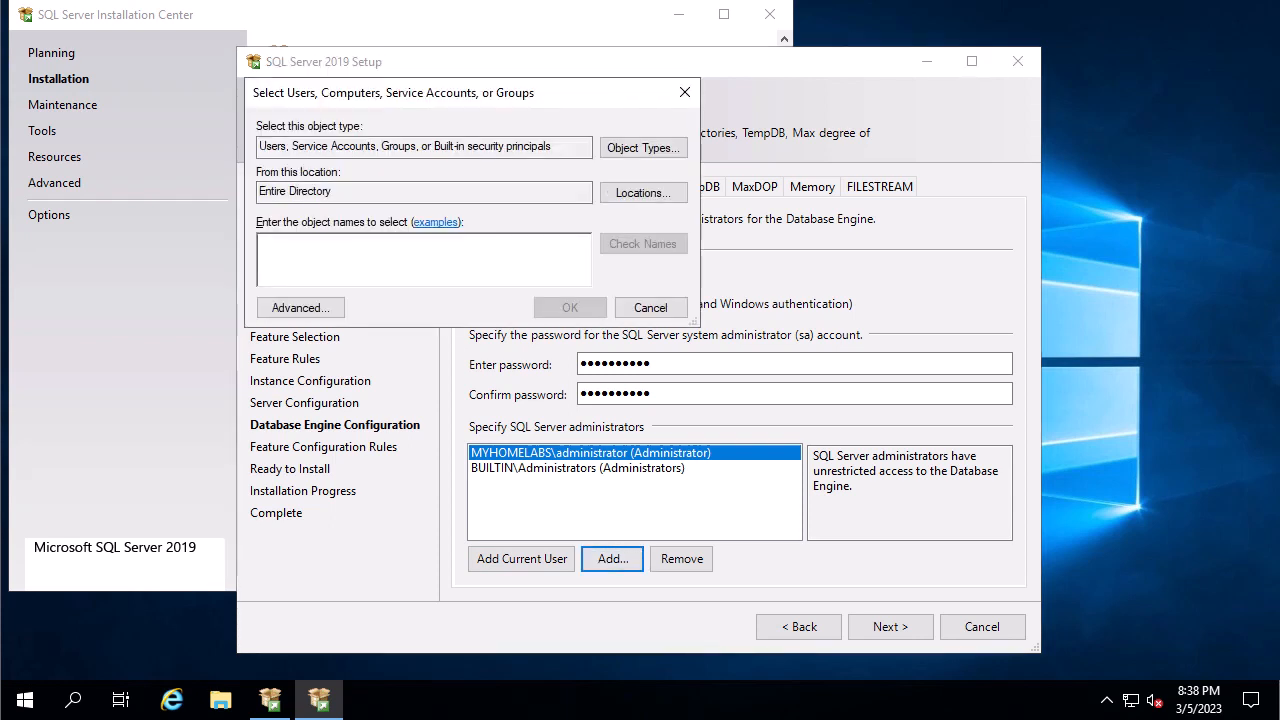
{"action": "type", "text": "domain"}
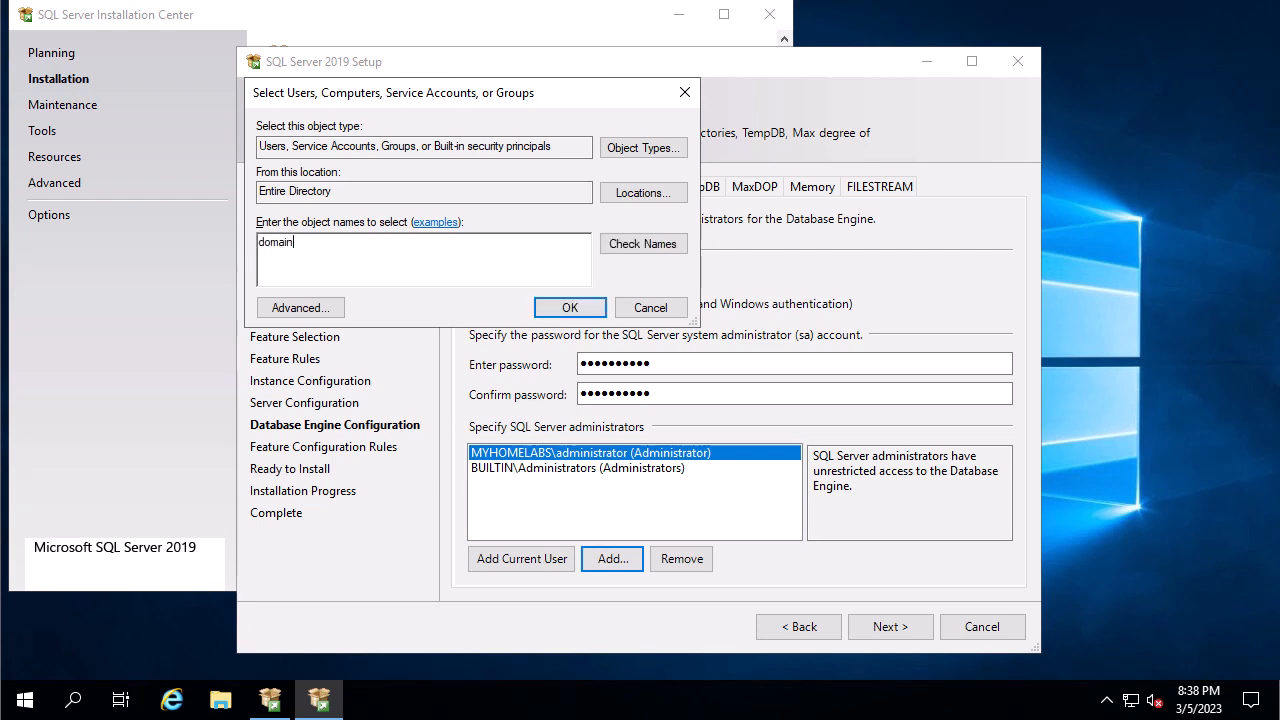
{"action": "key", "text": "Return"}
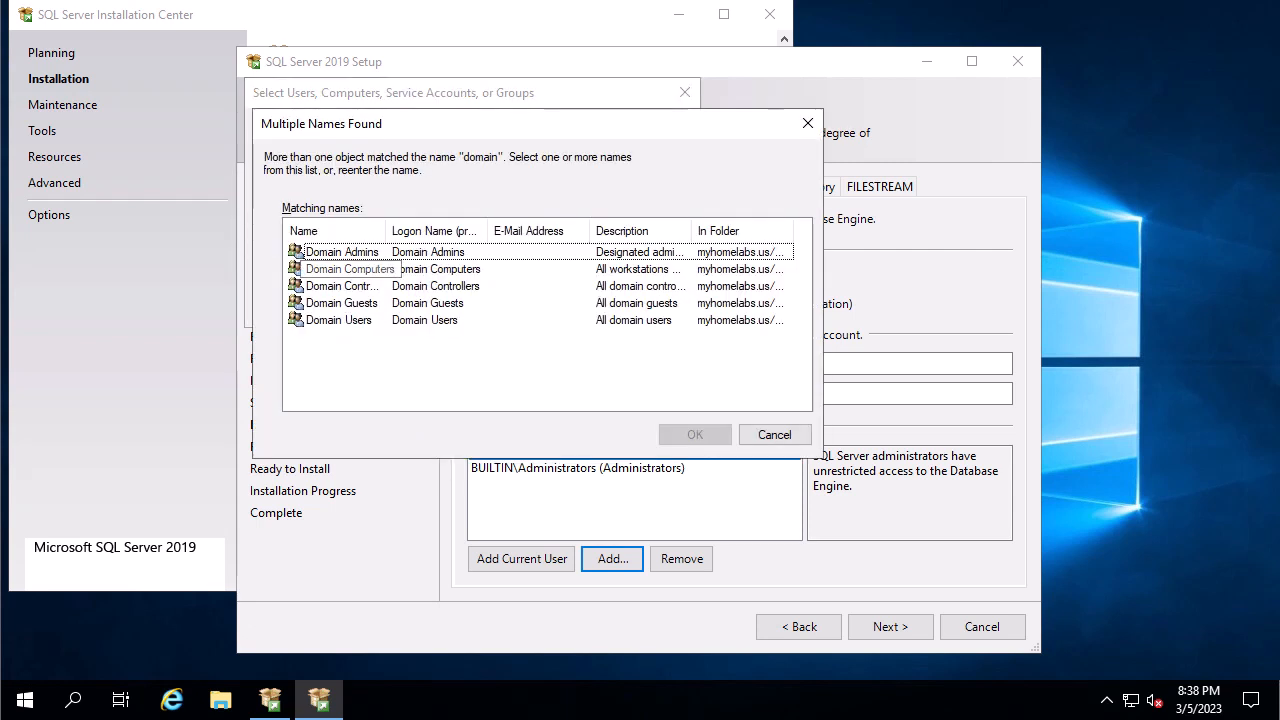
{"action": "left_click", "coordinate": [342, 252]}
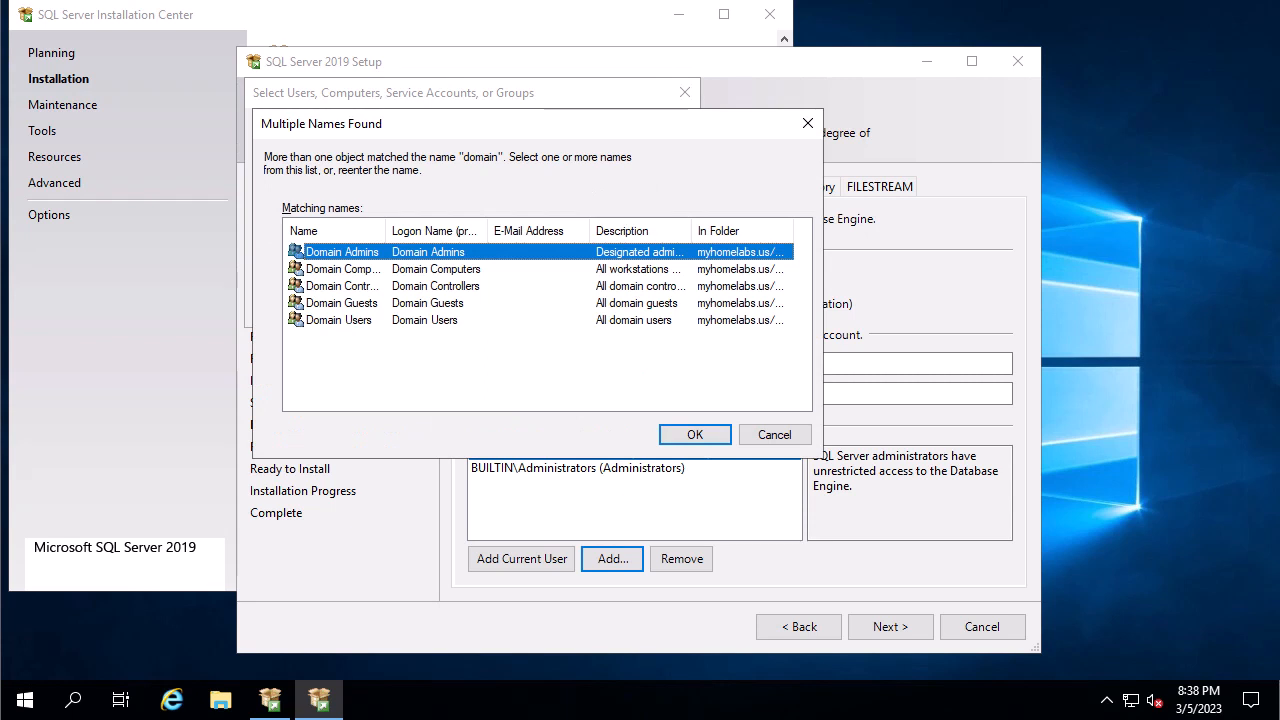
{"action": "left_click", "coordinate": [695, 435]}
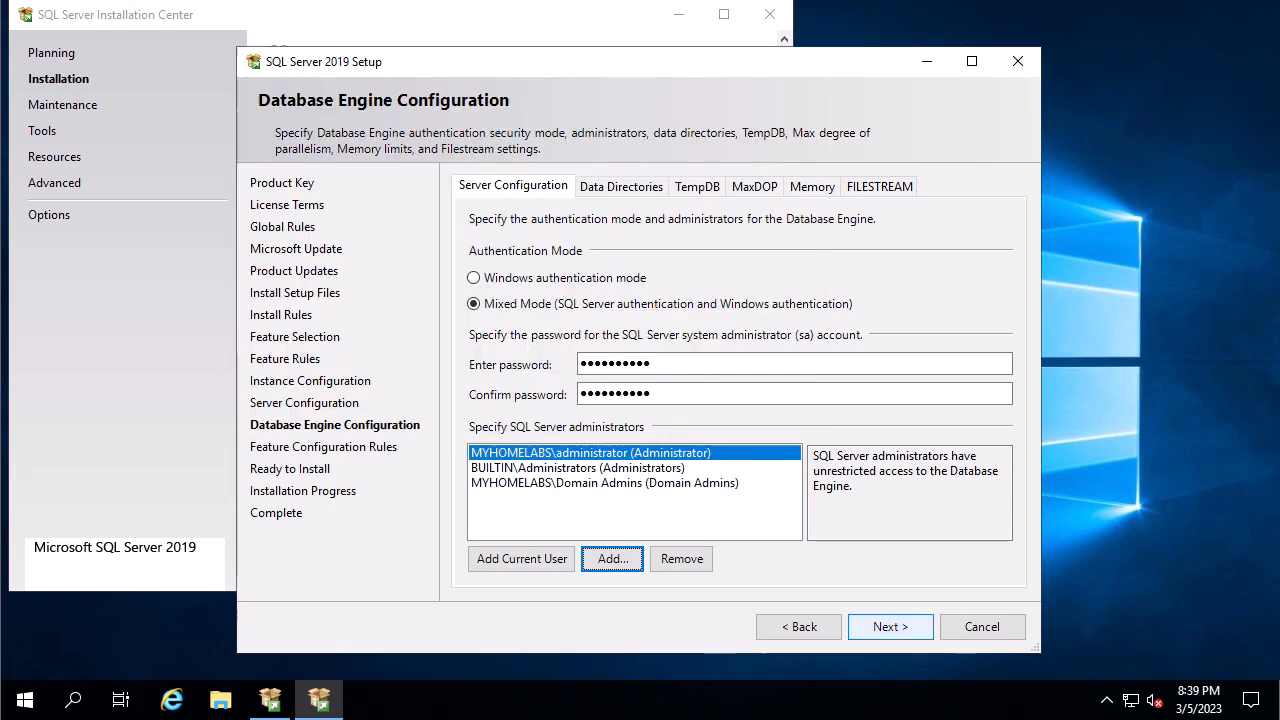
{"action": "left_click", "coordinate": [890, 626]}
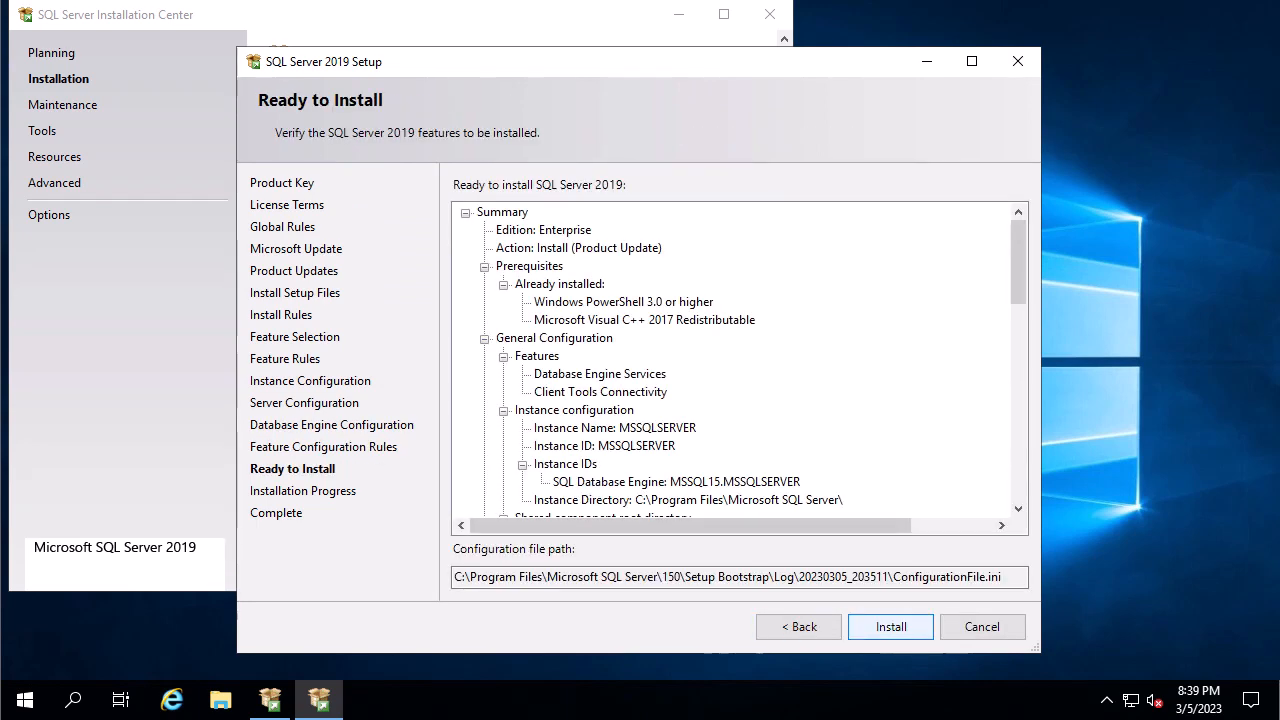
Install SQL Server 2019, confirm every feature shows Succeeded, and close the wizard.
{"action": "left_click", "coordinate": [890, 626]}
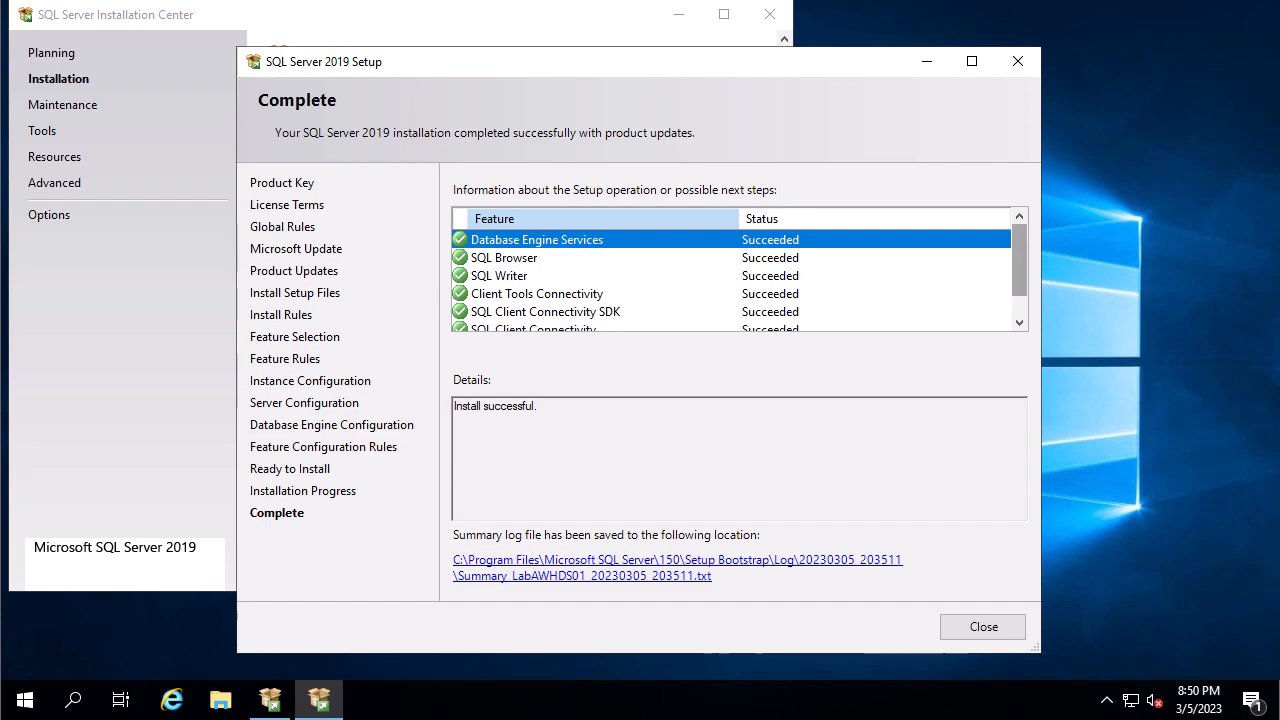
{"action": "left_click_drag", "start_coordinate": [1019, 260], "coordinate": [1019, 282]}
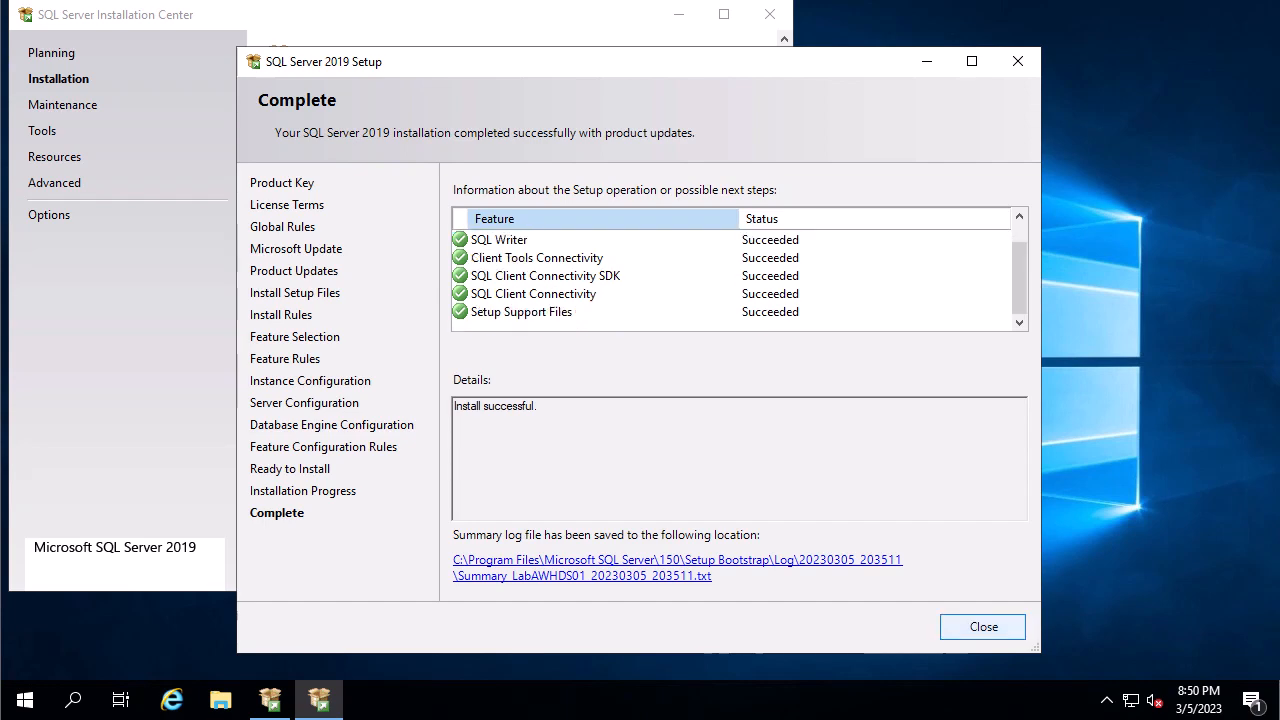
{"action": "left_click", "coordinate": [983, 627]}
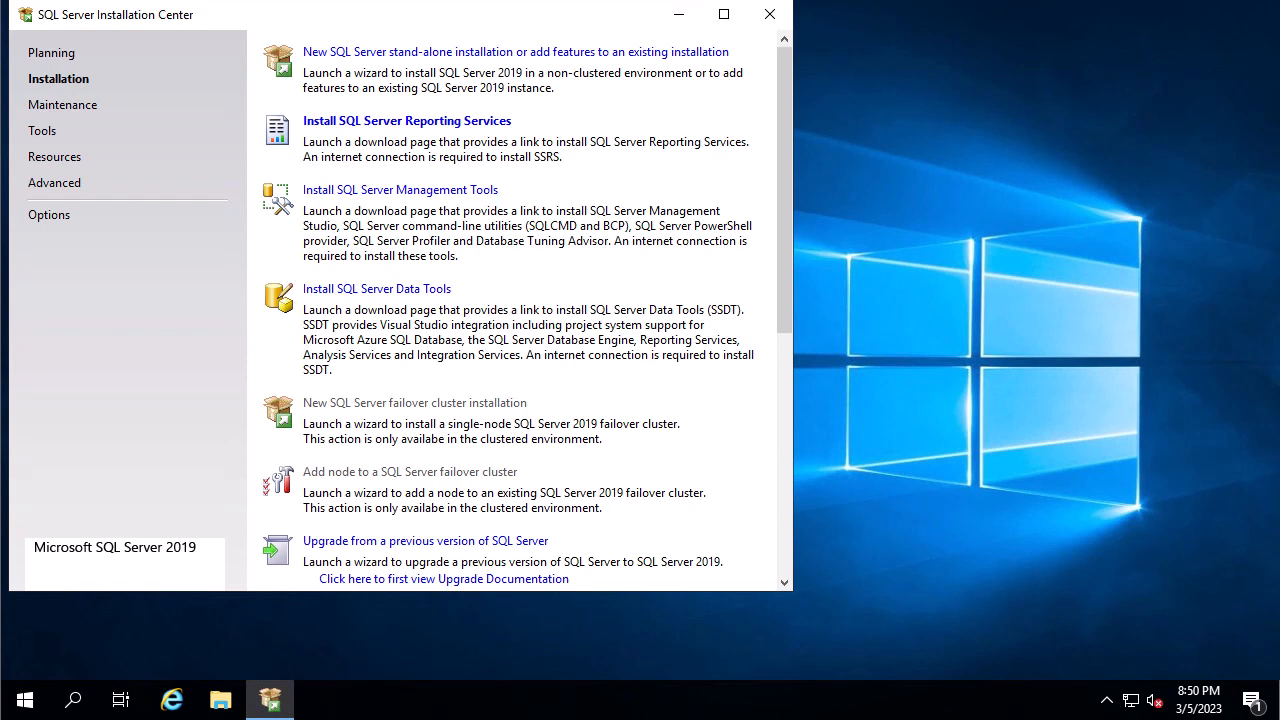
Close the SQL Server Installation Center window.
{"action": "left_click", "coordinate": [769, 14]}
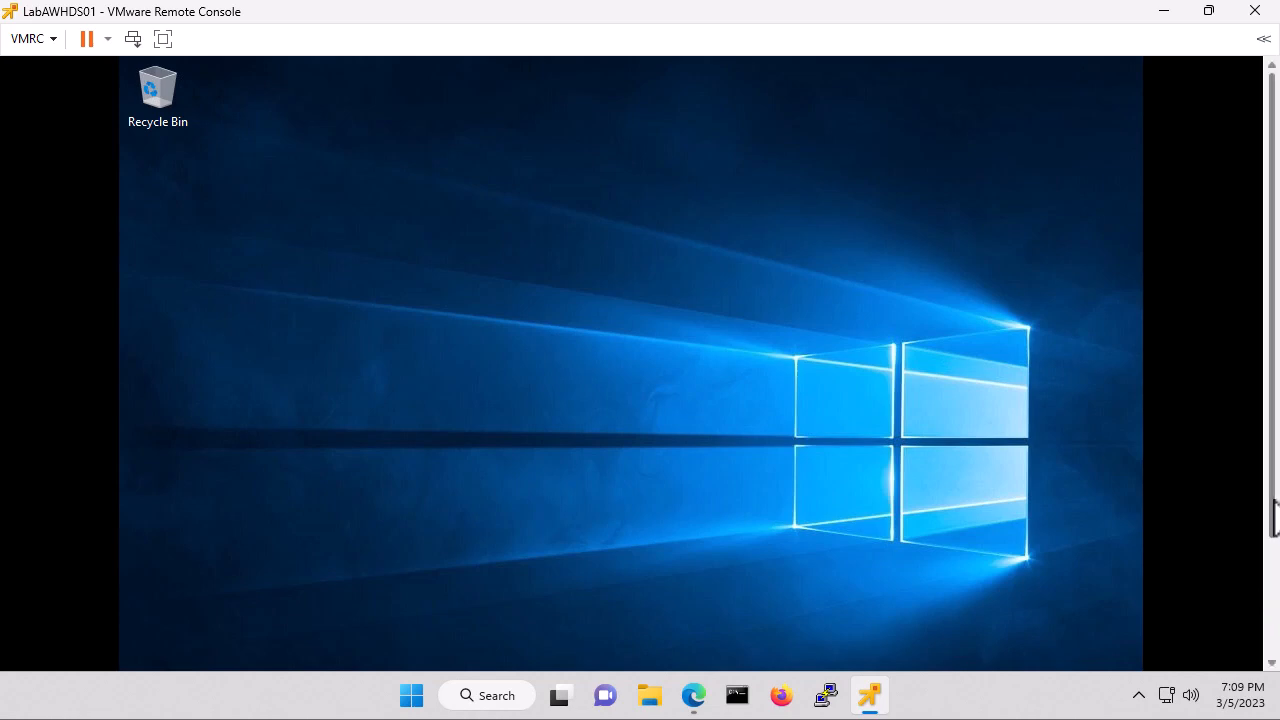
Search the VM for 'sql' and launch SQL Server 2019 Configuration Manager.
{"action": "left_click_drag", "start_coordinate": [1276, 515], "coordinate": [1277, 631]}
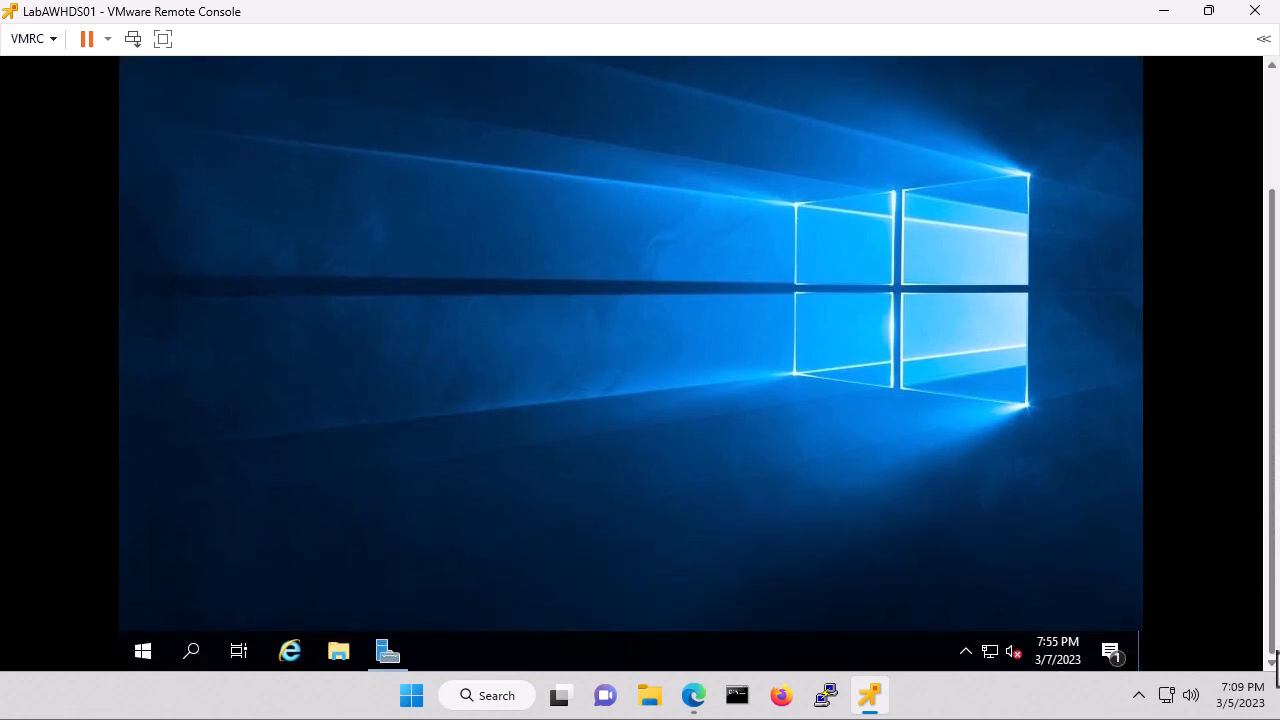
{"action": "left_click", "coordinate": [191, 653]}
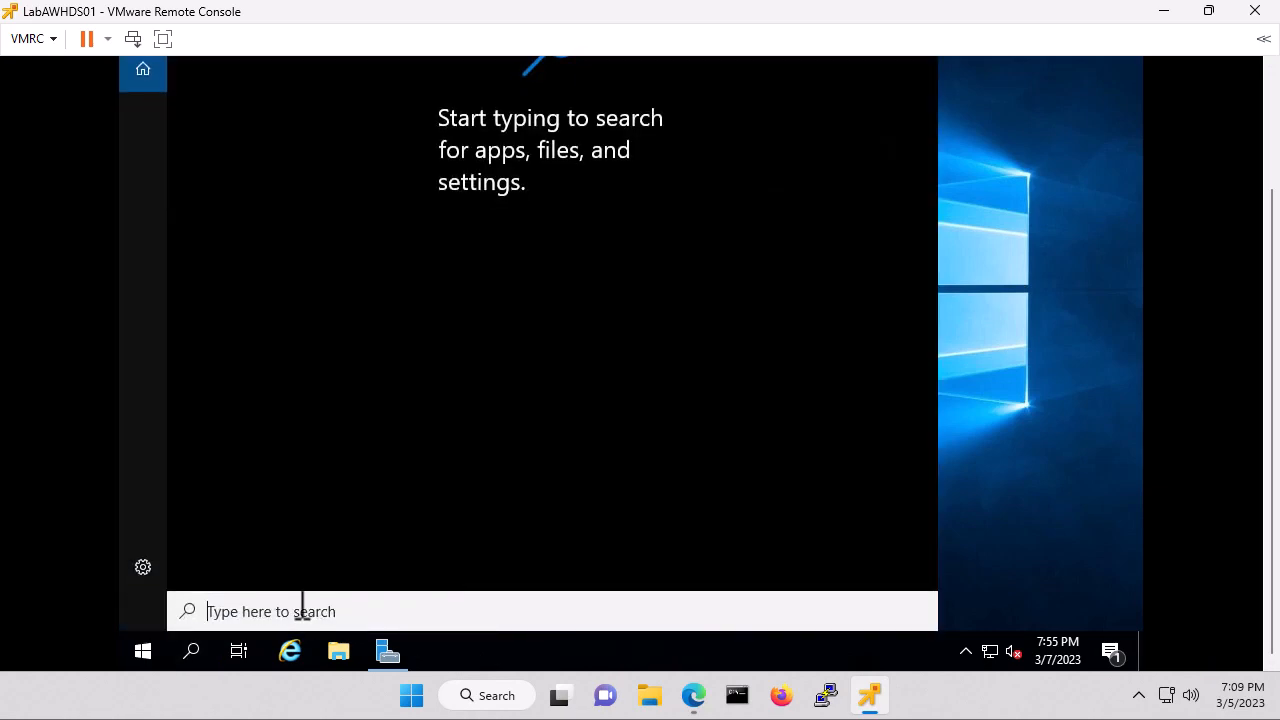
{"action": "type", "text": "s"}
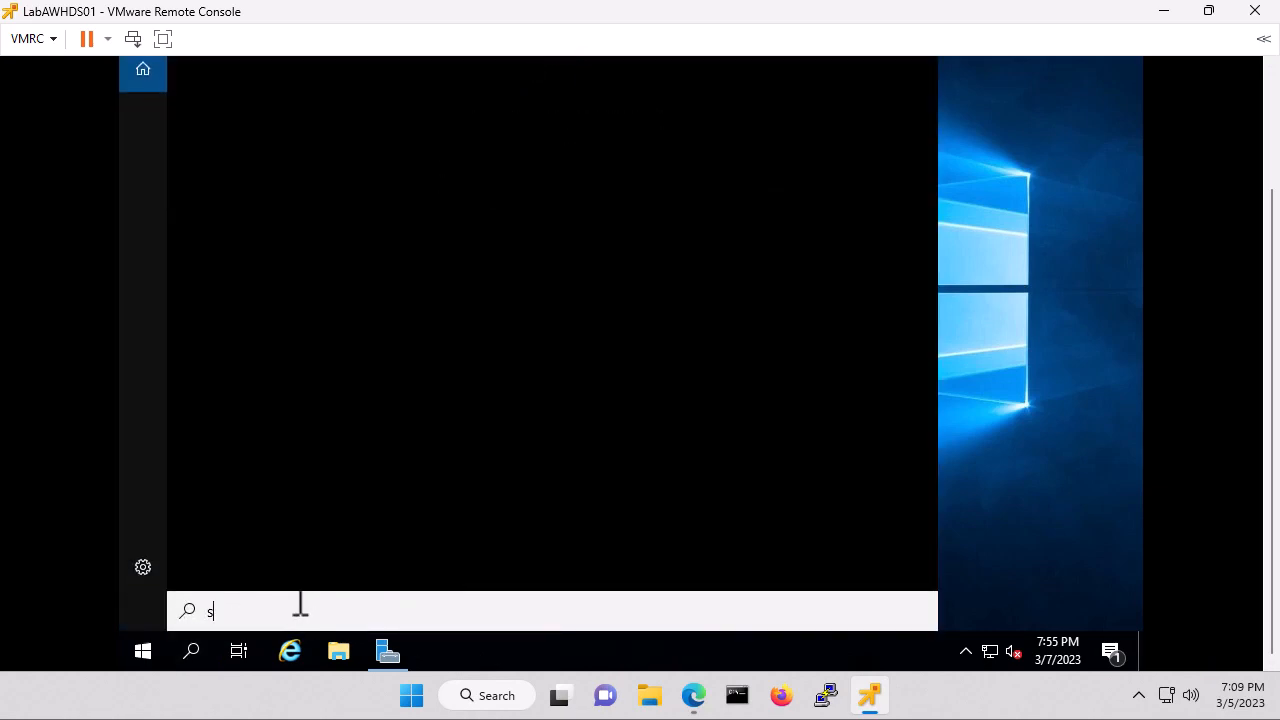
{"action": "type", "text": "ql"}
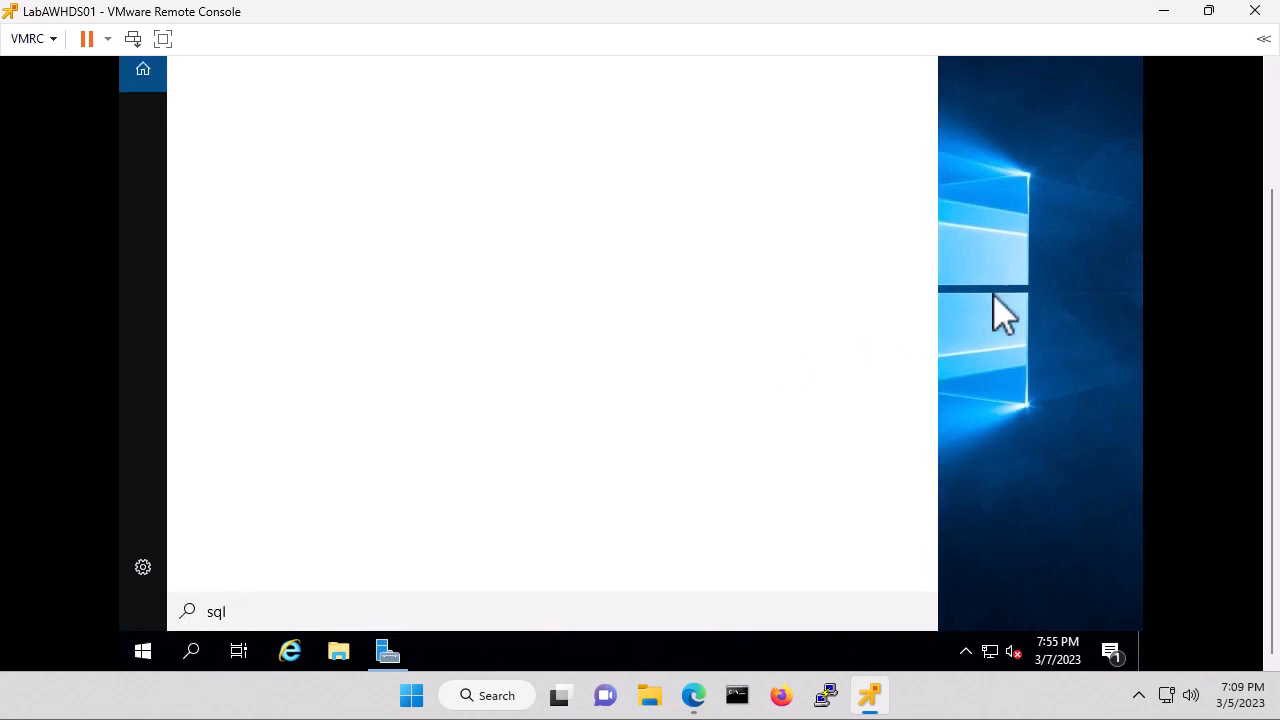
{"action": "left_click", "coordinate": [1271, 108]}
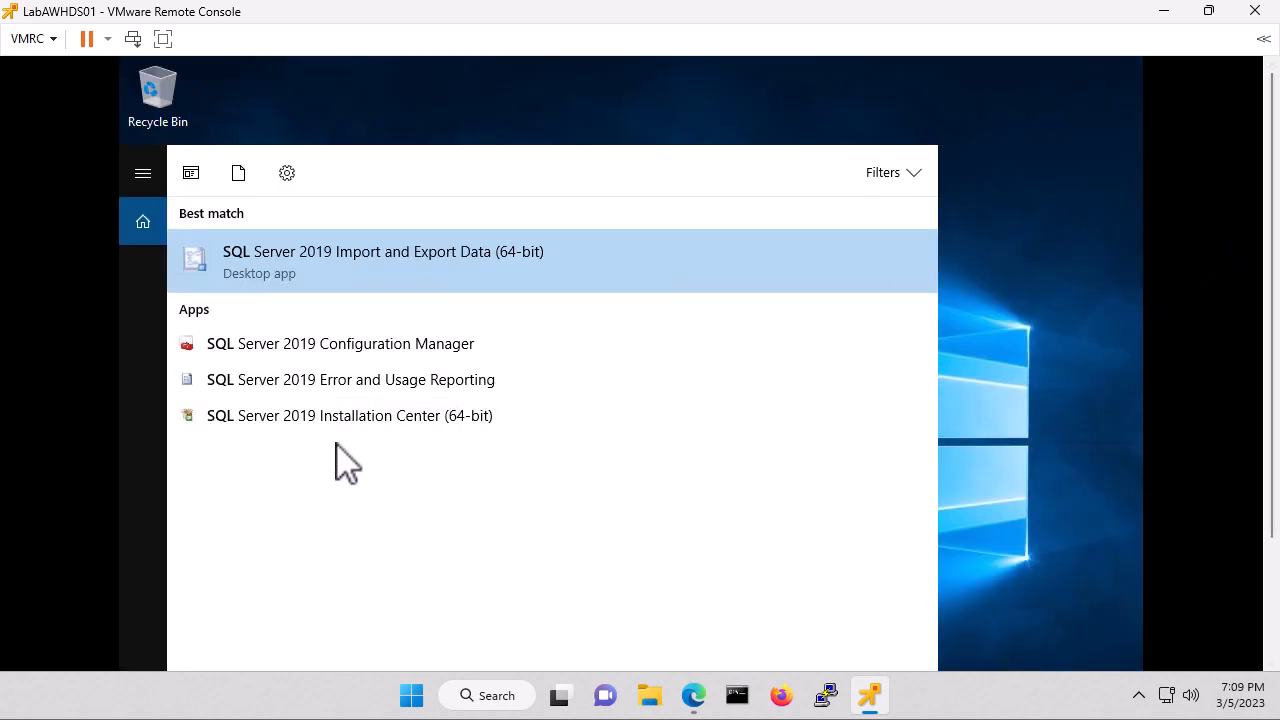
{"action": "left_click", "coordinate": [361, 346]}
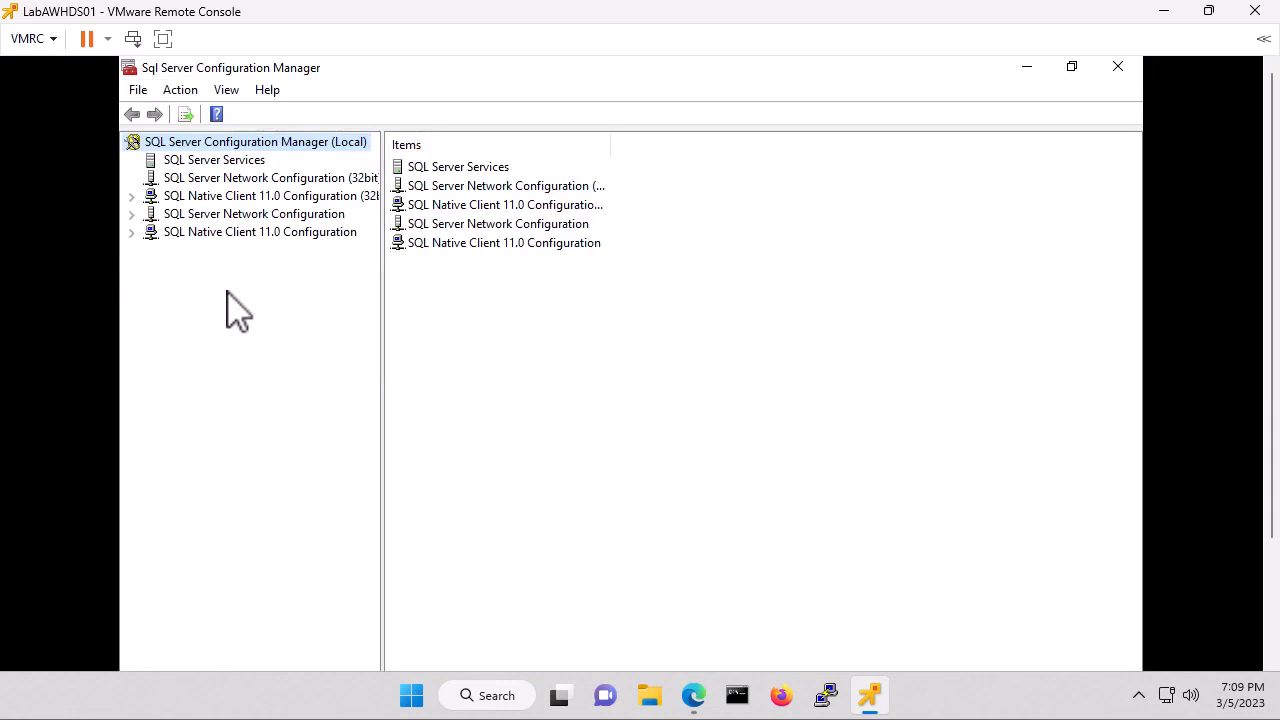
Move Named Pipes above TCP/IP in the 32-bit Native Client 11.0 protocol order, then expand the second Native Client node.
{"action": "left_click", "coordinate": [132, 197]}
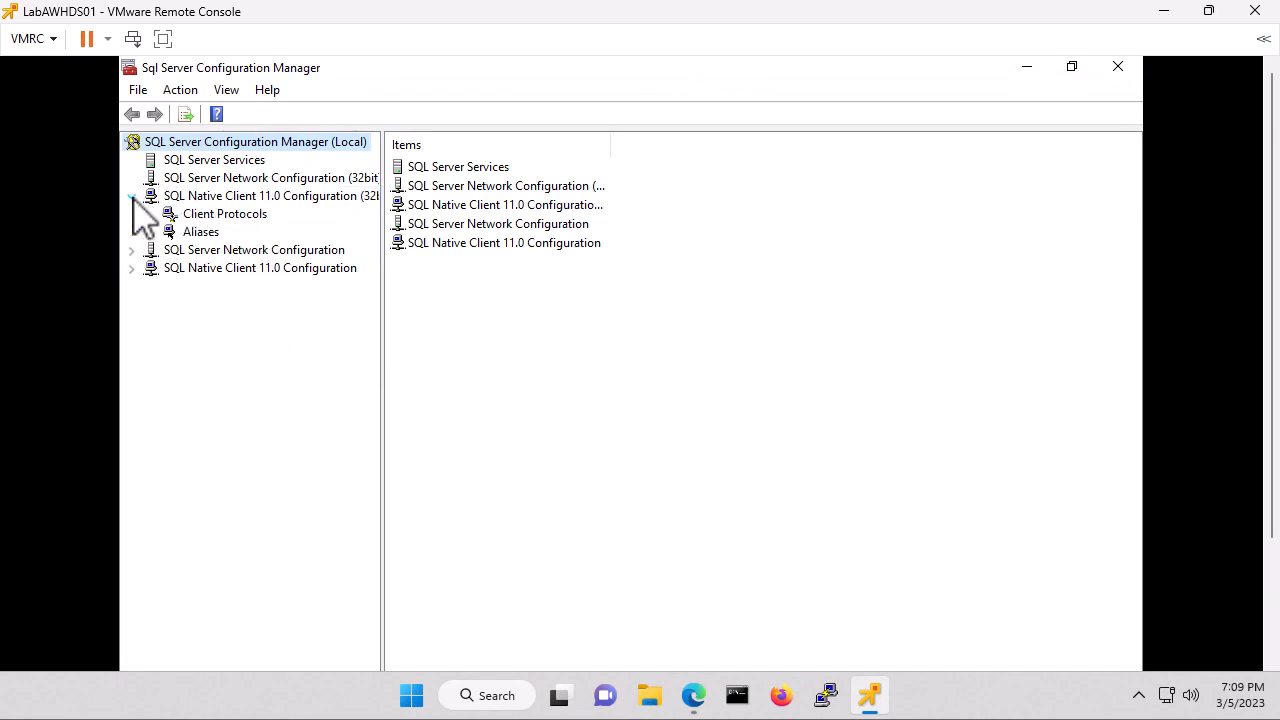
{"action": "left_click", "coordinate": [237, 215]}
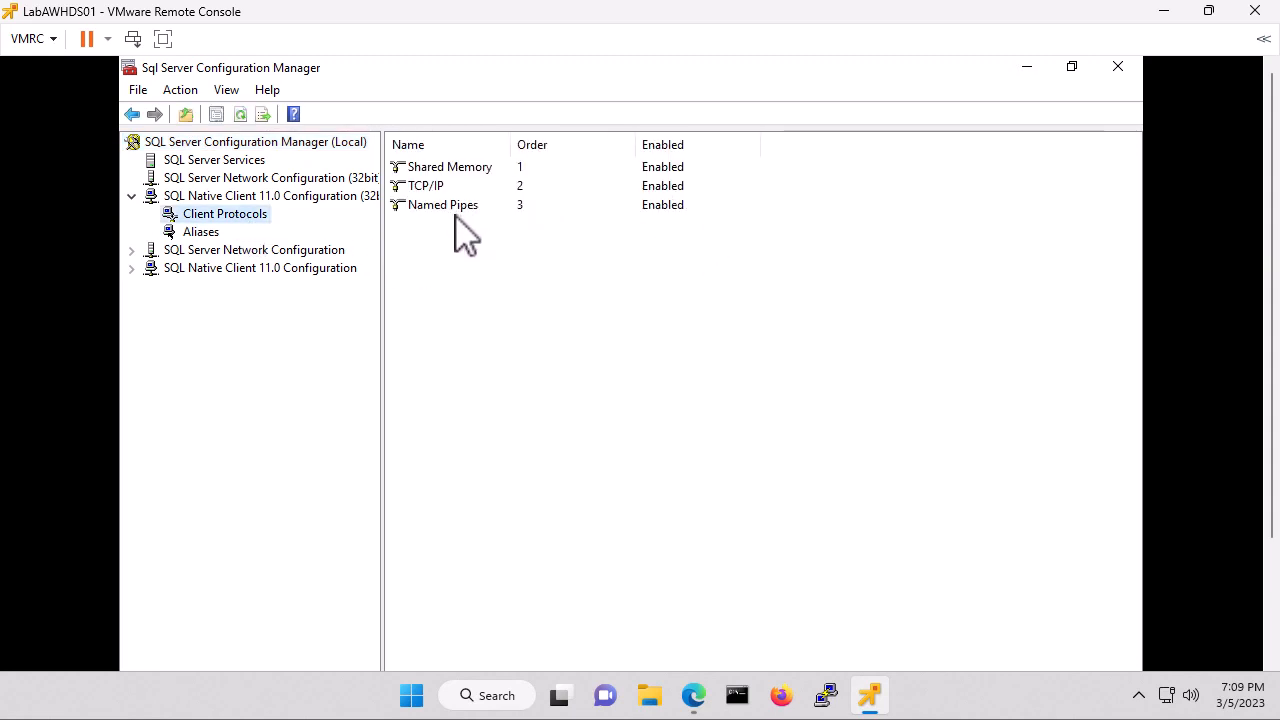
{"action": "right_click", "coordinate": [237, 216]}
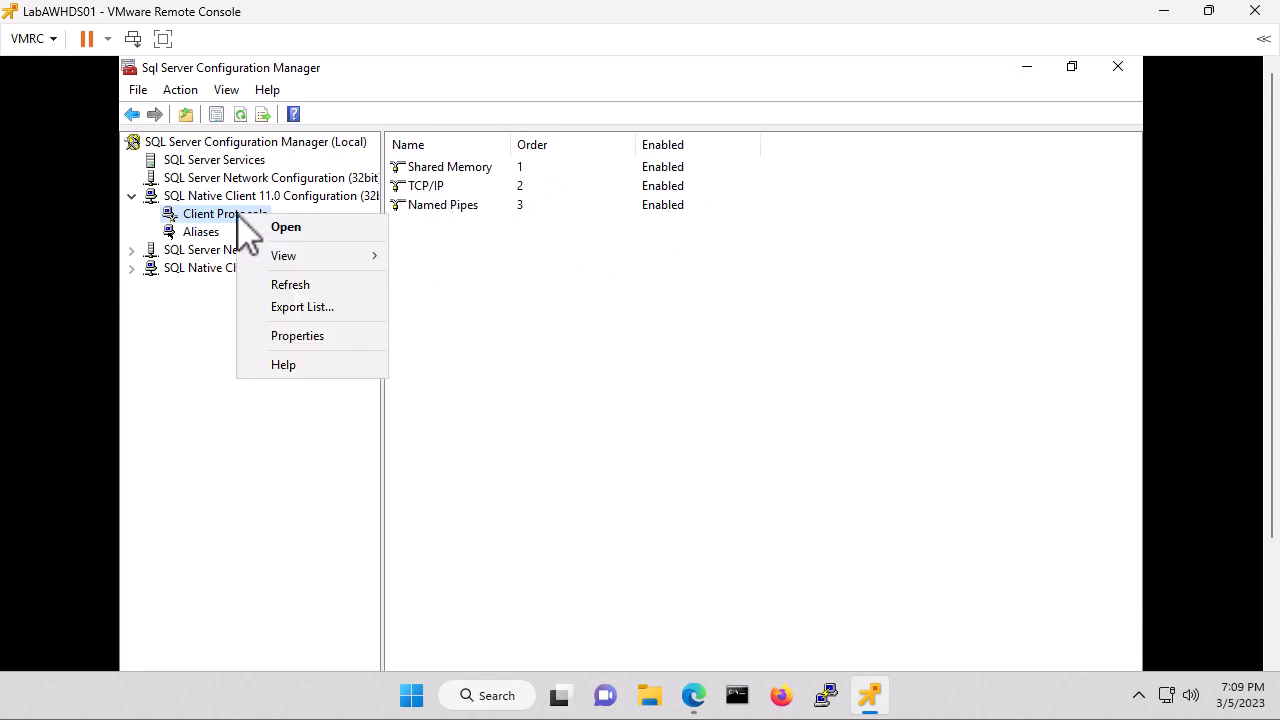
{"action": "left_click", "coordinate": [354, 337]}
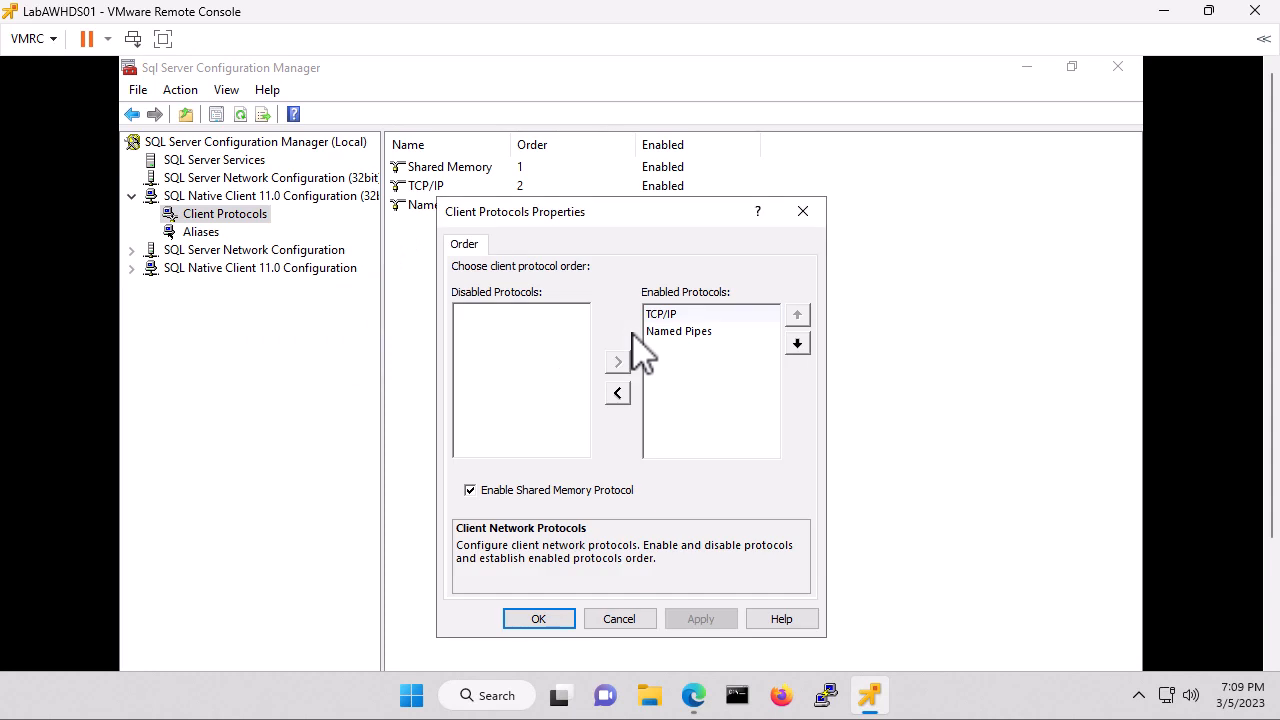
{"action": "left_click", "coordinate": [692, 332]}
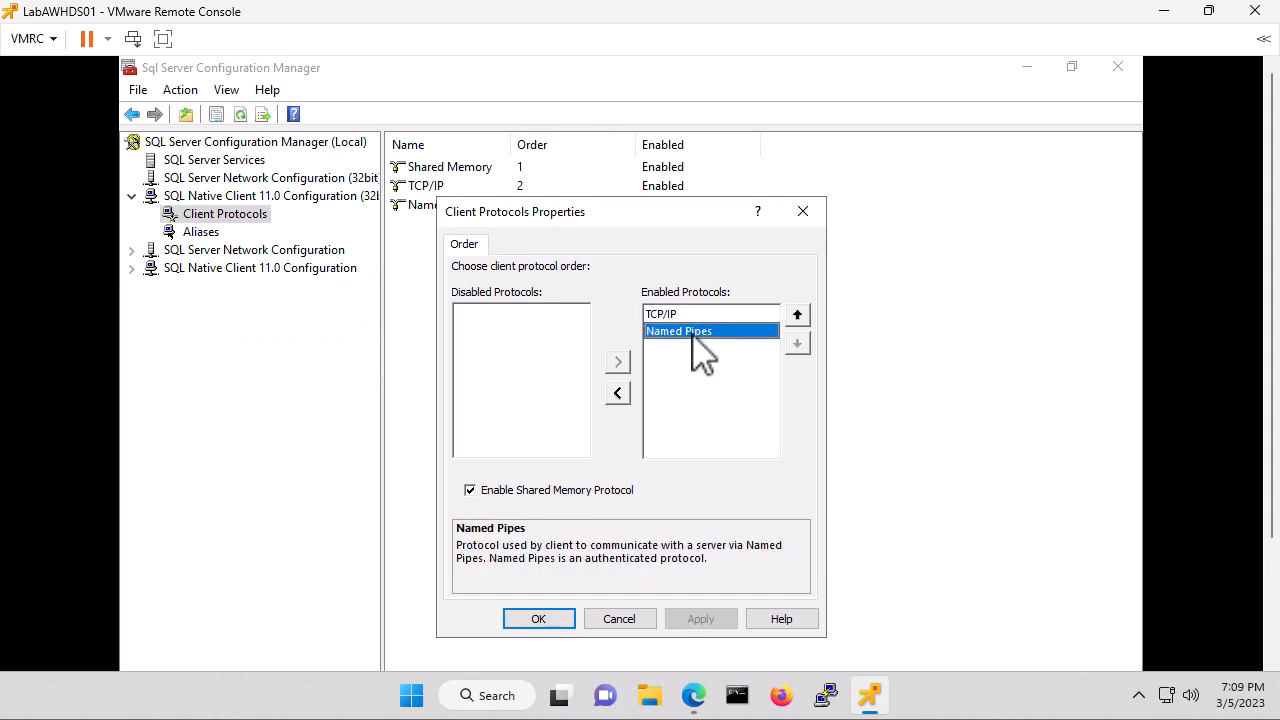
{"action": "left_click", "coordinate": [797, 315]}
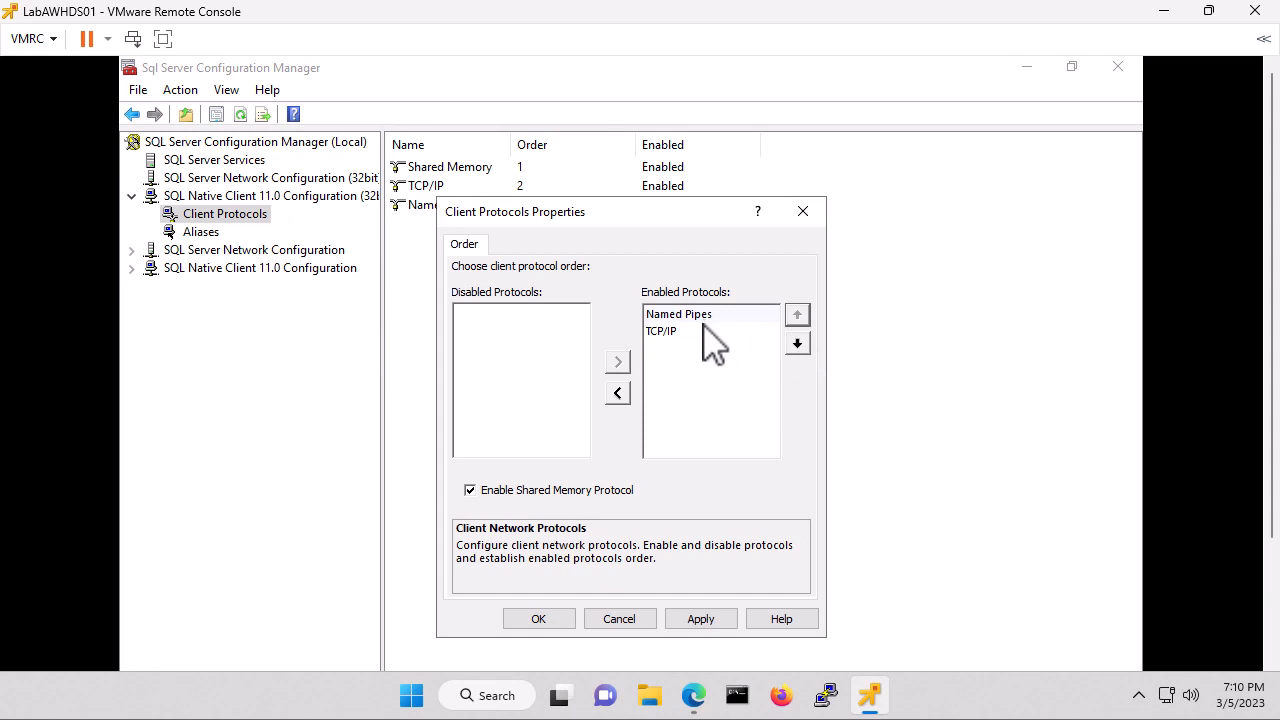
{"action": "left_click", "coordinate": [540, 620]}
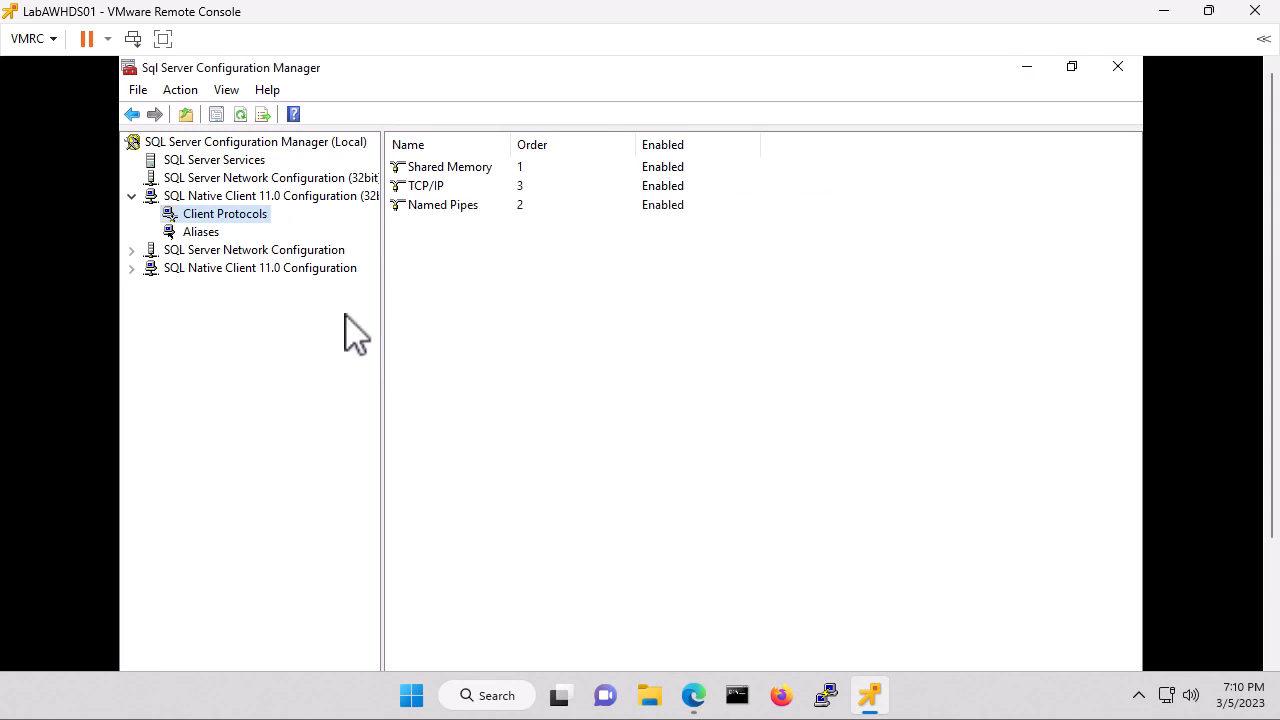
{"action": "left_click", "coordinate": [200, 233]}
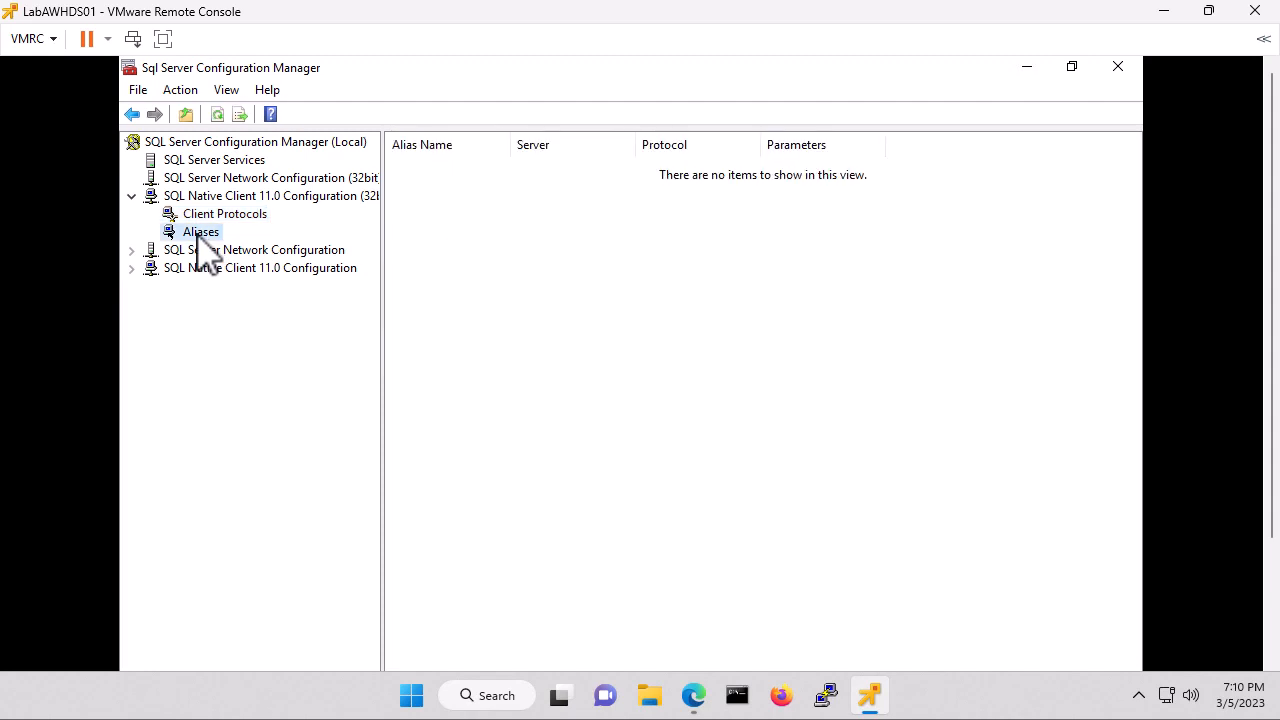
{"action": "left_click", "coordinate": [132, 269]}
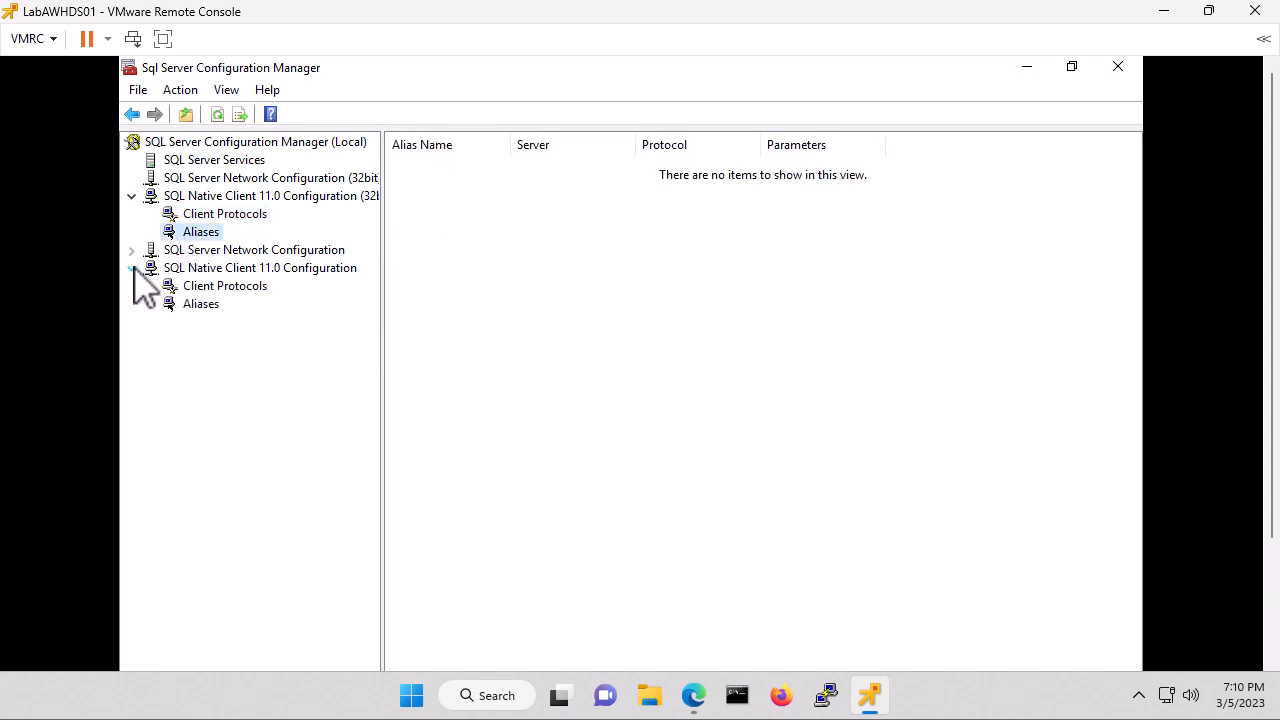
Reorder the 64-bit Native Client 11.0 protocols to Shared Memory, Named Pipes, TCP/IP.
{"action": "left_click", "coordinate": [236, 290]}
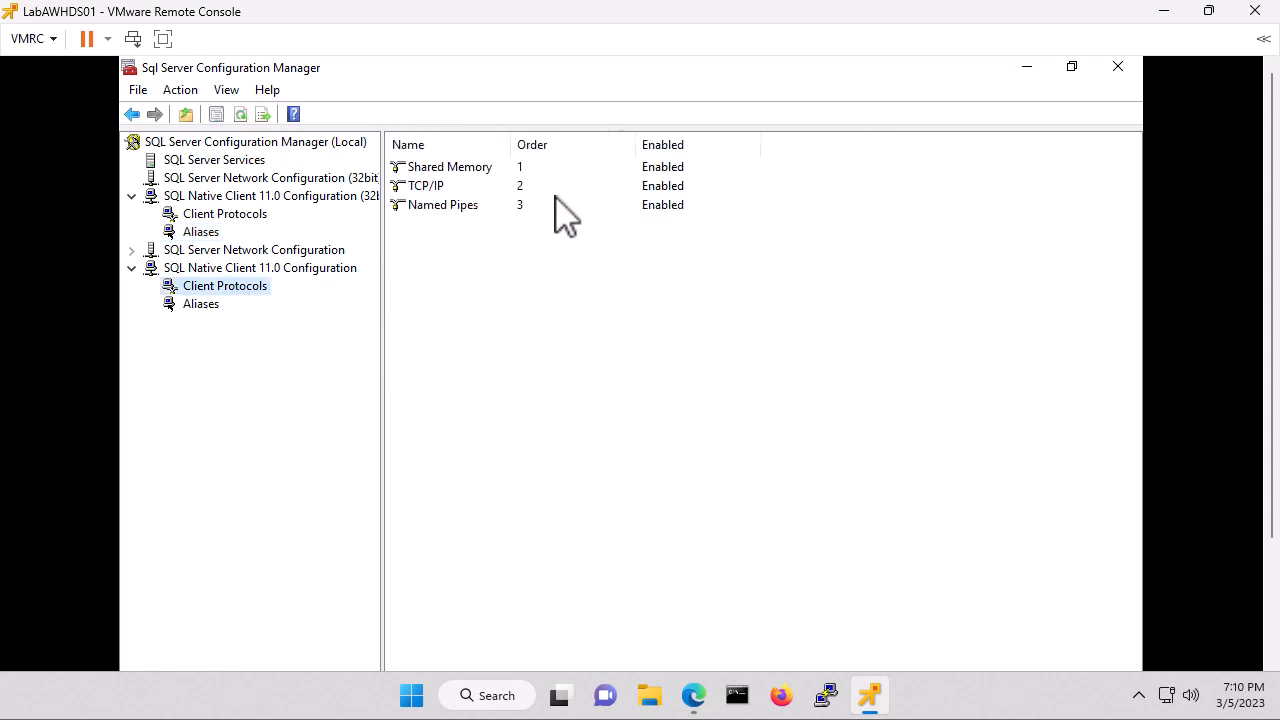
{"action": "right_click", "coordinate": [445, 231]}
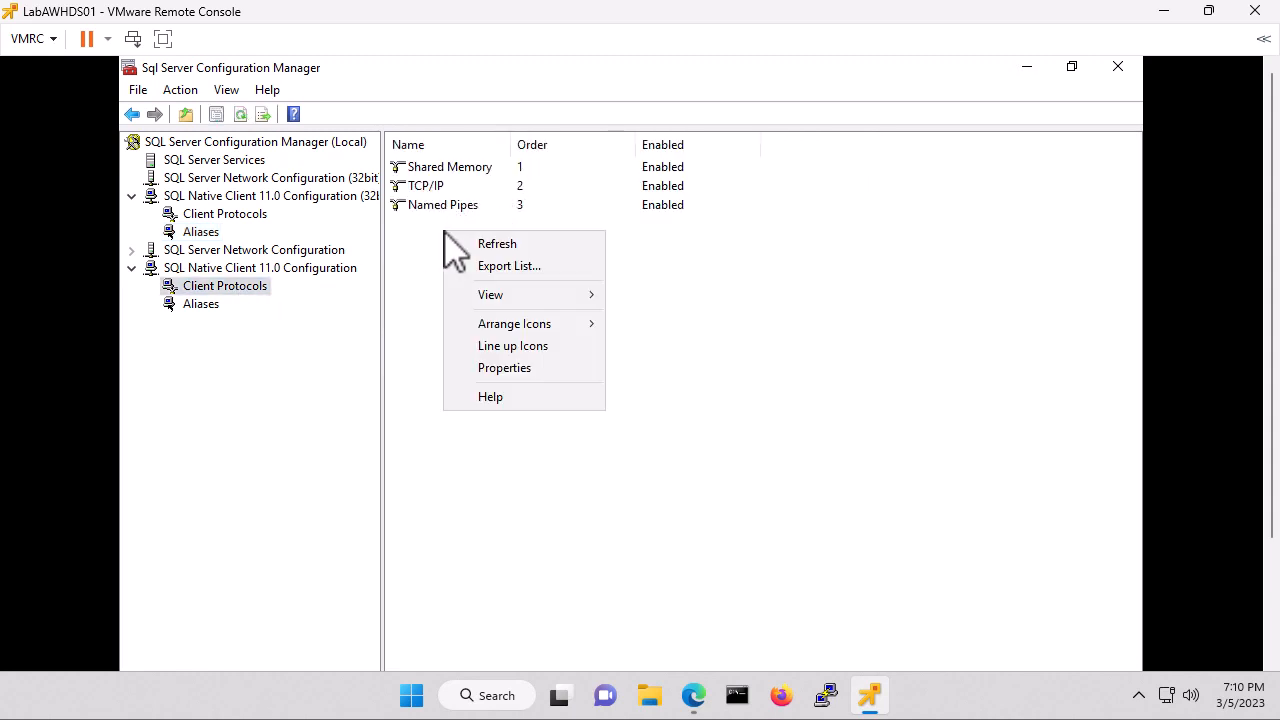
{"action": "left_click", "coordinate": [513, 368]}
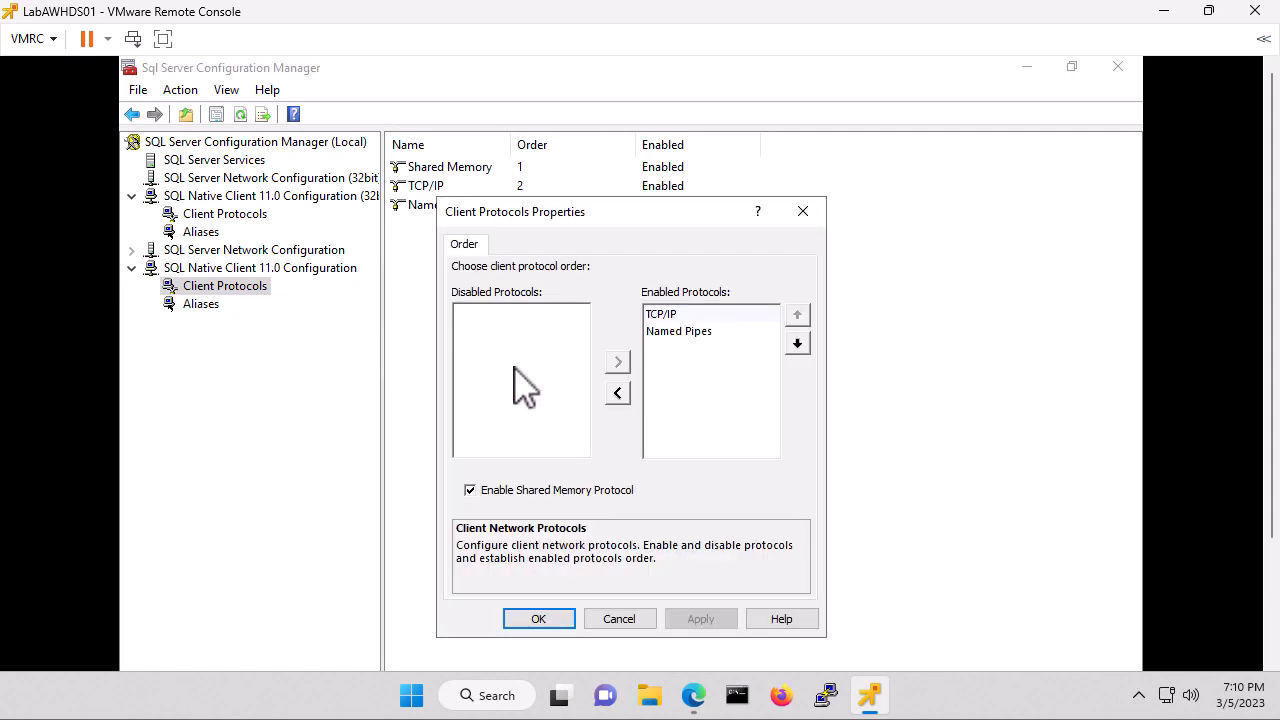
{"action": "left_click", "coordinate": [688, 331]}
{"action": "left_click", "coordinate": [797, 315]}
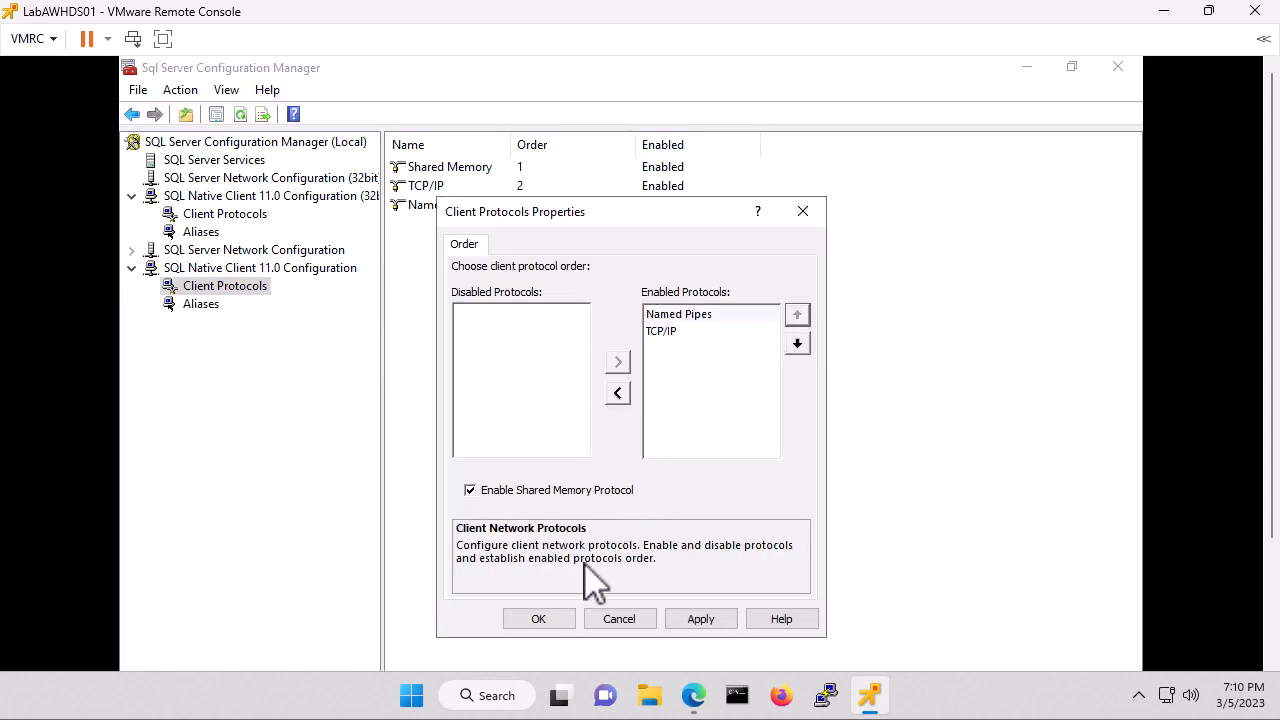
{"action": "left_click", "coordinate": [545, 617]}
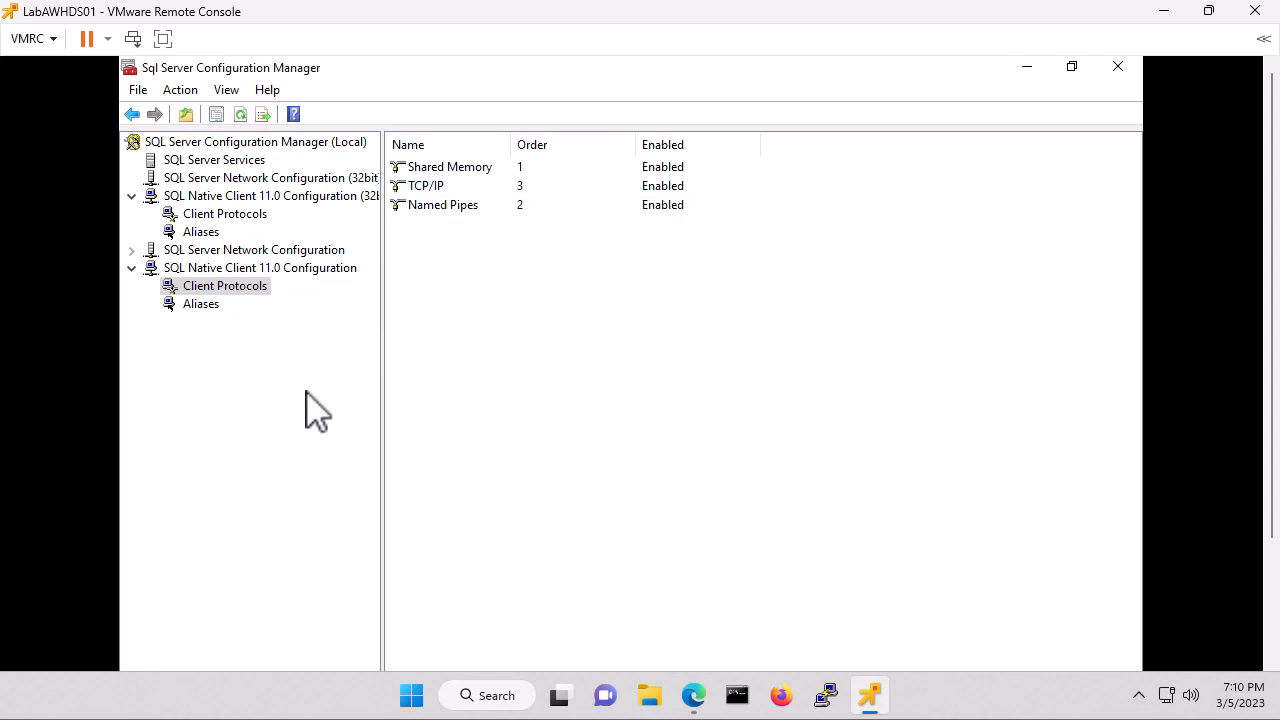
{"action": "left_click", "coordinate": [206, 306]}
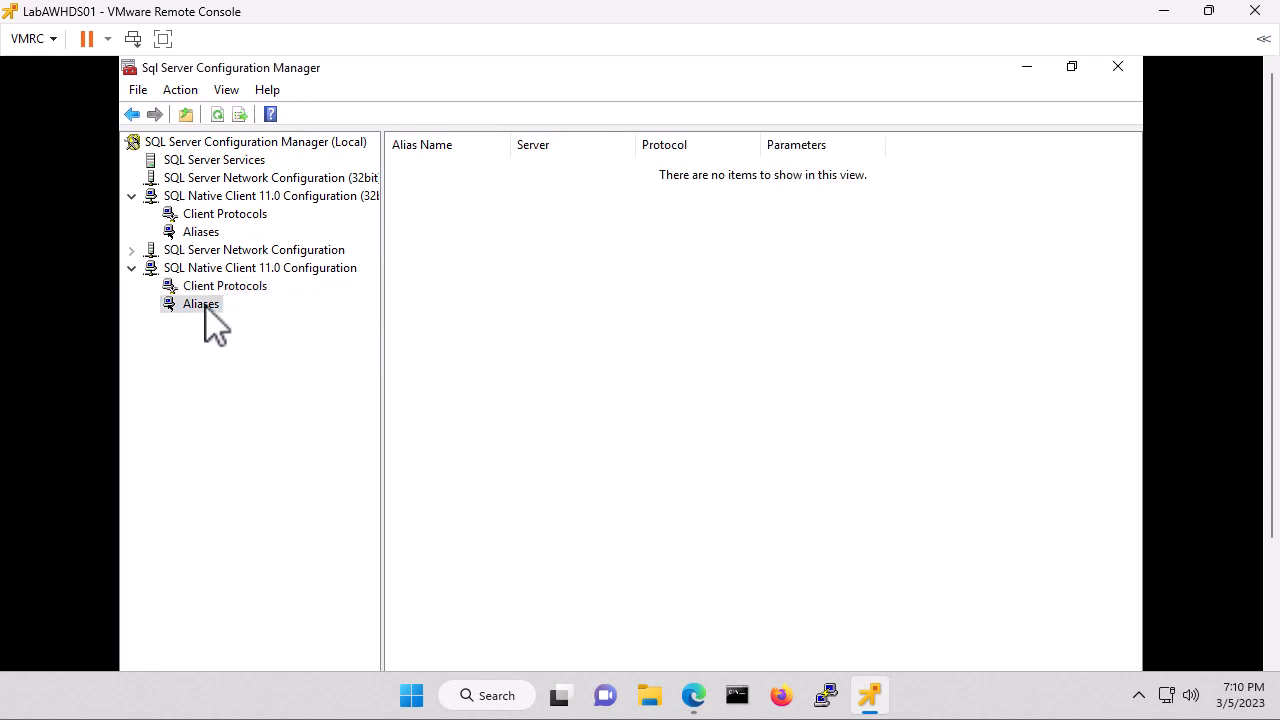
{"action": "left_click", "coordinate": [131, 250]}
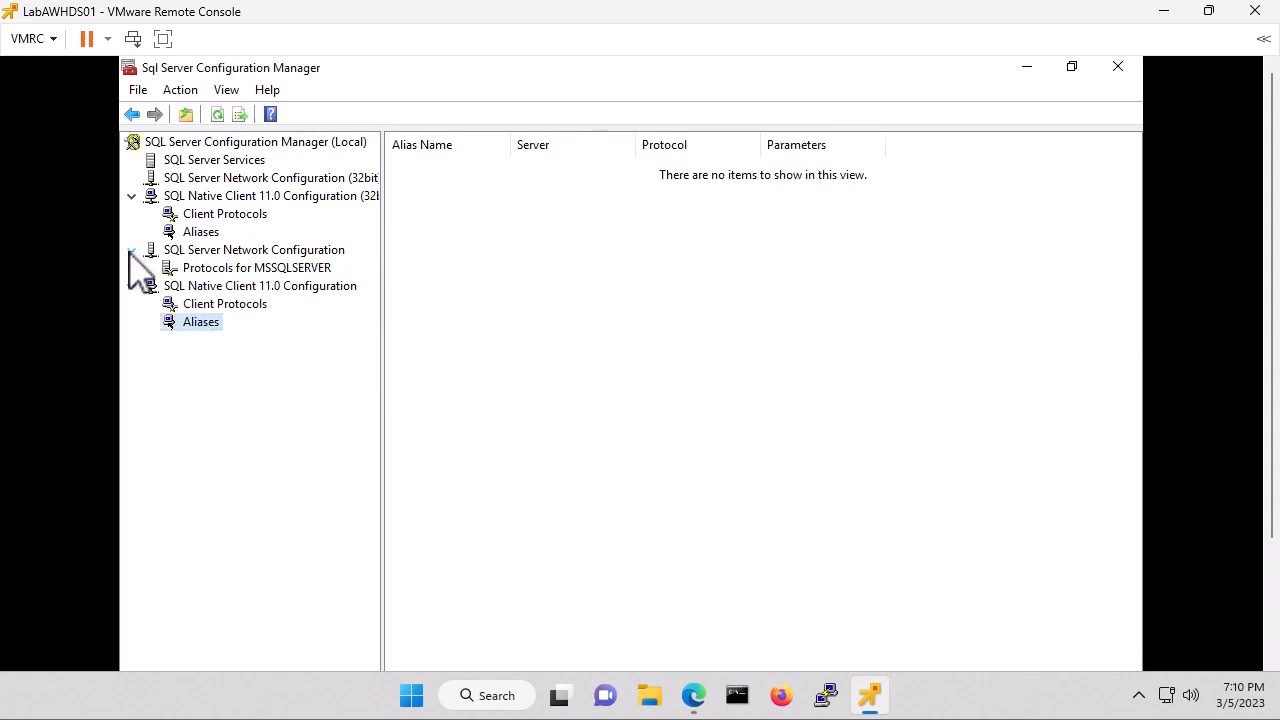
Enable Named Pipes under Protocols for MSSQLSERVER and acknowledge the restart warning.
{"action": "left_click", "coordinate": [296, 270]}
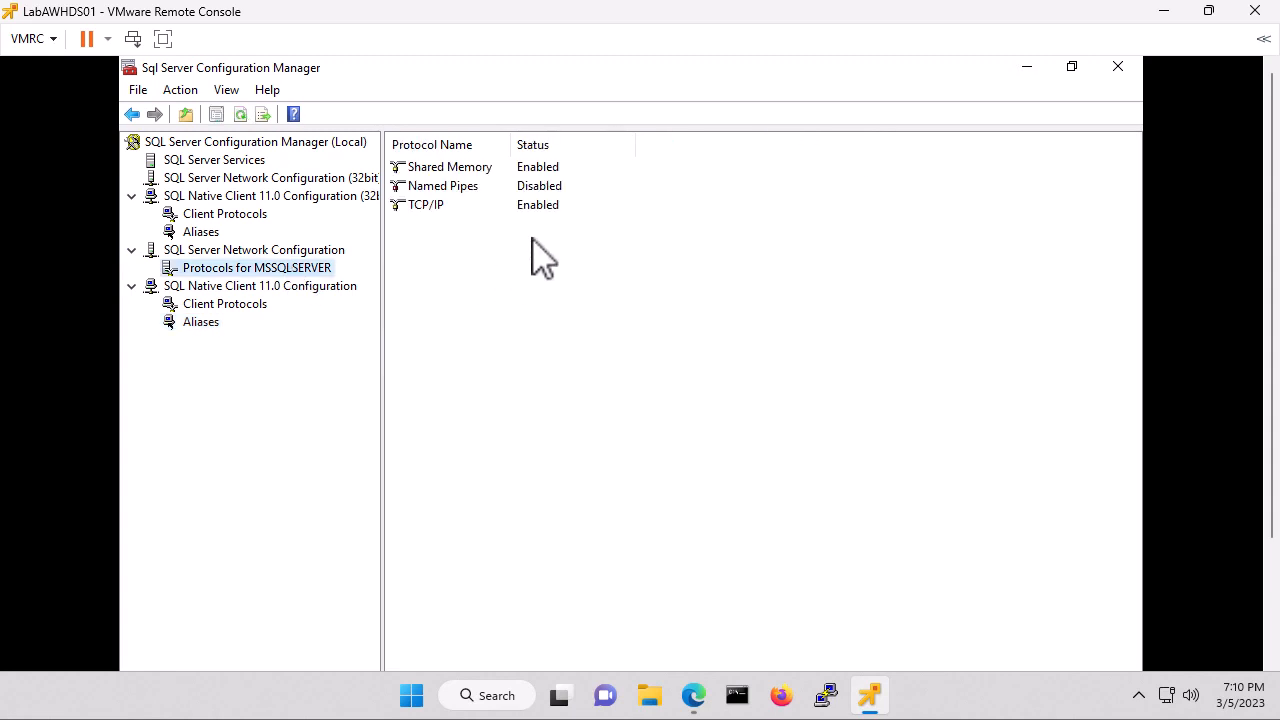
{"action": "left_click", "coordinate": [547, 188]}
{"action": "left_click", "coordinate": [546, 186]}
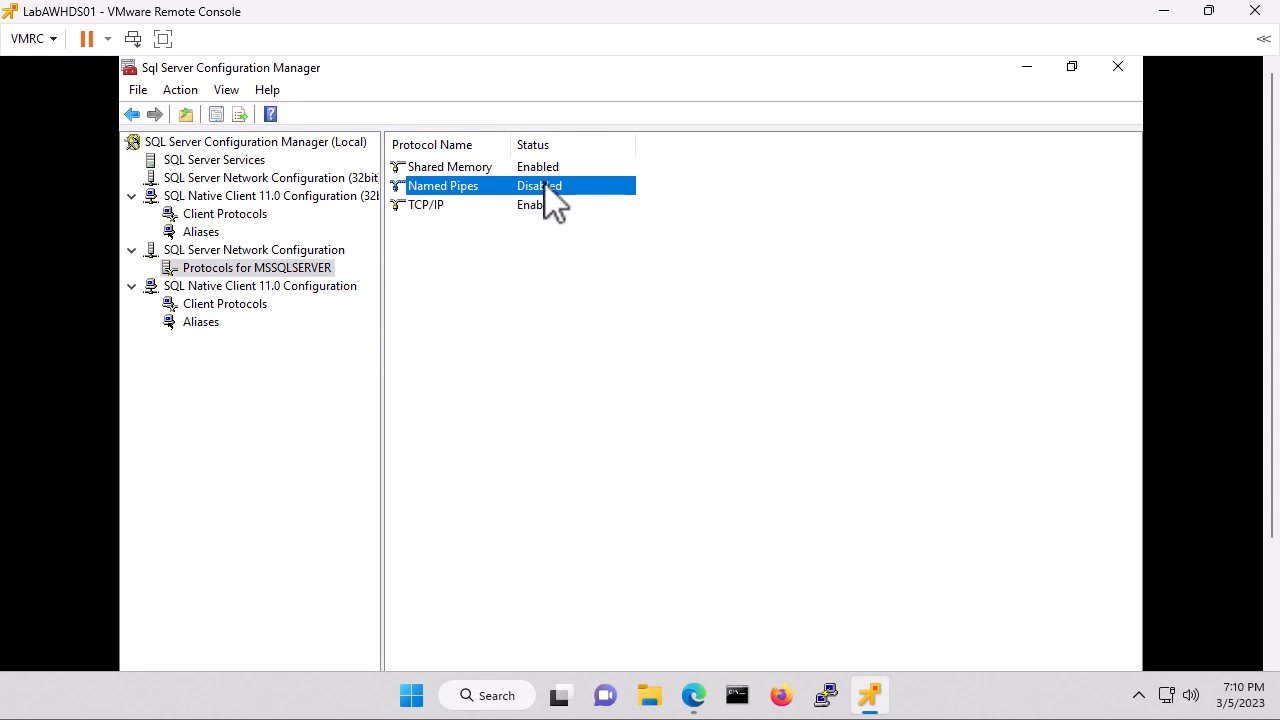
{"action": "right_click", "coordinate": [547, 188]}
{"action": "left_click", "coordinate": [592, 196]}
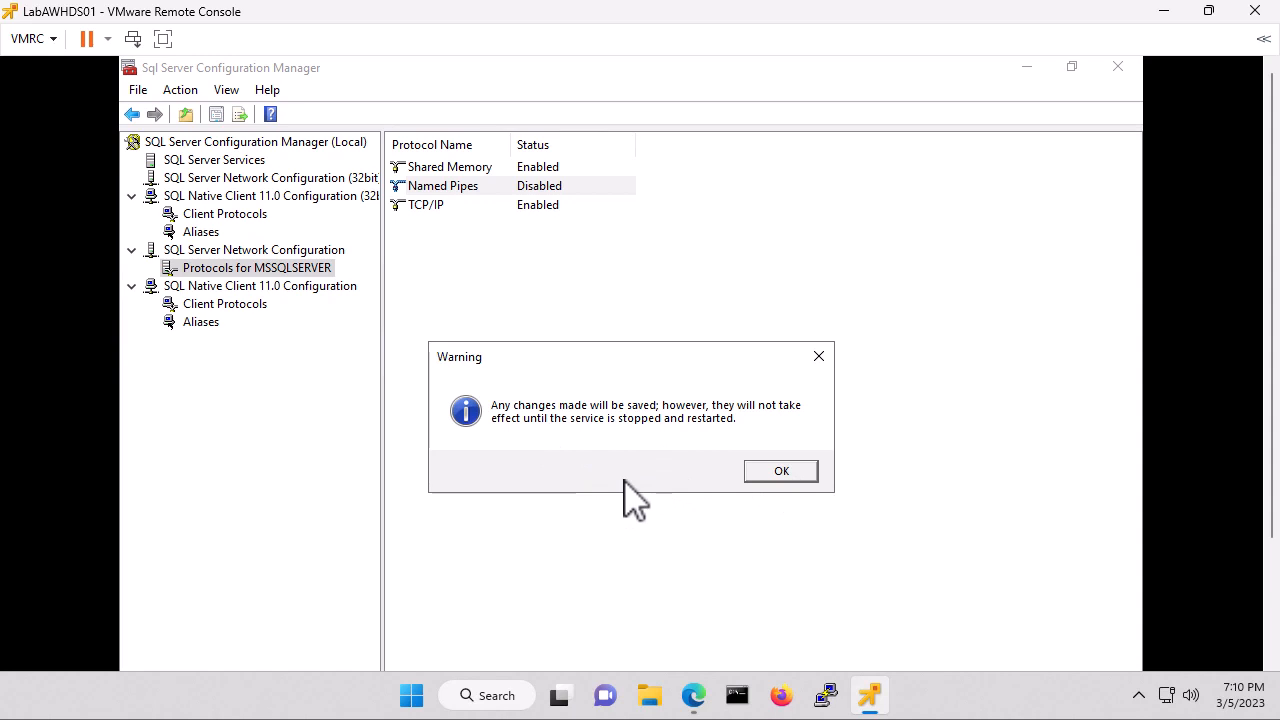
{"action": "left_click", "coordinate": [780, 472]}
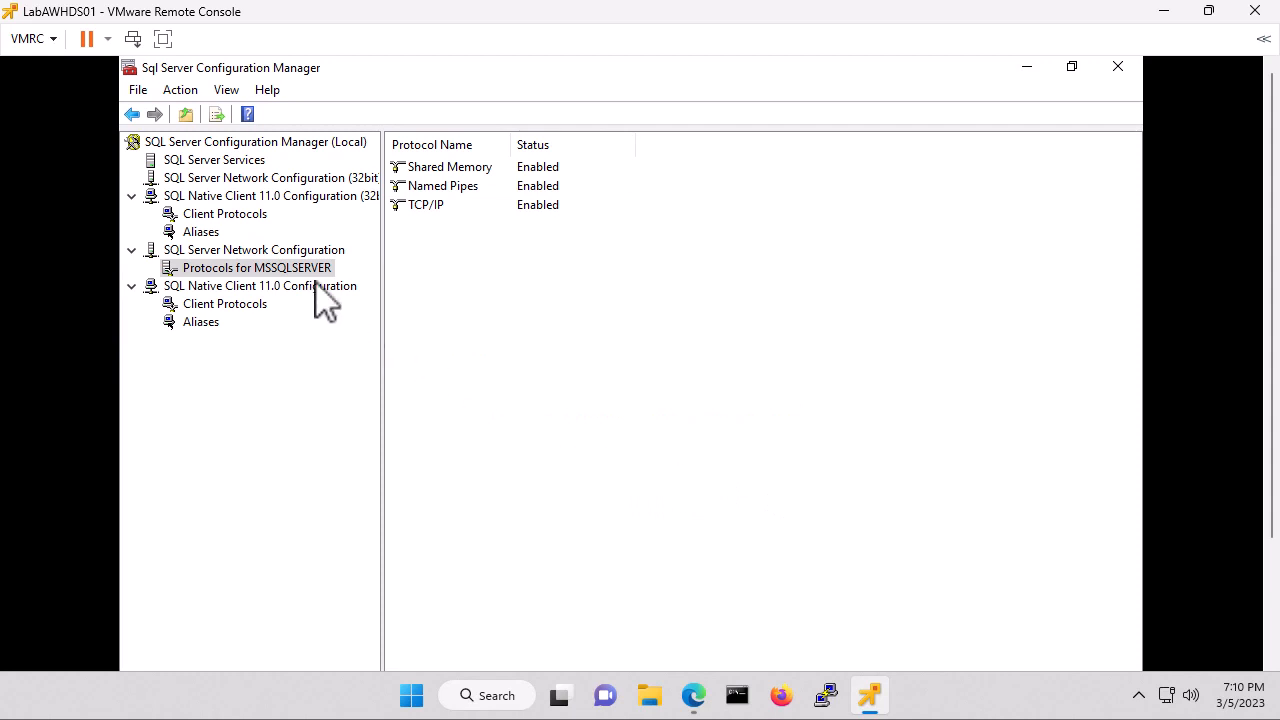
Restart the SQL Server service from the SQL Server Services list.
{"action": "left_click", "coordinate": [221, 160]}
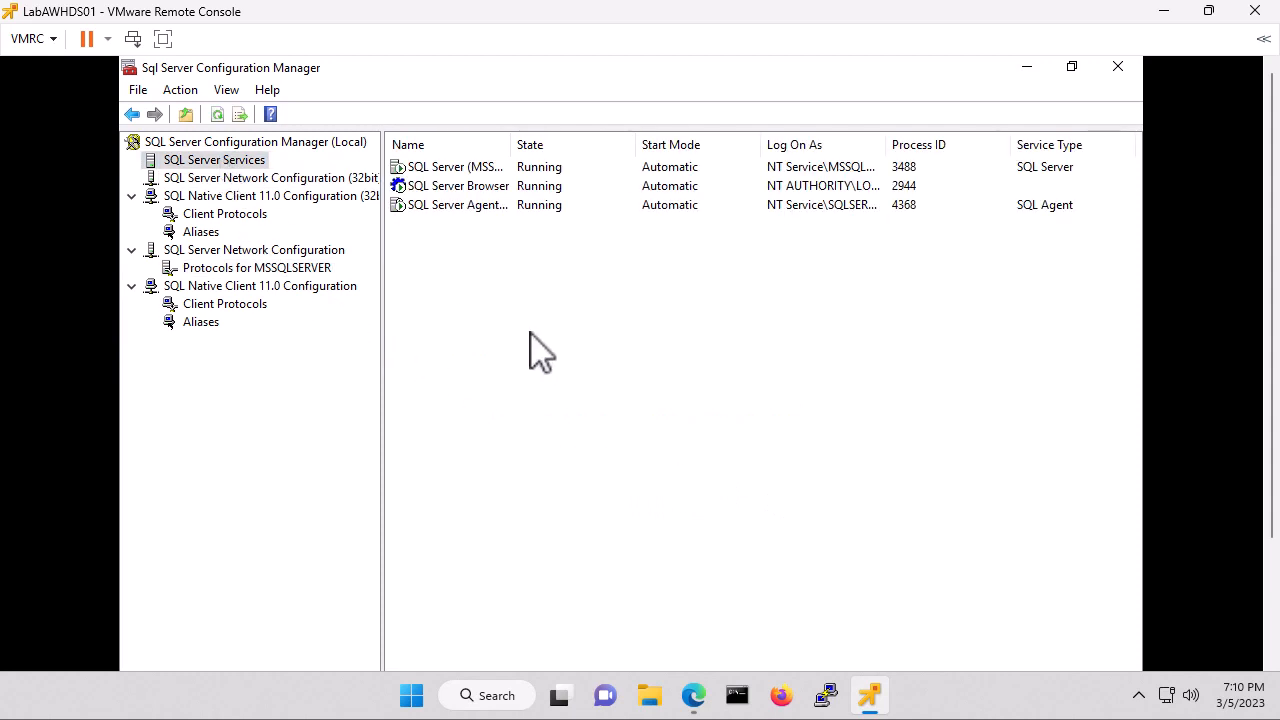
{"action": "right_click", "coordinate": [450, 170]}
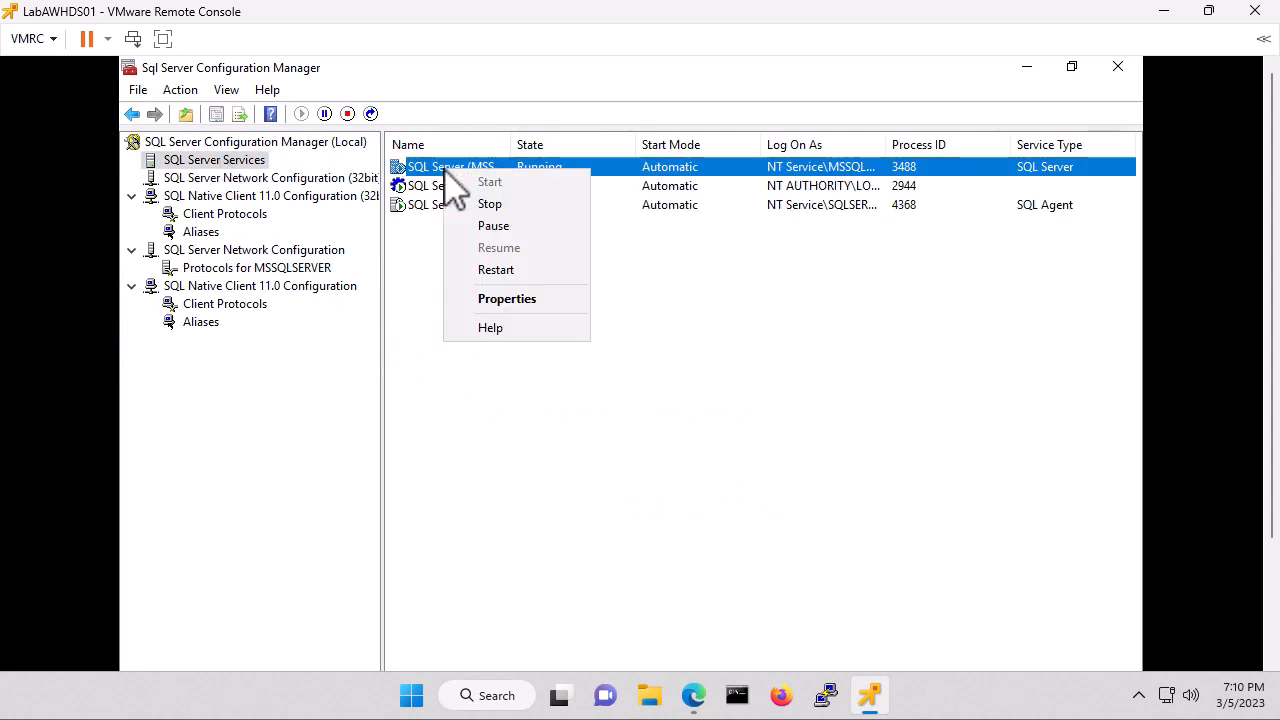
{"action": "left_click", "coordinate": [508, 274]}
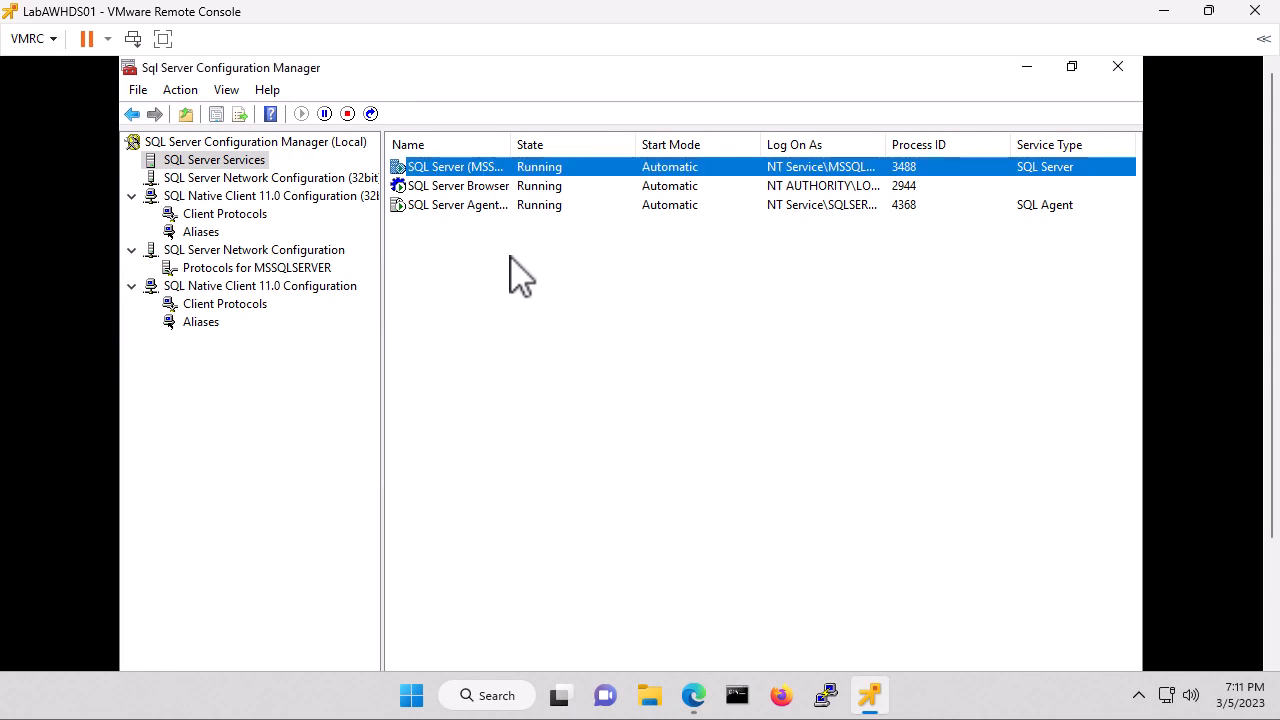
Restart SQL Server Browser and SQL Server Agent, then close SQL Server Configuration Manager.
{"action": "left_click", "coordinate": [465, 190]}
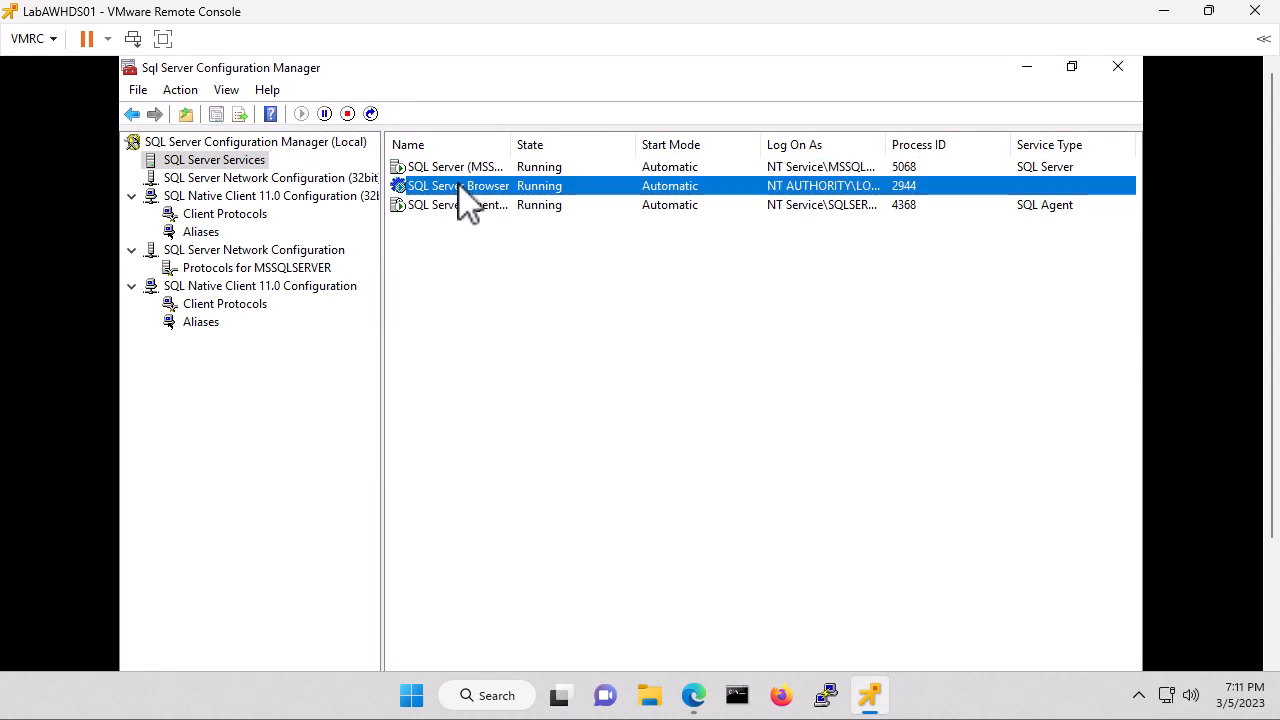
{"action": "right_click", "coordinate": [460, 183]}
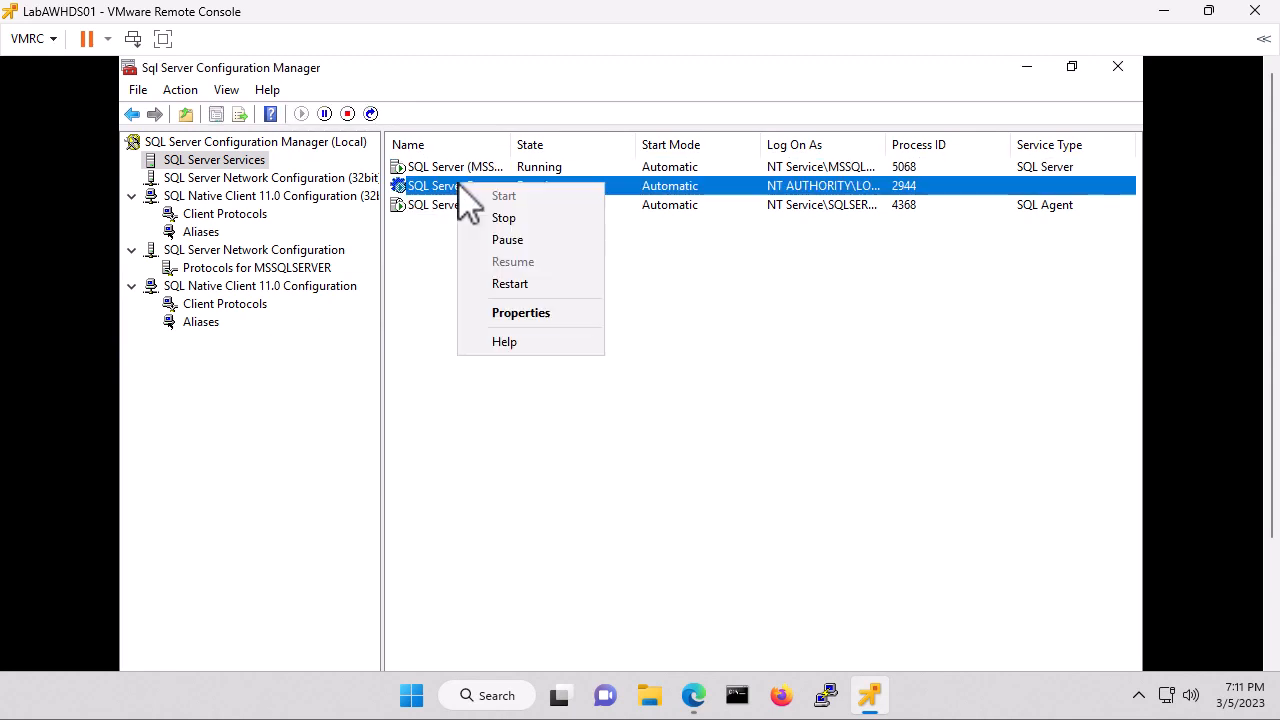
{"action": "left_click", "coordinate": [523, 290]}
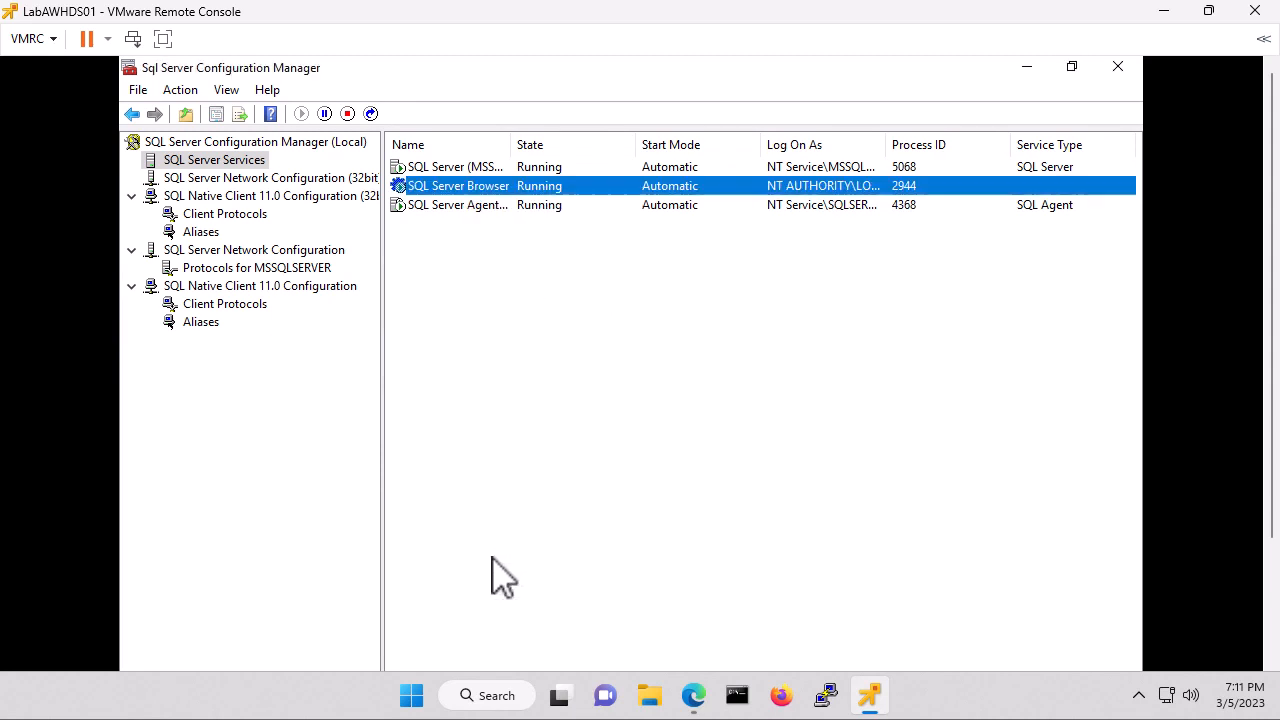
{"action": "left_click", "coordinate": [450, 207]}
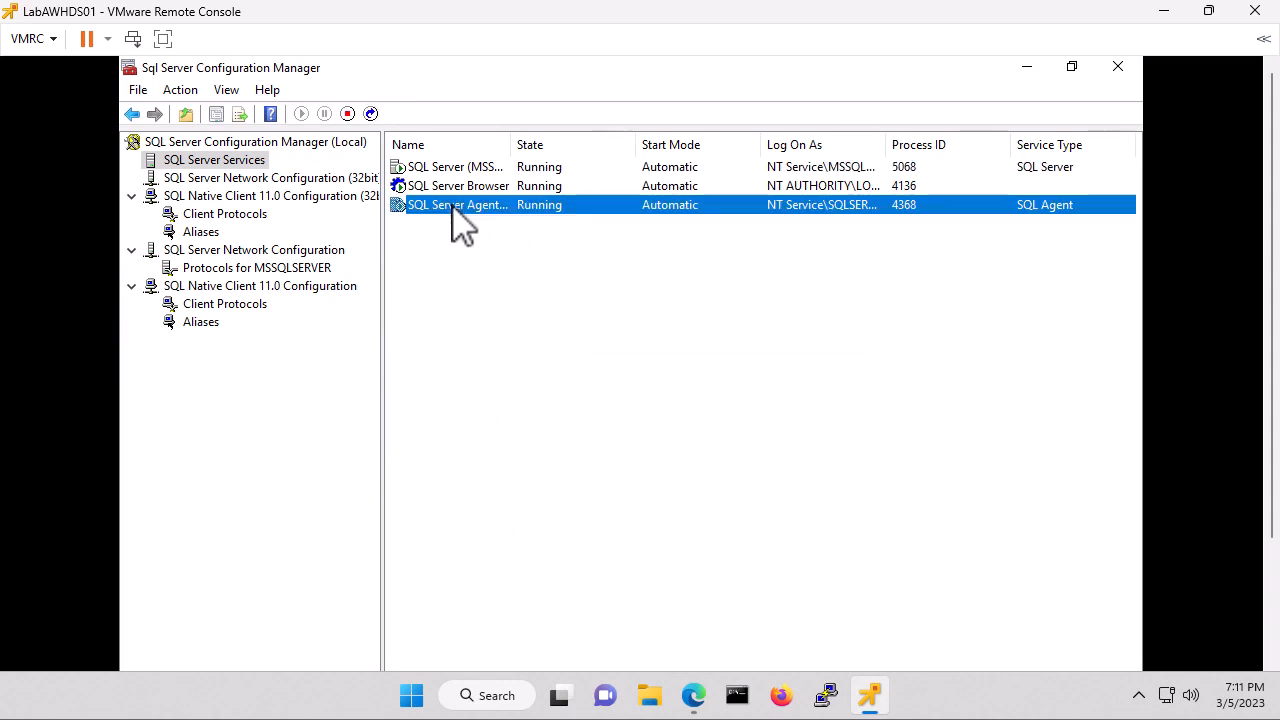
{"action": "right_click", "coordinate": [451, 207]}
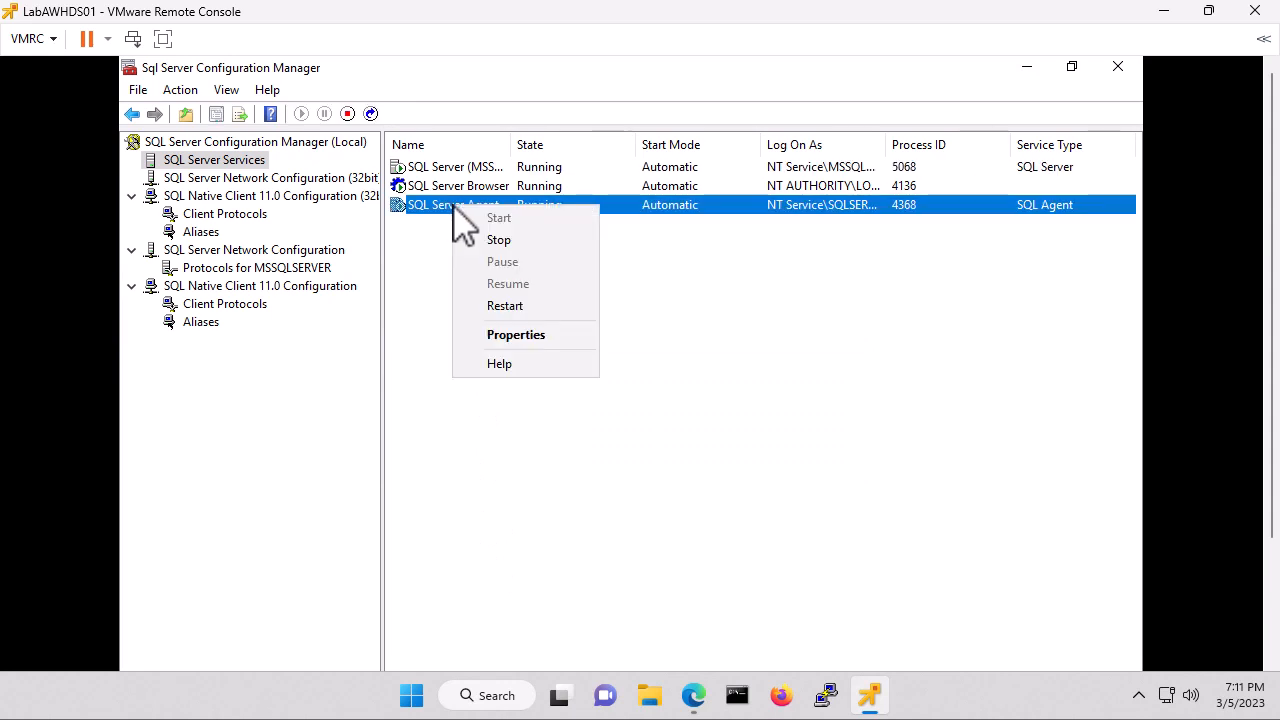
{"action": "left_click", "coordinate": [512, 306]}
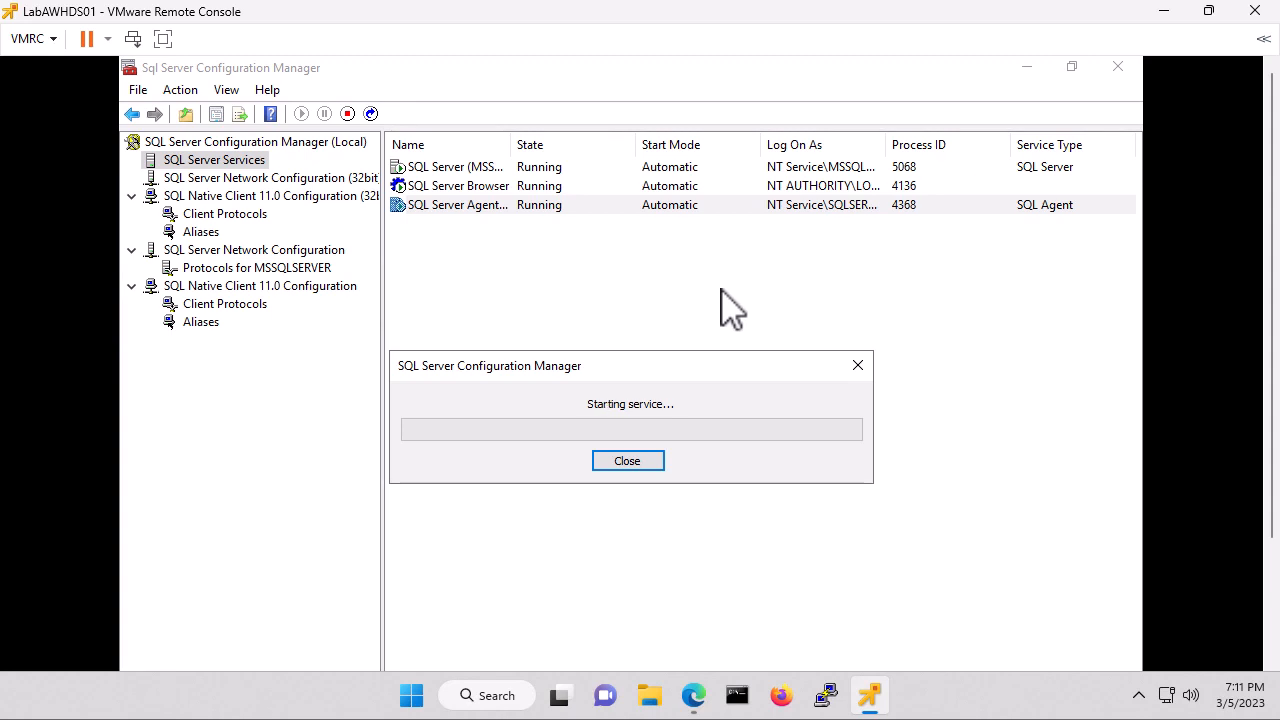
{"action": "left_click", "coordinate": [1122, 70]}
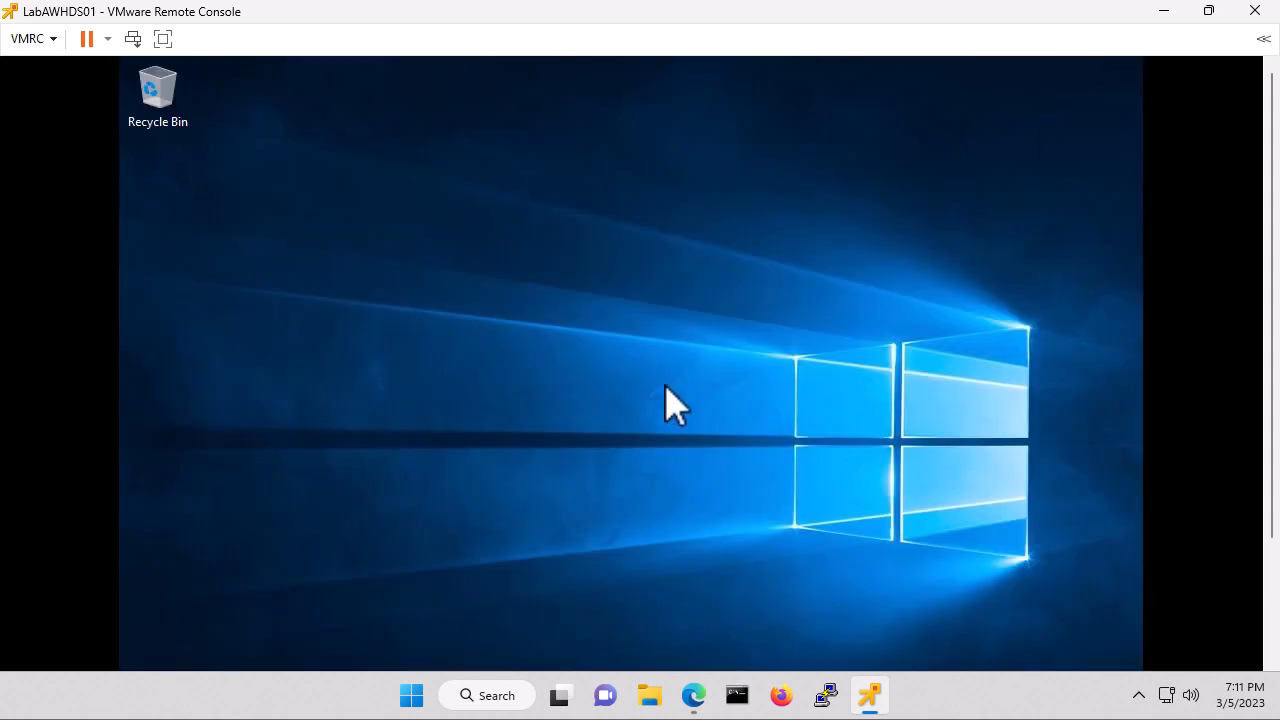
Launch Internet Explorer from the guest's taskbar and move its window up and right.
{"action": "left_click", "coordinate": [1273, 578]}
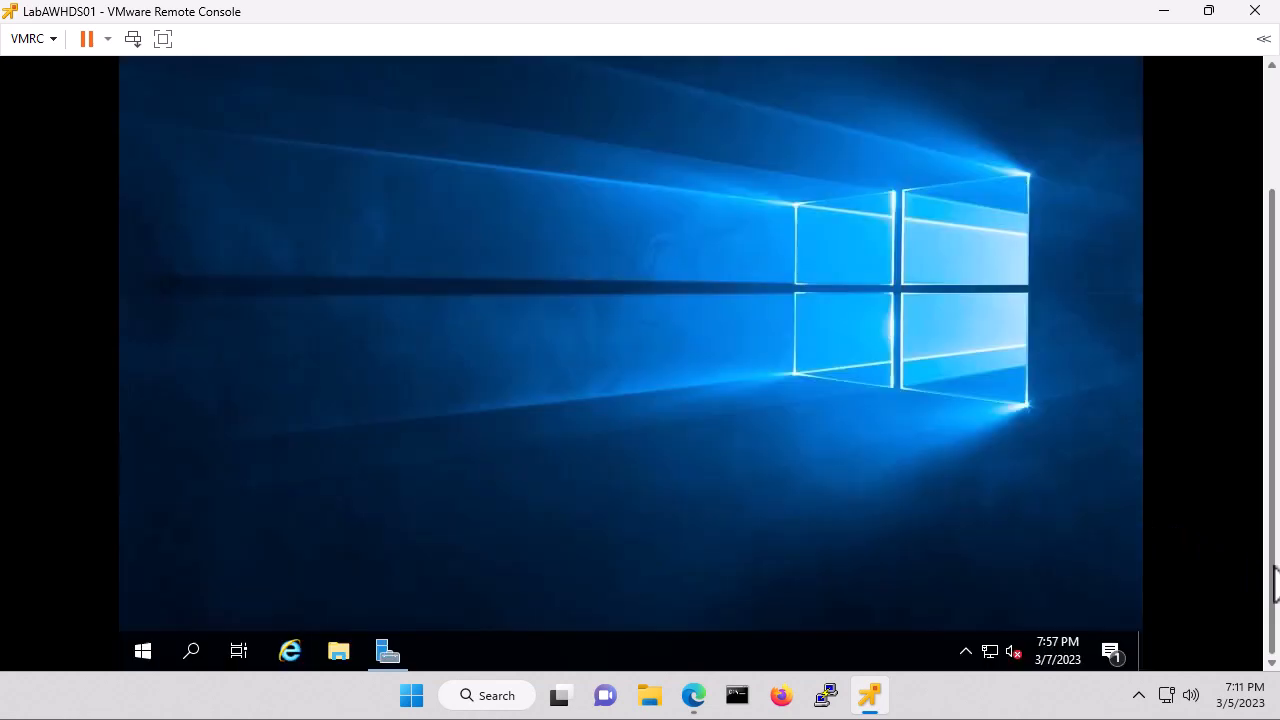
{"action": "left_click", "coordinate": [290, 652]}
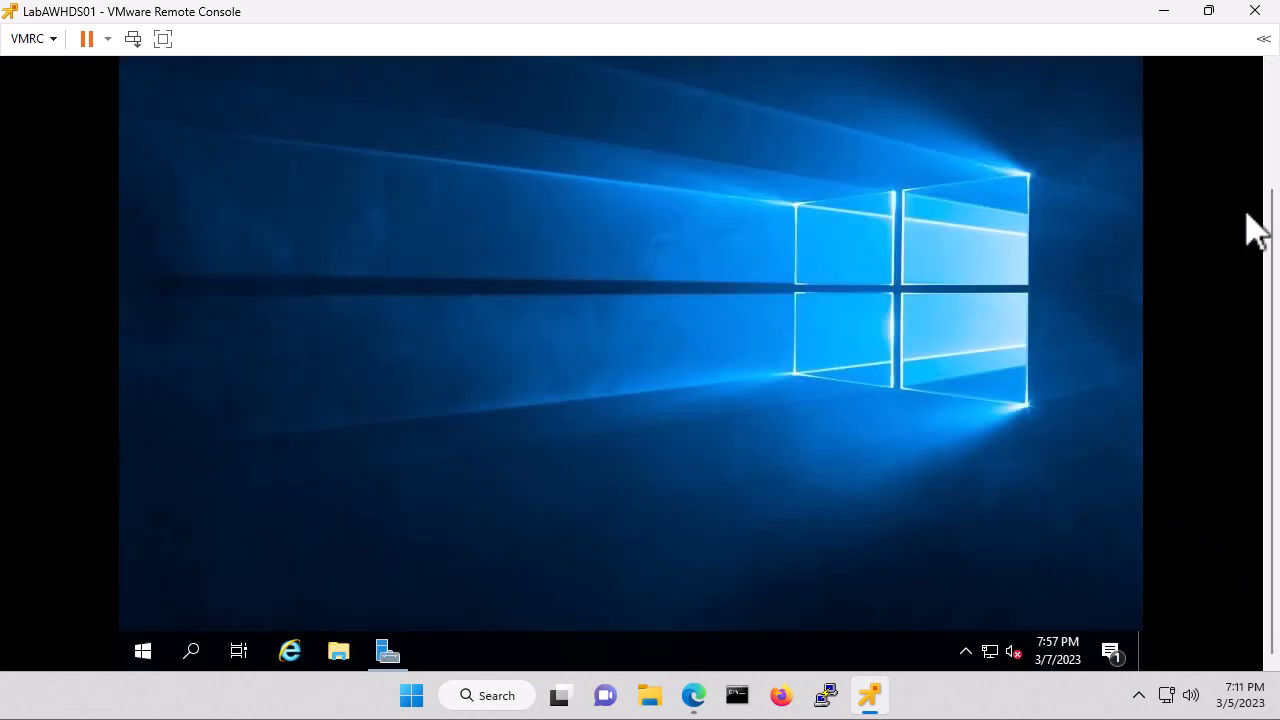
{"action": "left_click_drag", "start_coordinate": [1271, 230], "coordinate": [1271, 110]}
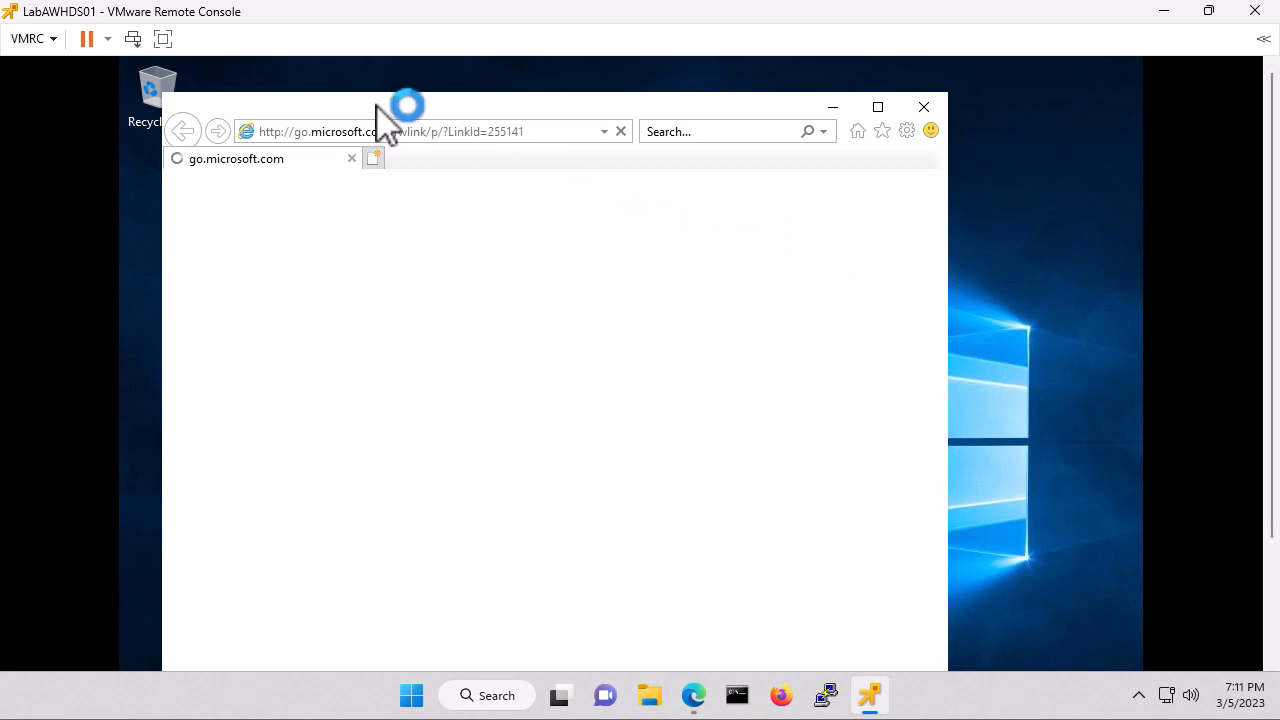
{"action": "left_click_drag", "start_coordinate": [375, 110], "coordinate": [412, 83]}
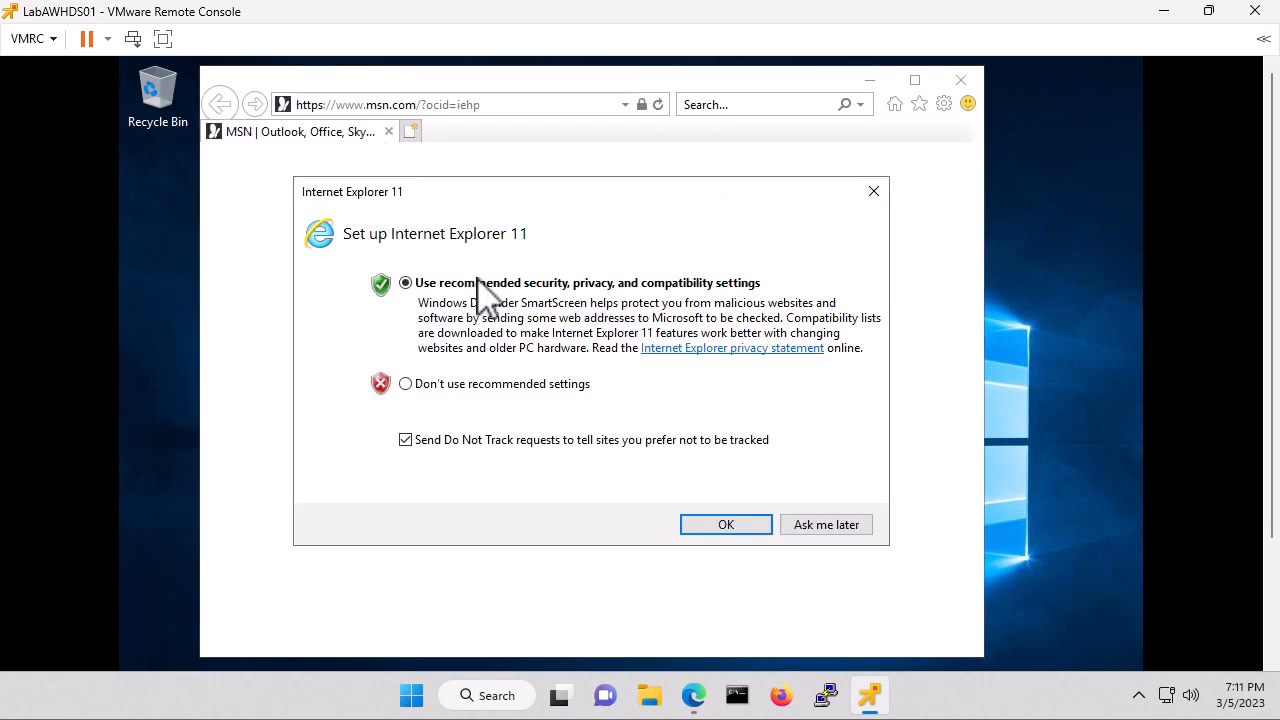
Accept the recommended browser settings, then accept the Edge license to download MicrosoftEdgeSetup.exe.
{"action": "left_click", "coordinate": [724, 526]}
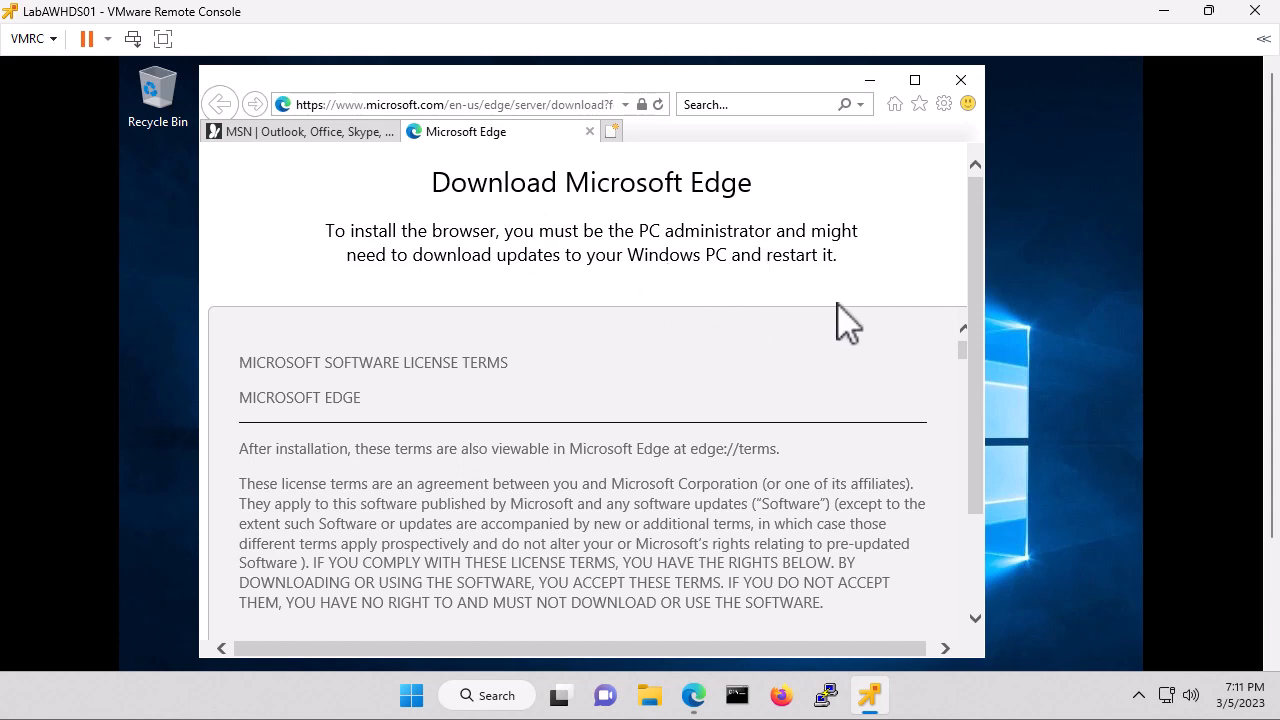
{"action": "scroll", "coordinate": [985, 300], "scroll_direction": "down", "scroll_amount": 1}
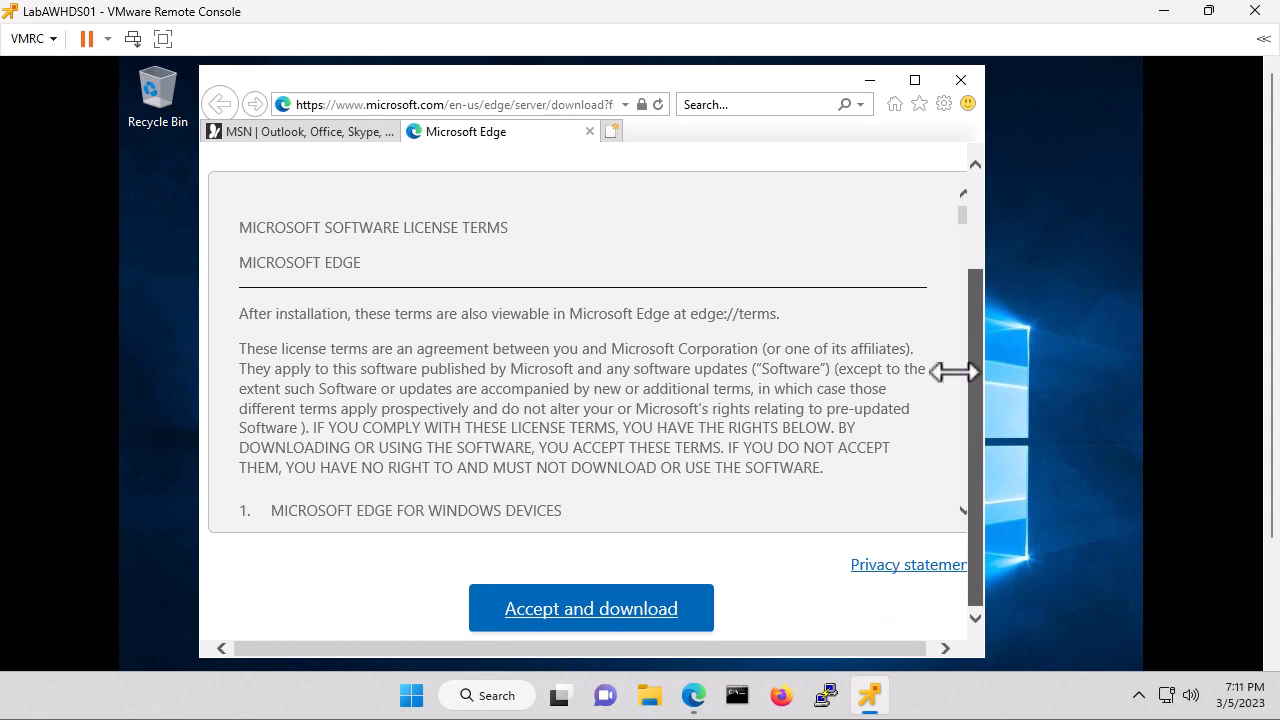
{"action": "left_click", "coordinate": [607, 608]}
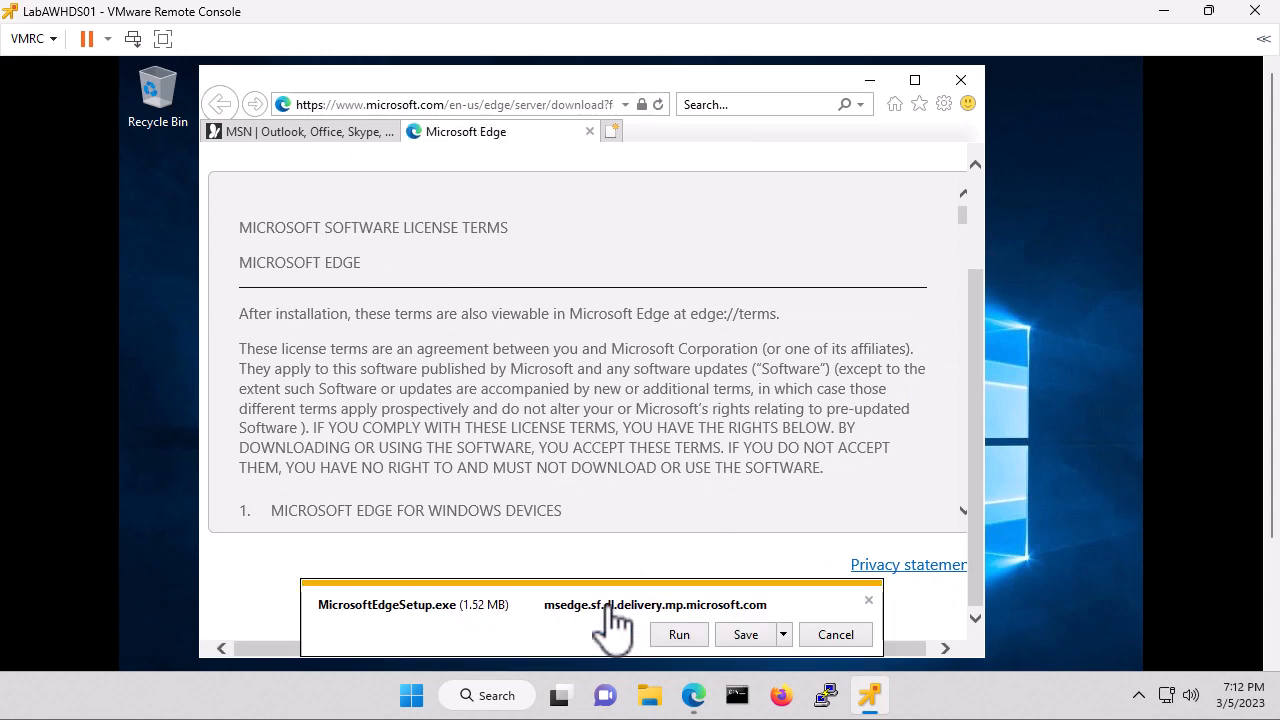
Run the downloaded MicrosoftEdgeSetup.exe and let Edge install and open its welcome screen.
{"action": "left_click", "coordinate": [679, 636]}
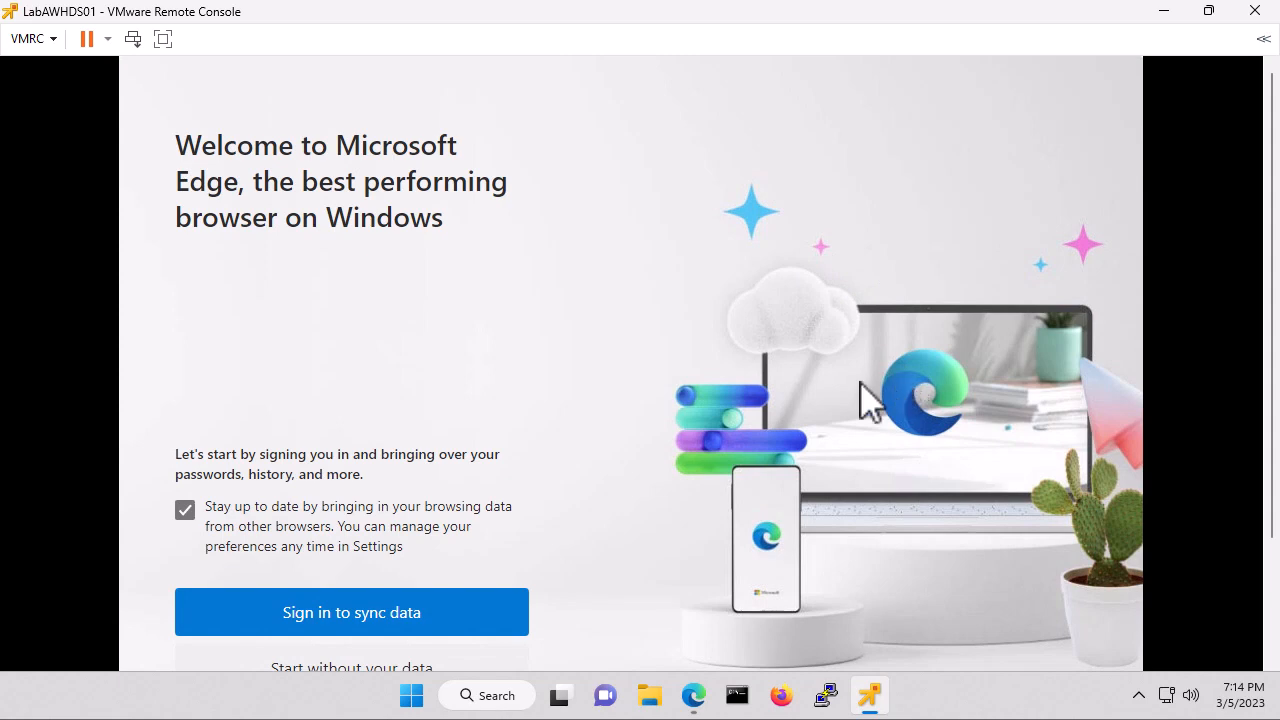
Finish Edge first-run setup without signing in or importing data, and close the extra tab.
{"action": "left_click", "coordinate": [369, 669]}
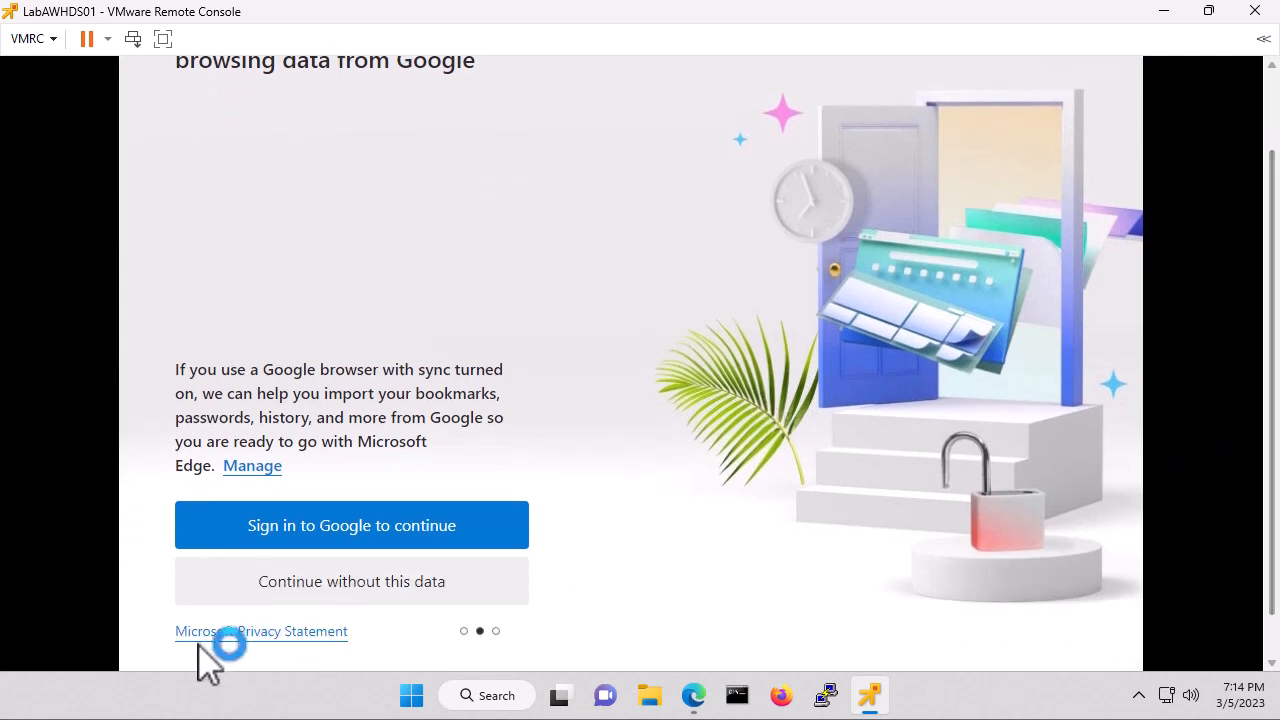
{"action": "left_click", "coordinate": [369, 588]}
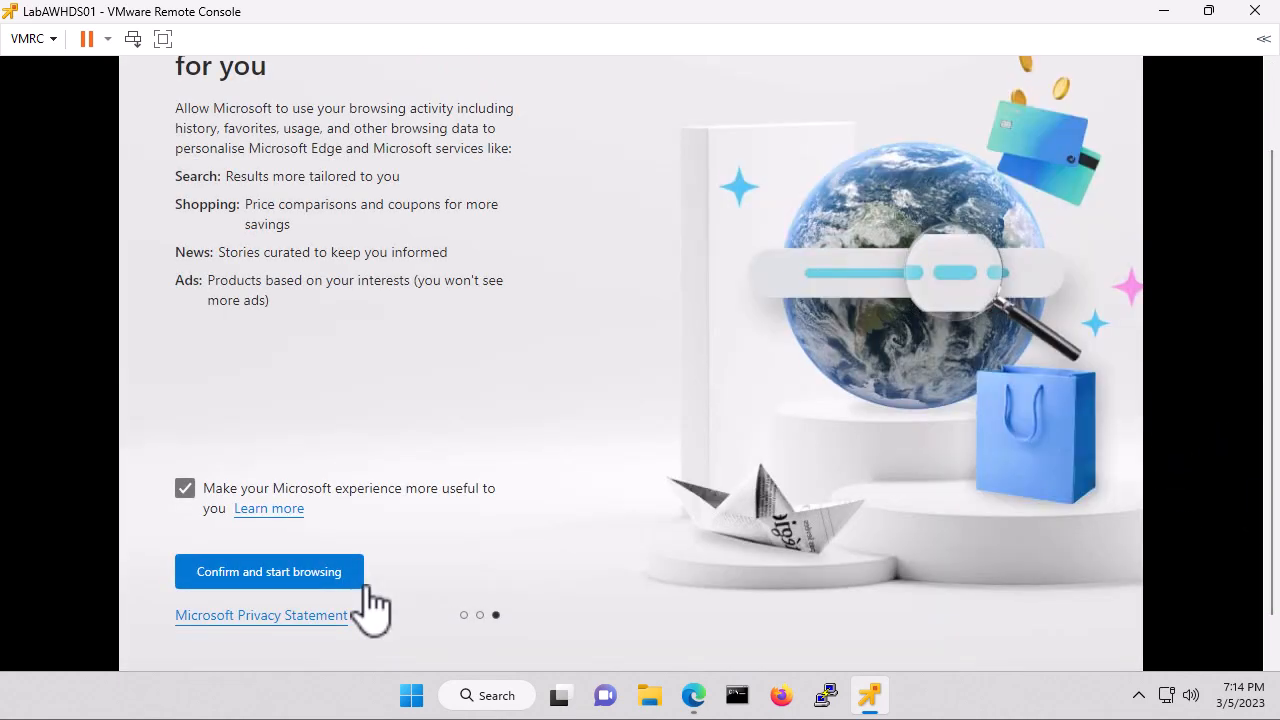
{"action": "left_click", "coordinate": [272, 575]}
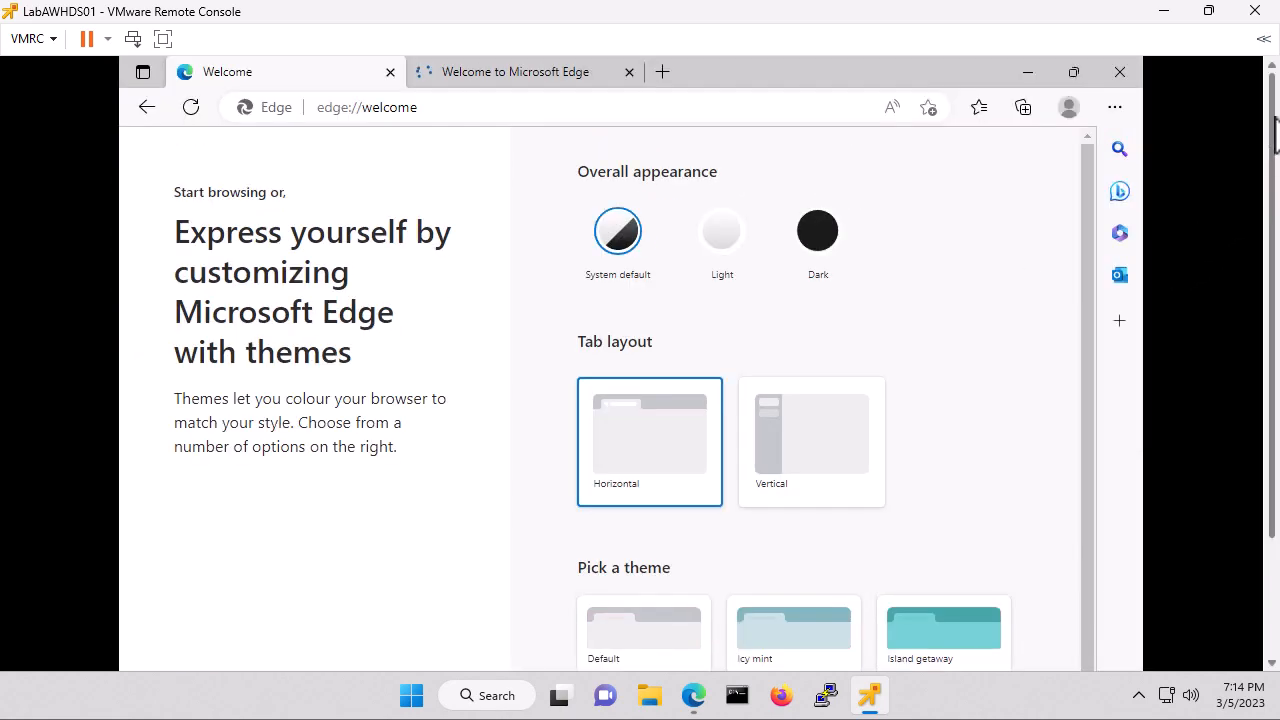
{"action": "left_click", "coordinate": [628, 73]}
Type 'odbc 13' in the address bar and highlight the ODBC 13 driver suggestion.
{"action": "left_click", "coordinate": [453, 108]}
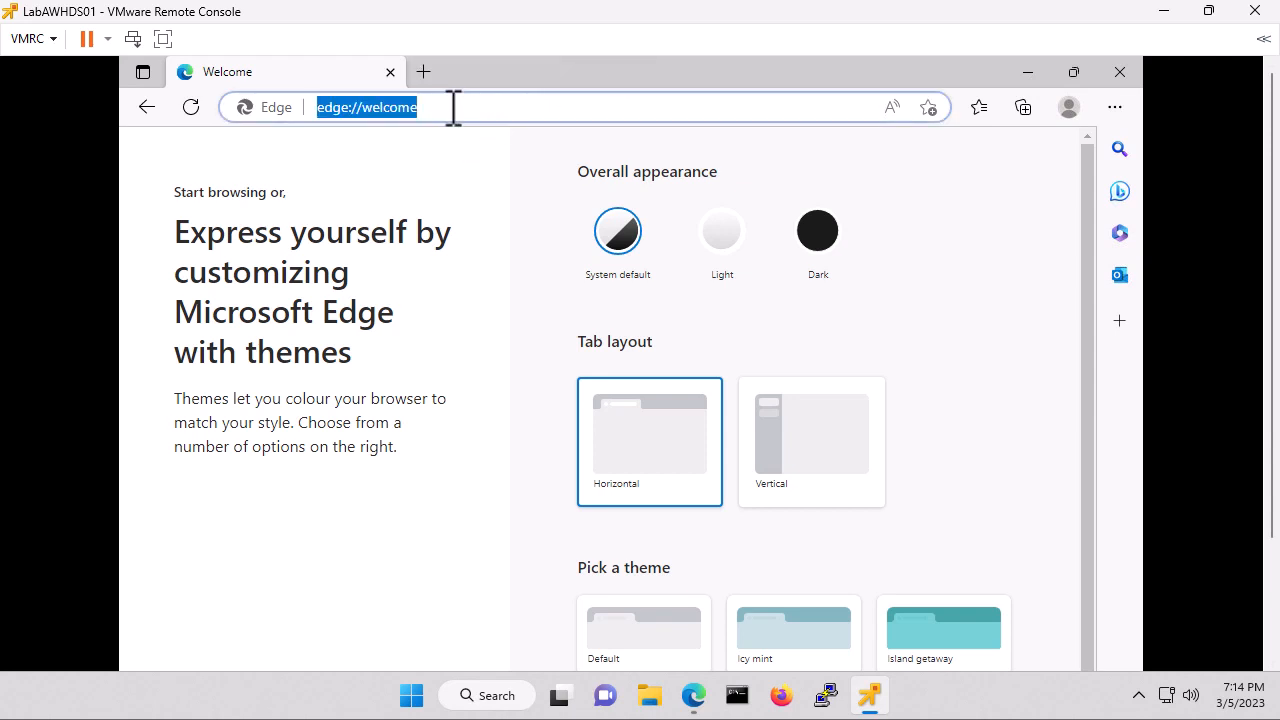
{"action": "type", "text": "sql"}
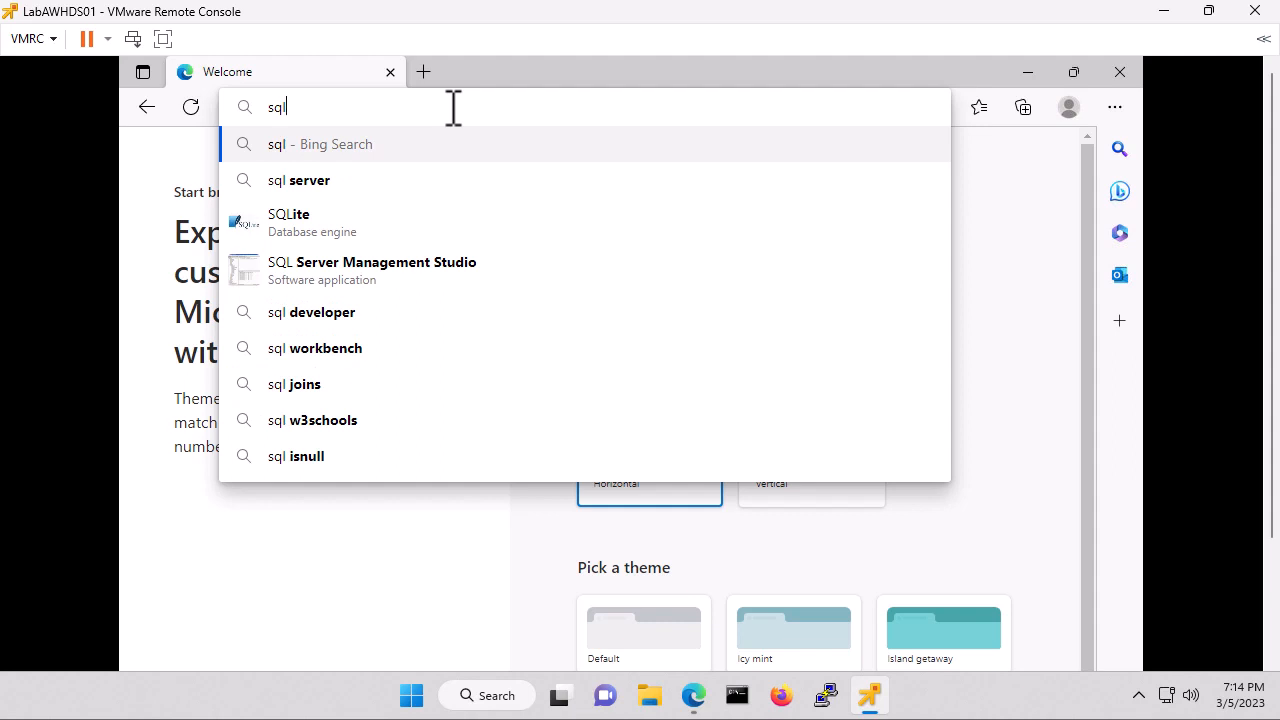
{"action": "key", "text": "BackSpace"}
{"action": "key", "text": "BackSpace"}
{"action": "key", "text": "BackSpace"}
{"action": "type", "text": "od"}
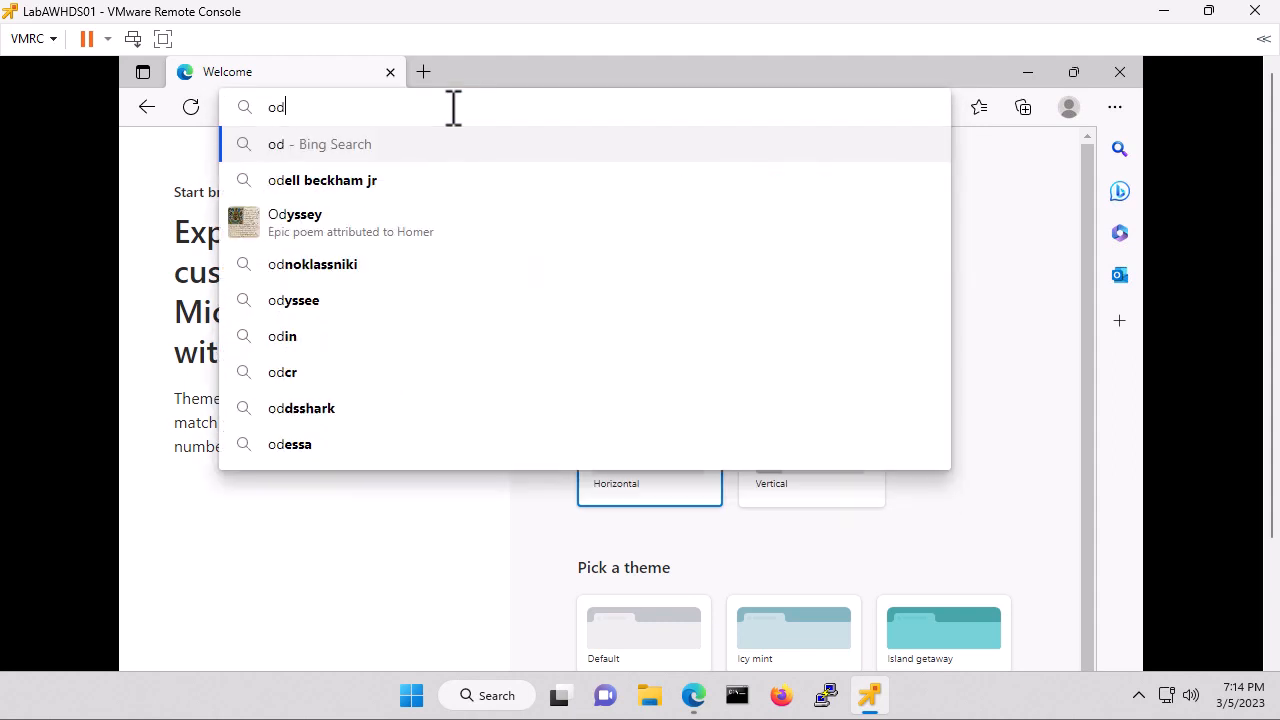
{"action": "type", "text": "bc "}
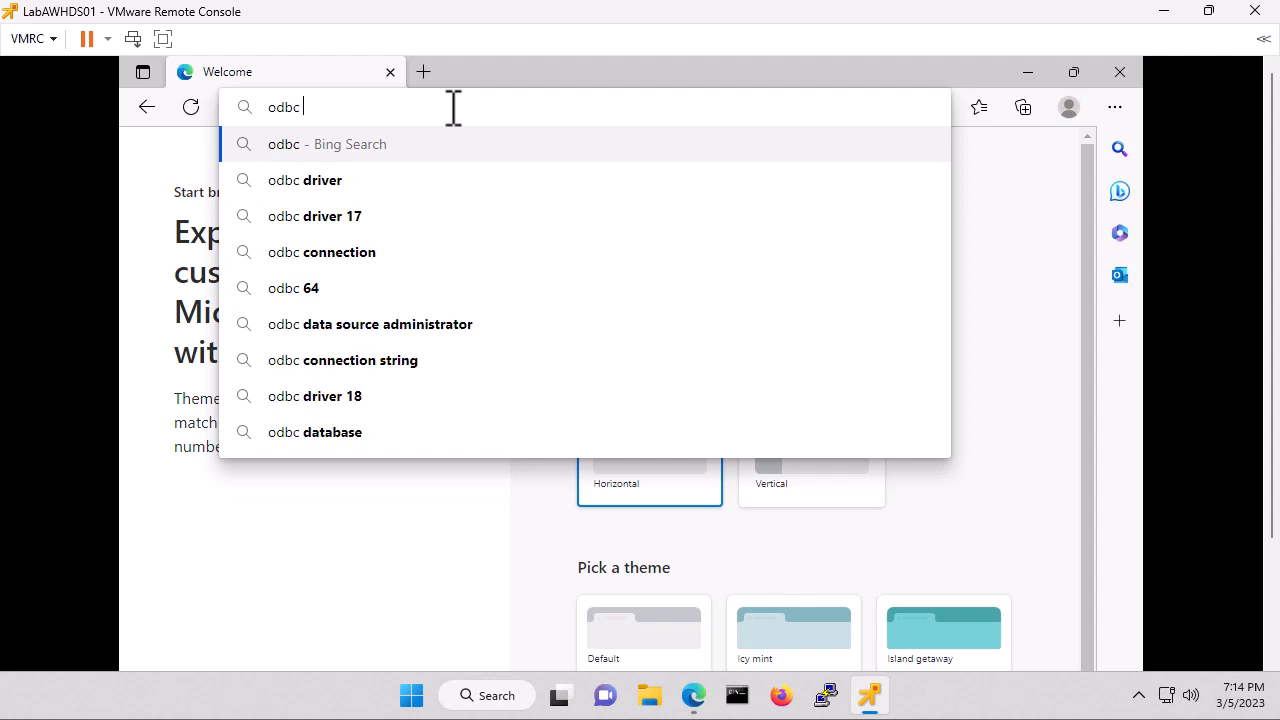
{"action": "type", "text": "13"}
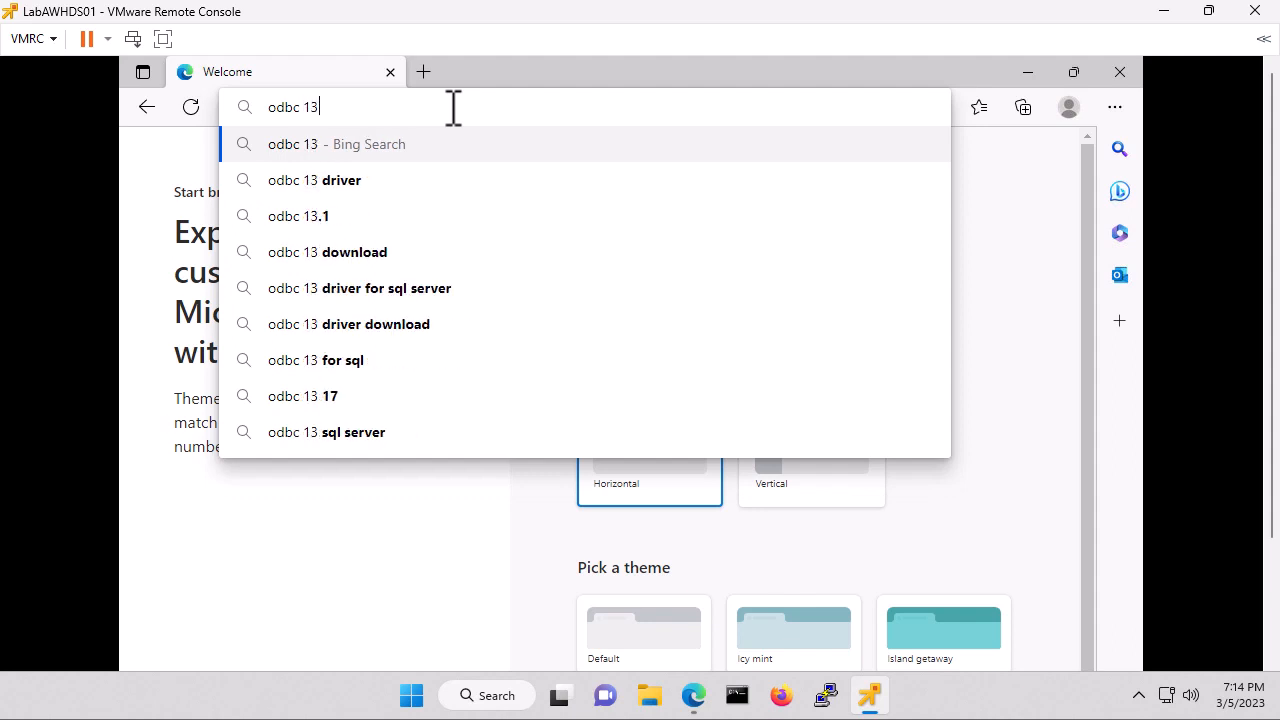
{"action": "key", "text": "Down"}
{"action": "key", "text": "Down"}
{"action": "key", "text": "Down"}
{"action": "key", "text": "Down"}
{"action": "key", "text": "Down"}
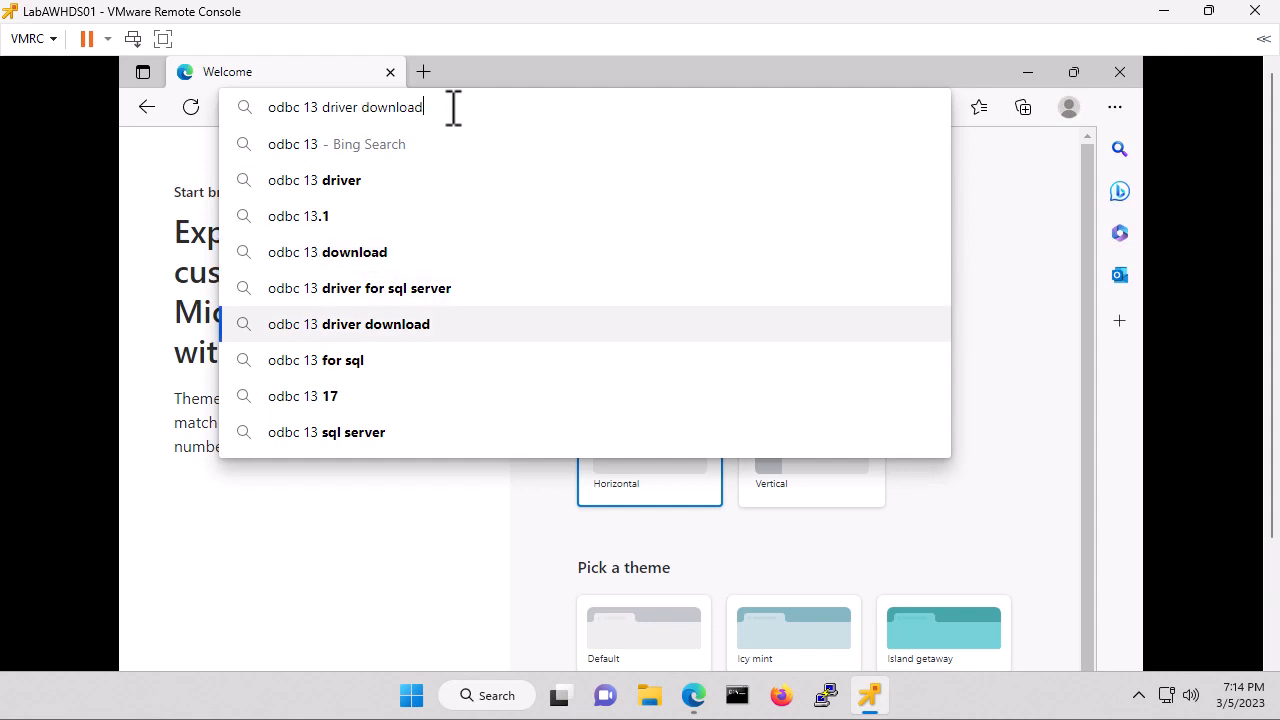
{"action": "key", "text": "Up"}
Search for ODBC Driver 13 for SQL Server and choose English\X64\msodbcsql.msi on its download page.
{"action": "key", "text": "Return"}
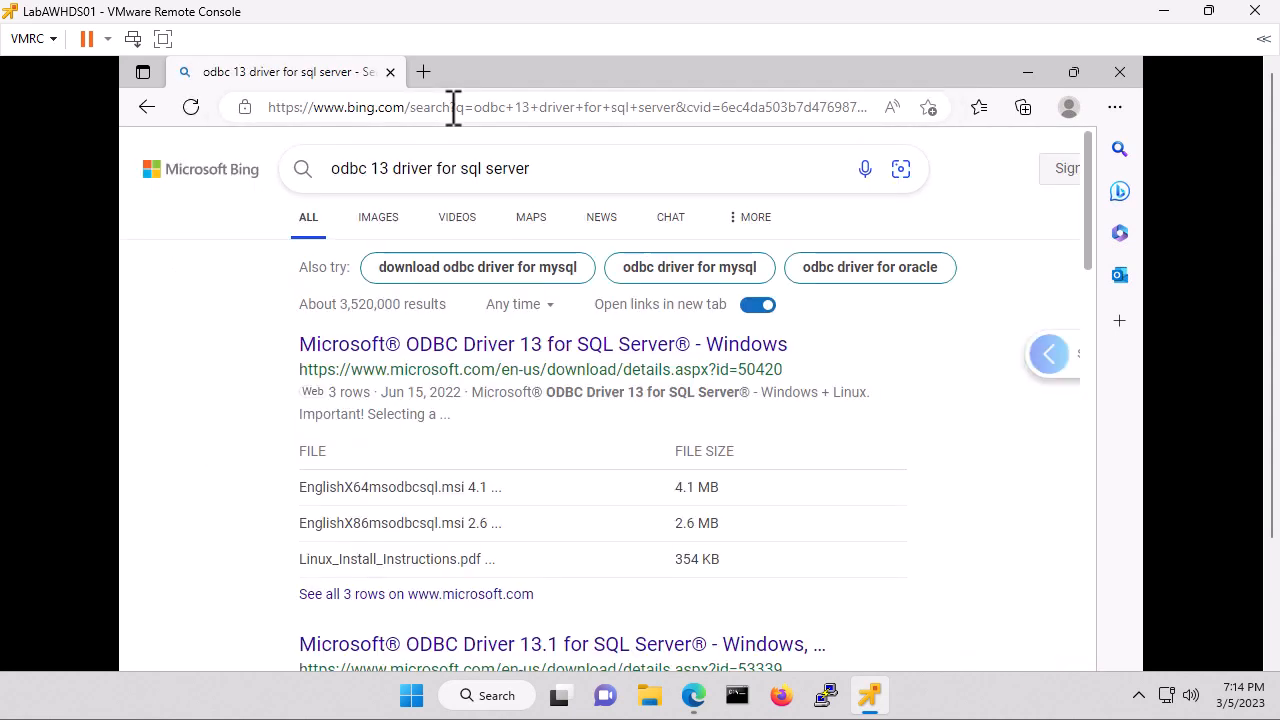
{"action": "left_click", "coordinate": [600, 352]}
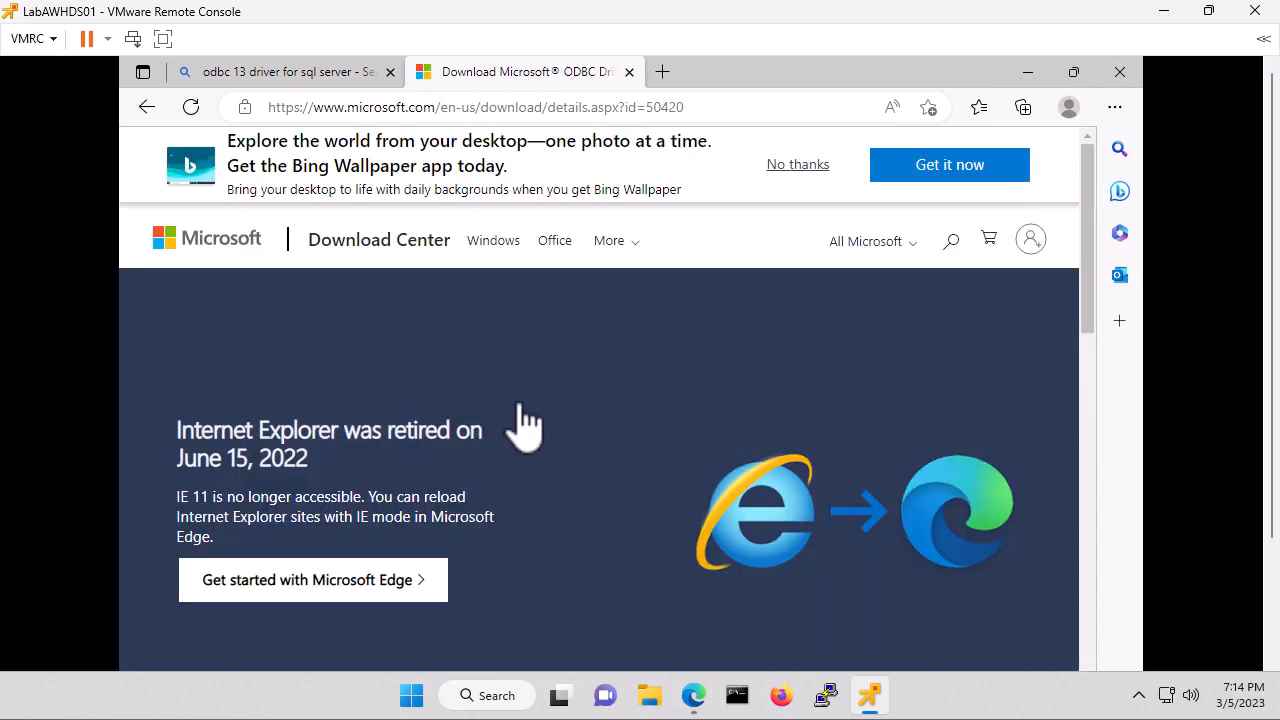
{"action": "scroll", "coordinate": [600, 393], "scroll_direction": "down", "scroll_amount": 6}
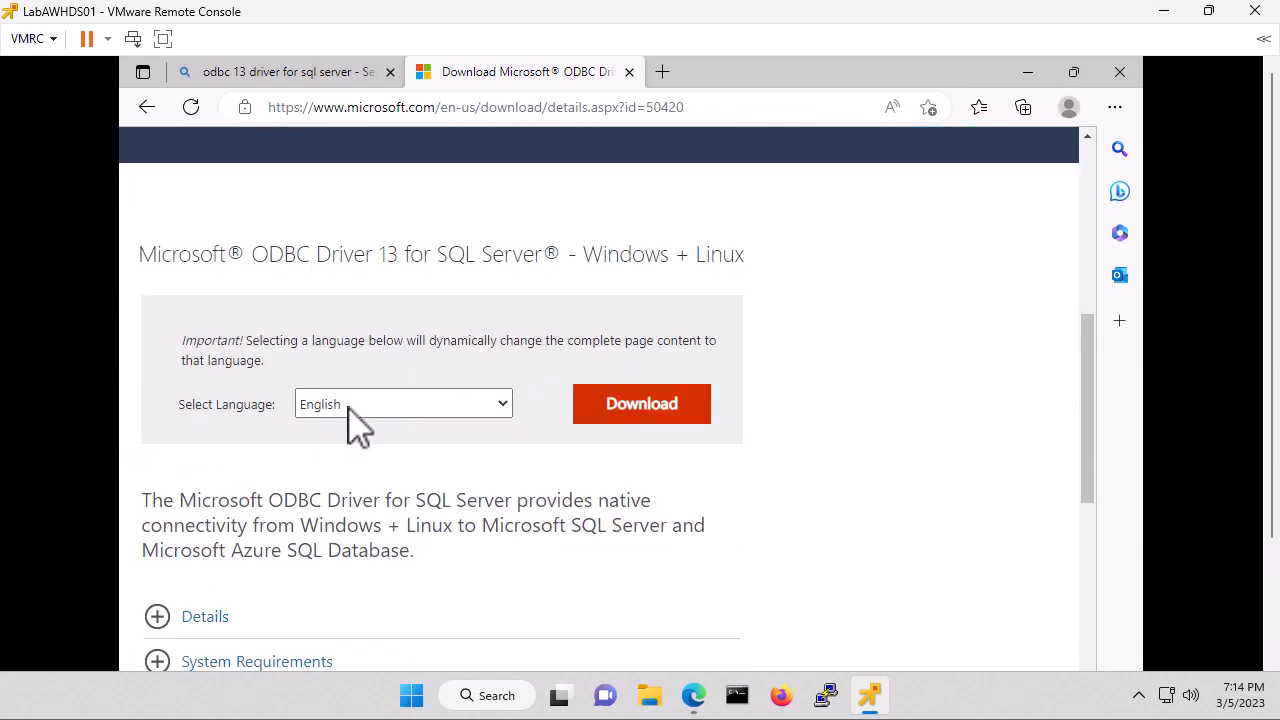
{"action": "left_click", "coordinate": [660, 408]}
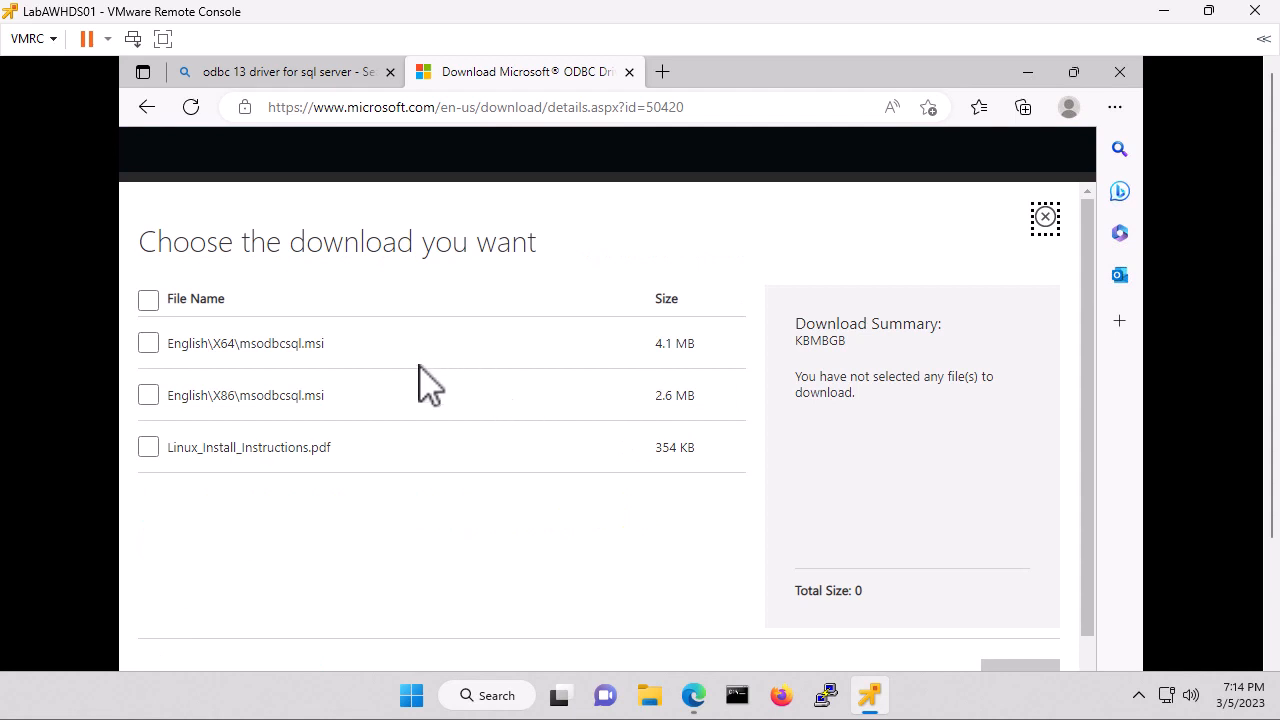
{"action": "left_click", "coordinate": [150, 344]}
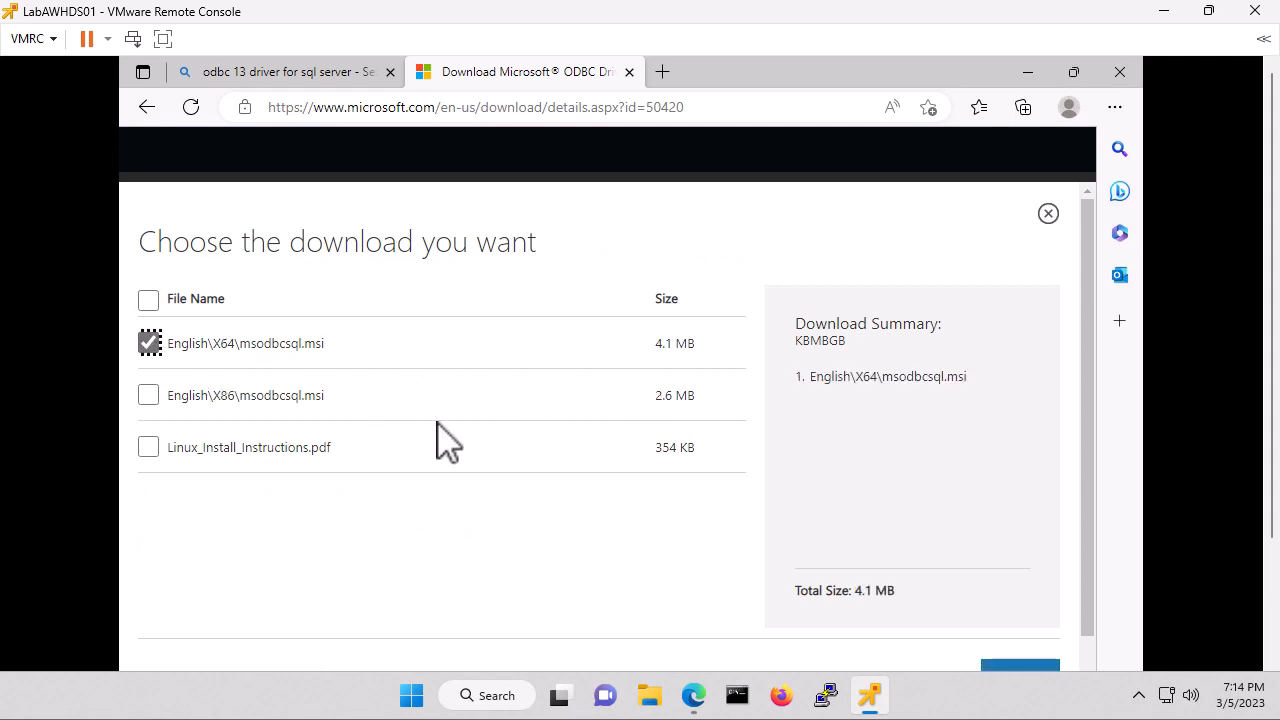
Download the selected msodbcsql.msi and open it from Edge's downloads.
{"action": "scroll", "coordinate": [1050, 596], "scroll_direction": "down", "scroll_amount": 1}
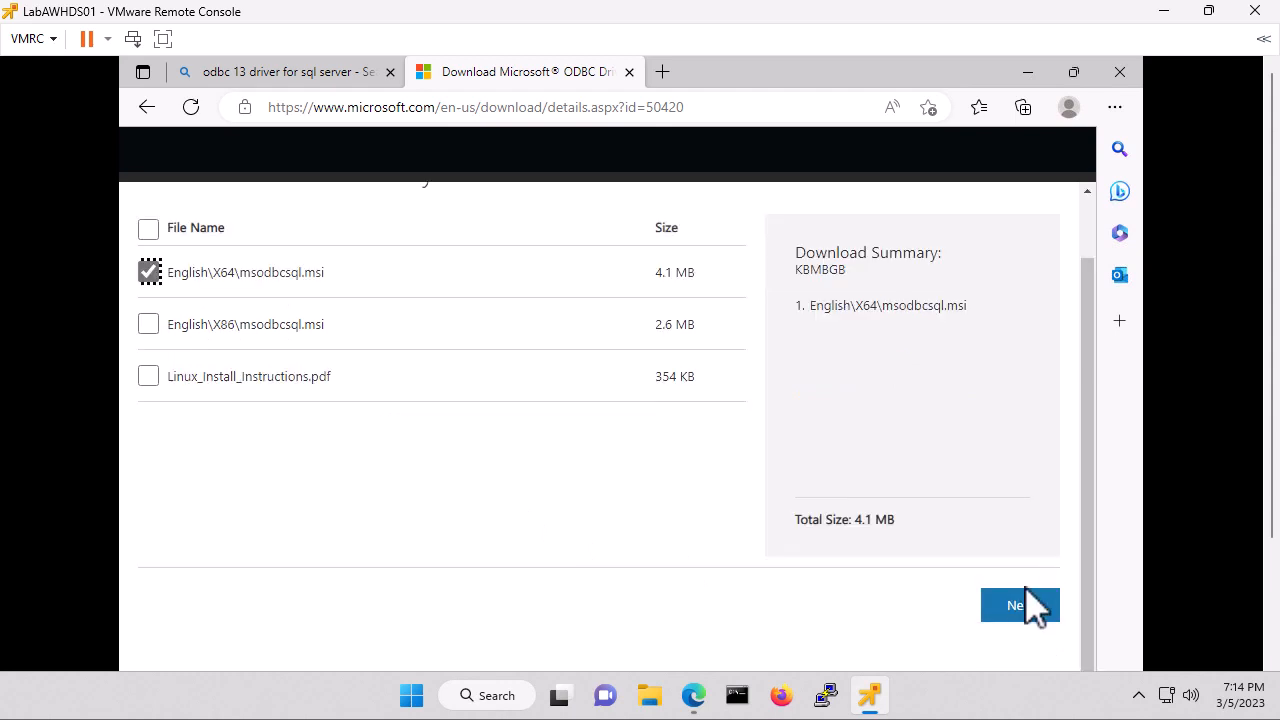
{"action": "left_click", "coordinate": [1020, 606]}
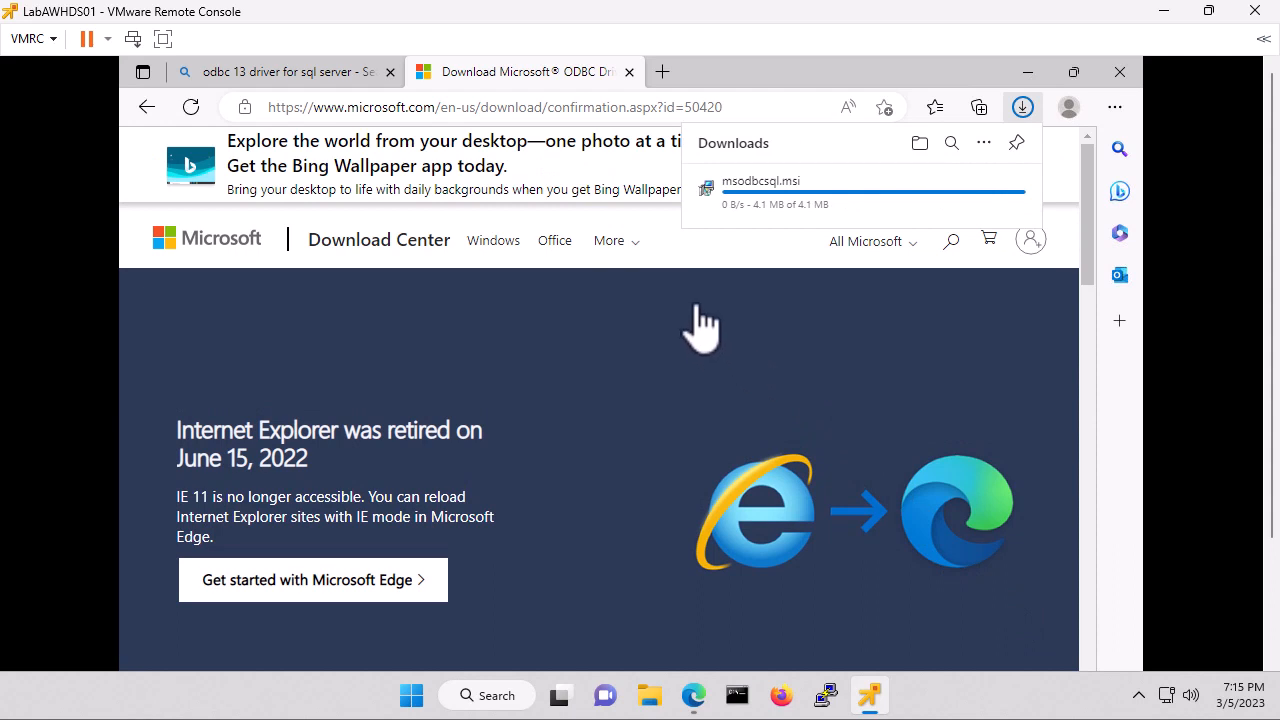
{"action": "left_click", "coordinate": [763, 193]}
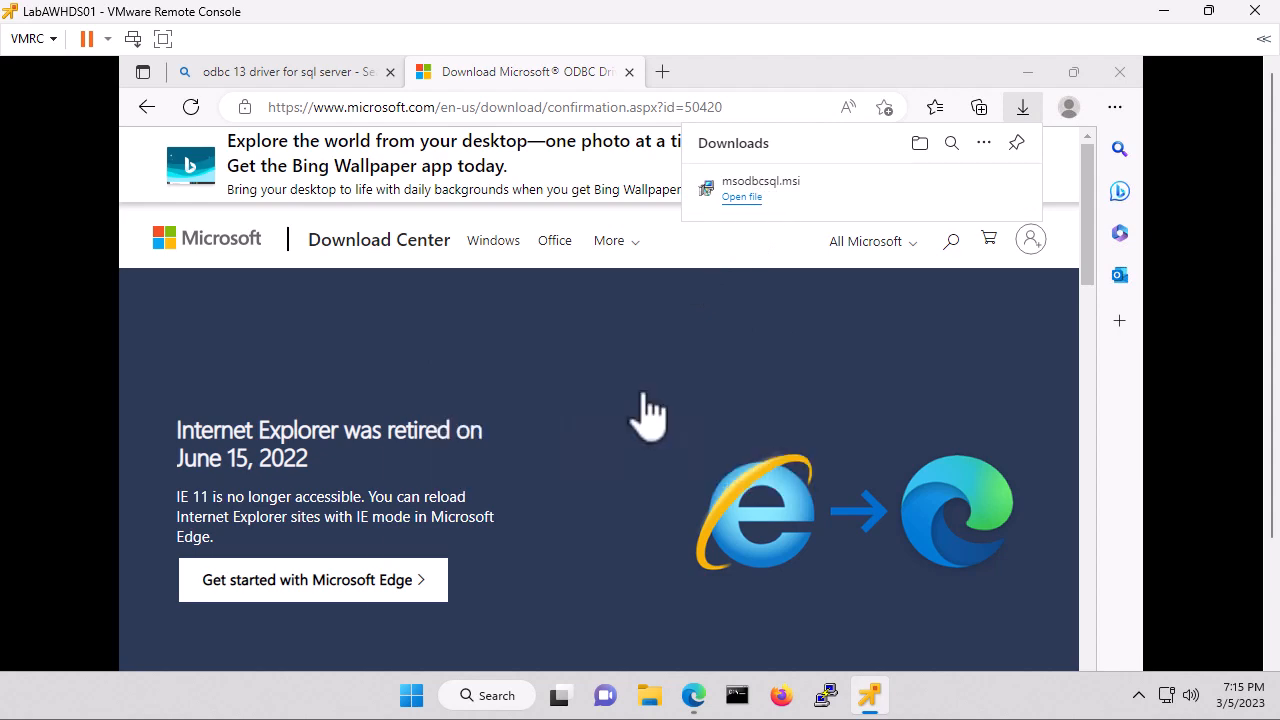
Install ODBC Driver 13 for SQL Server with accepted license and default features.
{"action": "left_click", "coordinate": [703, 589]}
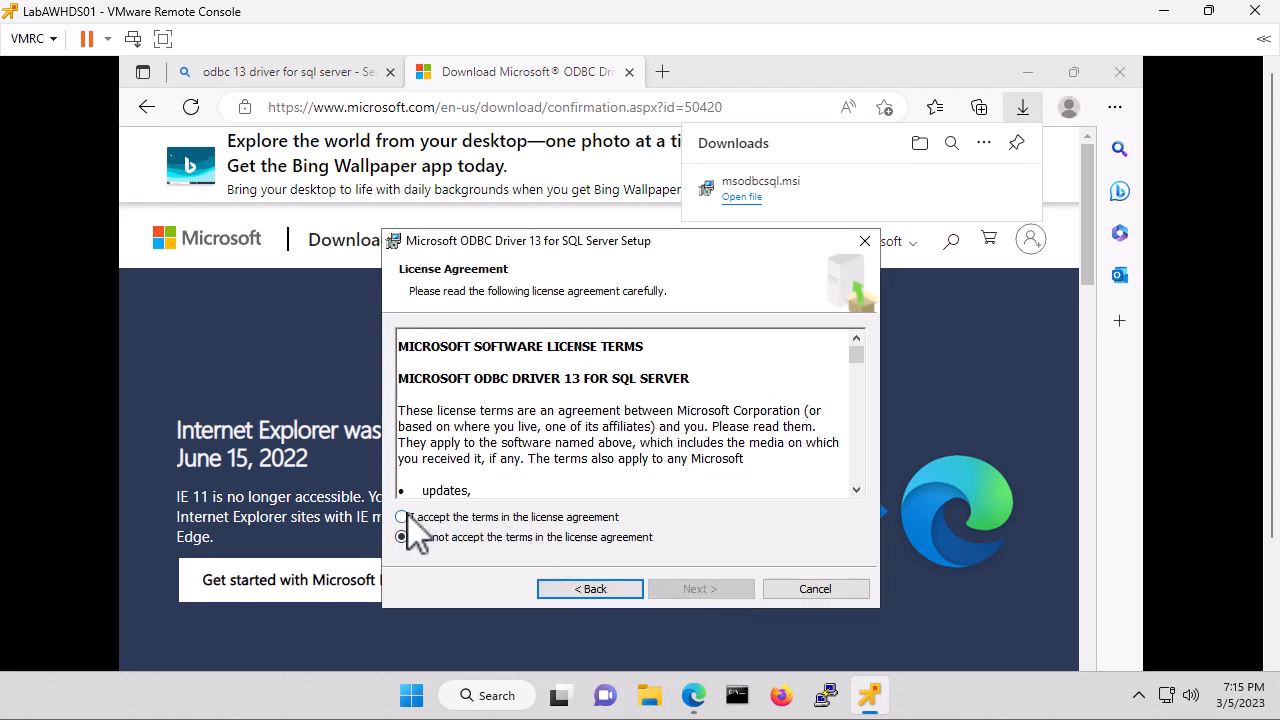
{"action": "left_click", "coordinate": [404, 517]}
{"action": "left_click", "coordinate": [703, 589]}
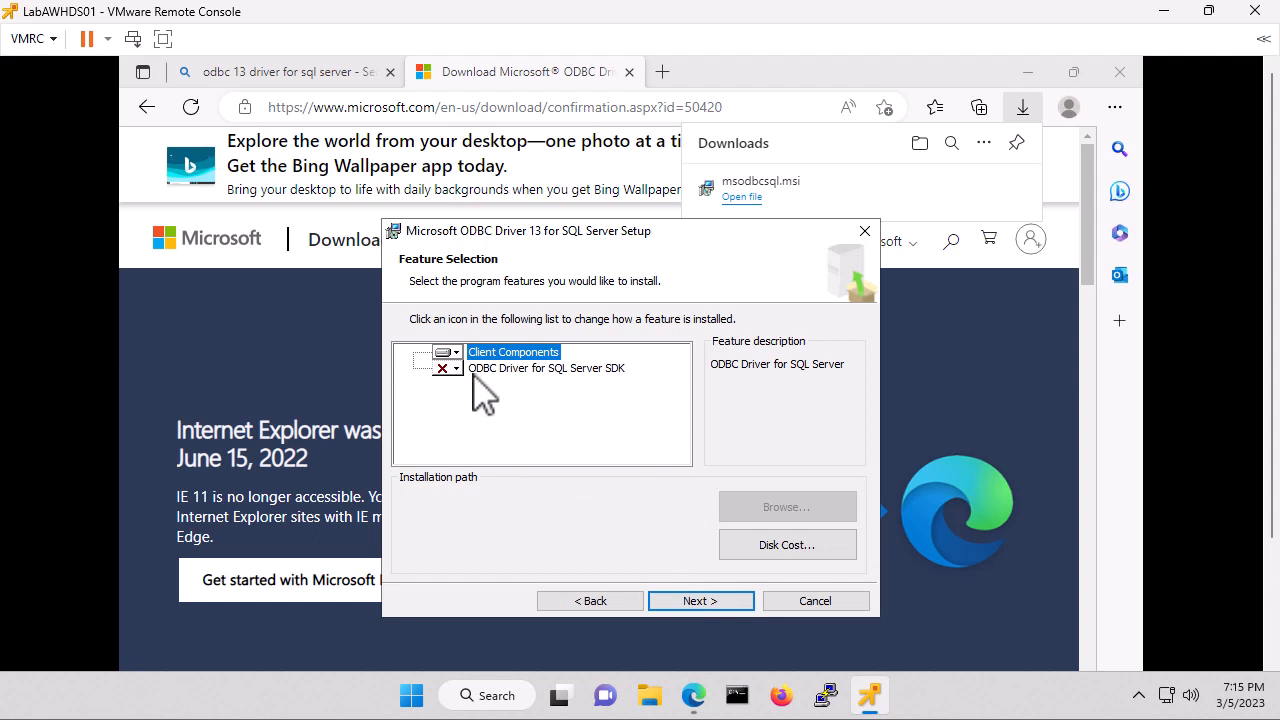
{"action": "left_click", "coordinate": [702, 601]}
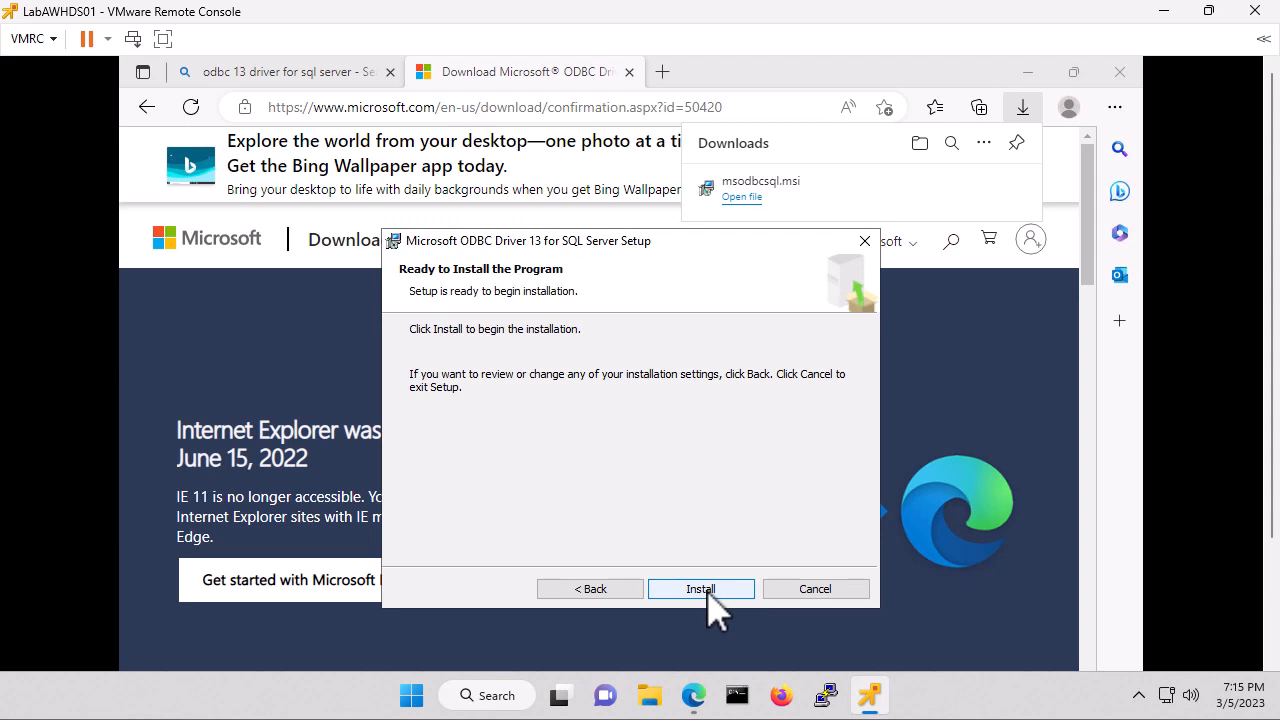
{"action": "left_click", "coordinate": [705, 594]}
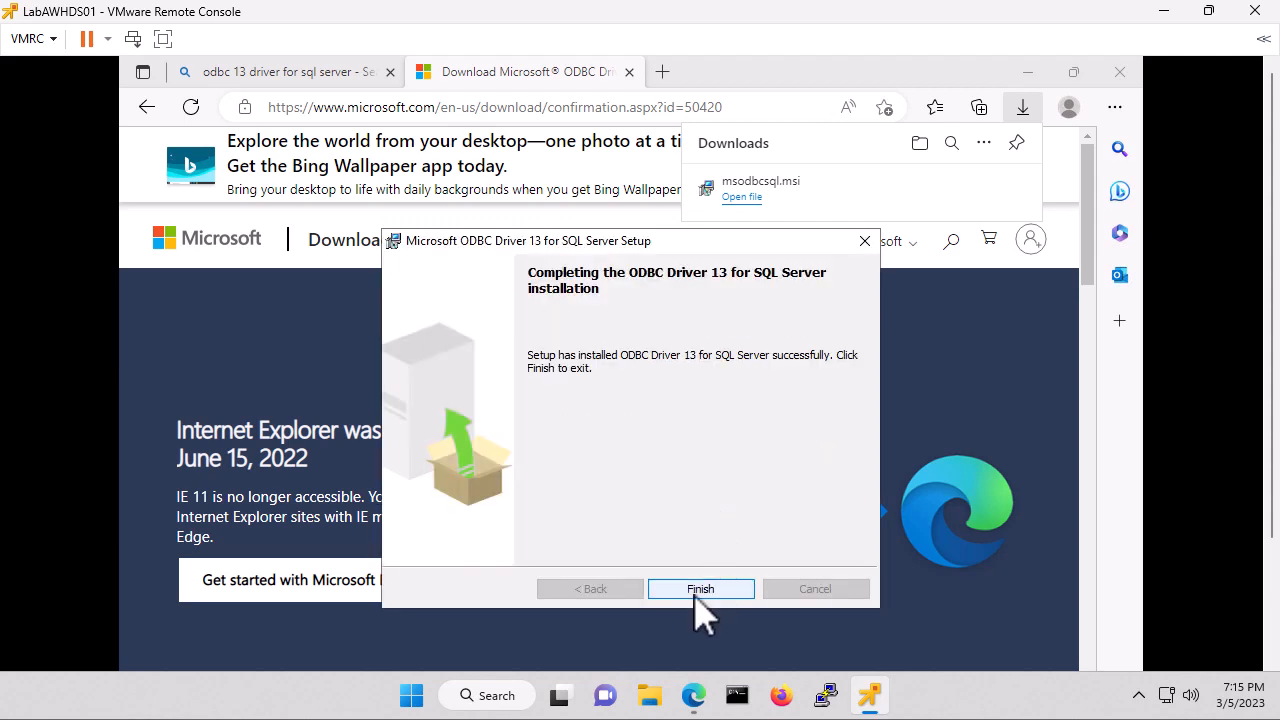
{"action": "left_click", "coordinate": [700, 588]}
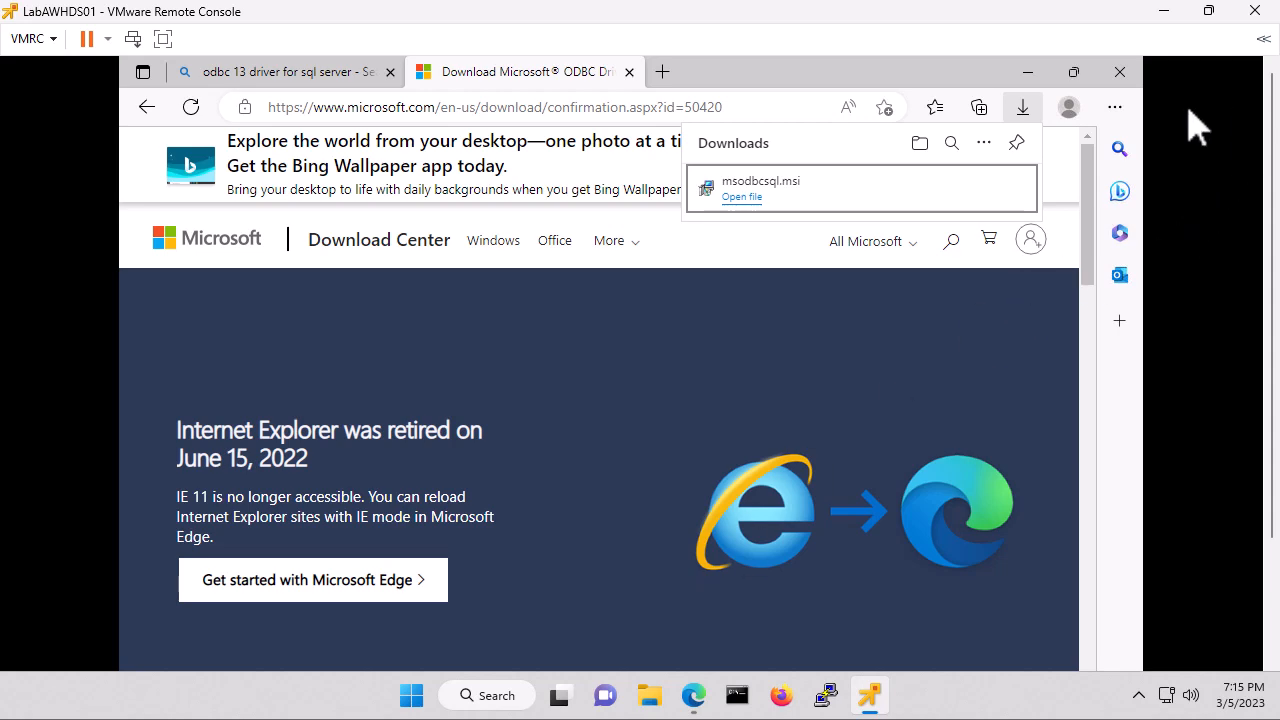
Close Edge and Internet Explorer, closing all its tabs.
{"action": "left_click", "coordinate": [1119, 72]}
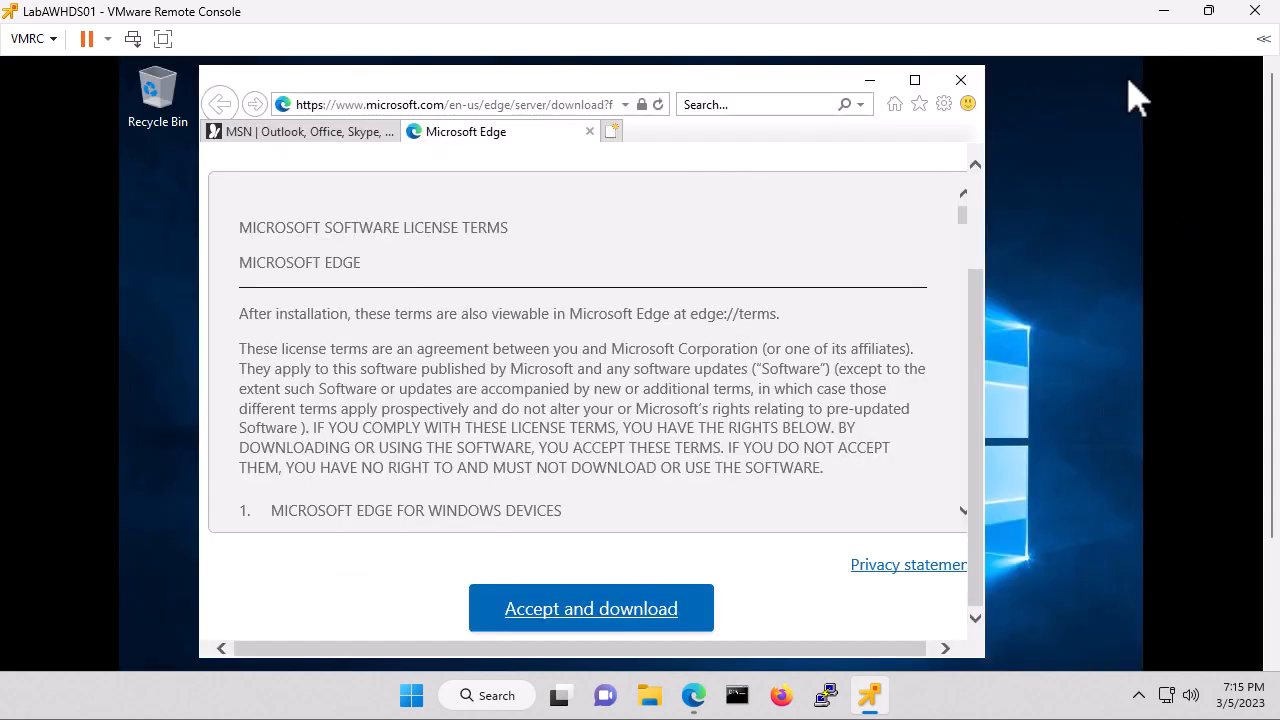
{"action": "left_click", "coordinate": [962, 82]}
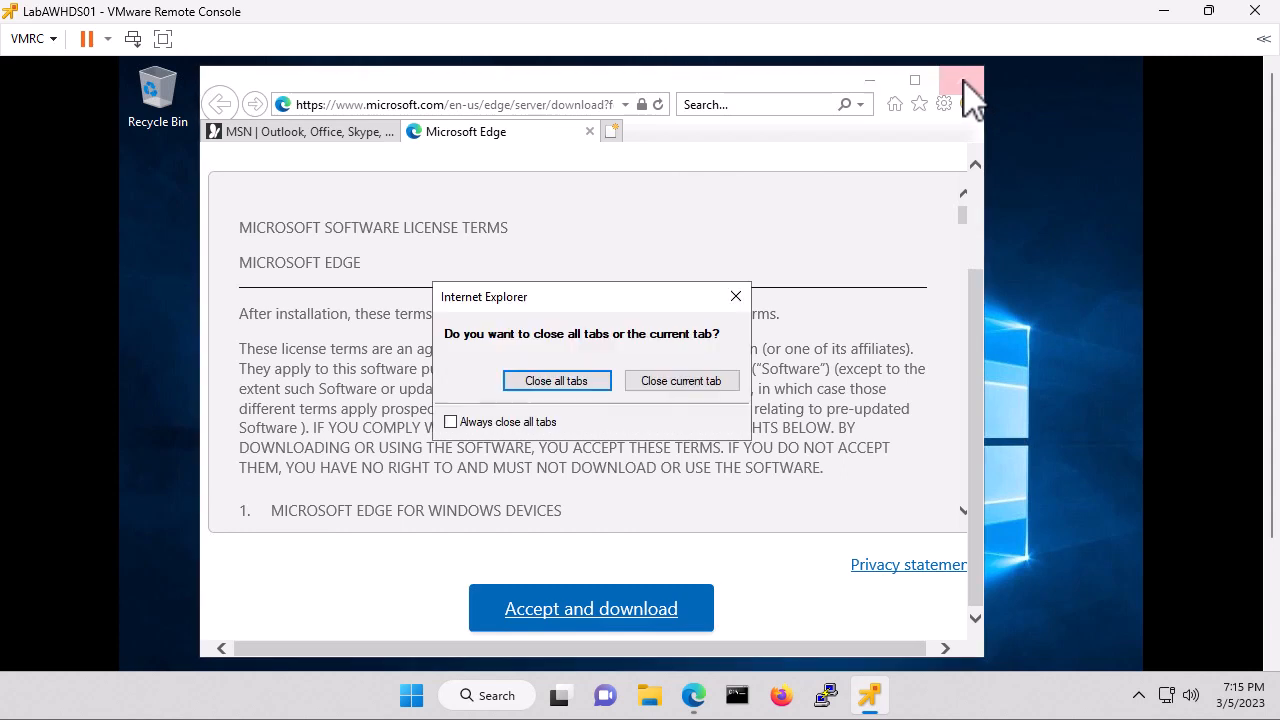
{"action": "left_click", "coordinate": [562, 388]}
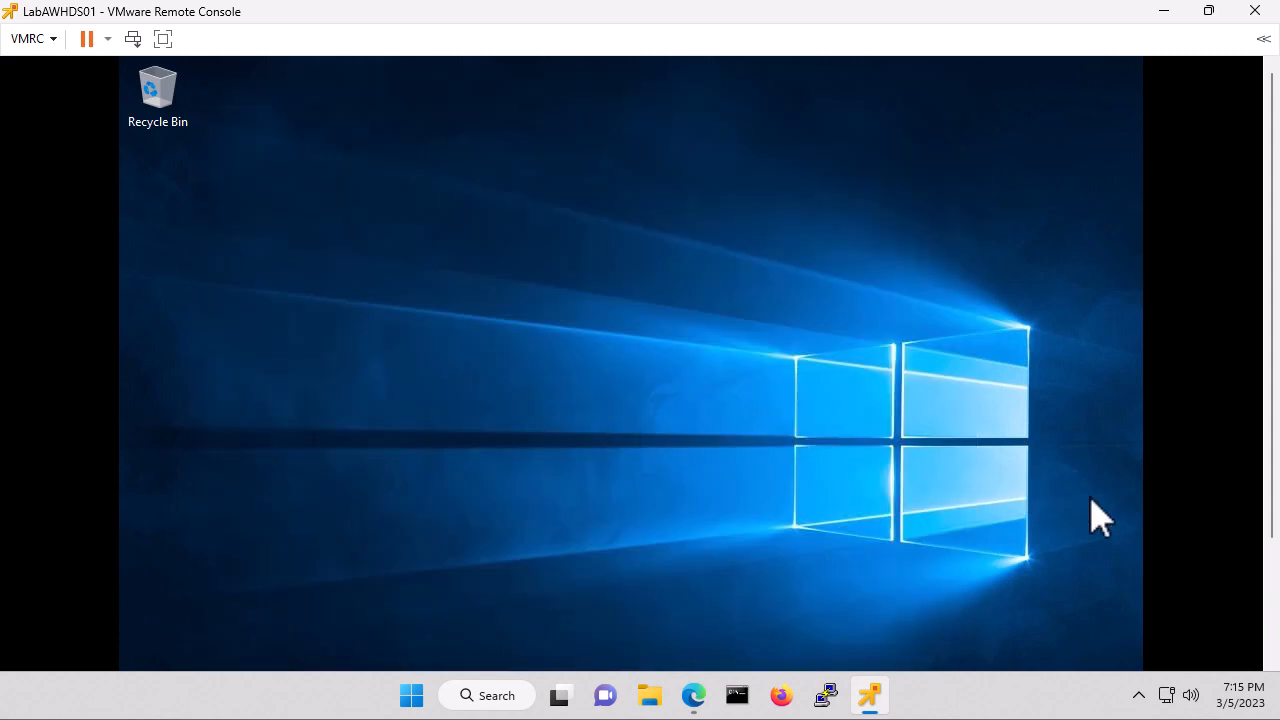
Set LabAWHDS01's CD/DVD drive to Host device and save the VM settings.
{"action": "left_click", "coordinate": [1164, 12]}
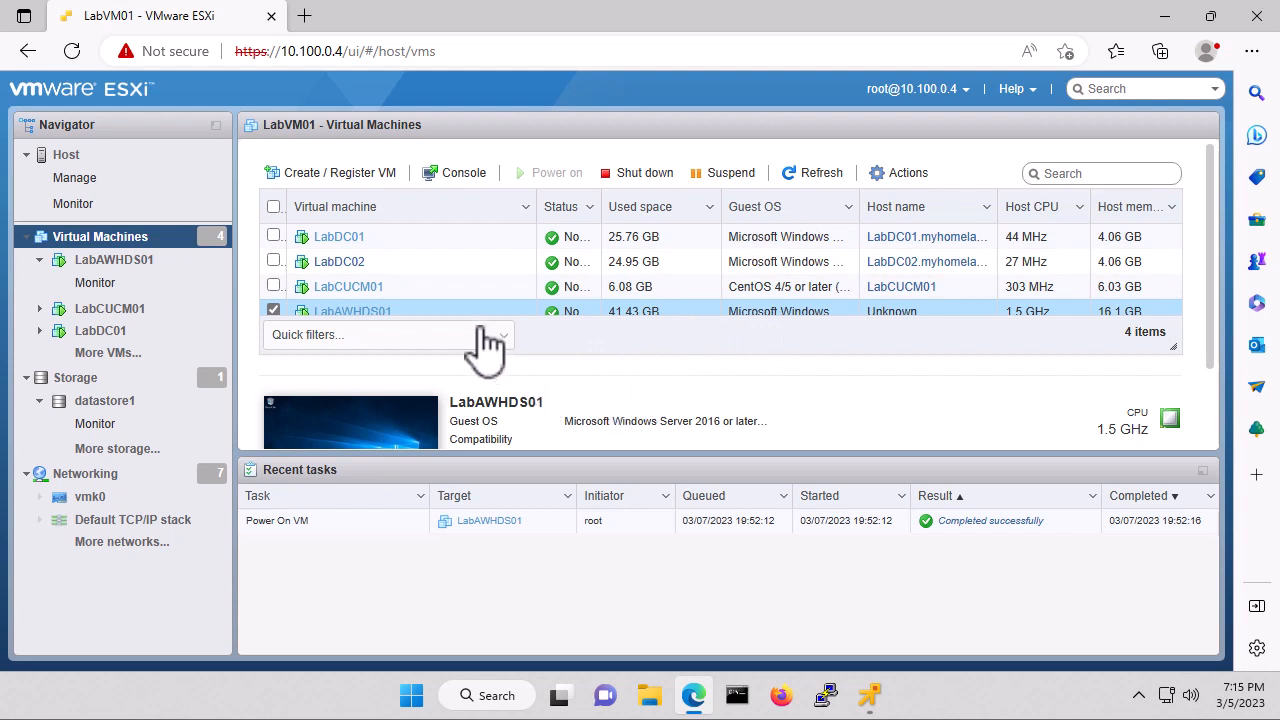
{"action": "scroll", "coordinate": [440, 310], "scroll_direction": "down", "scroll_amount": 1}
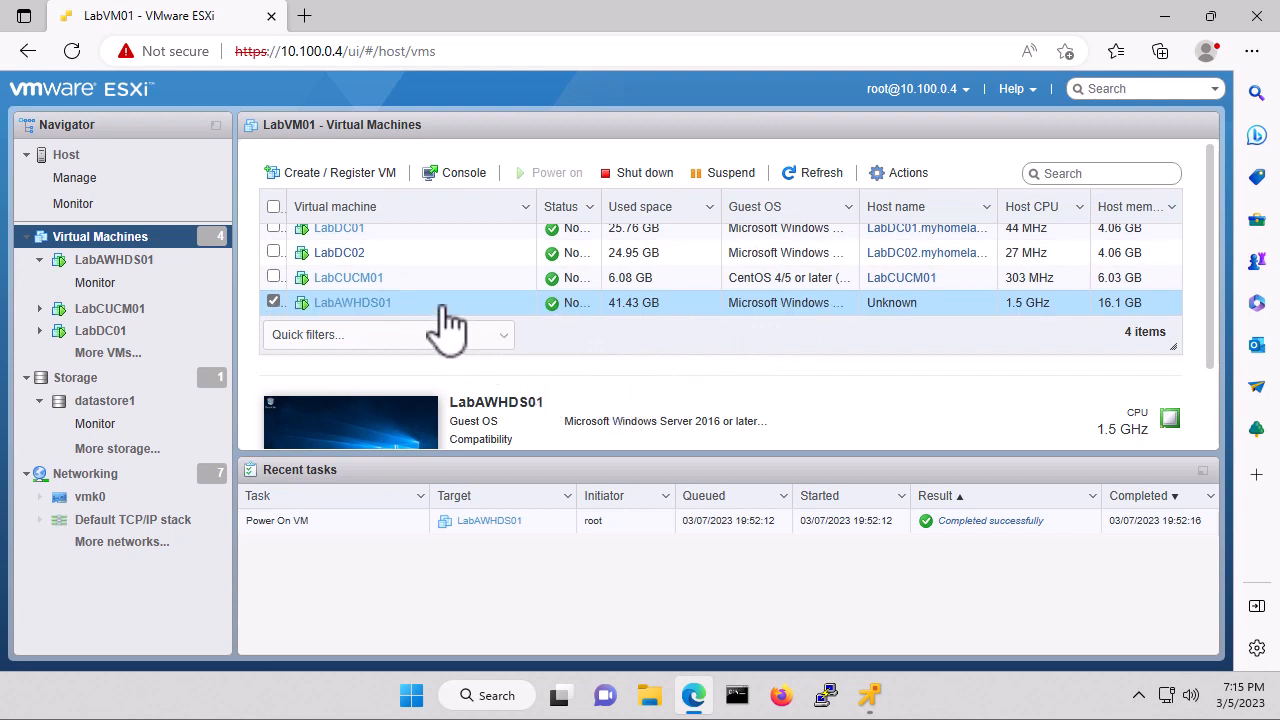
{"action": "left_click", "coordinate": [376, 303]}
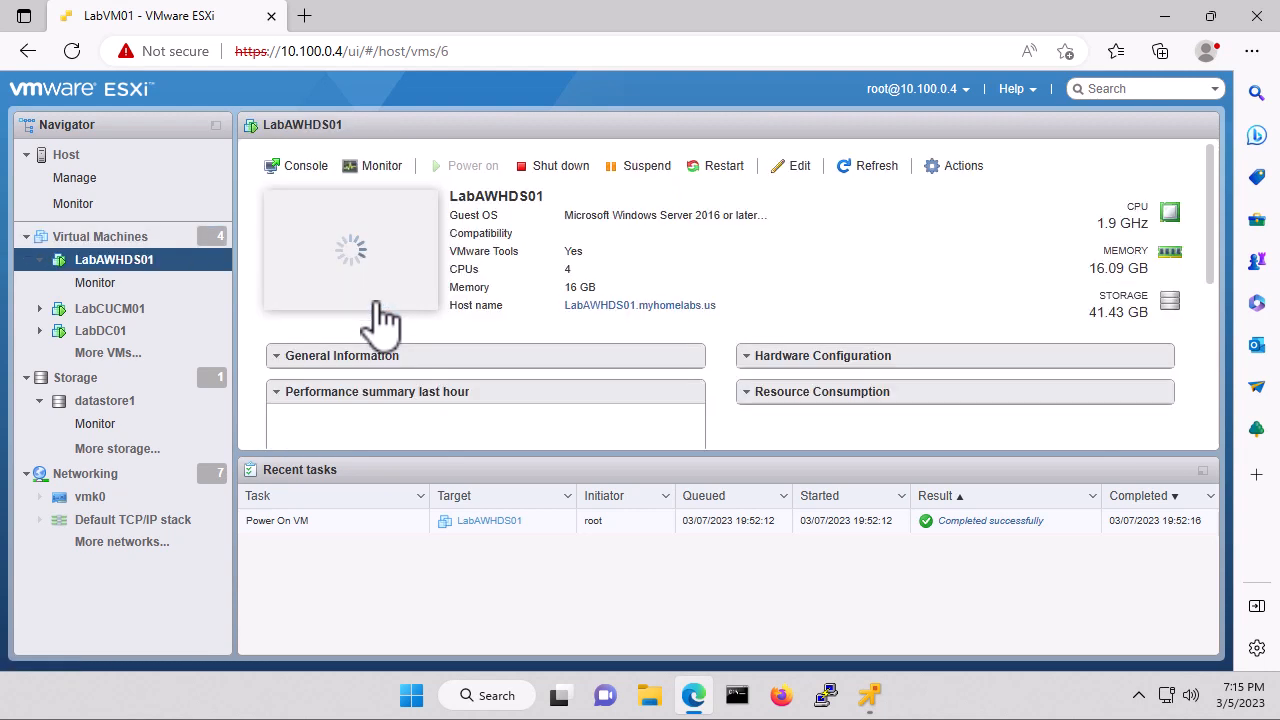
{"action": "left_click", "coordinate": [798, 168]}
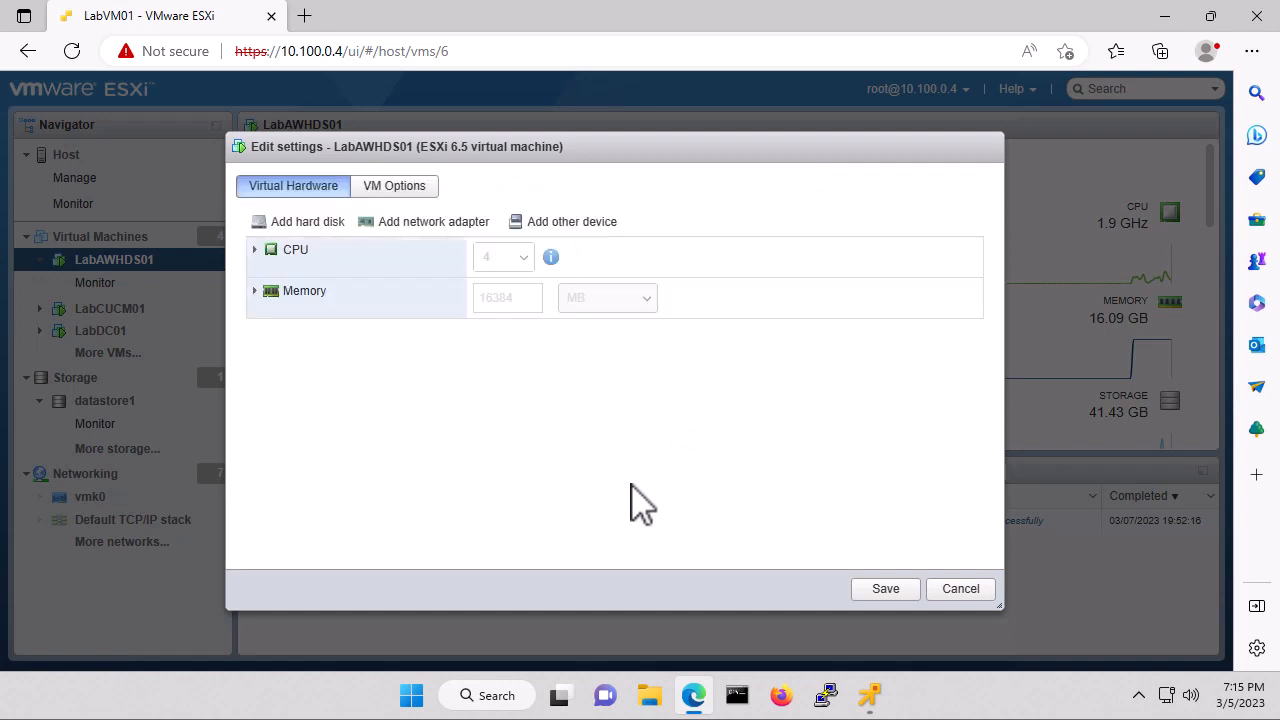
{"action": "left_click", "coordinate": [550, 465]}
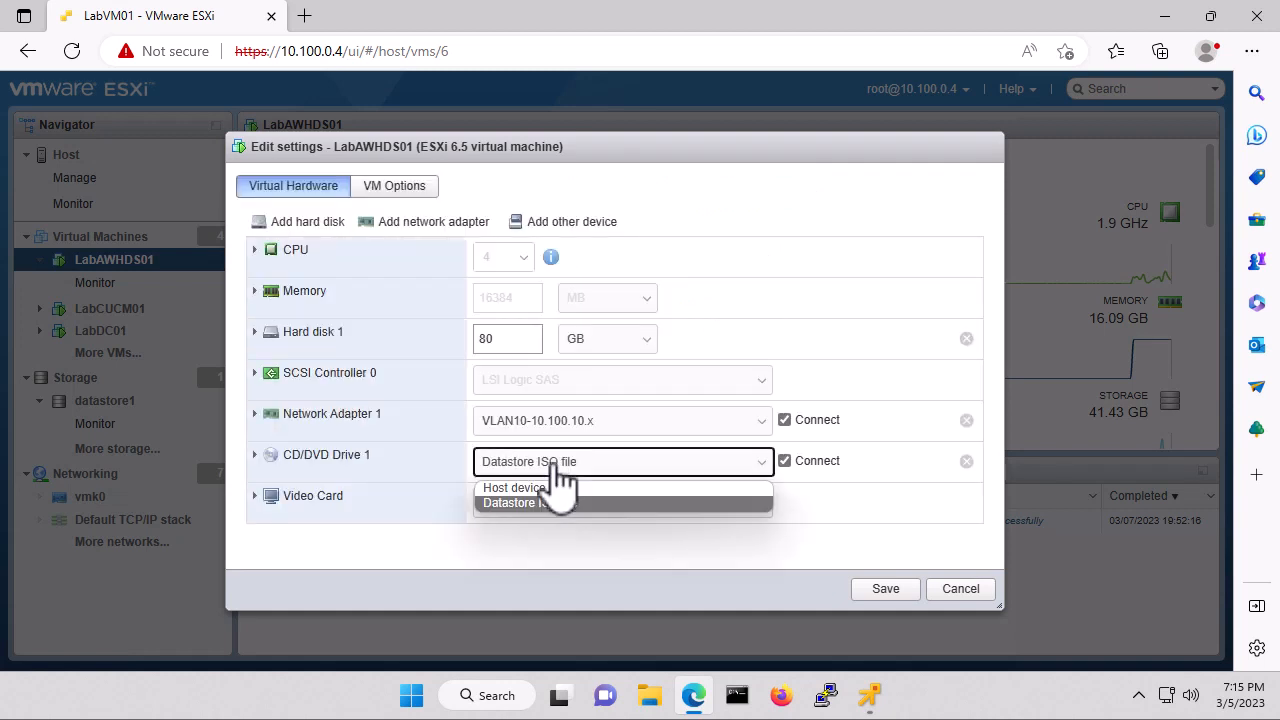
{"action": "left_click", "coordinate": [543, 488]}
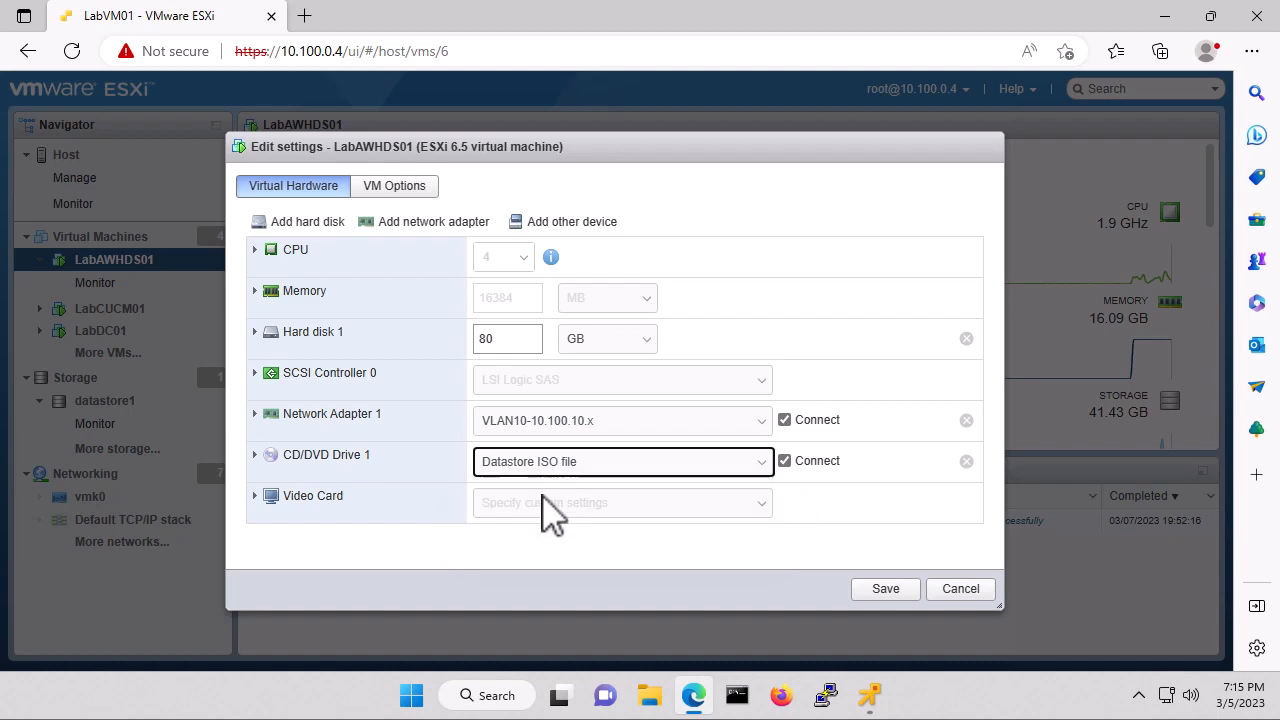
{"action": "left_click", "coordinate": [886, 592]}
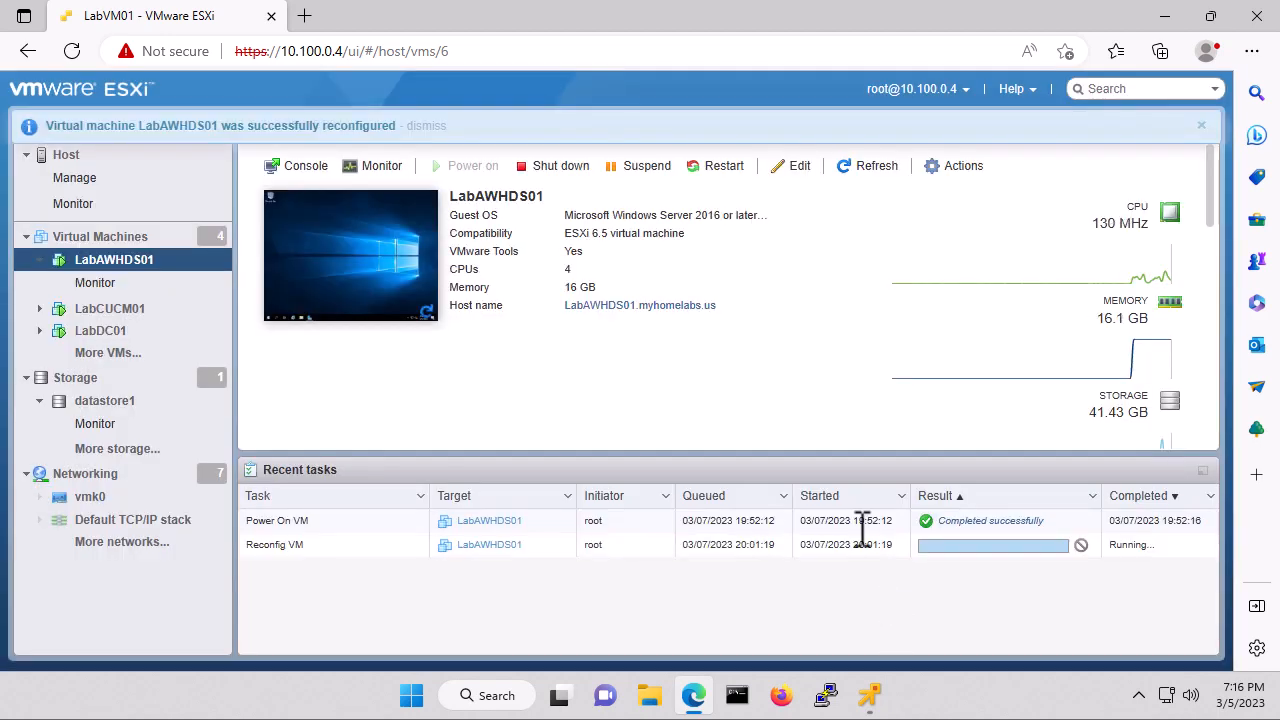
Mount isos/UCCE/CCEInst1251.iso as a Datastore ISO file on the CD/DVD drive and save.
{"action": "left_click", "coordinate": [797, 167]}
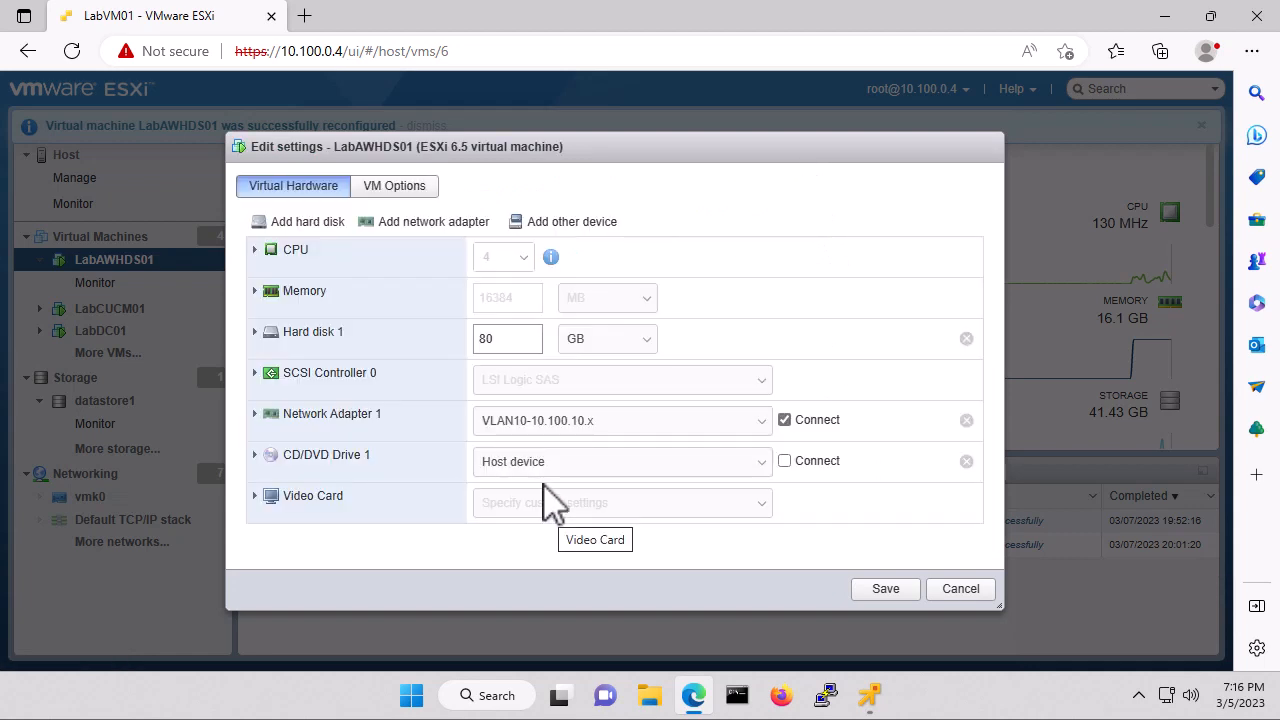
{"action": "left_click", "coordinate": [538, 466]}
{"action": "left_click", "coordinate": [540, 503]}
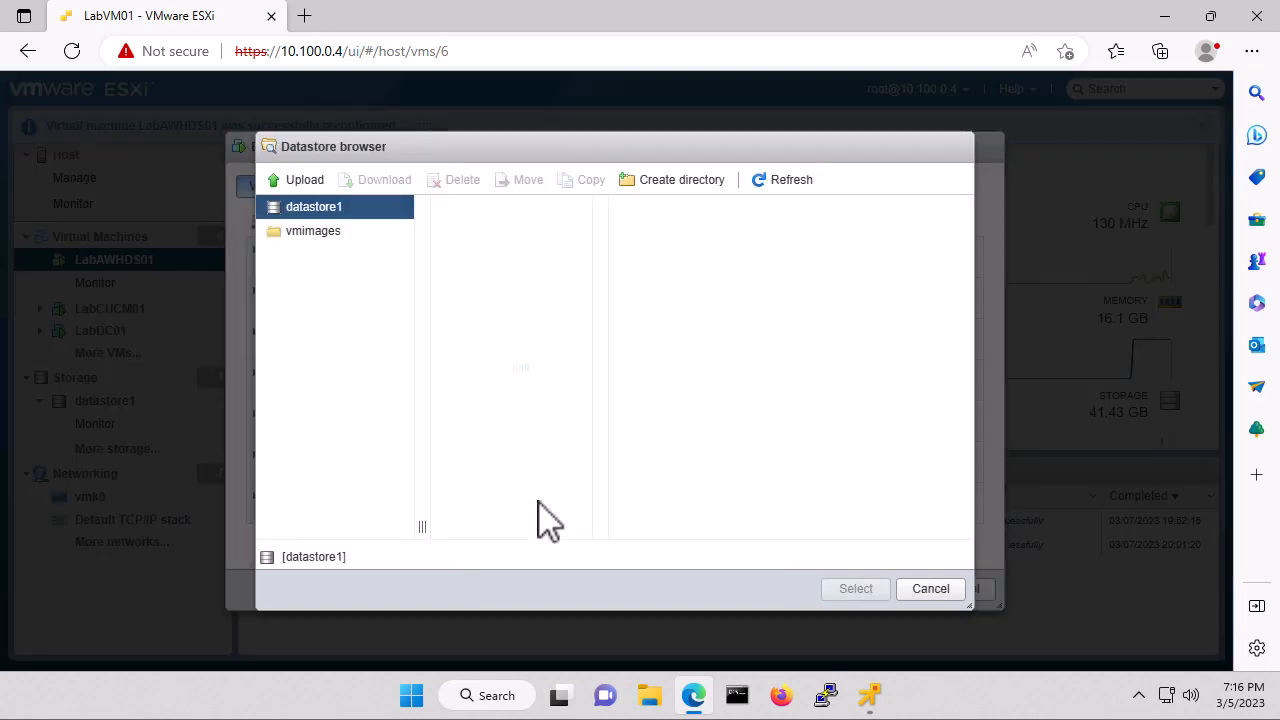
{"action": "left_click", "coordinate": [490, 240]}
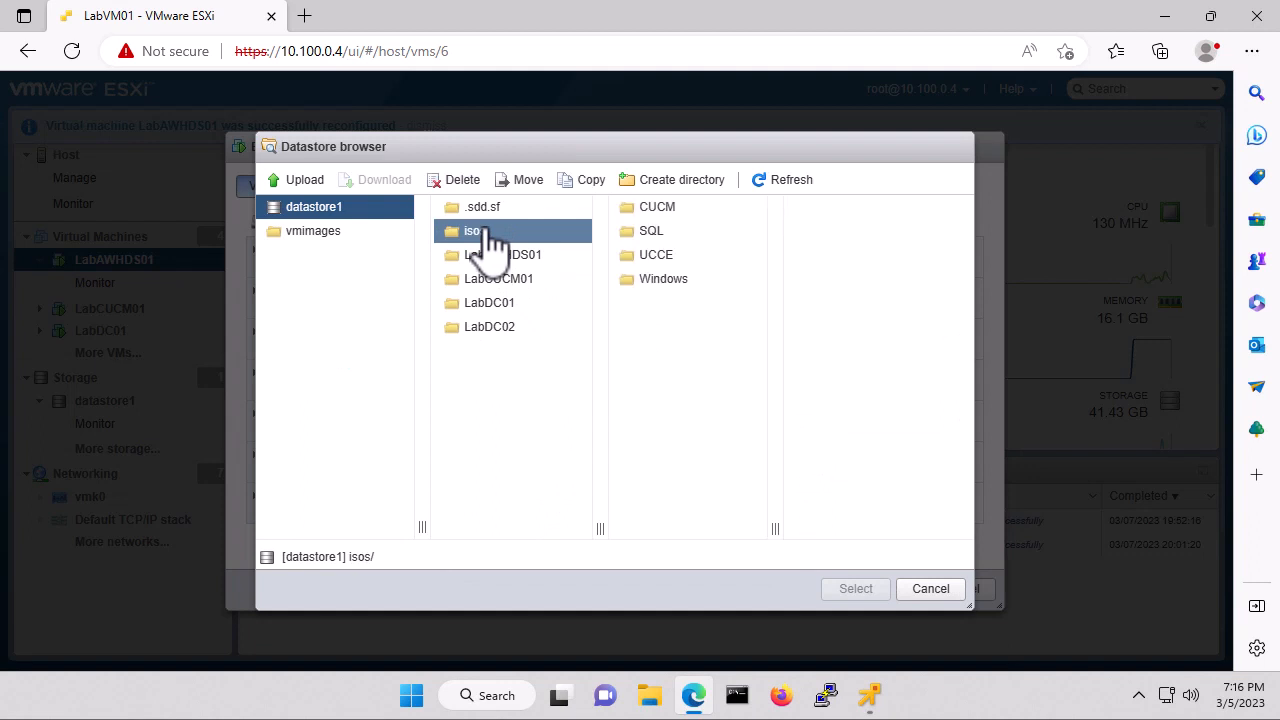
{"action": "left_click", "coordinate": [640, 258]}
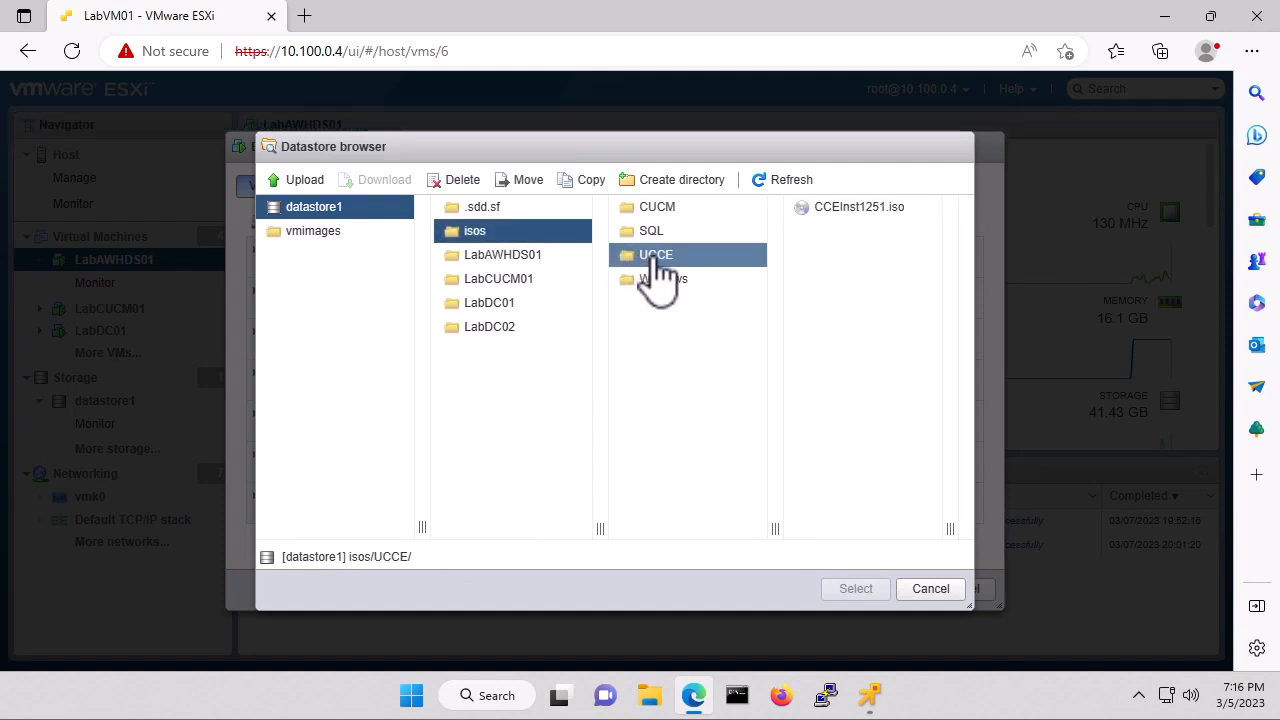
{"action": "left_click", "coordinate": [852, 210]}
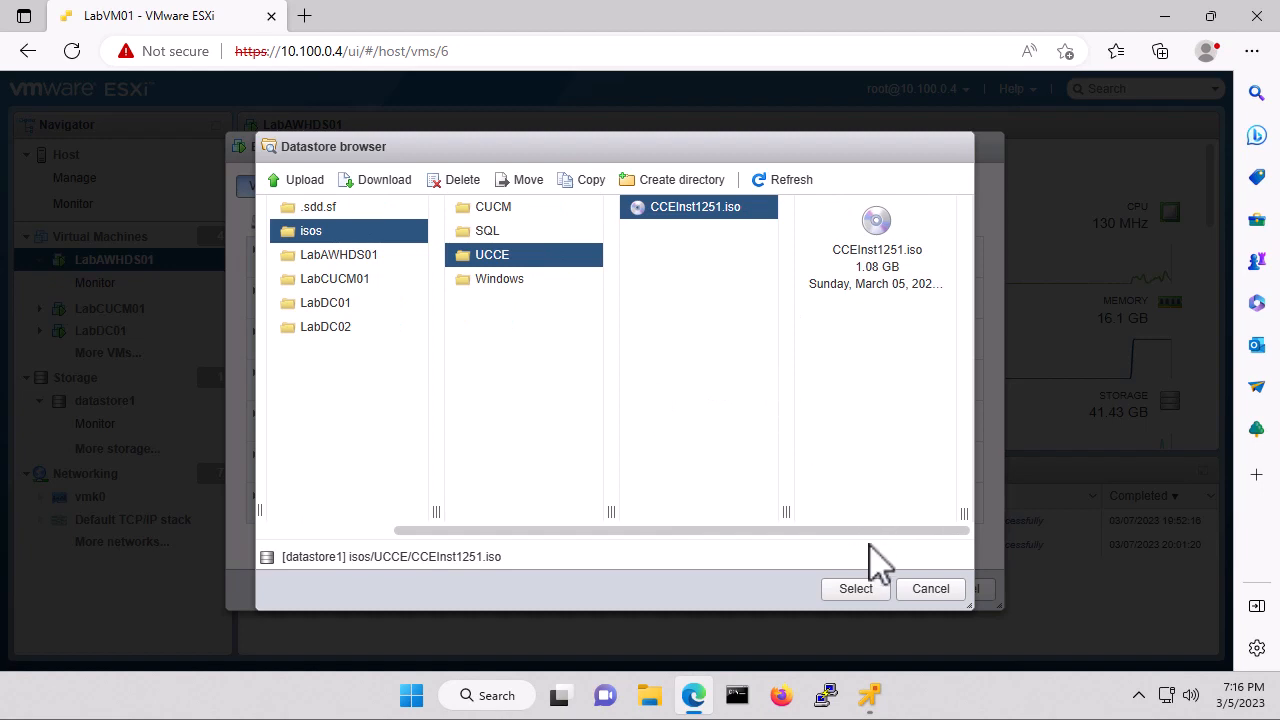
{"action": "left_click", "coordinate": [858, 592]}
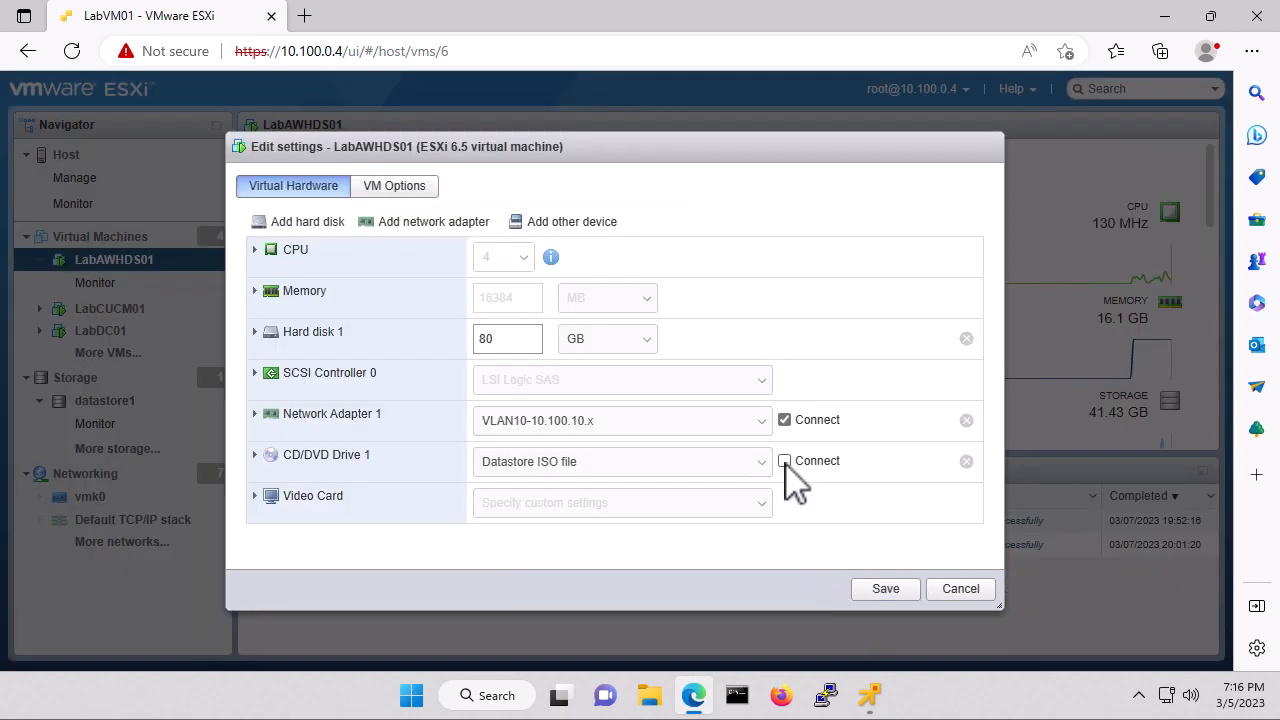
{"action": "left_click", "coordinate": [886, 592]}
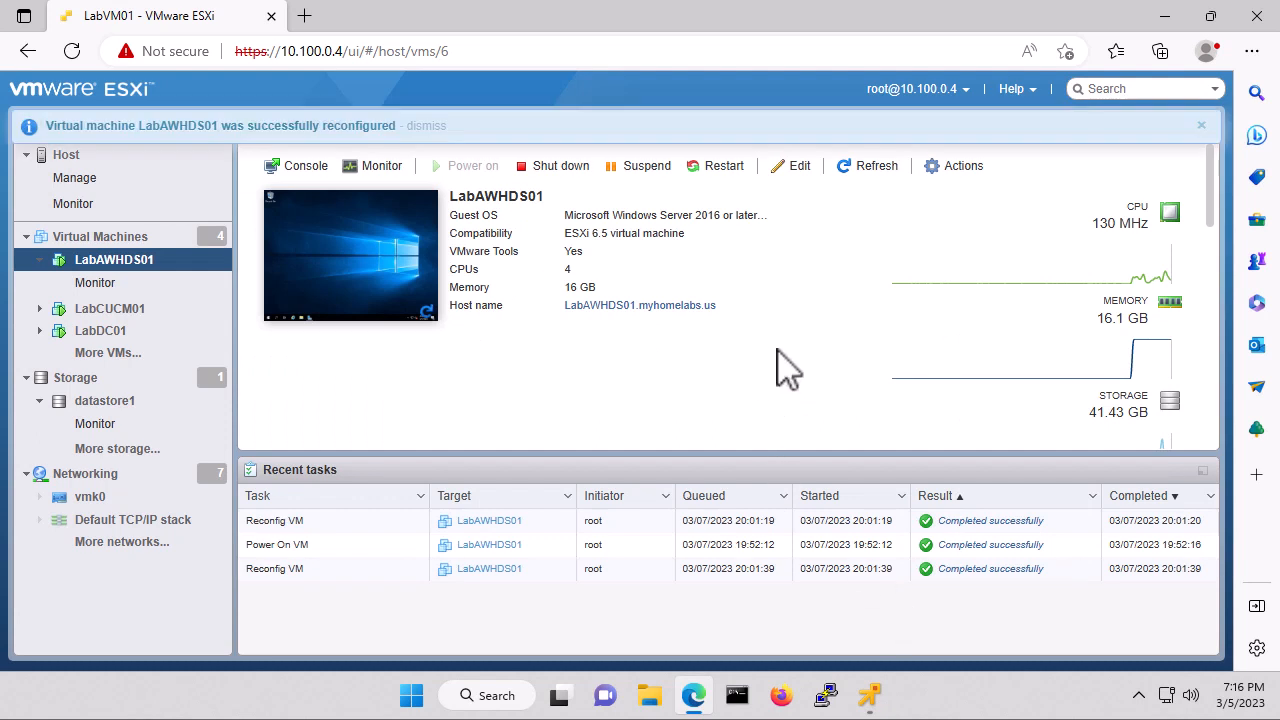
{"action": "left_click", "coordinate": [877, 692]}
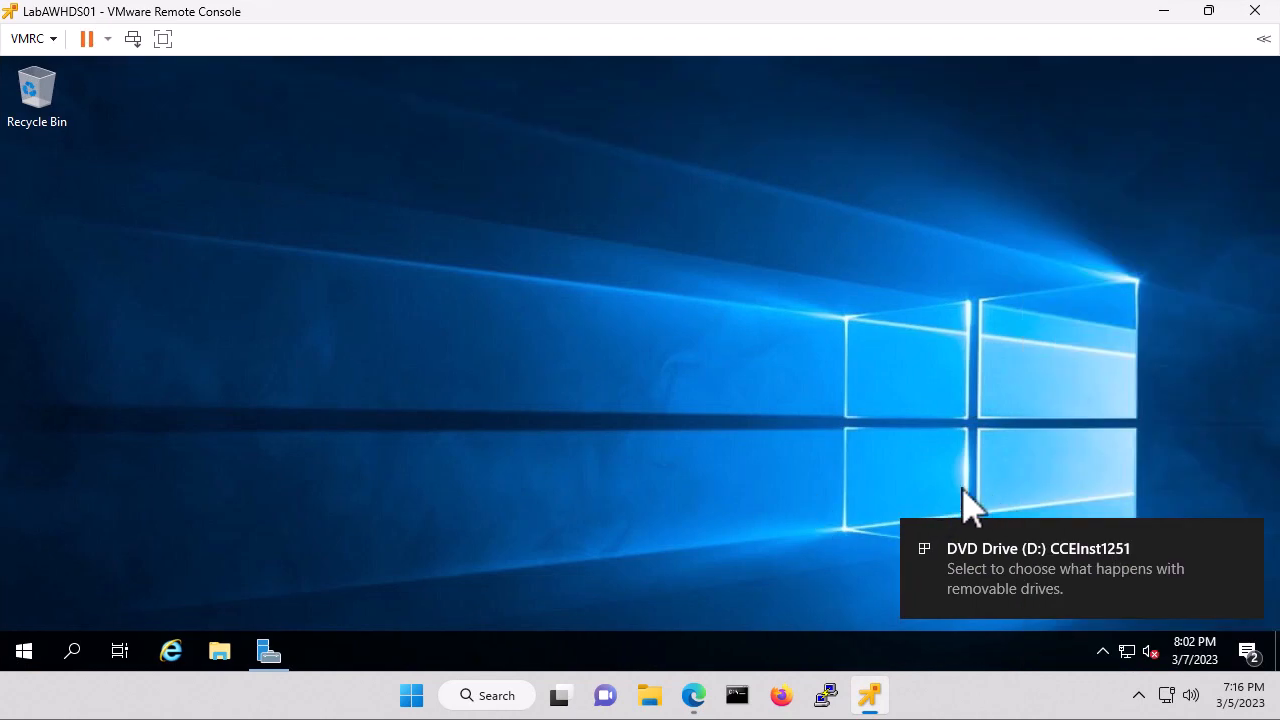
Browse the CCEInst1251 DVD, enter ICM-CCE-Installer and launch setup.
{"action": "left_click", "coordinate": [1029, 565]}
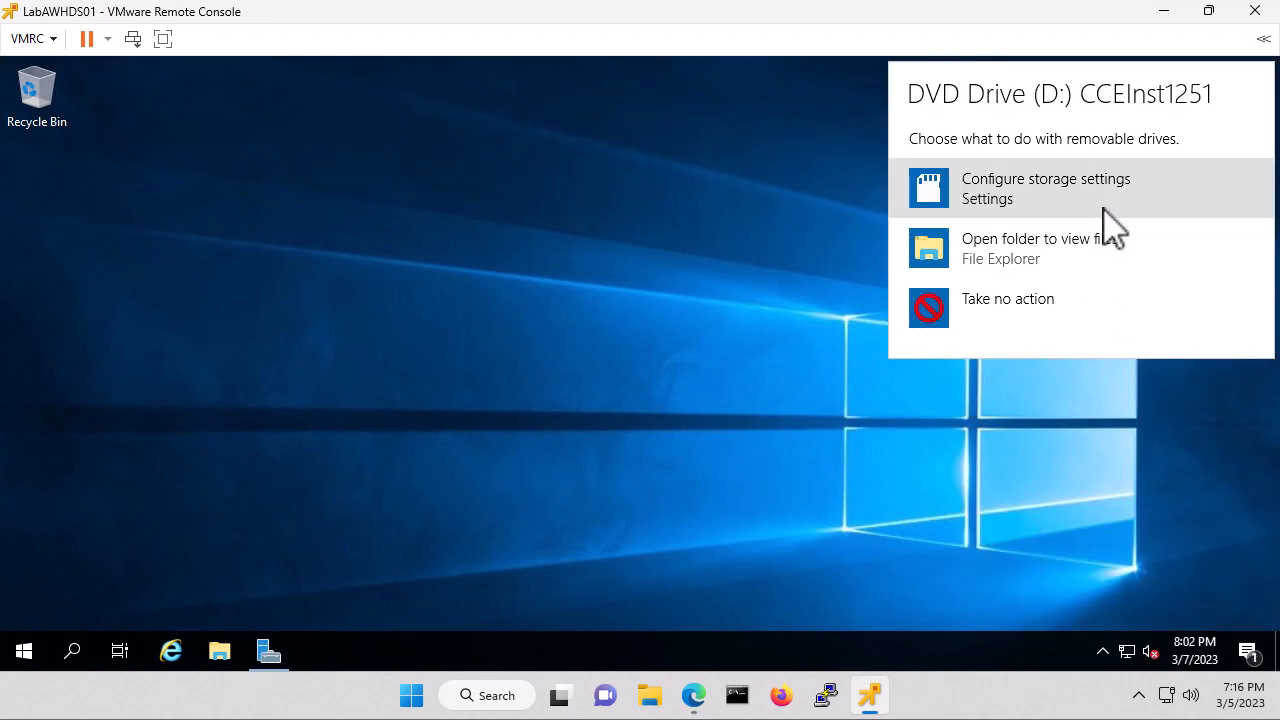
{"action": "left_click", "coordinate": [1030, 268]}
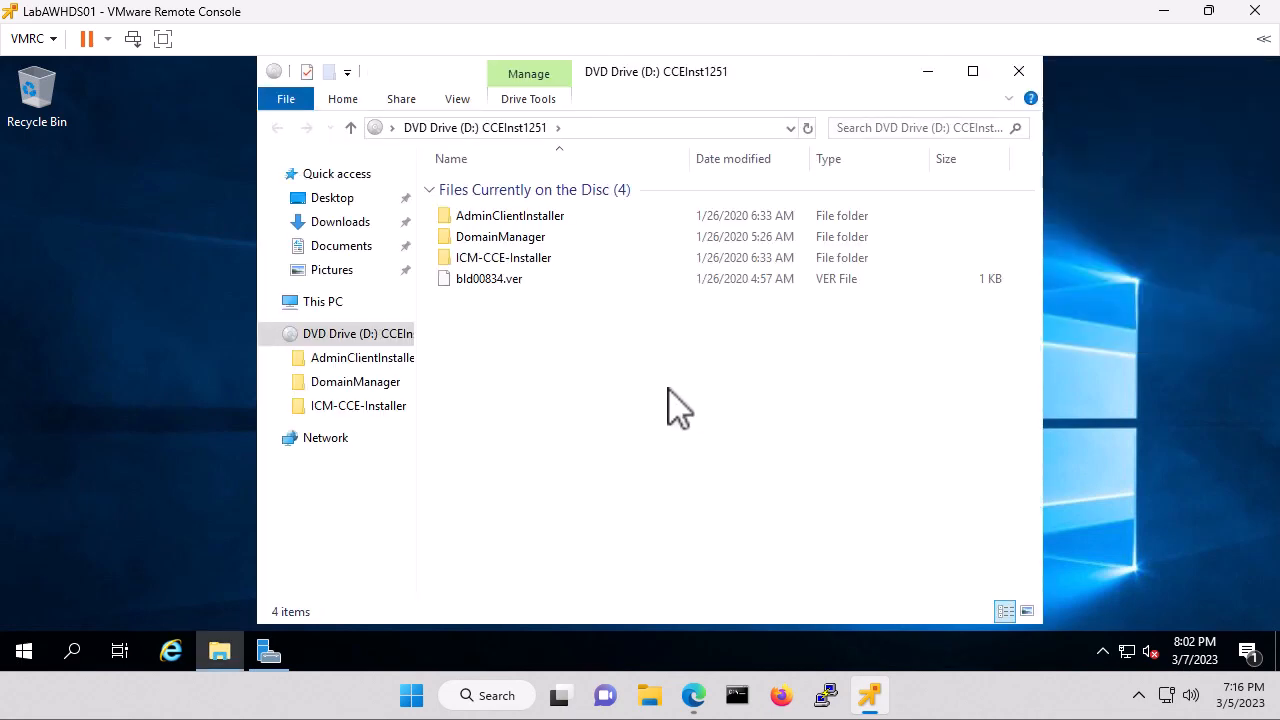
{"action": "double_click", "coordinate": [527, 262]}
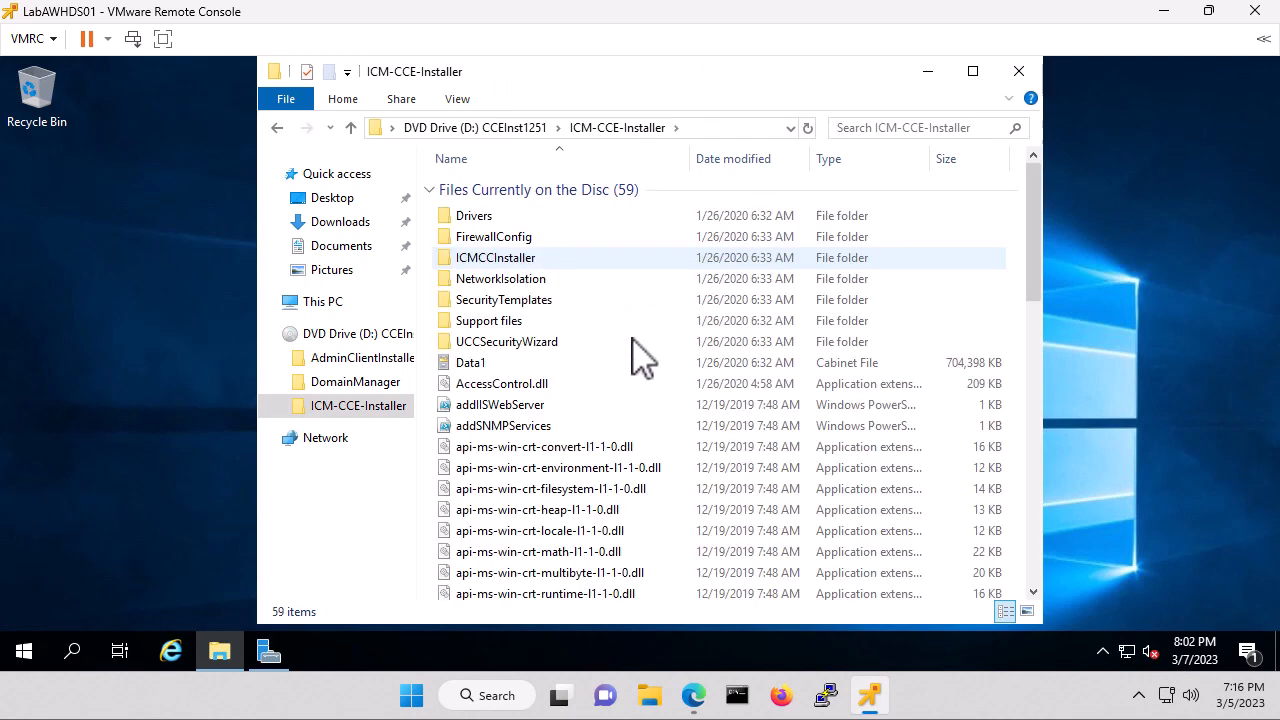
{"action": "scroll", "coordinate": [637, 420], "scroll_direction": "down", "scroll_amount": 13}
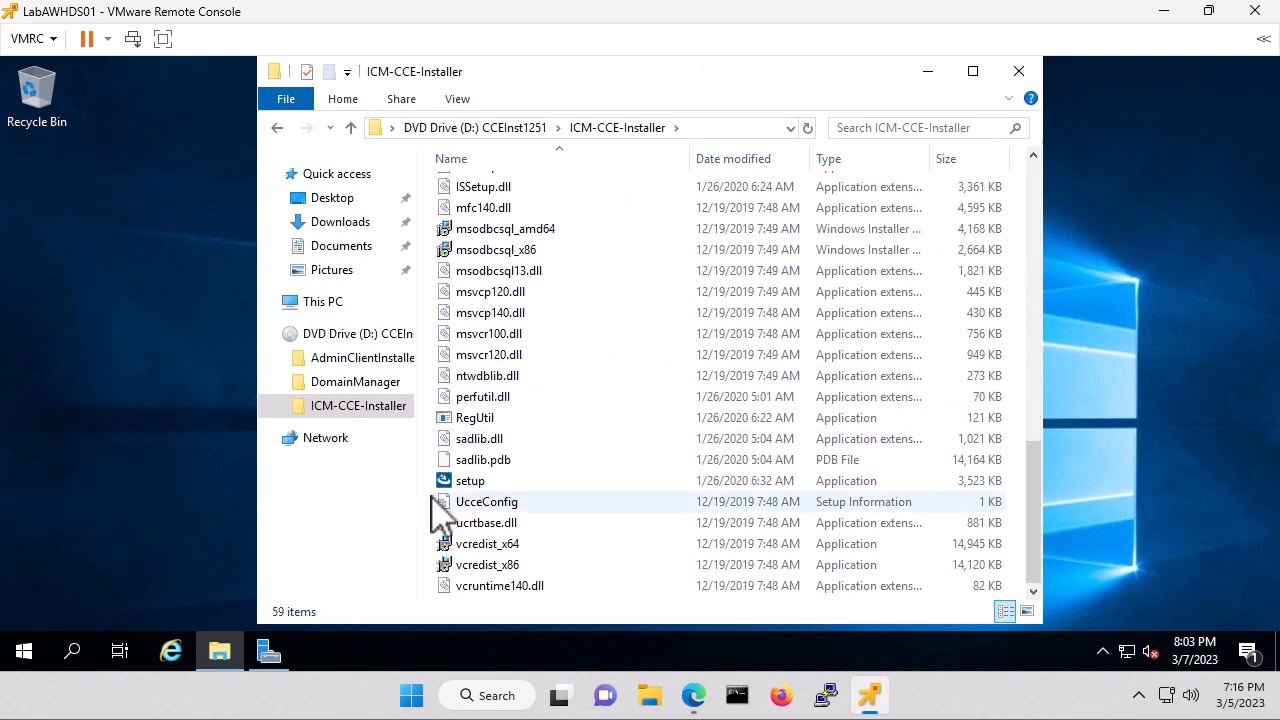
{"action": "left_click", "coordinate": [470, 481]}
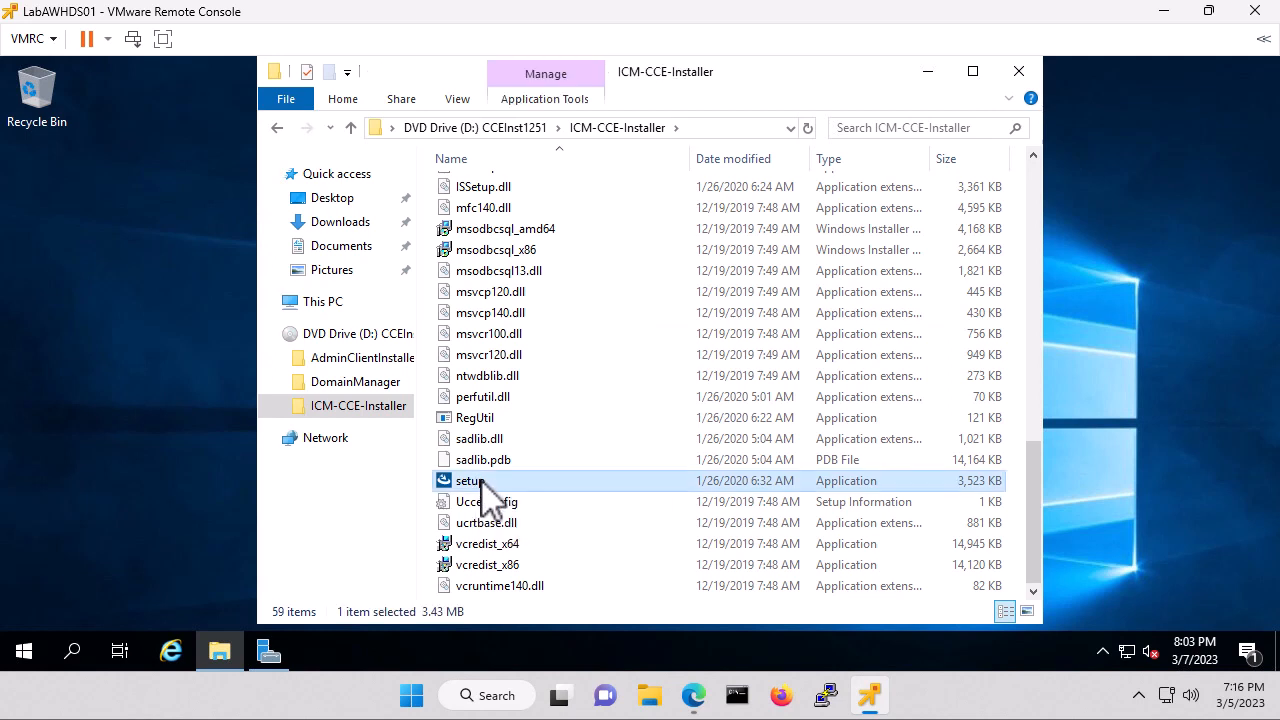
{"action": "double_click", "coordinate": [481, 479]}
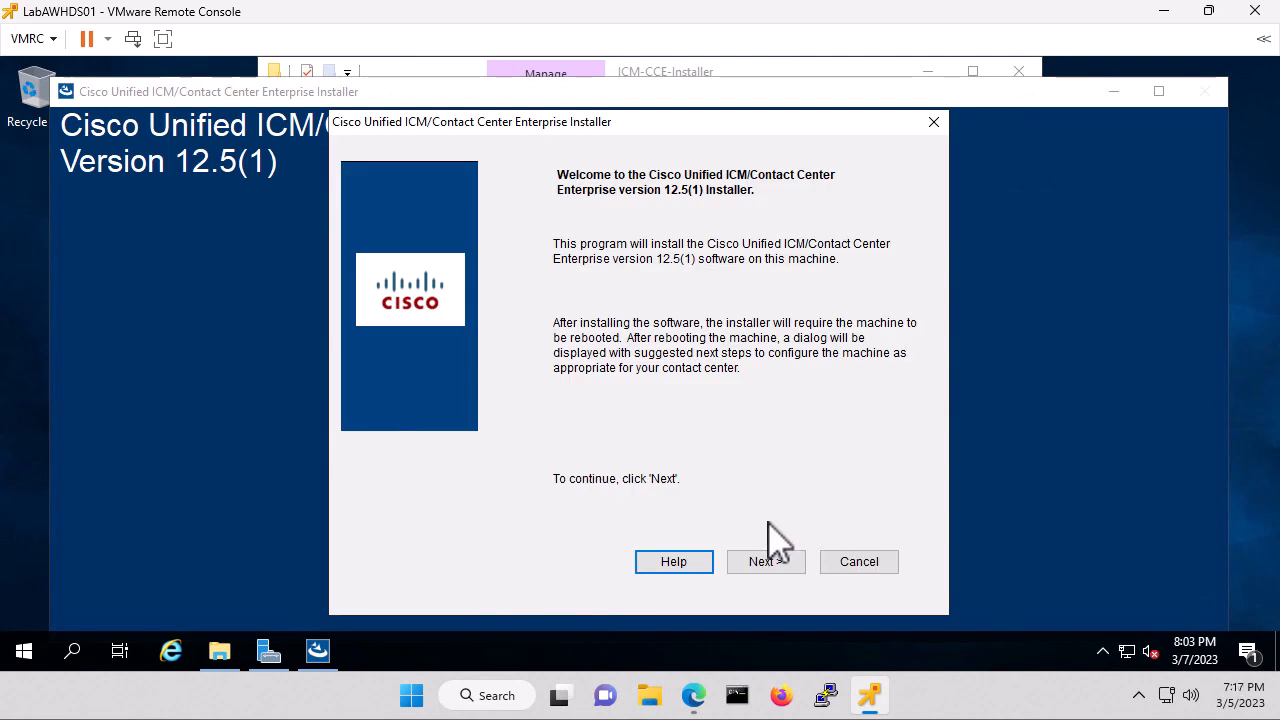
Run a fresh 12.5(1) install on drive C without a maintenance release, then finish and restart.
{"action": "left_click", "coordinate": [766, 561]}
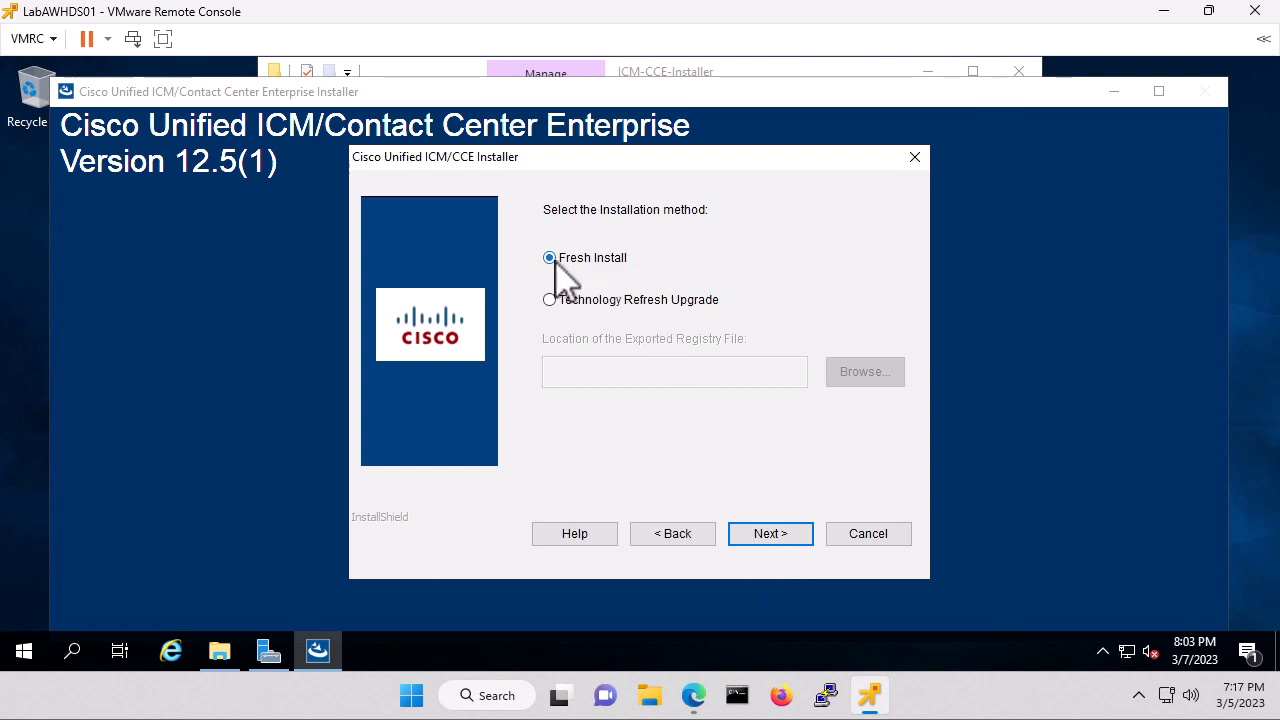
{"action": "left_click", "coordinate": [784, 540]}
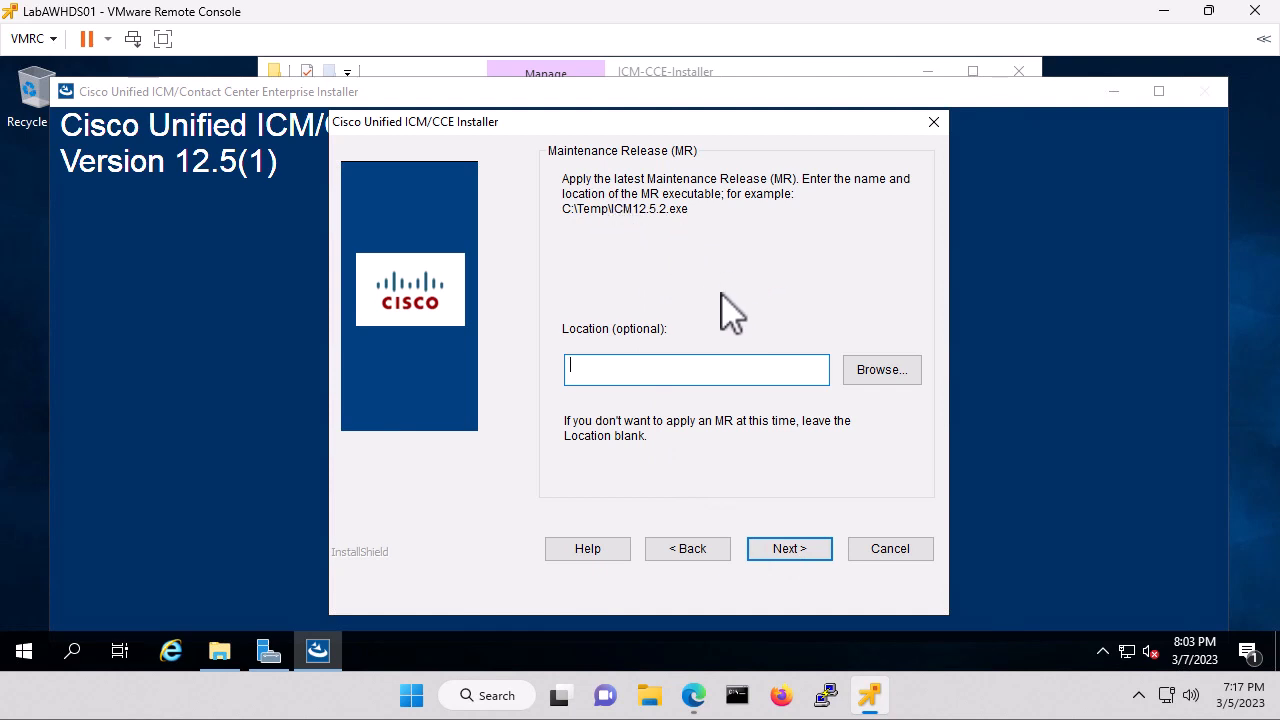
{"action": "left_click", "coordinate": [788, 548]}
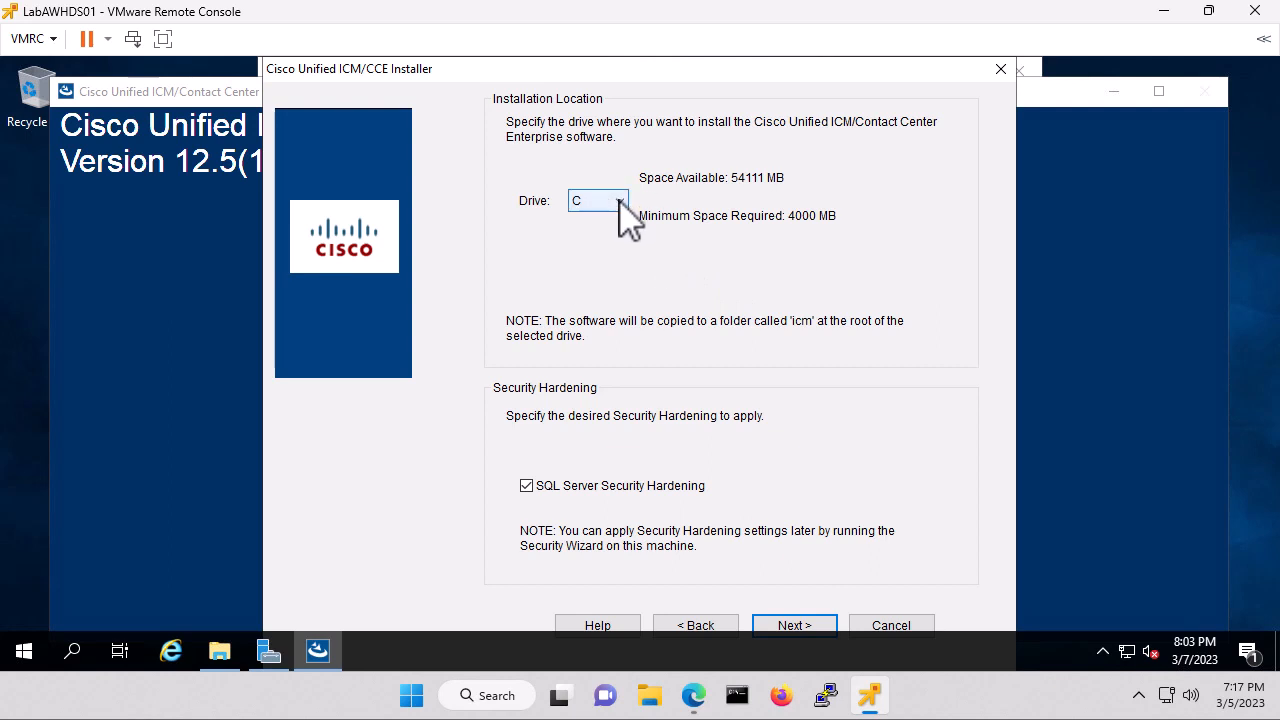
{"action": "left_click", "coordinate": [796, 626]}
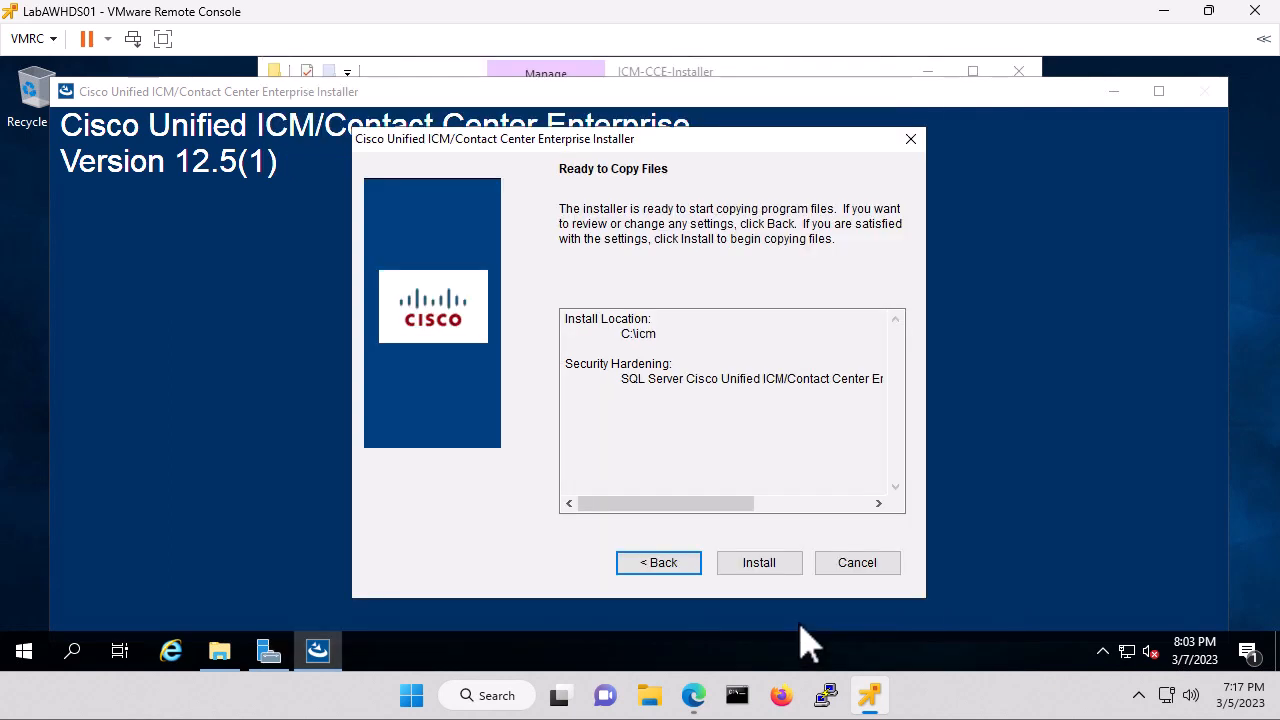
{"action": "left_click", "coordinate": [764, 574]}
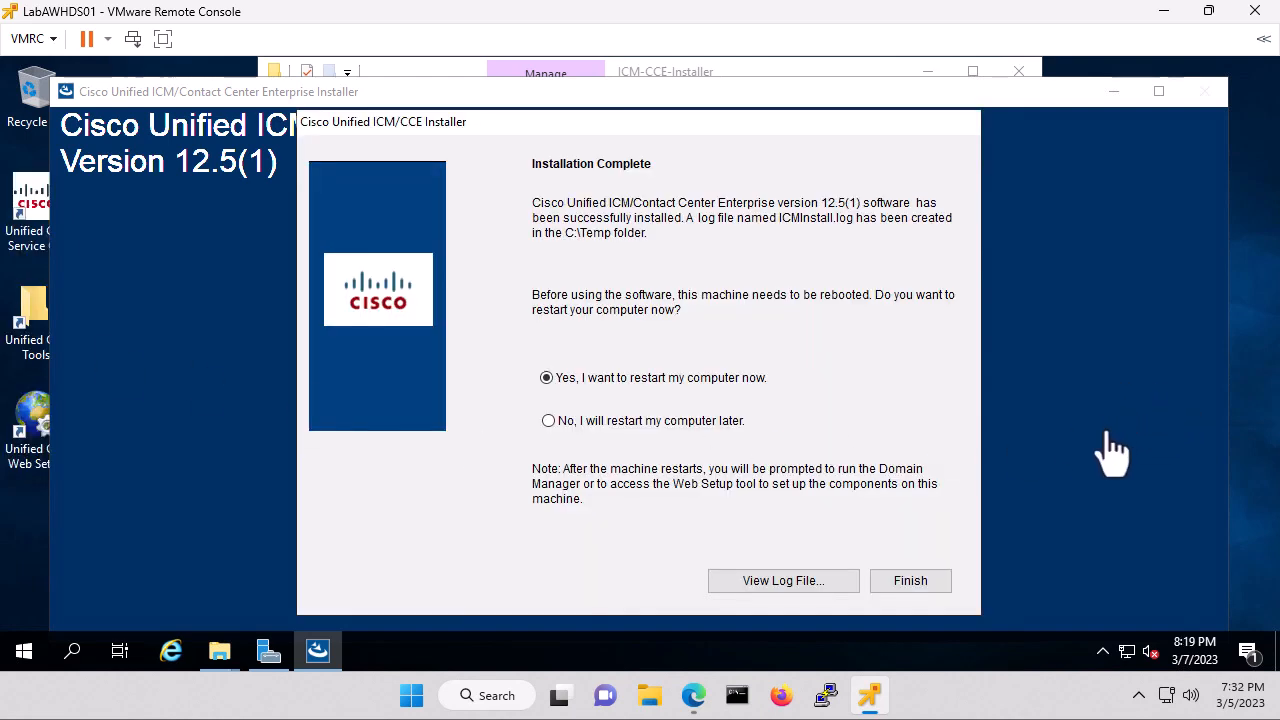
{"action": "left_click", "coordinate": [901, 581]}
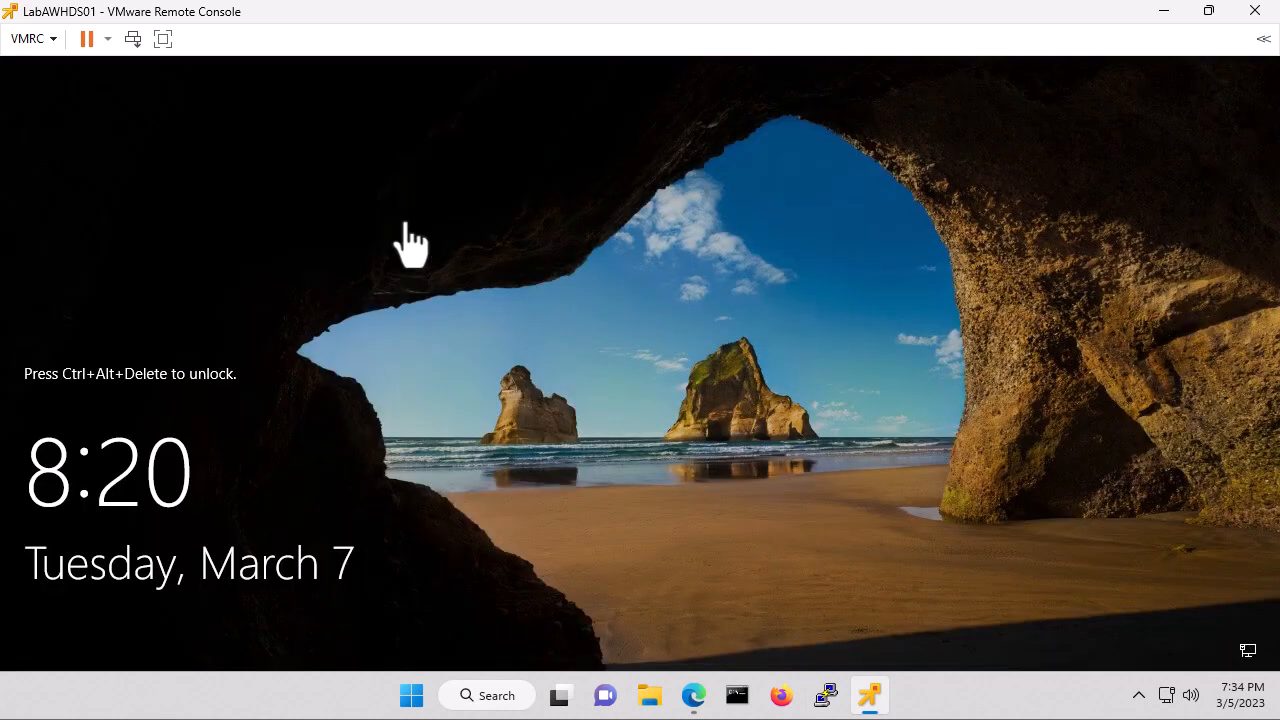
Send Ctrl+Alt+Del from the VMRC menu and sign in with the administrator password.
{"action": "left_click", "coordinate": [30, 40]}
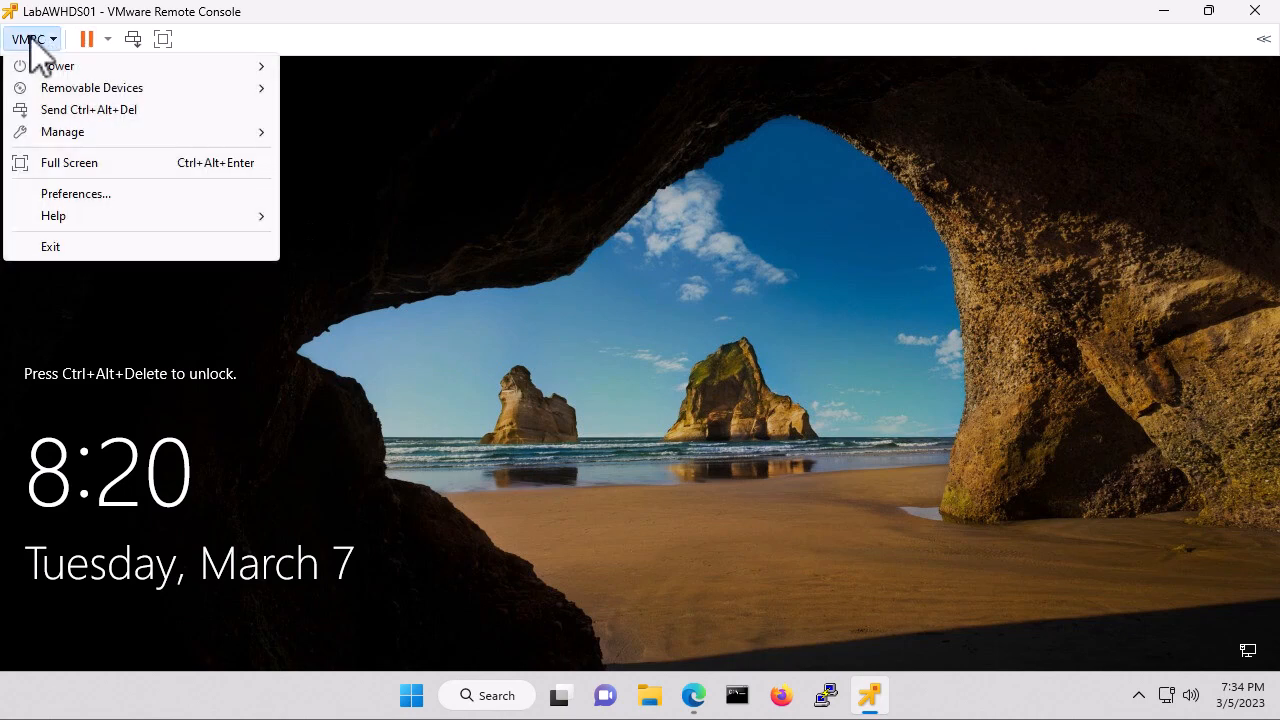
{"action": "left_click", "coordinate": [88, 110]}
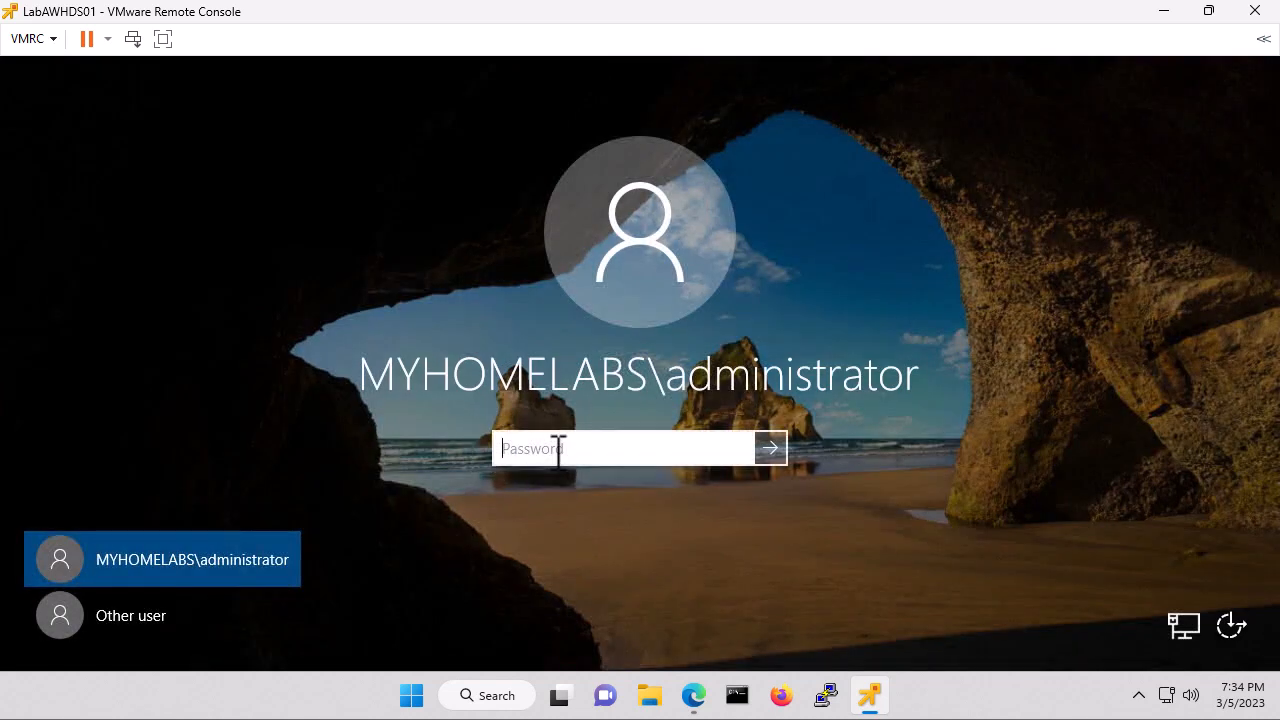
{"action": "type", "text": "••••••••••"}
{"action": "key", "text": "Return"}
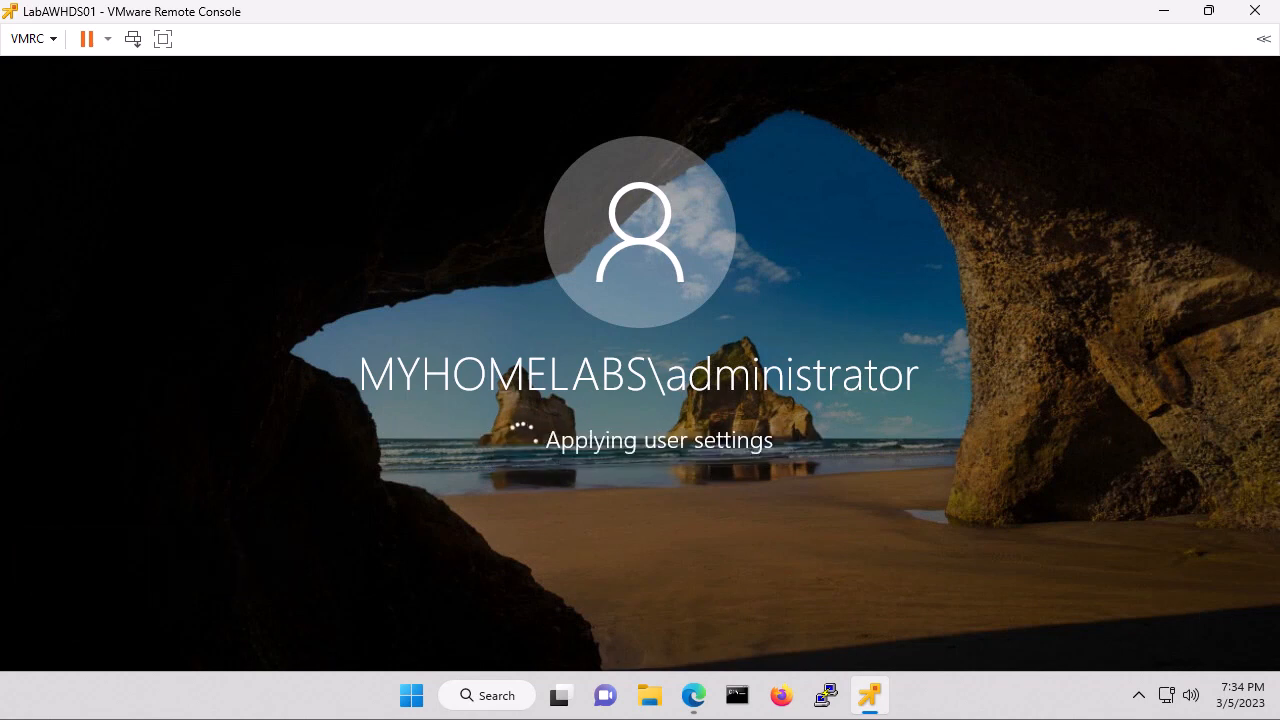
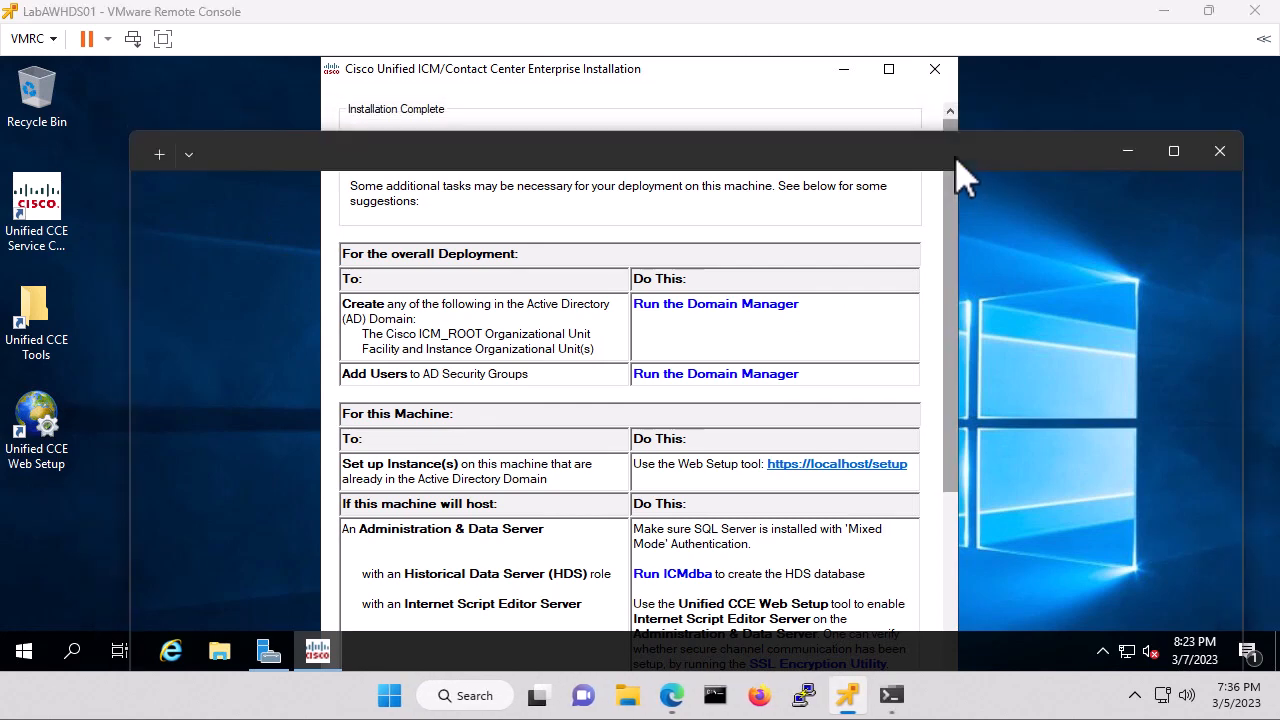
{"action": "scroll", "coordinate": [963, 222], "scroll_direction": "down", "scroll_amount": 2}
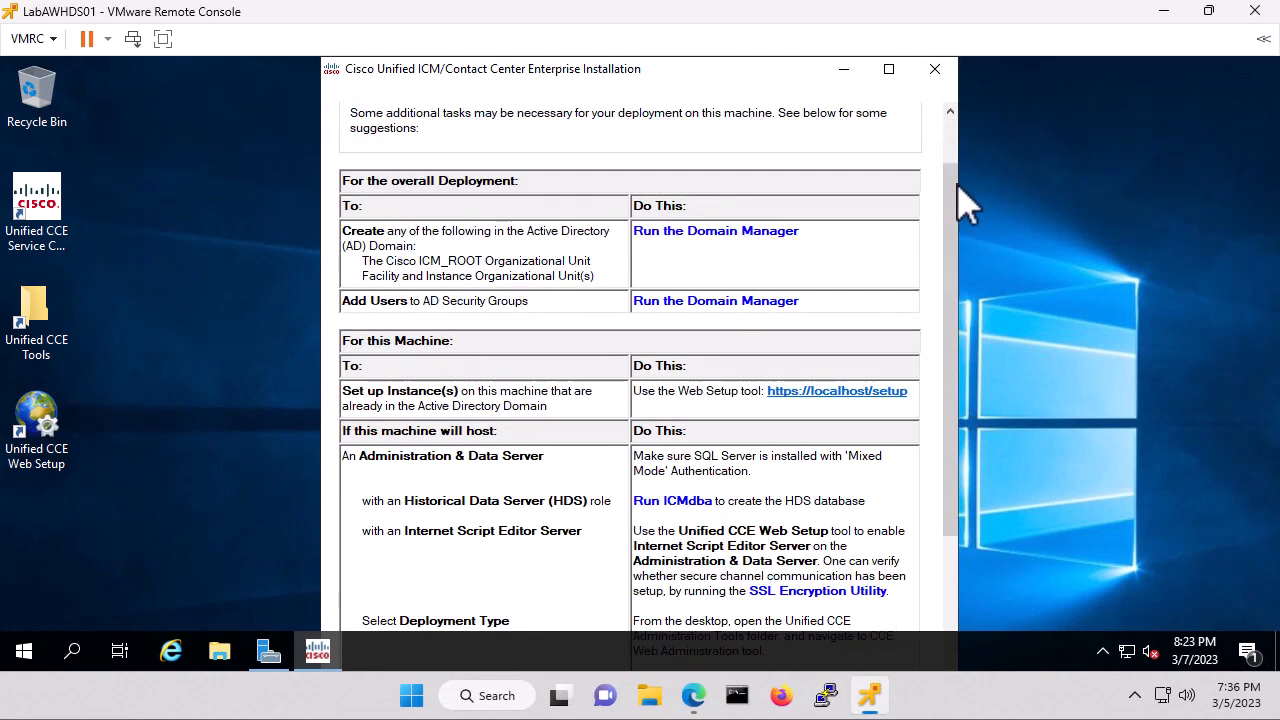
{"action": "left_click_drag", "start_coordinate": [956, 206], "coordinate": [967, 175]}
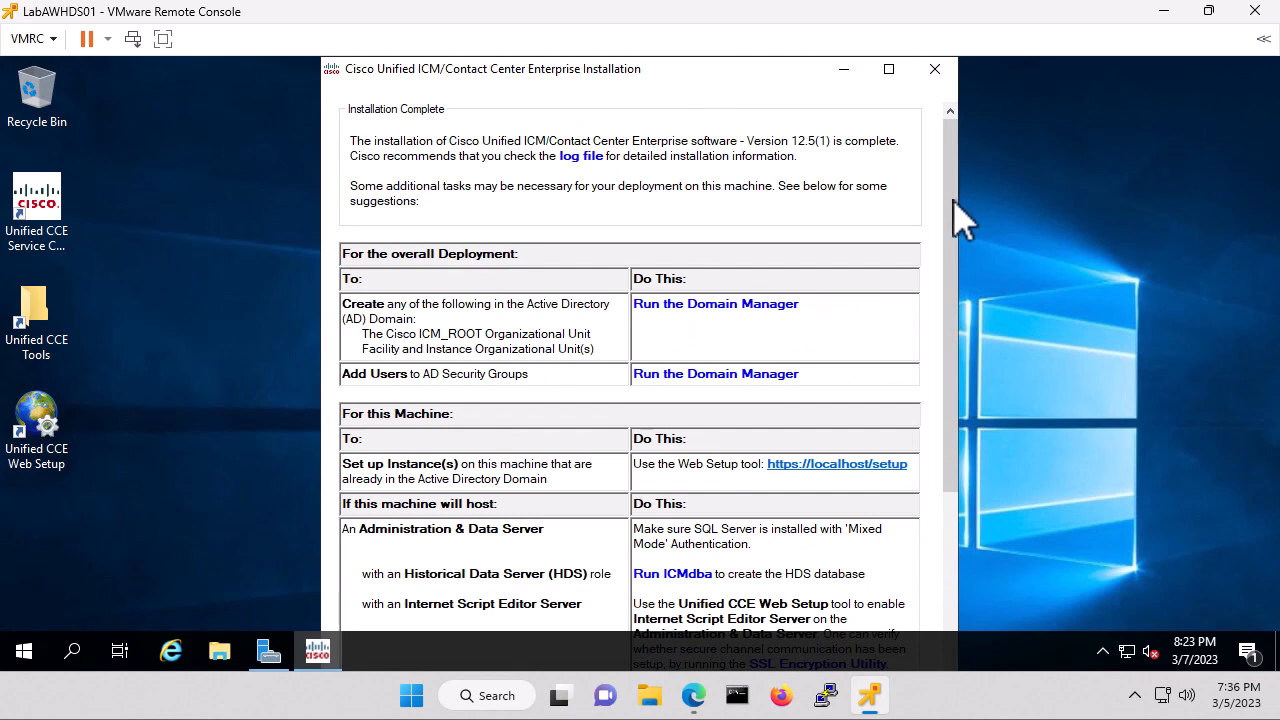
{"action": "left_click", "coordinate": [497, 698]}
{"action": "type", "text": "snip"}
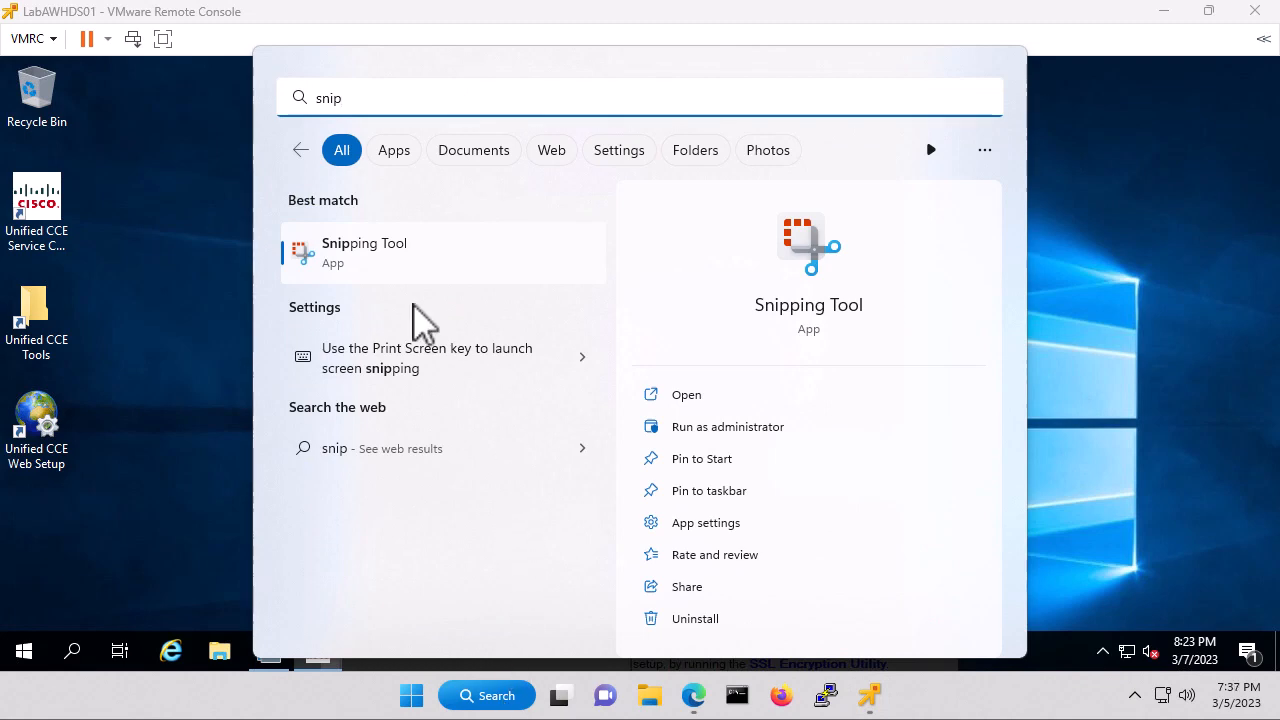
{"action": "left_click", "coordinate": [376, 245]}
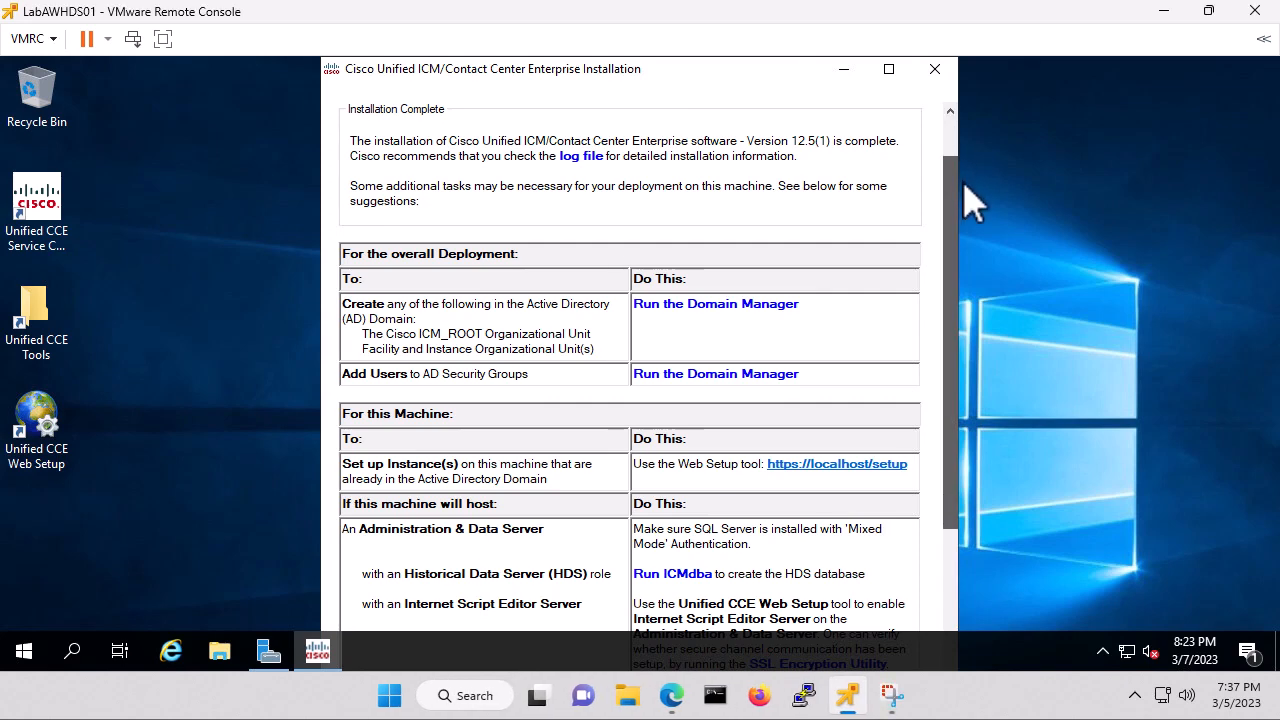
{"action": "scroll", "coordinate": [965, 190], "scroll_direction": "down", "scroll_amount": 3}
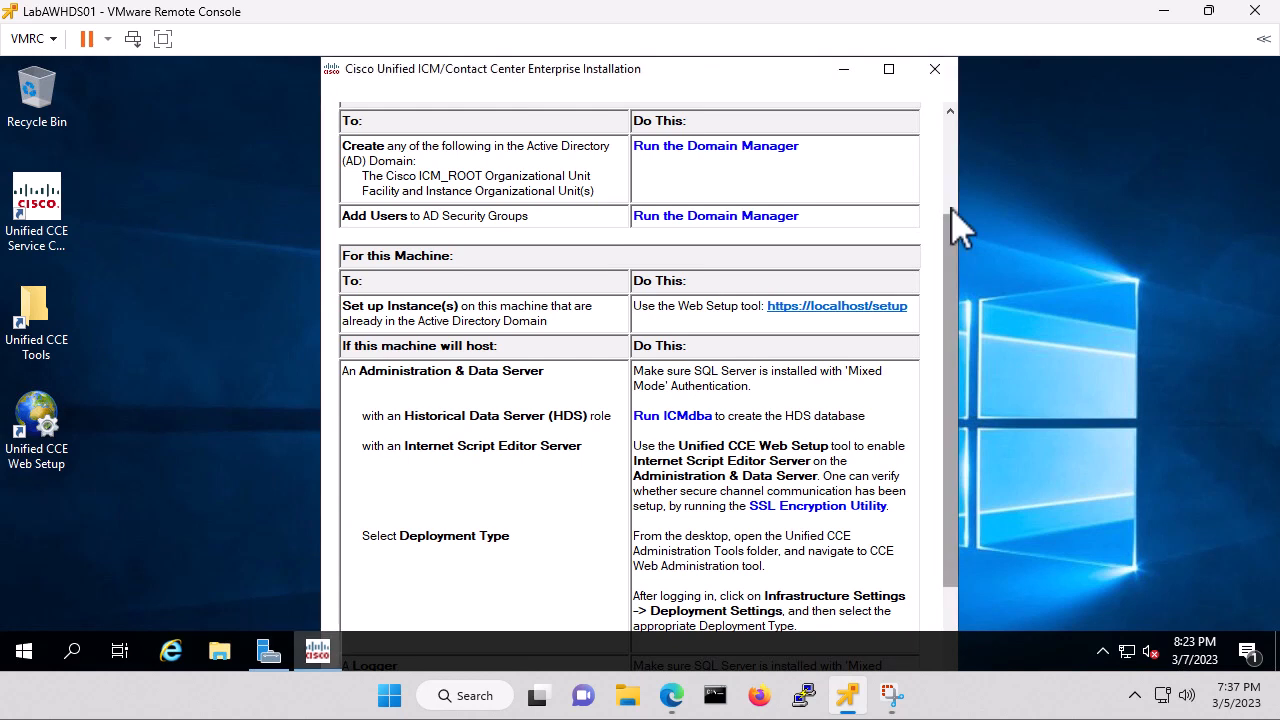
{"action": "scroll", "coordinate": [957, 228], "scroll_direction": "up", "scroll_amount": 1}
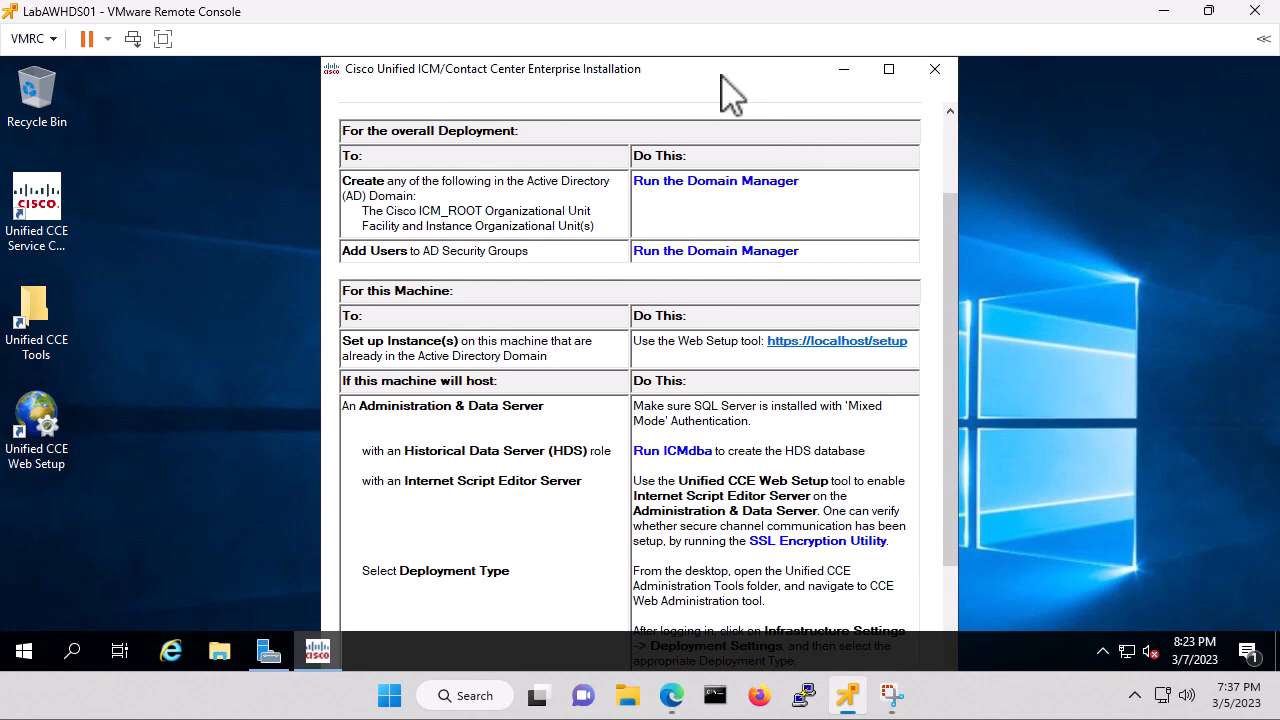
Open Snipping Tool via 'sn' search and snip the installer's Installation Complete page.
{"action": "left_click", "coordinate": [74, 655]}
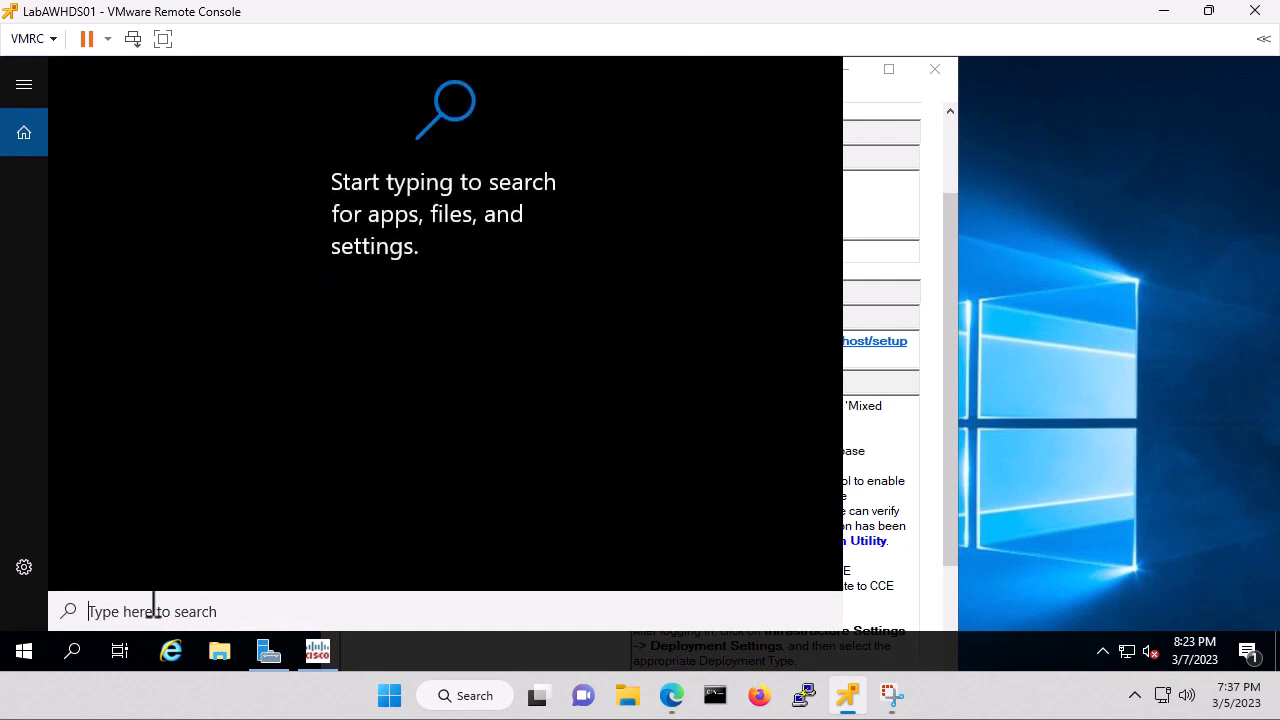
{"action": "type", "text": "snip"}
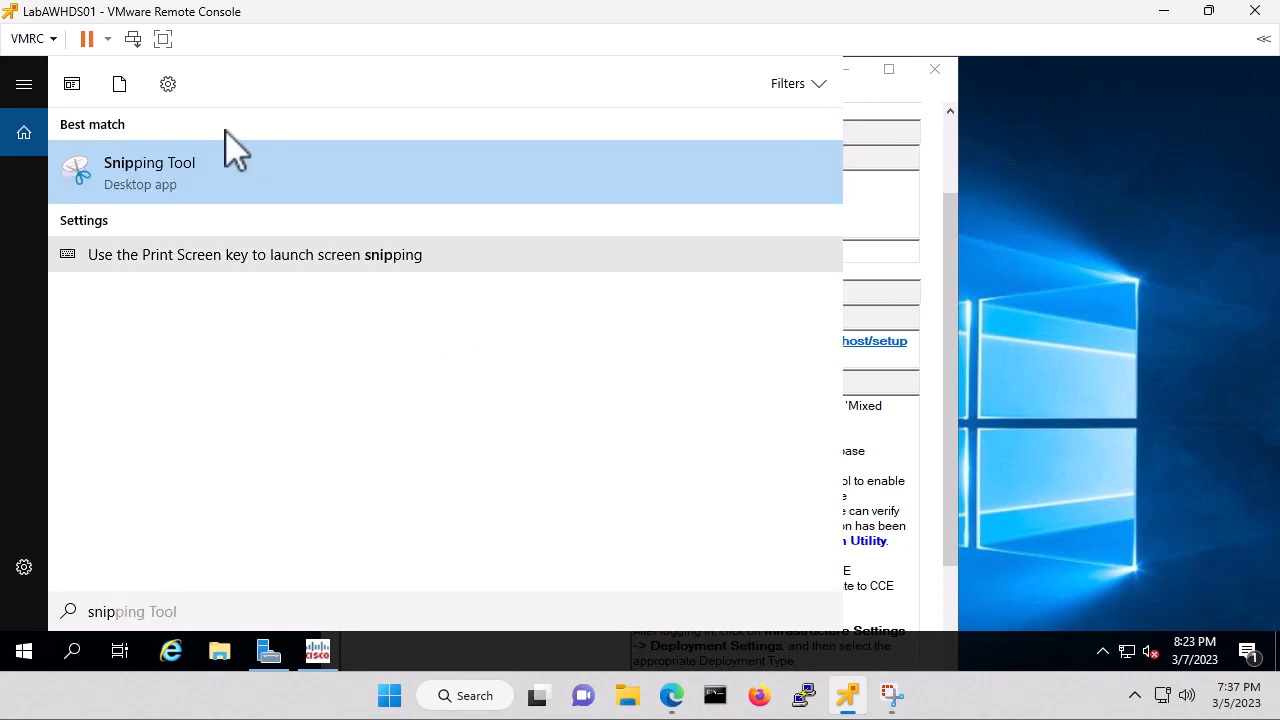
{"action": "left_click", "coordinate": [139, 173]}
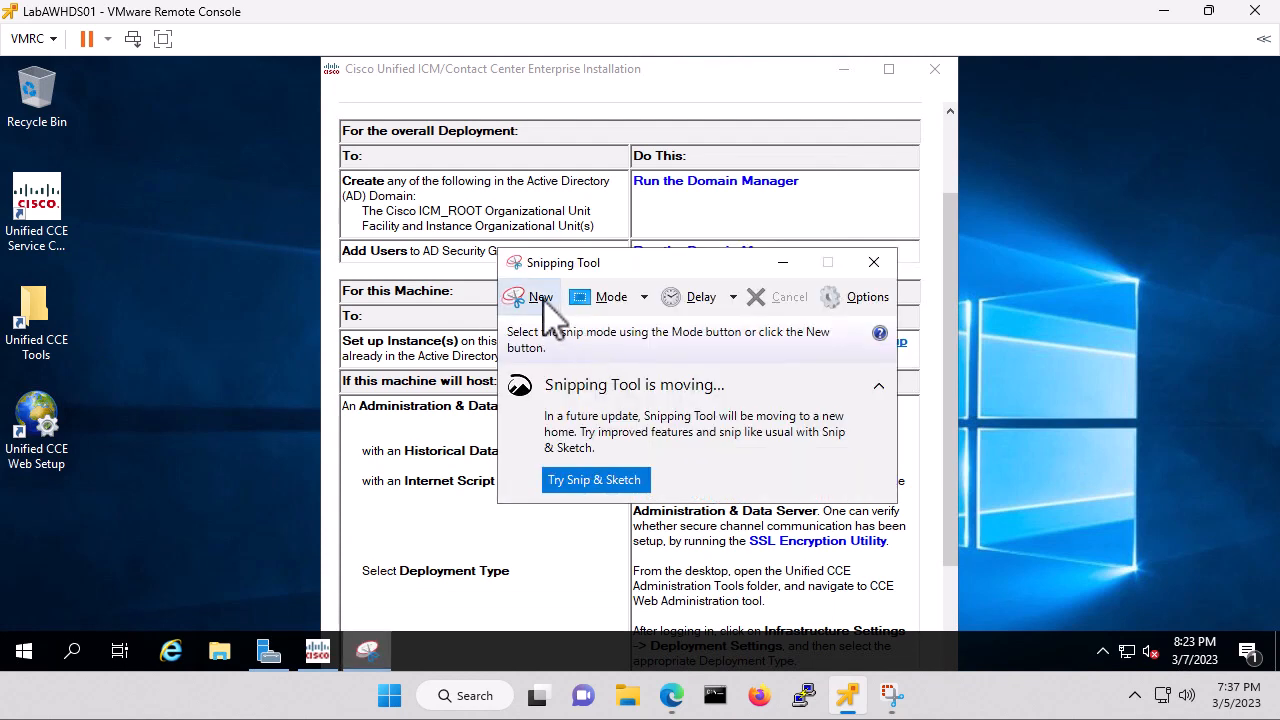
{"action": "left_click", "coordinate": [540, 297]}
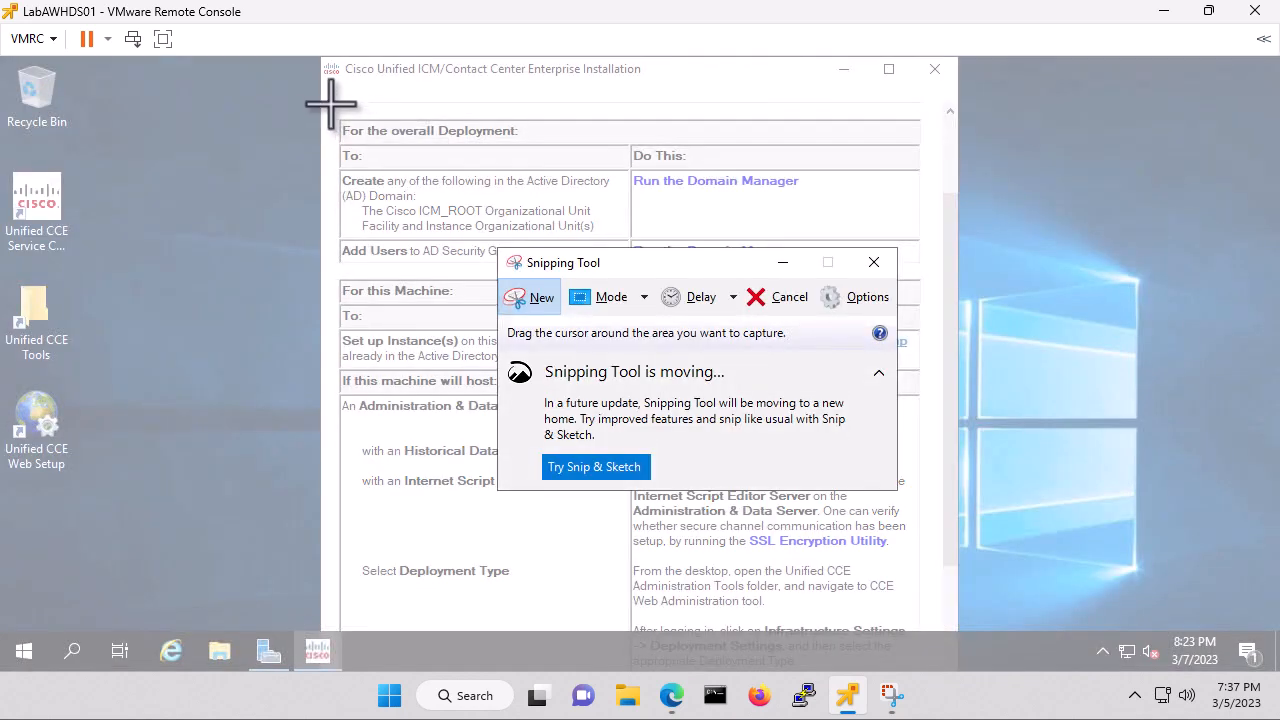
{"action": "left_click_drag", "start_coordinate": [327, 99], "coordinate": [948, 632]}
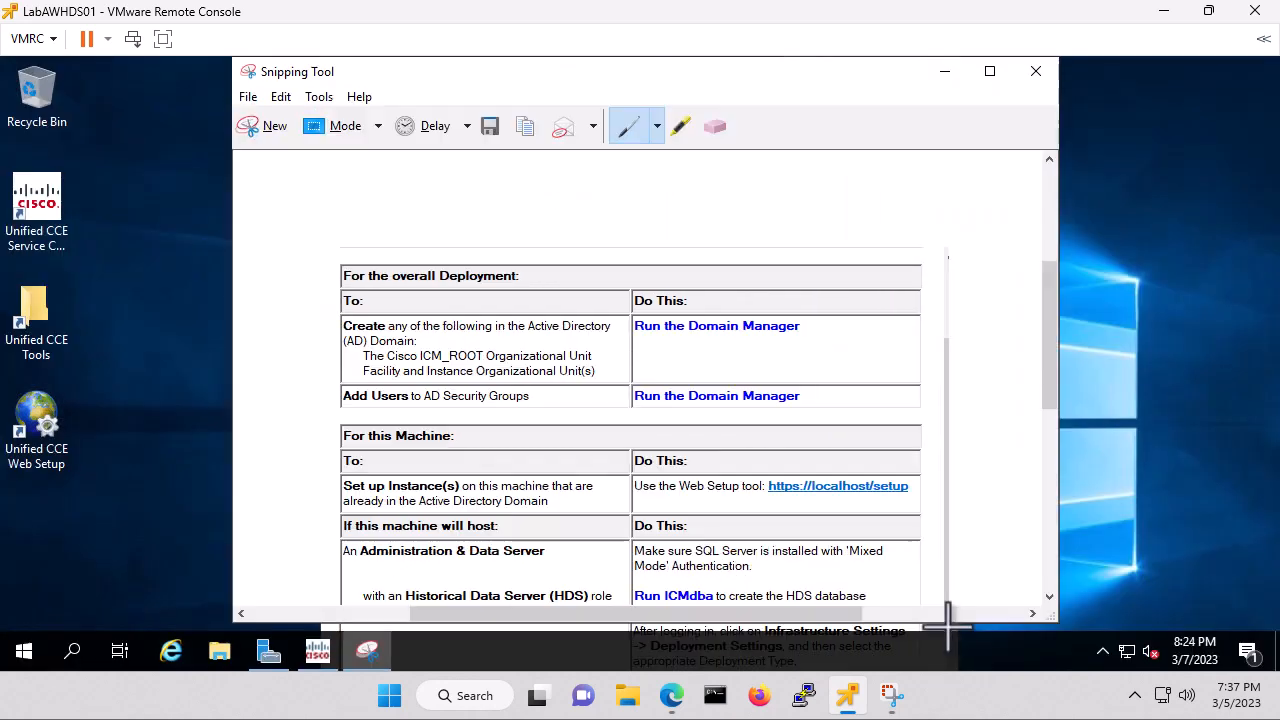
Save the snip to the Desktop as Capture1 and bring the installer back to the front.
{"action": "left_click", "coordinate": [491, 127]}
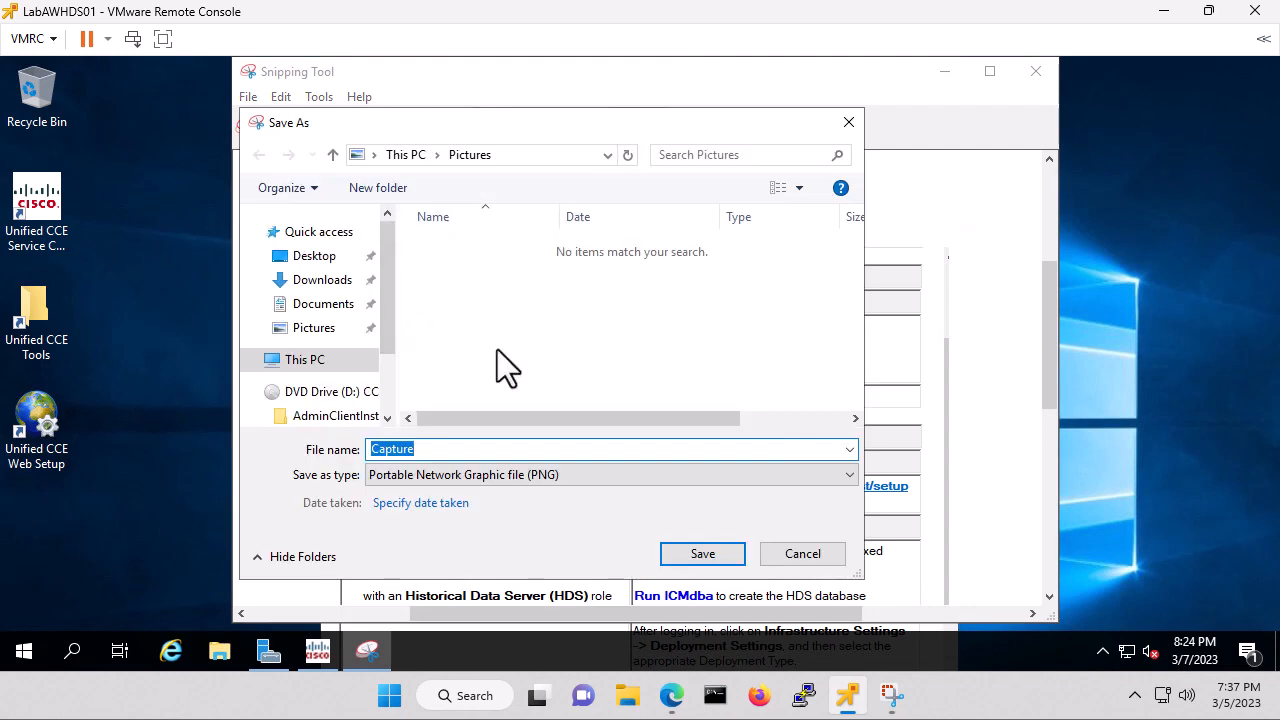
{"action": "left_click", "coordinate": [314, 256]}
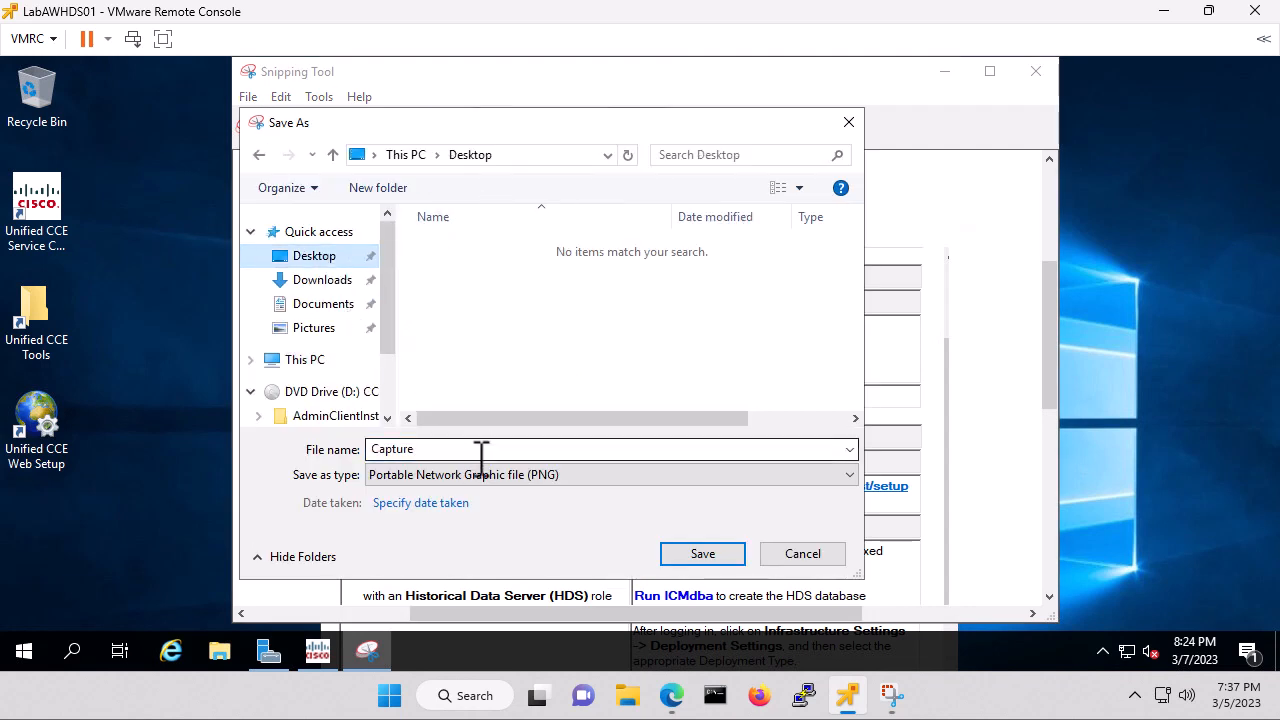
{"action": "left_click", "coordinate": [435, 449]}
{"action": "left_click", "coordinate": [435, 449]}
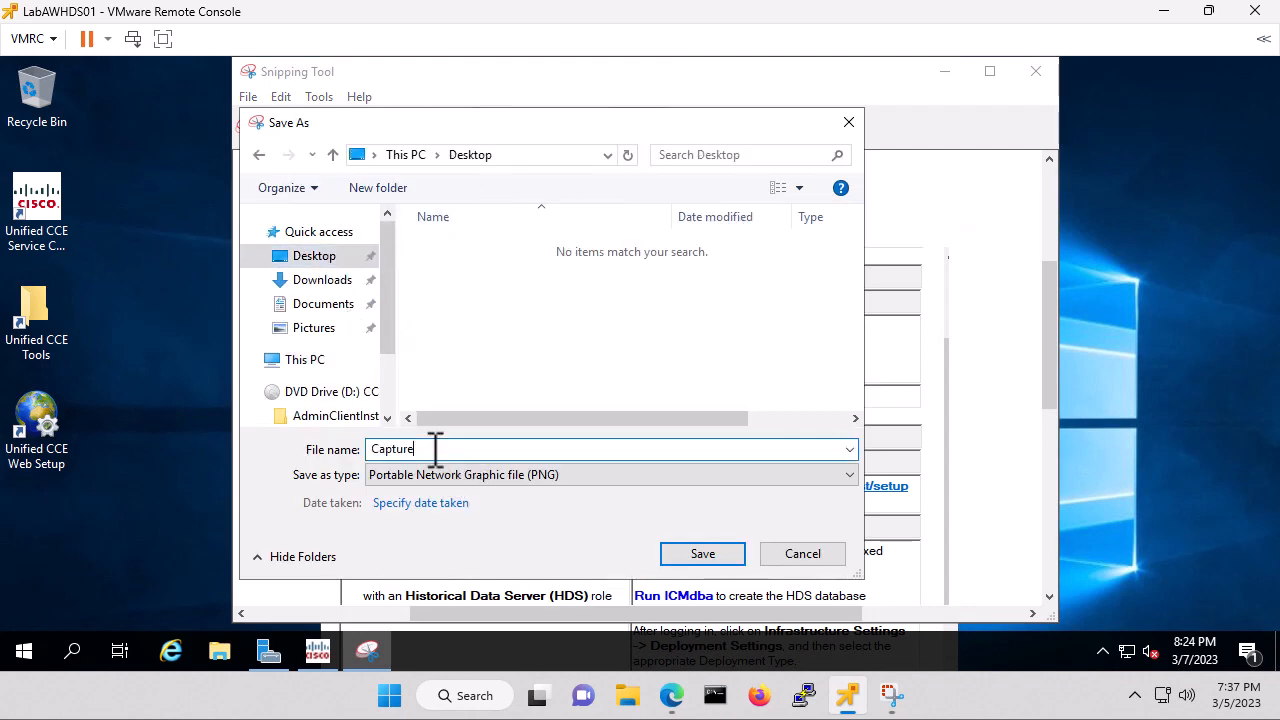
{"action": "left_click", "coordinate": [715, 558]}
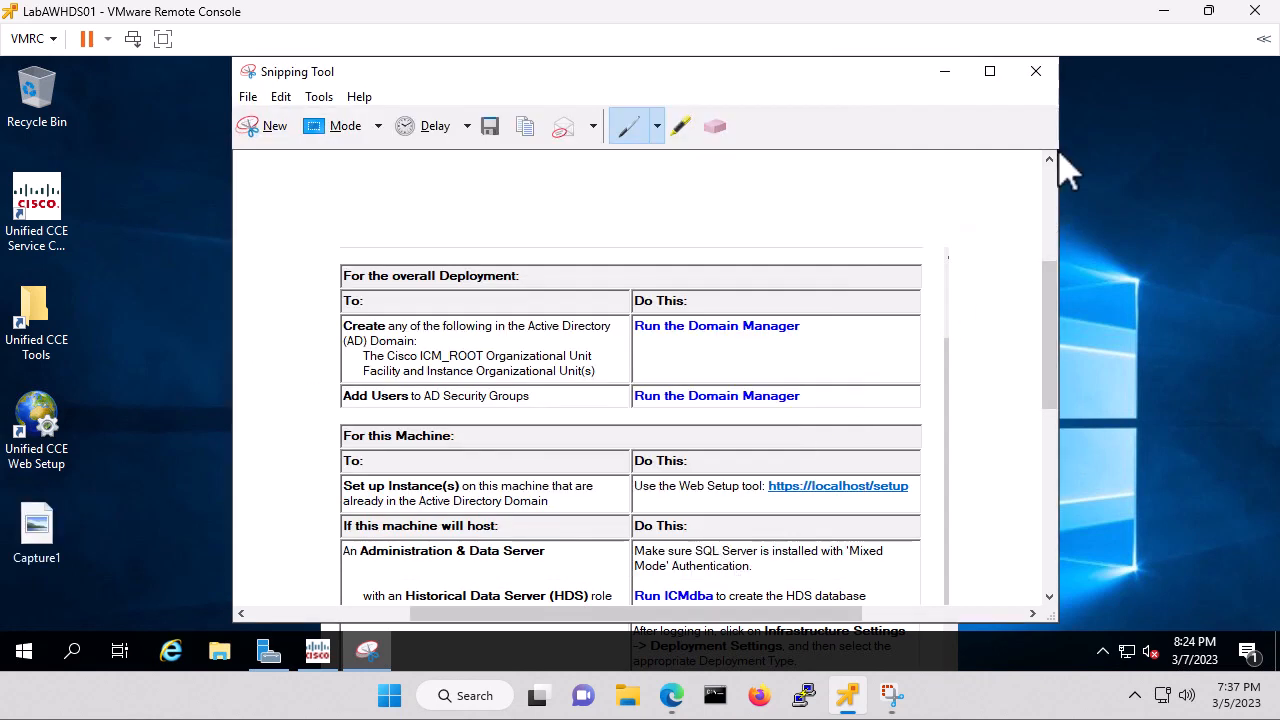
{"action": "left_click_drag", "start_coordinate": [864, 80], "coordinate": [764, 223]}
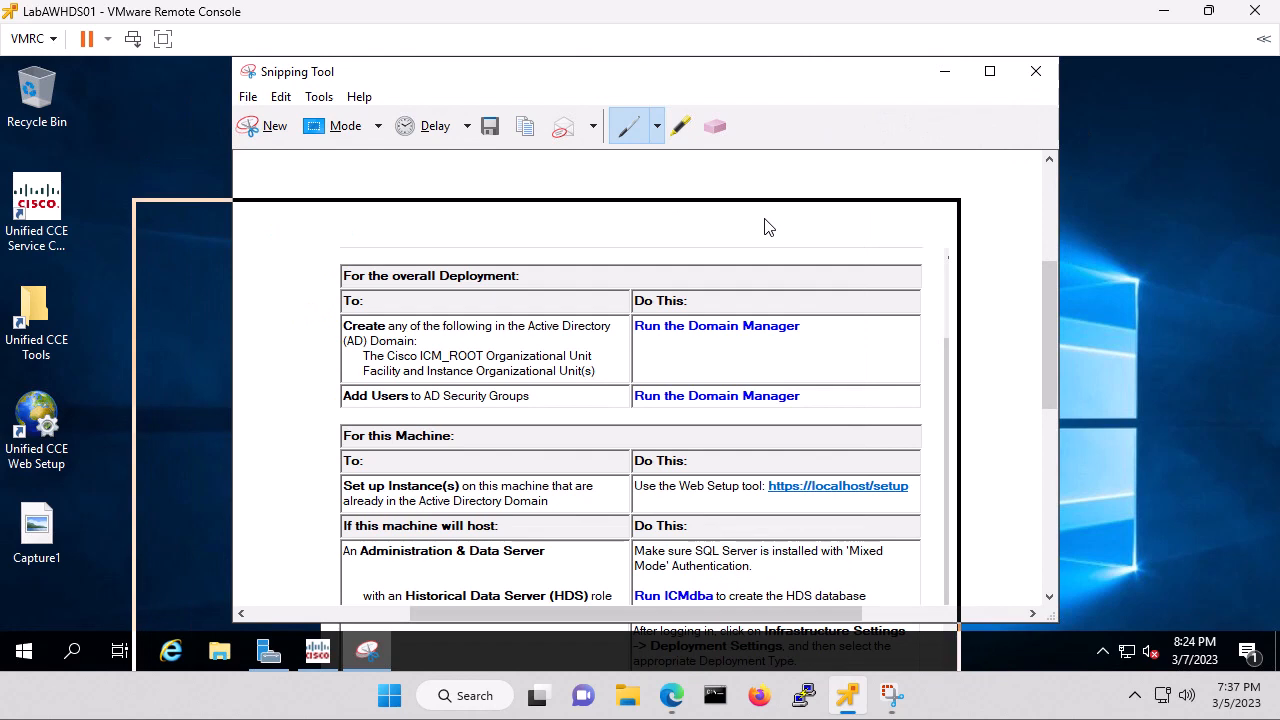
{"action": "left_click", "coordinate": [800, 90]}
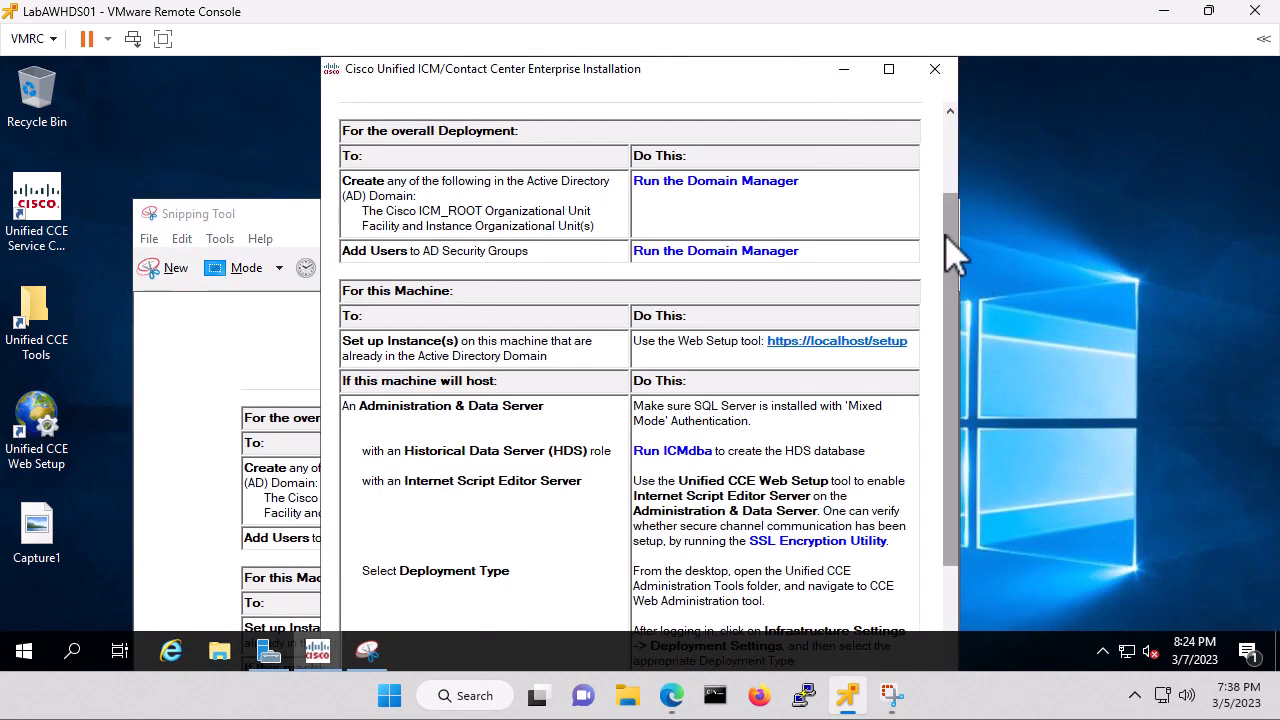
Scroll the installer and snip its lower setup suggestions.
{"action": "left_click_drag", "start_coordinate": [948, 240], "coordinate": [948, 430]}
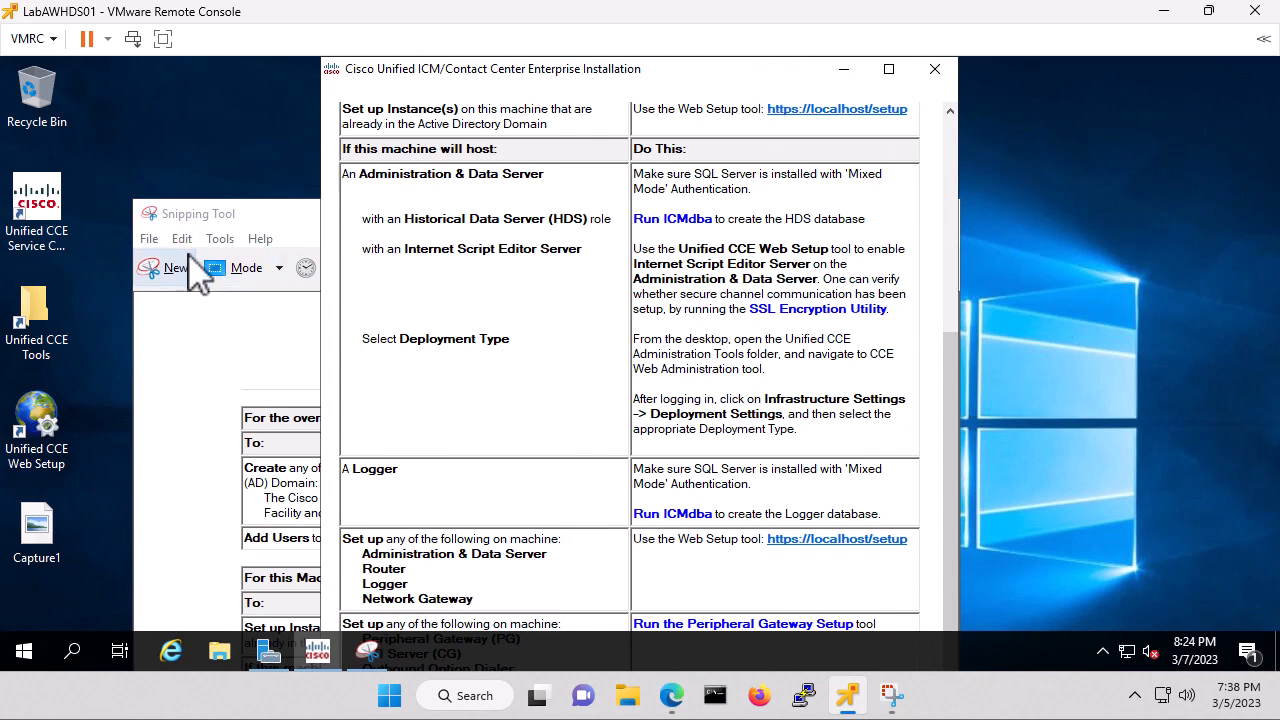
{"action": "left_click", "coordinate": [176, 283]}
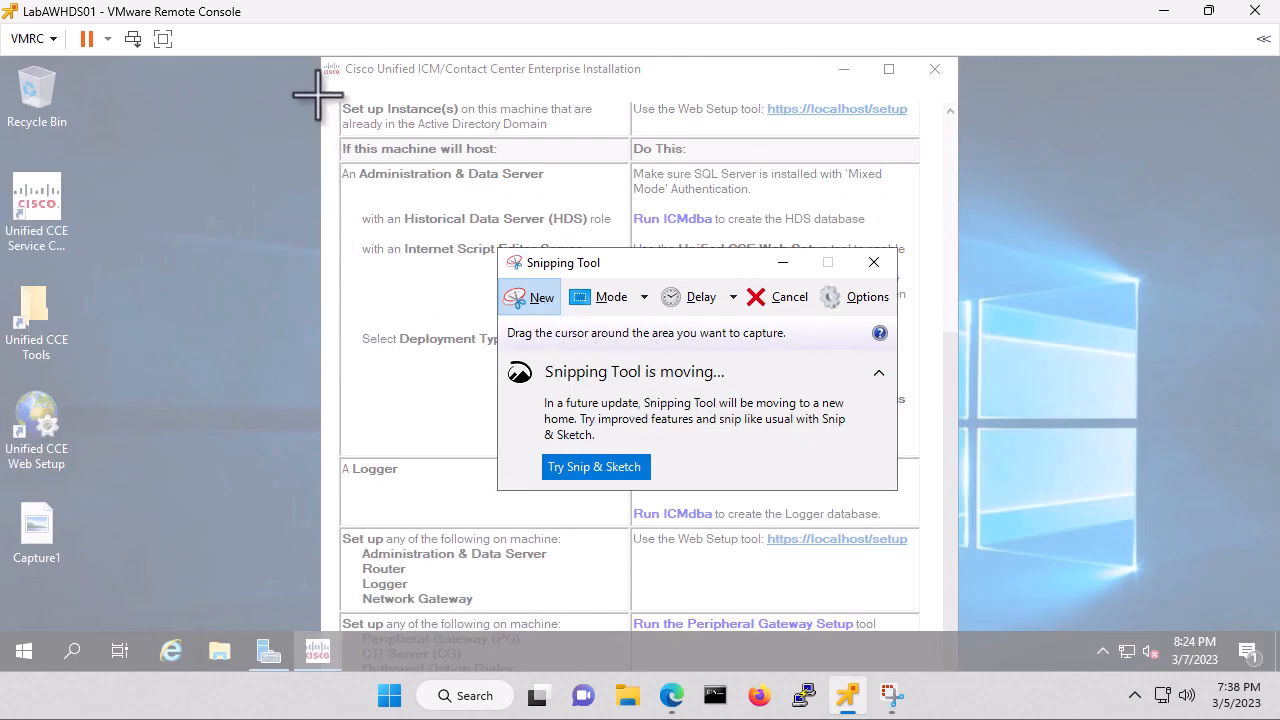
{"action": "left_click_drag", "start_coordinate": [318, 96], "coordinate": [960, 632]}
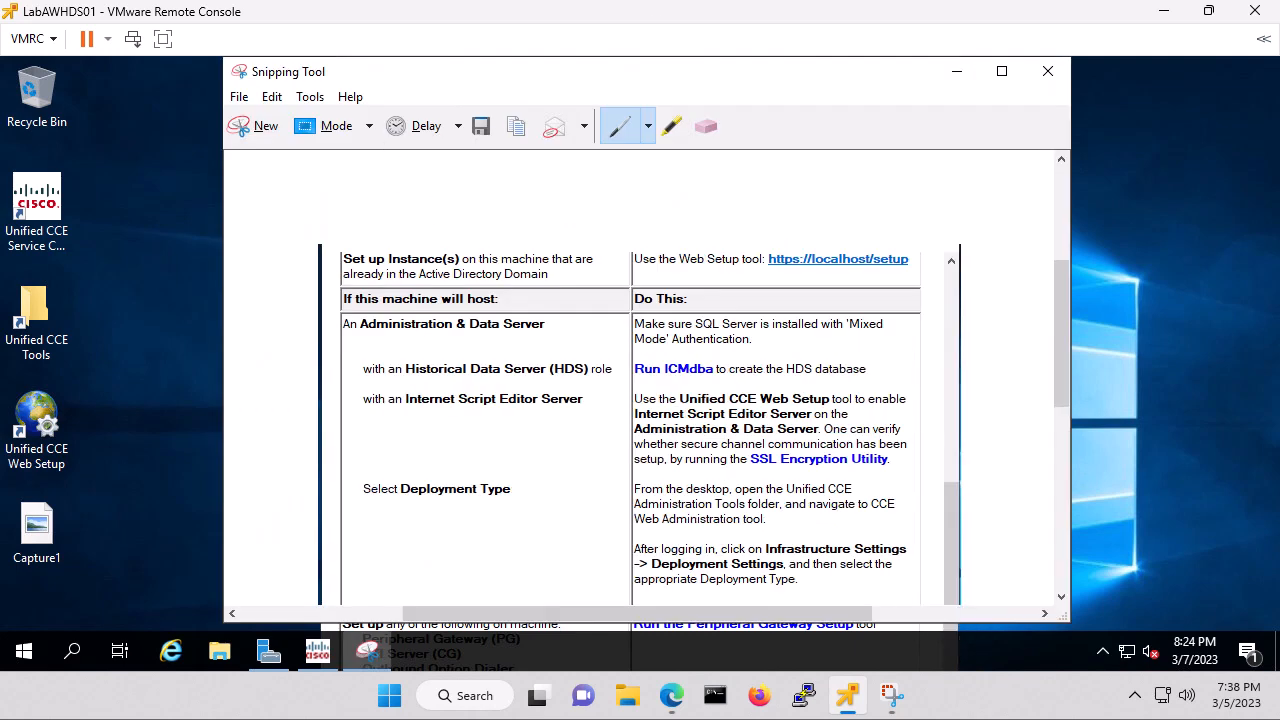
Save the new snip on the Desktop as Capture2 and close Snipping Tool.
{"action": "left_click", "coordinate": [482, 126]}
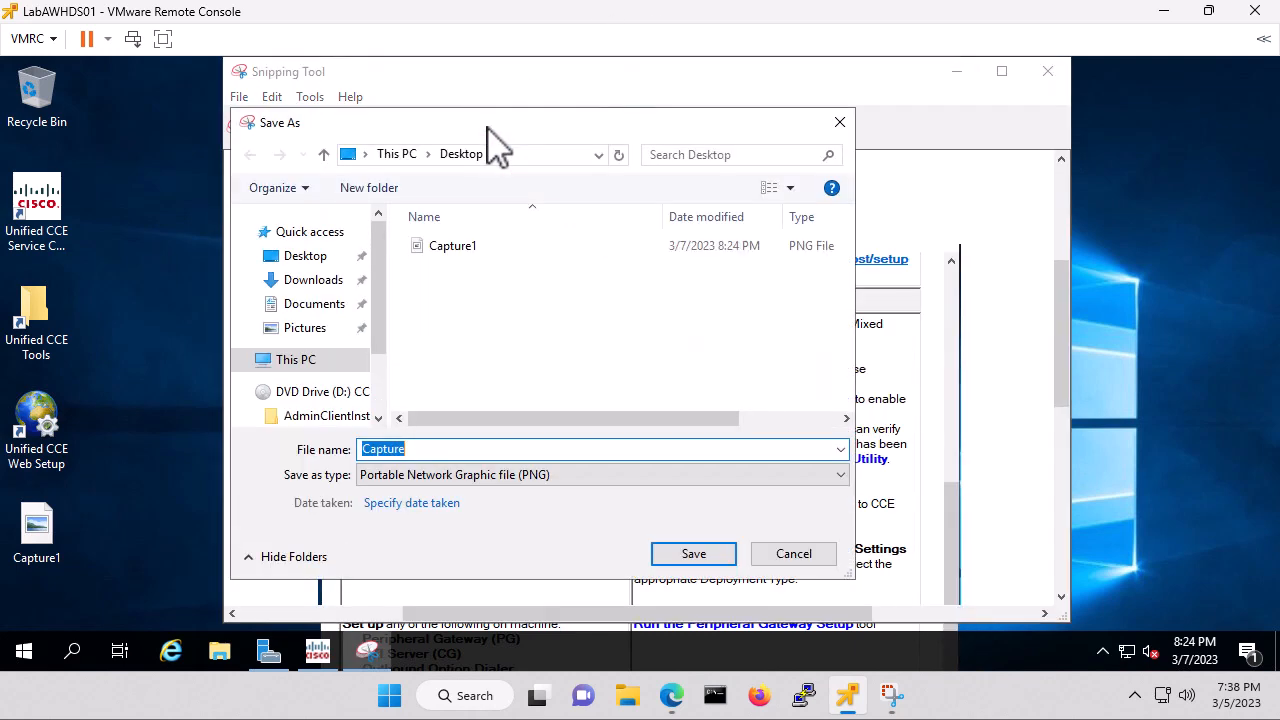
{"action": "left_click", "coordinate": [452, 247]}
{"action": "left_click", "coordinate": [457, 451]}
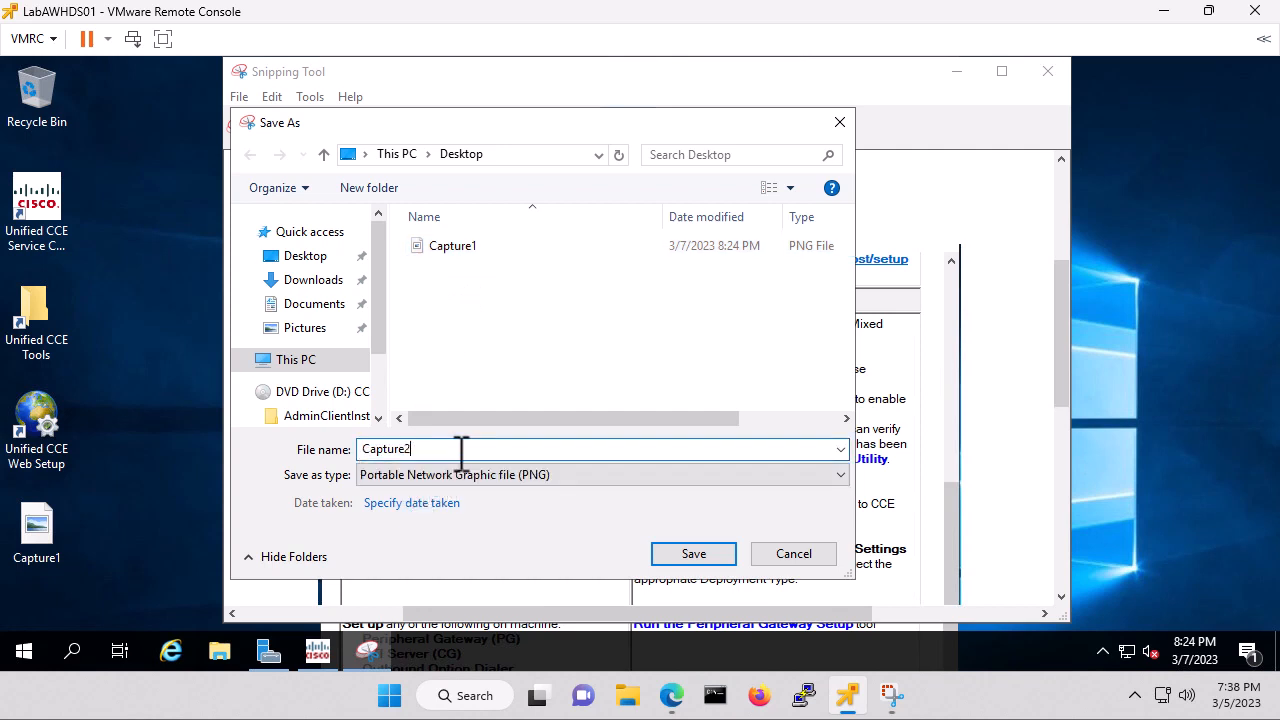
{"action": "key", "text": "Return"}
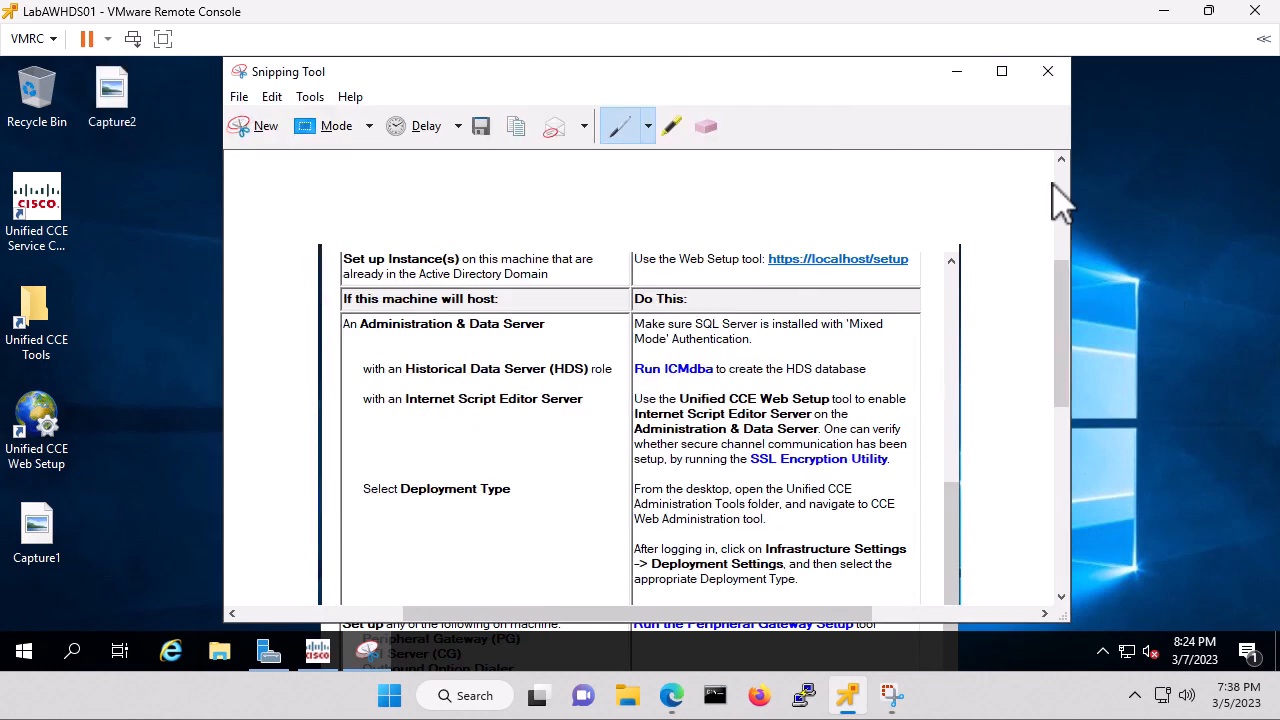
{"action": "left_click", "coordinate": [1047, 72]}
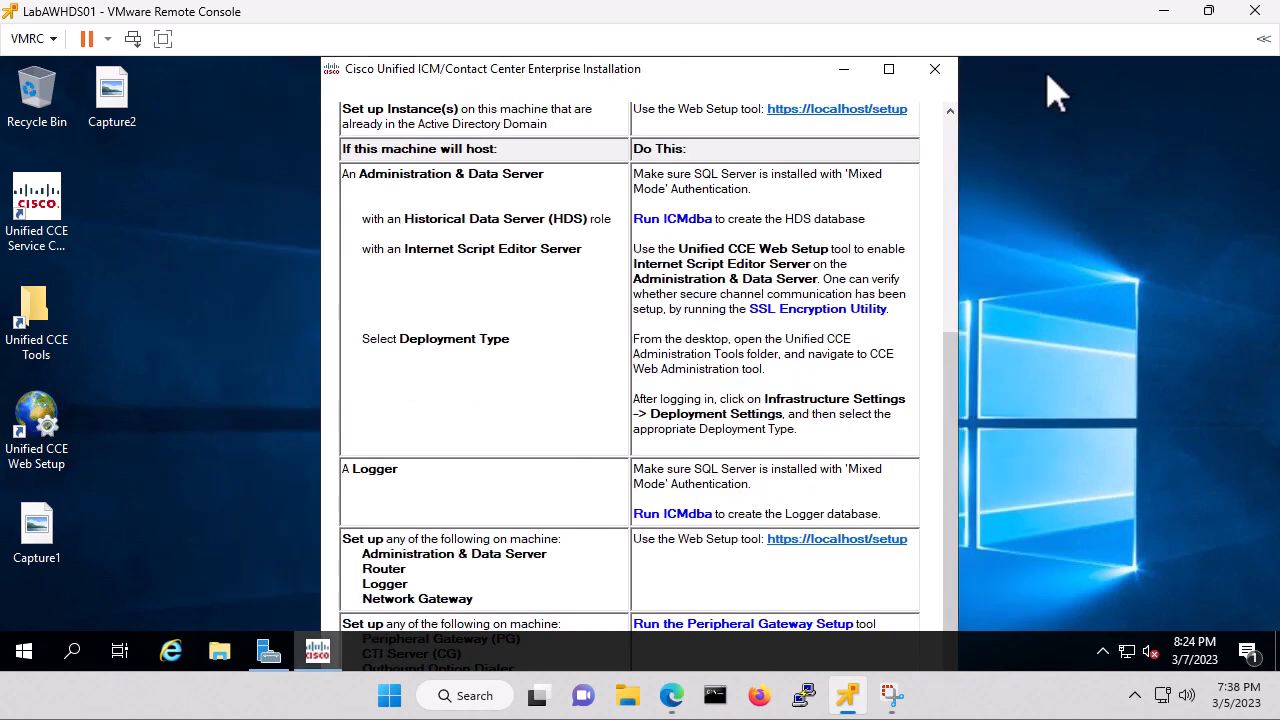
Close the Cisco installation window, then browse Downloads and This PC in File Explorer.
{"action": "left_click", "coordinate": [934, 69]}
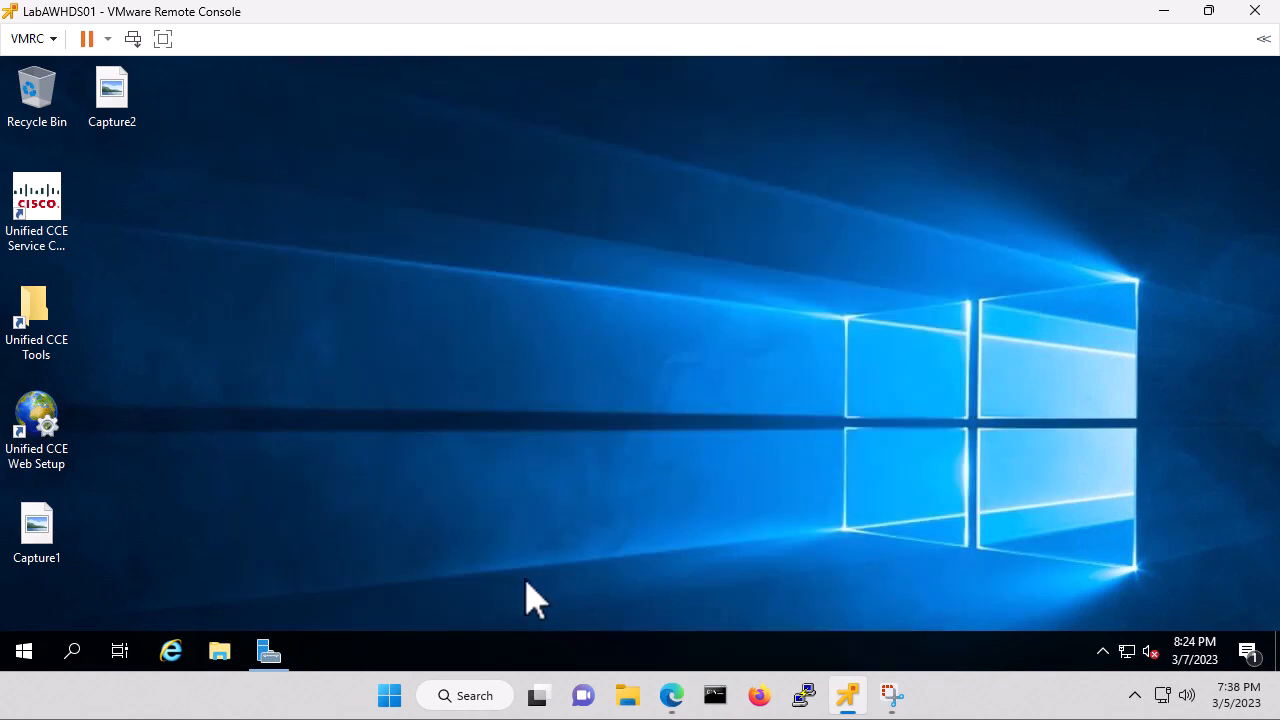
{"action": "left_click", "coordinate": [220, 652]}
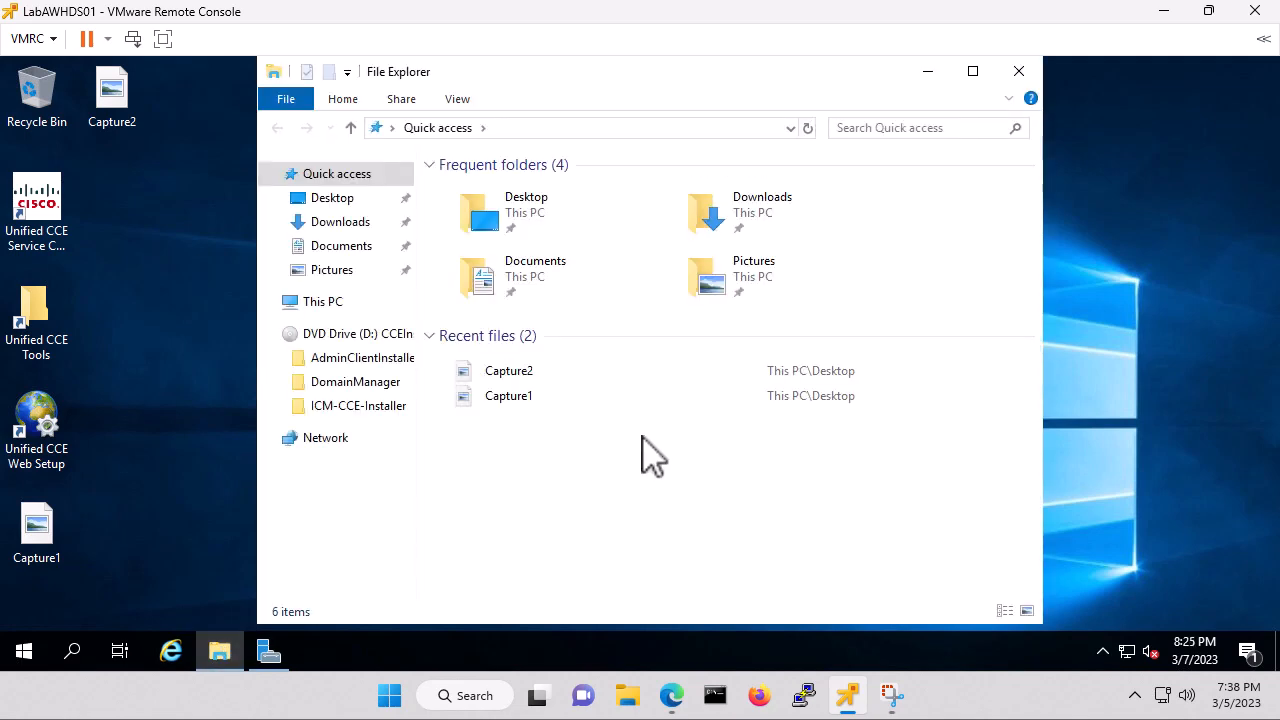
{"action": "left_click", "coordinate": [760, 220]}
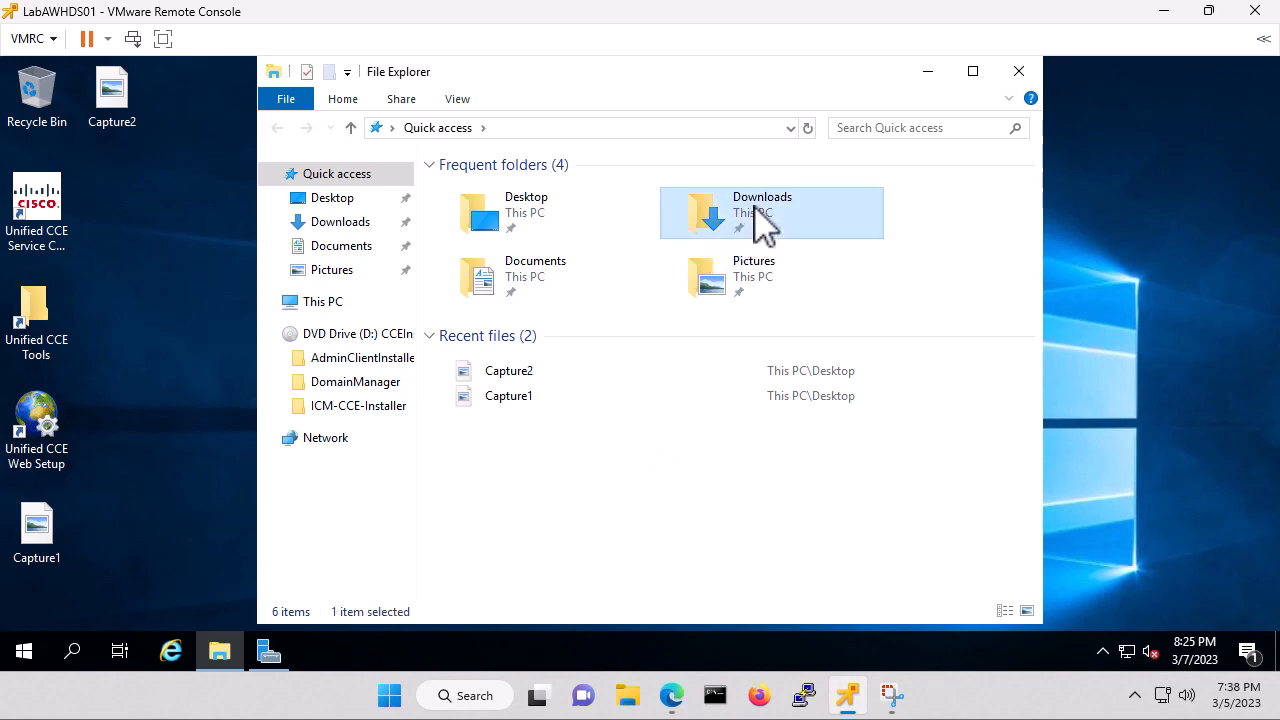
{"action": "double_click", "coordinate": [760, 220]}
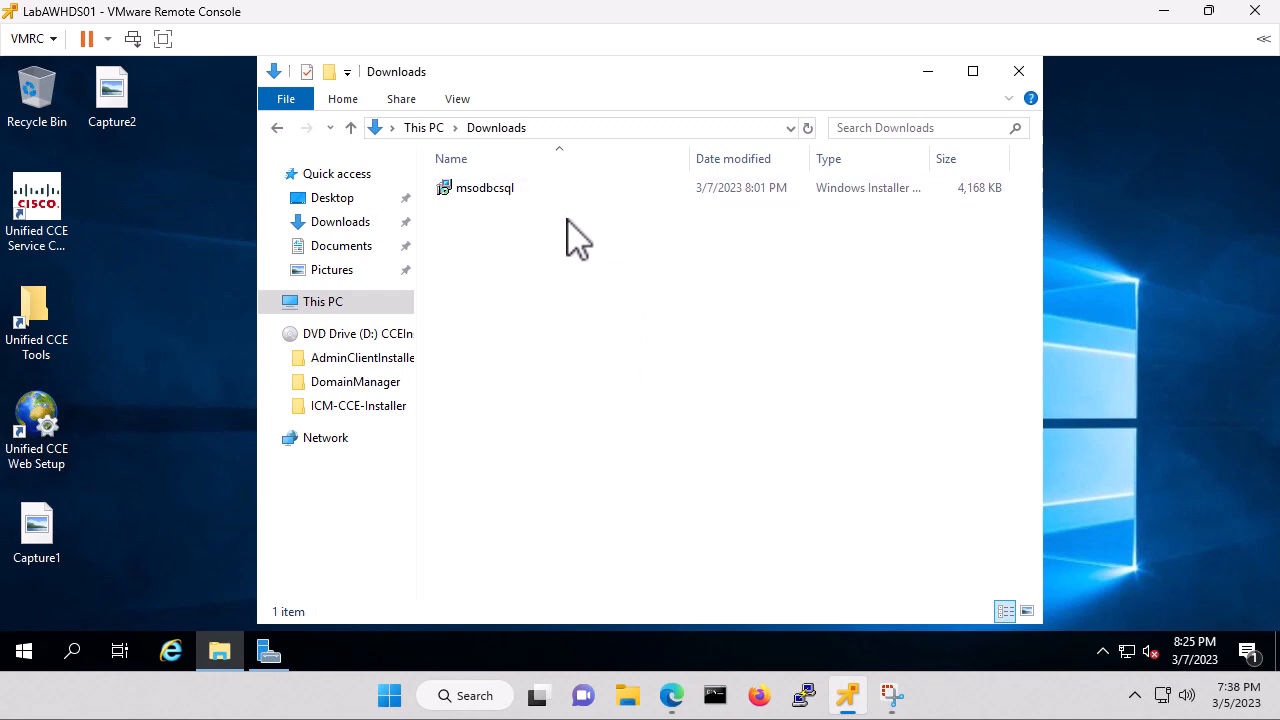
{"action": "left_click", "coordinate": [369, 224]}
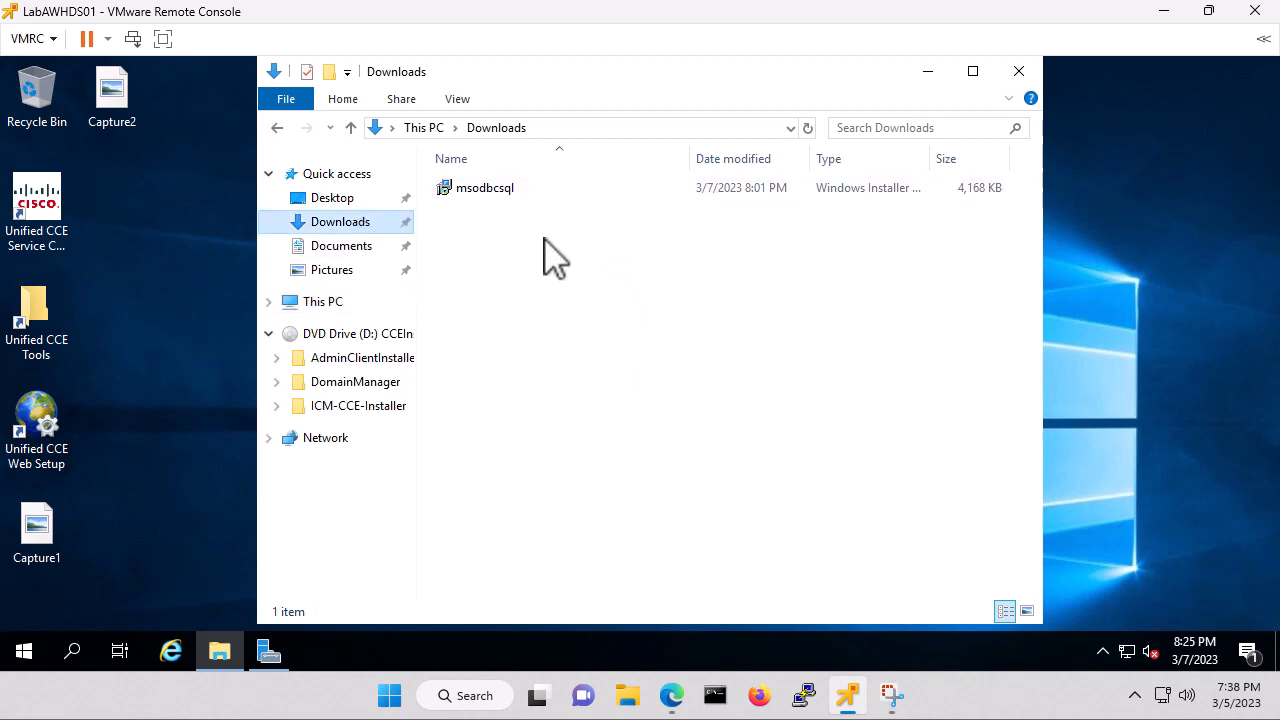
{"action": "left_click", "coordinate": [423, 131]}
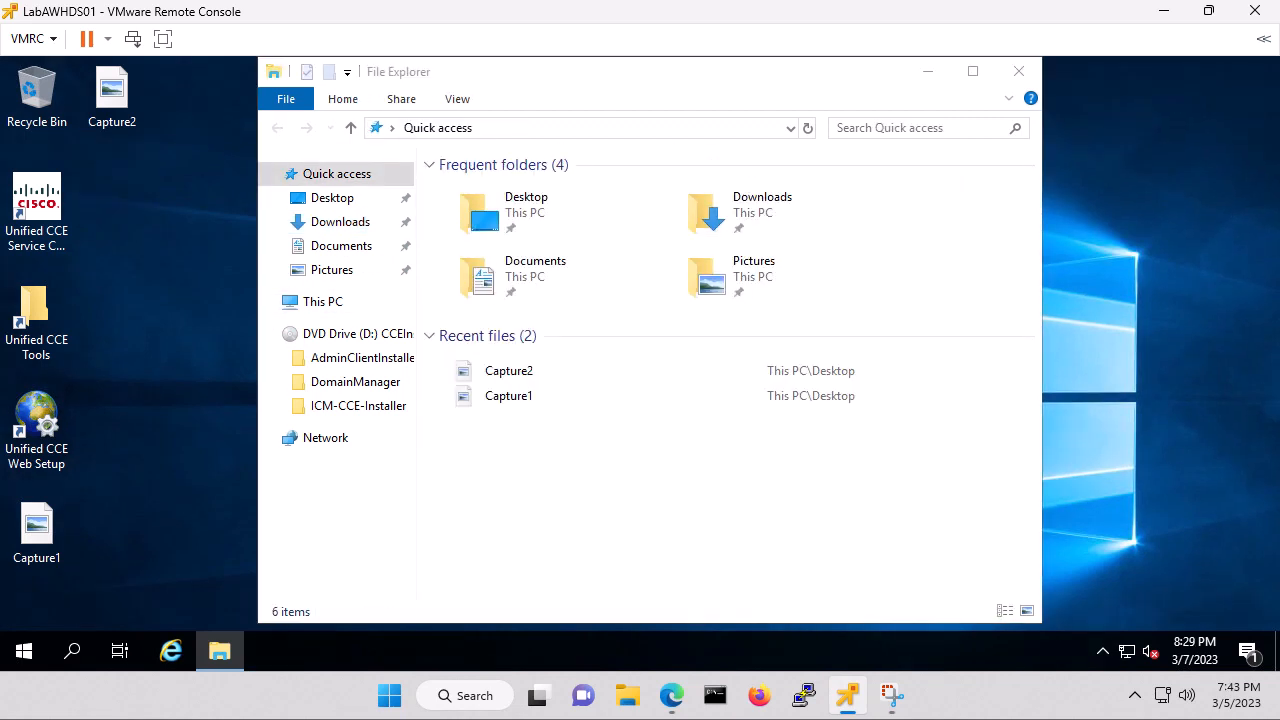
Run the ICM12.5.2 installer from the Downloads folder.
{"action": "left_click", "coordinate": [760, 200]}
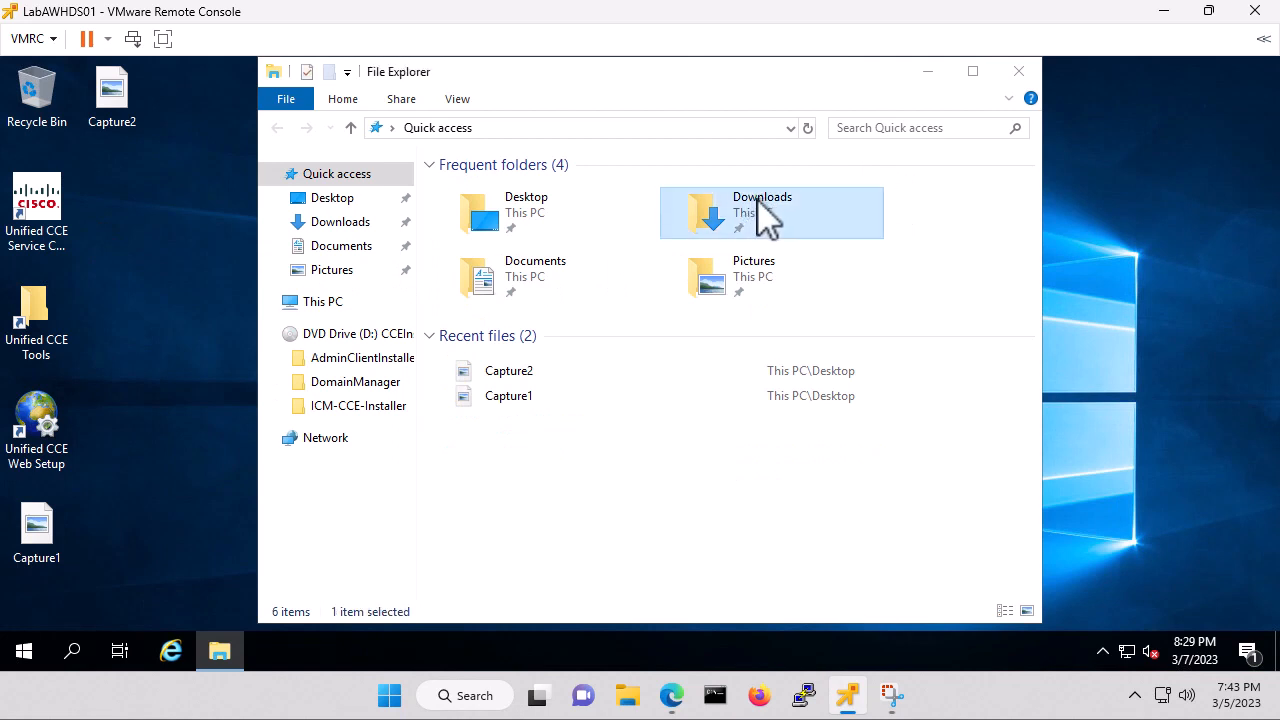
{"action": "double_click", "coordinate": [760, 215]}
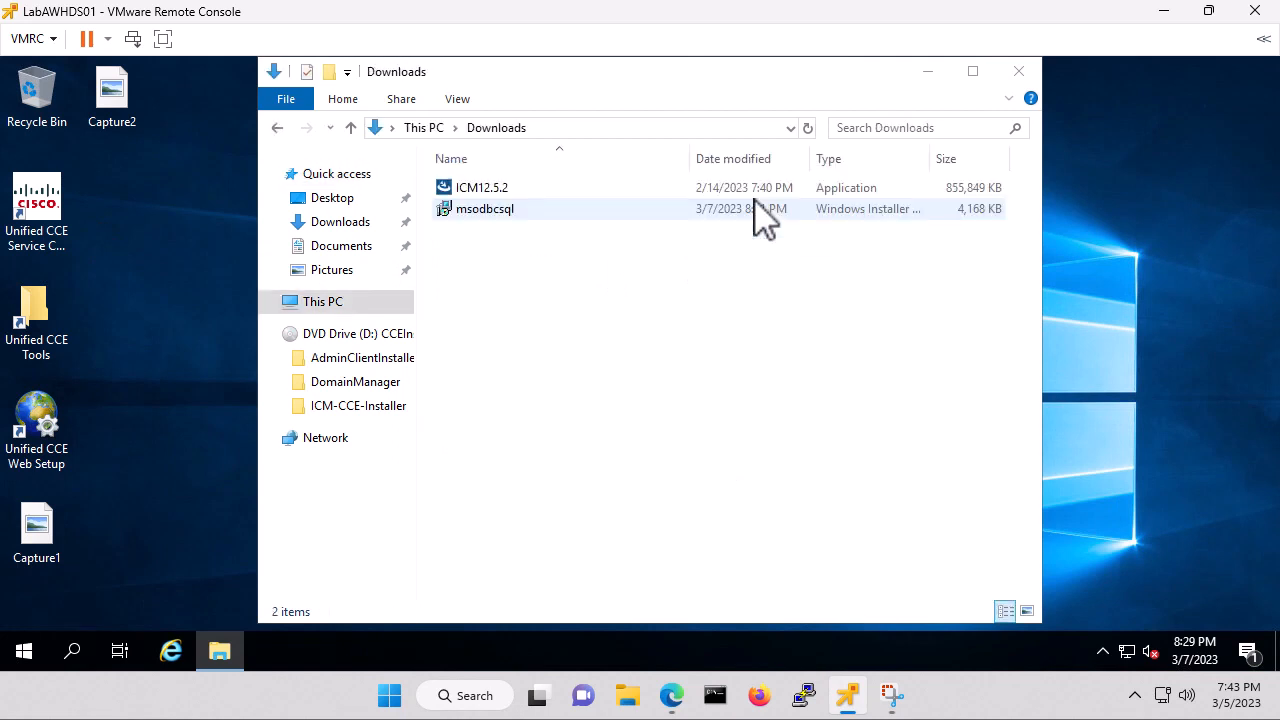
{"action": "left_click", "coordinate": [506, 189]}
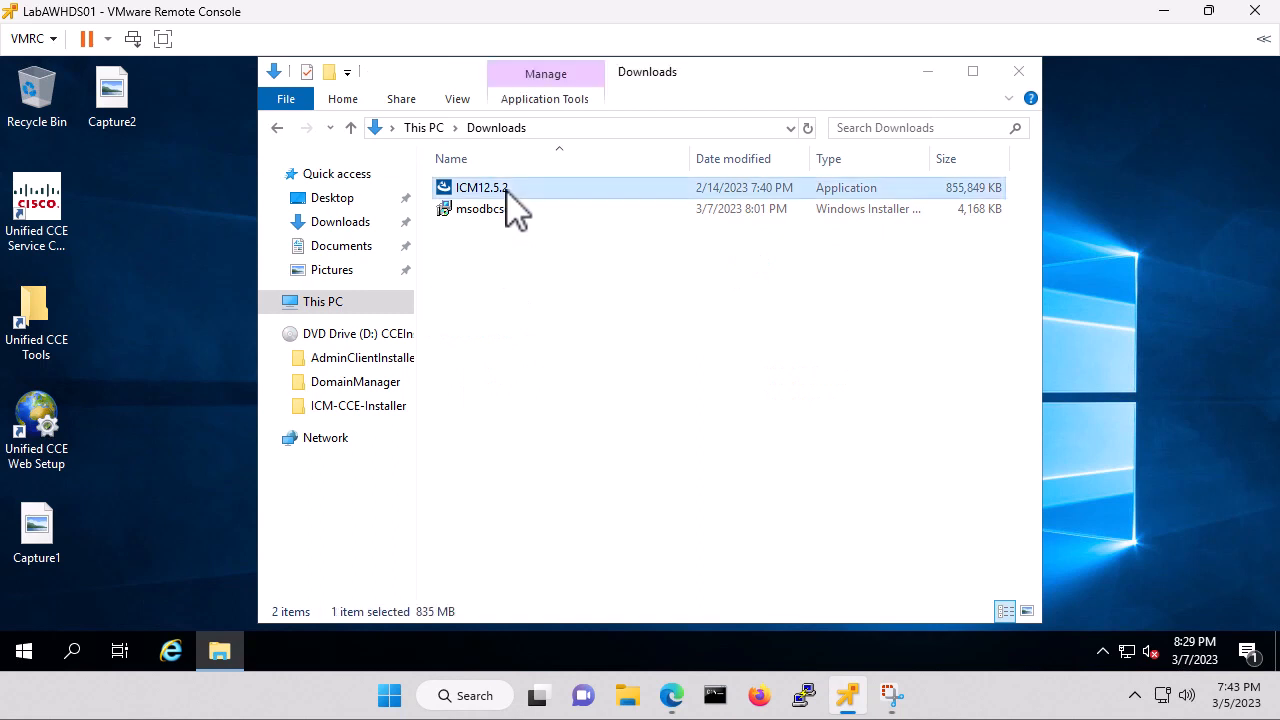
{"action": "double_click", "coordinate": [506, 189]}
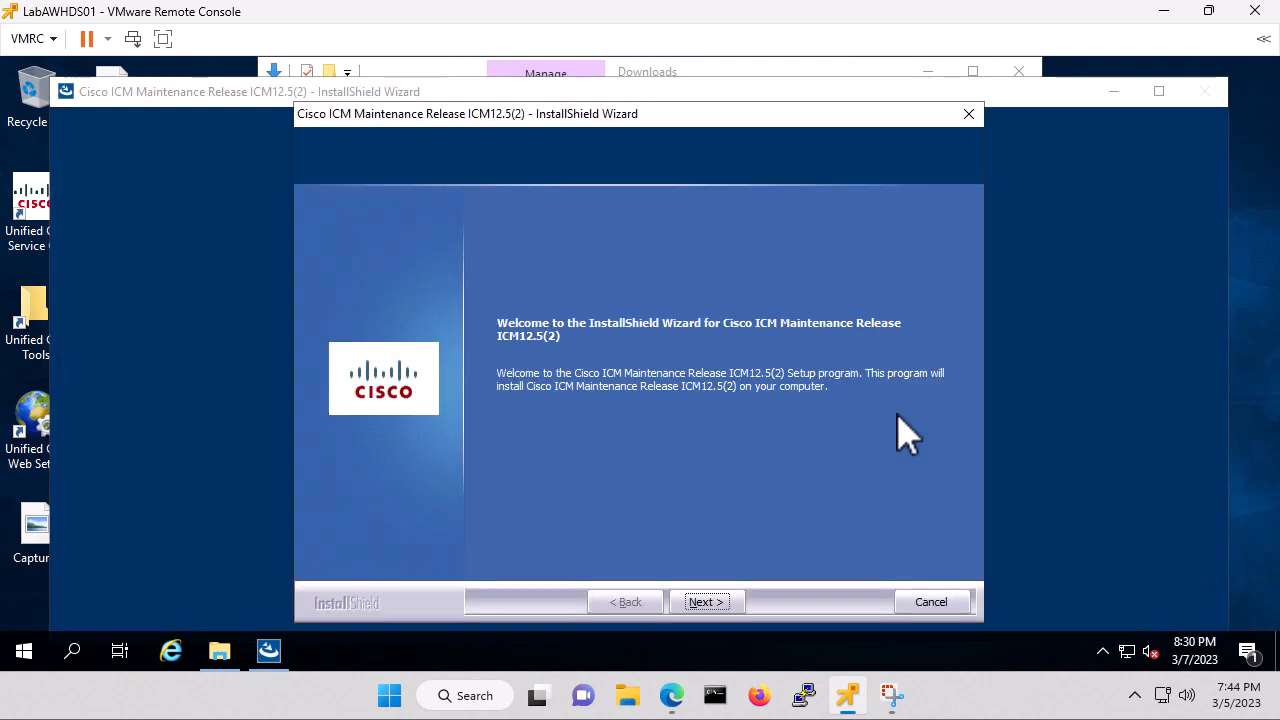
Accept the licence, install Maintenance Release ICM12.5(2), and finish with 'Yes, restart now'.
{"action": "left_click", "coordinate": [705, 602]}
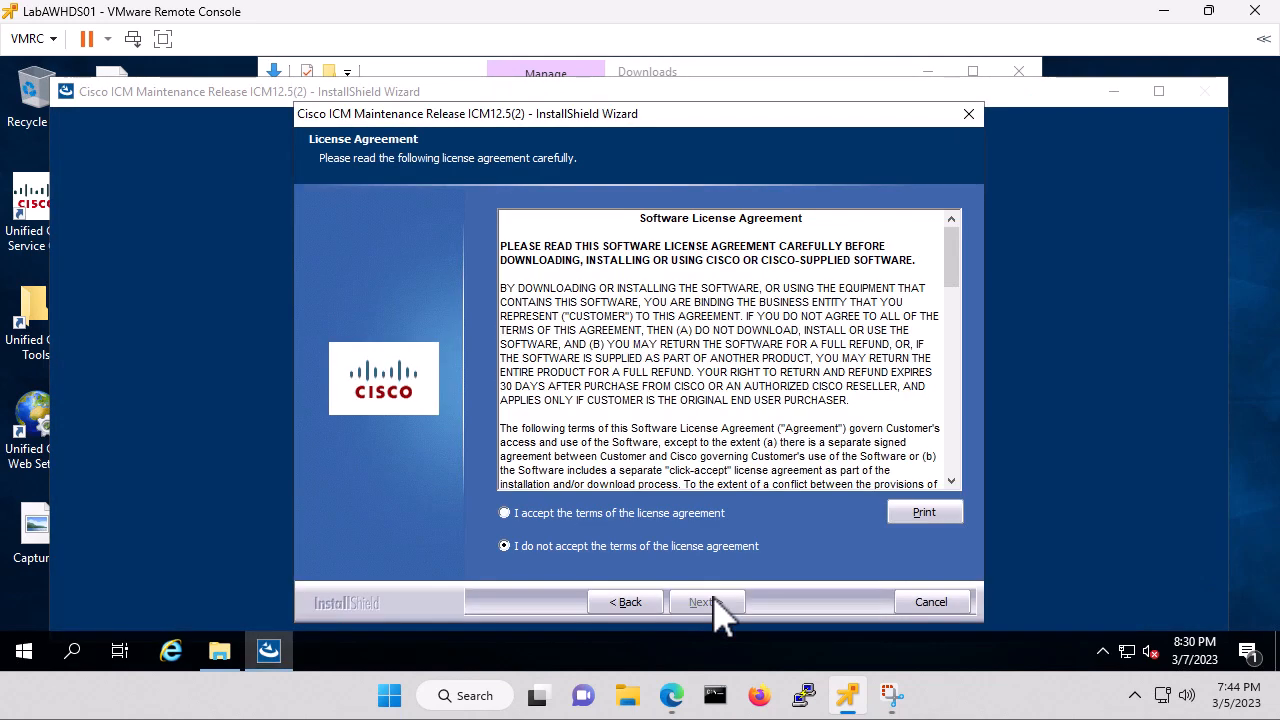
{"action": "left_click", "coordinate": [508, 513]}
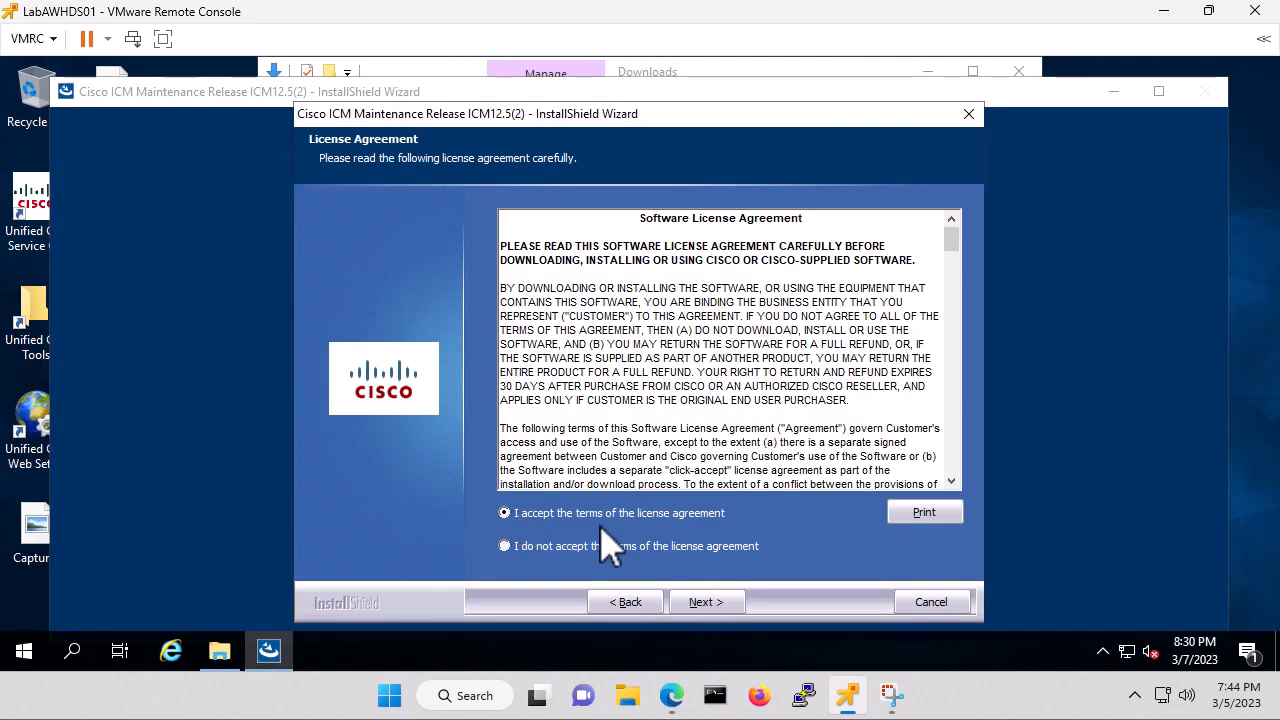
{"action": "left_click", "coordinate": [710, 604]}
{"action": "left_click", "coordinate": [711, 604]}
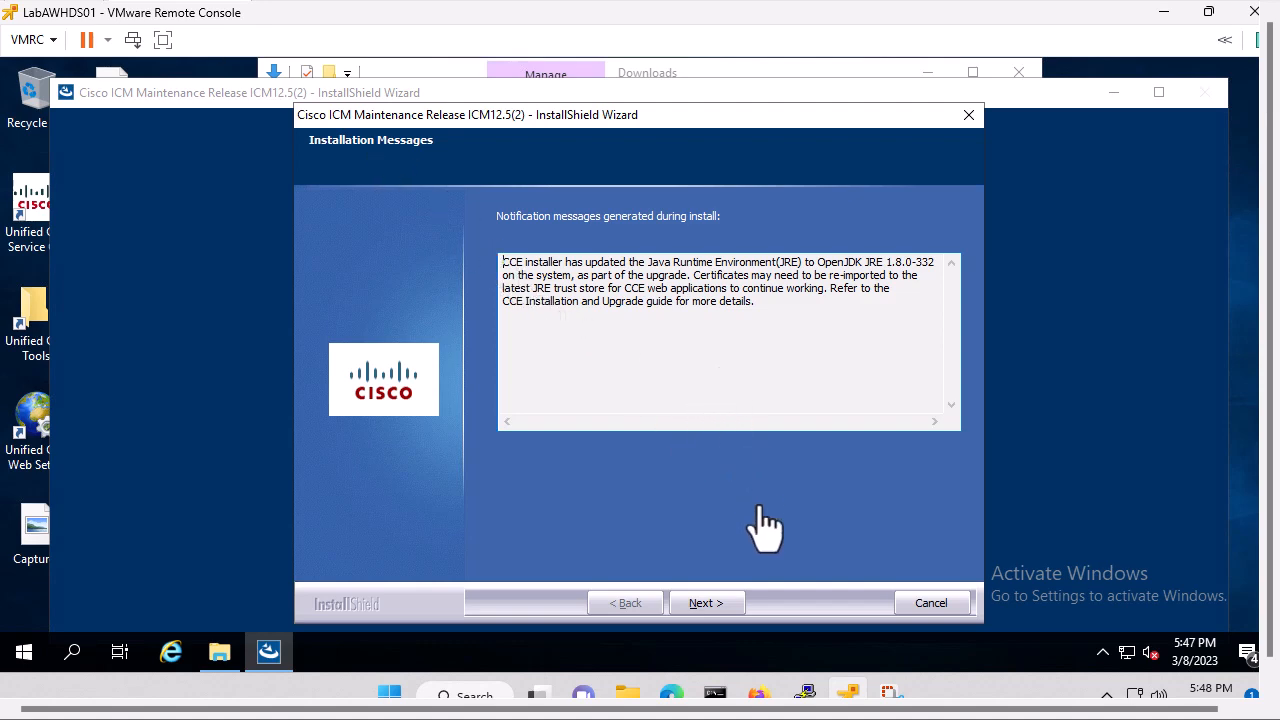
{"action": "left_click", "coordinate": [701, 604]}
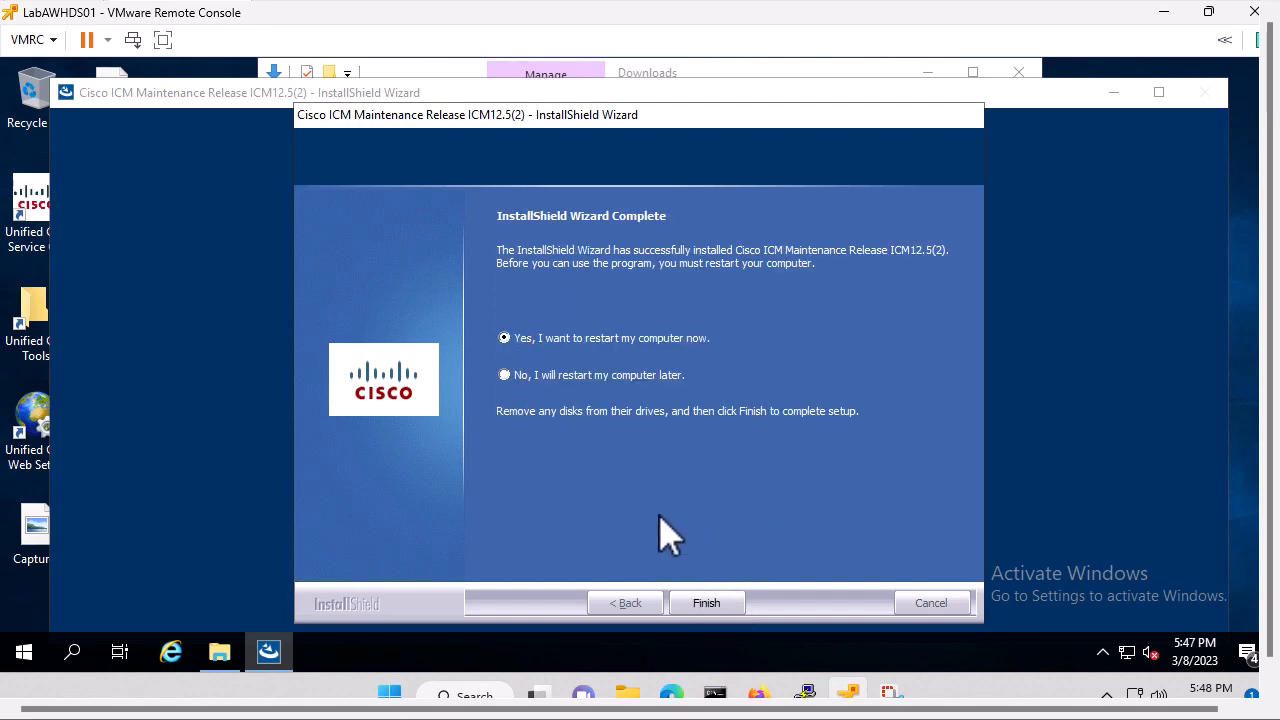
{"action": "left_click", "coordinate": [706, 603]}
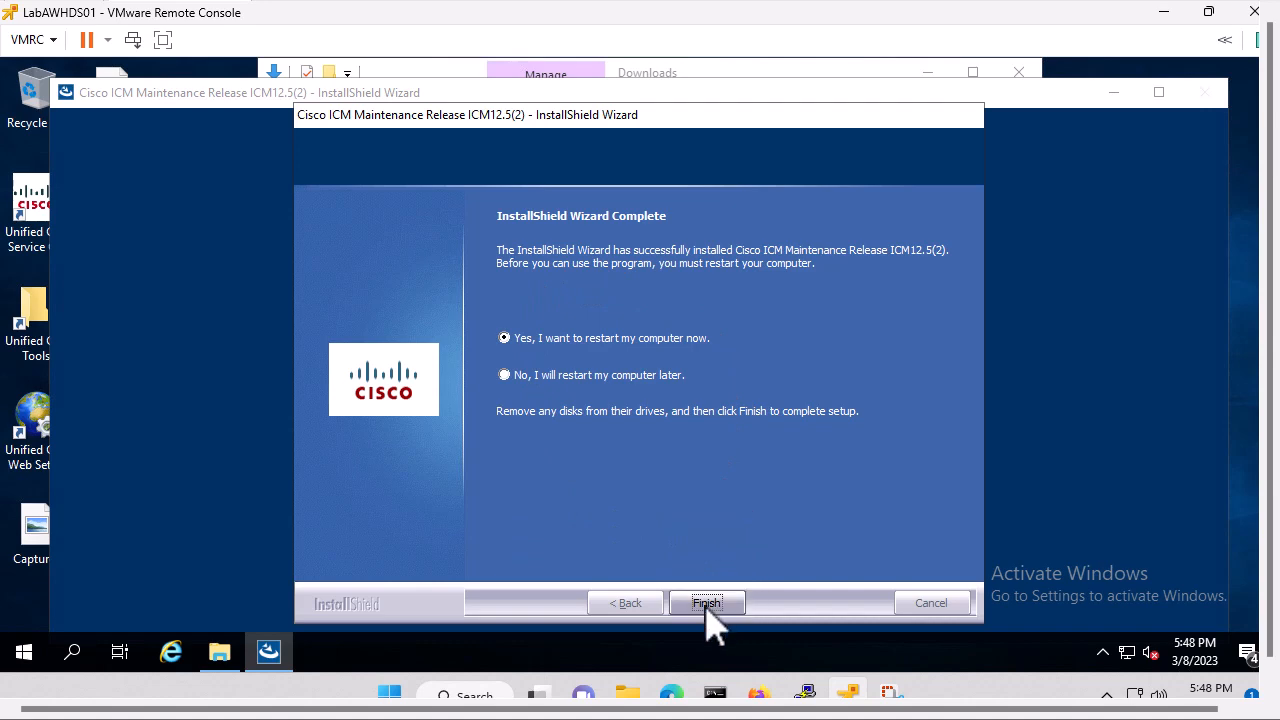